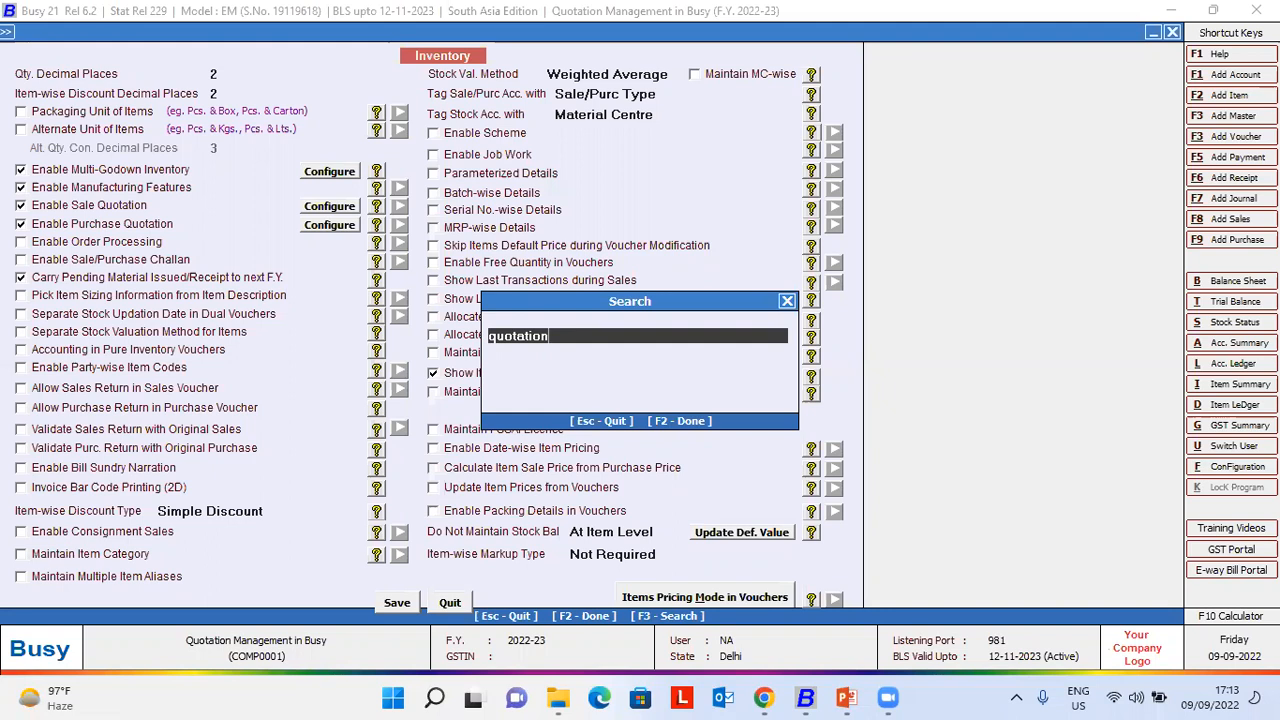
# - Search the inventory options for "quotation" and save the inventory configuration, returning to the main menu
pyautogui.press('F2')
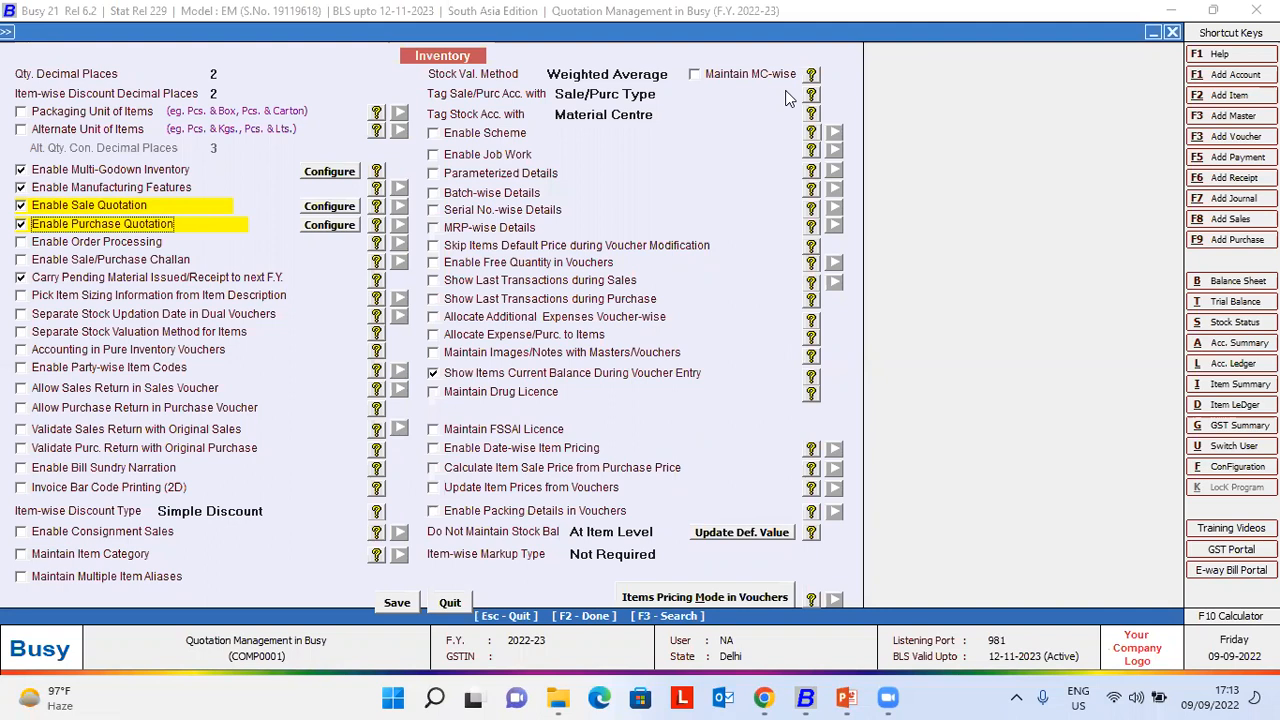
pyautogui.press('F2')
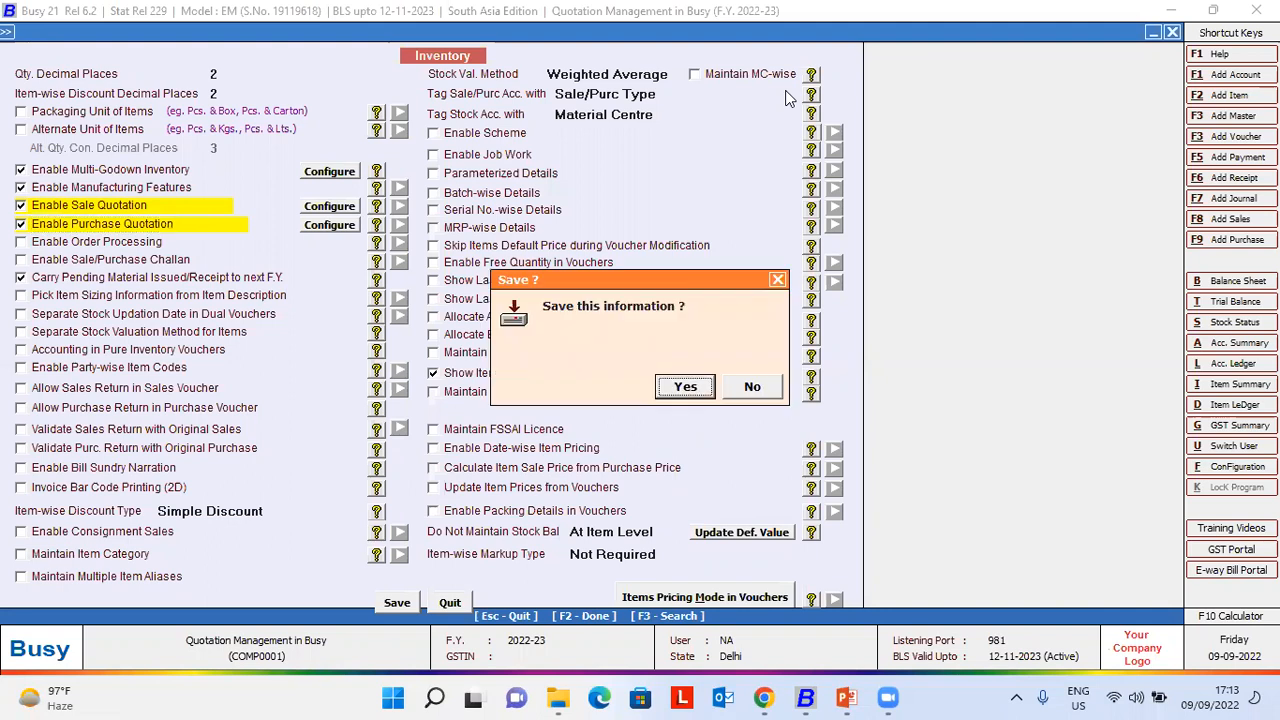
pyautogui.press('Return')
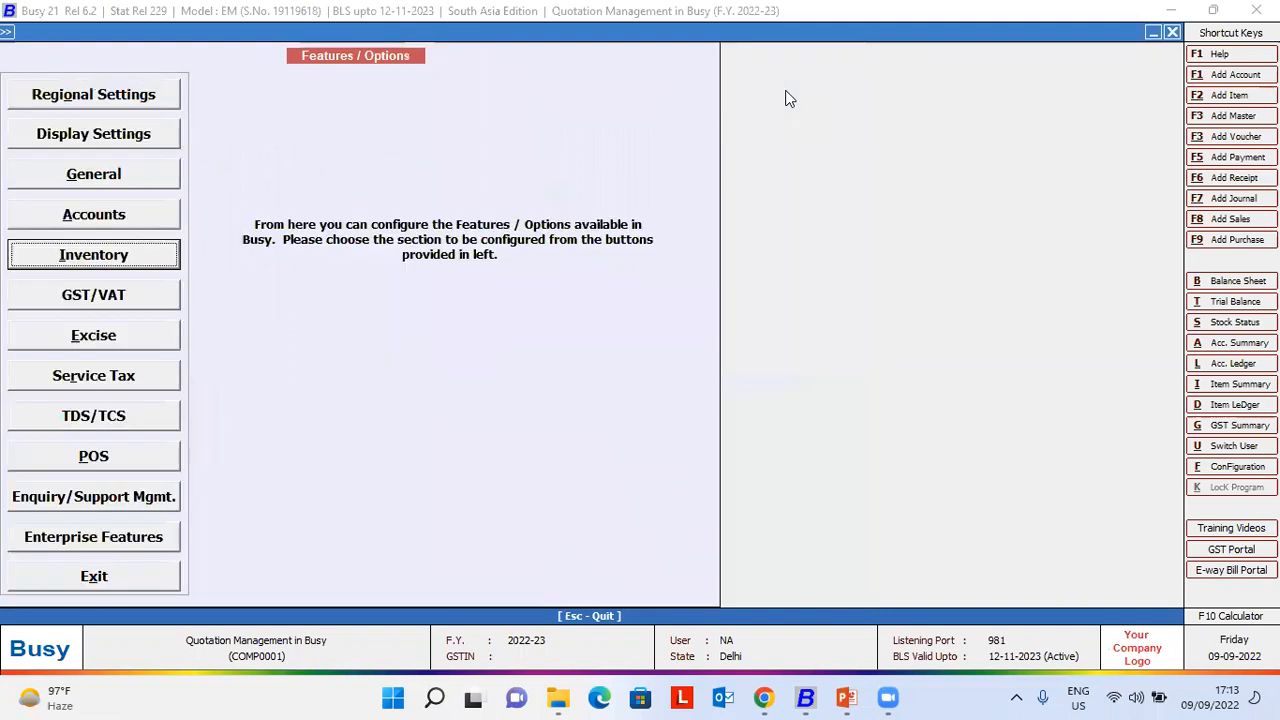
pyautogui.press('Escape')
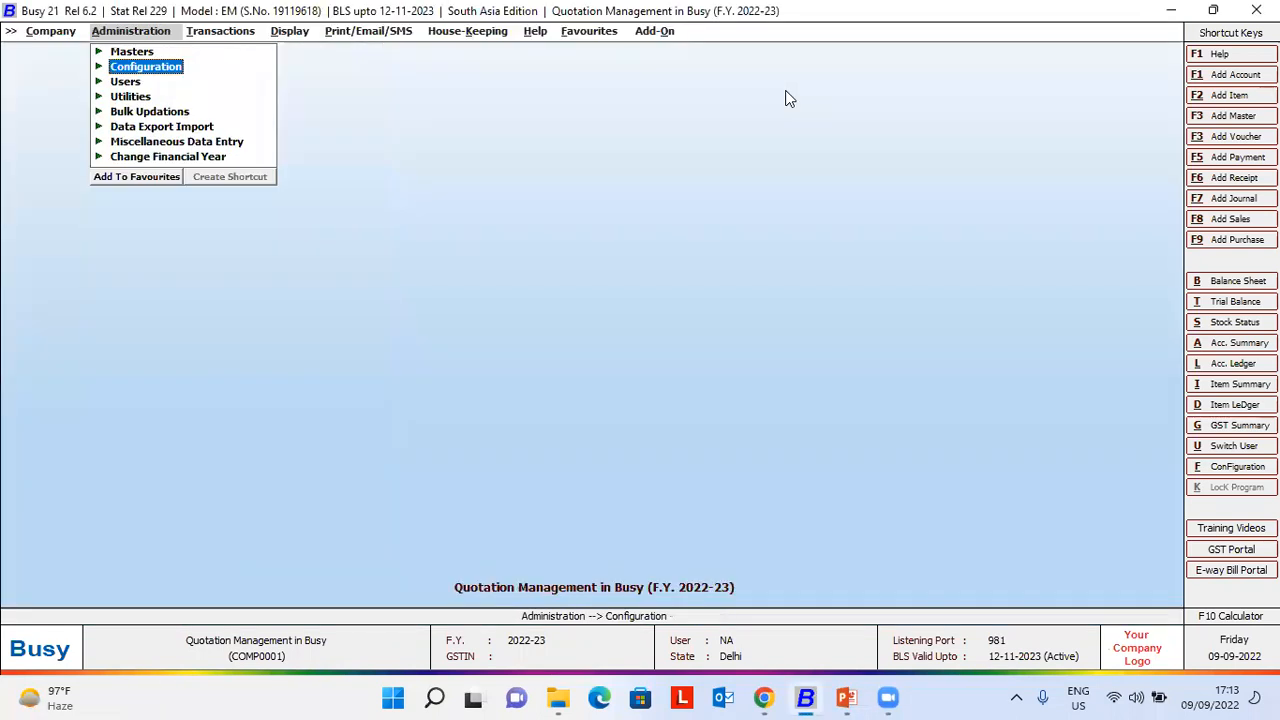
# - Start a new purchase quotation voucher in series Main, dated 09-09-2022, with voucher number 1010
pyautogui.press('Right')
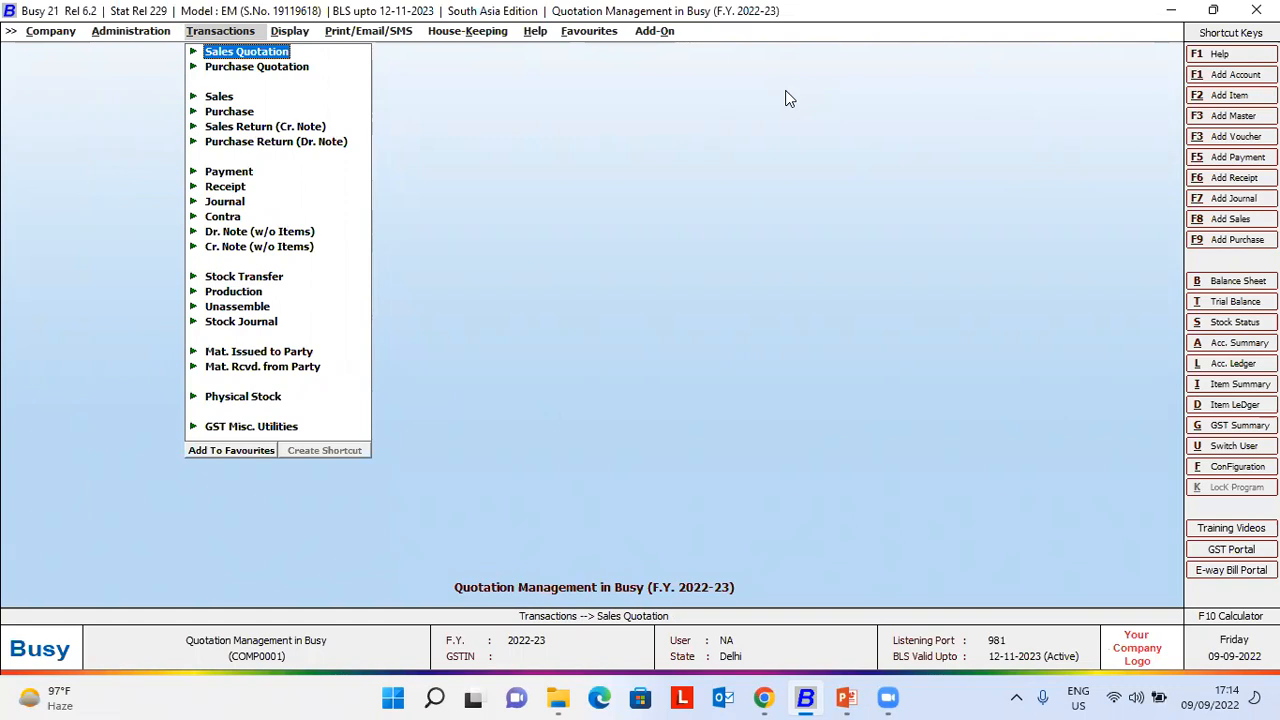
pyautogui.press('Down')
pyautogui.press('Return')
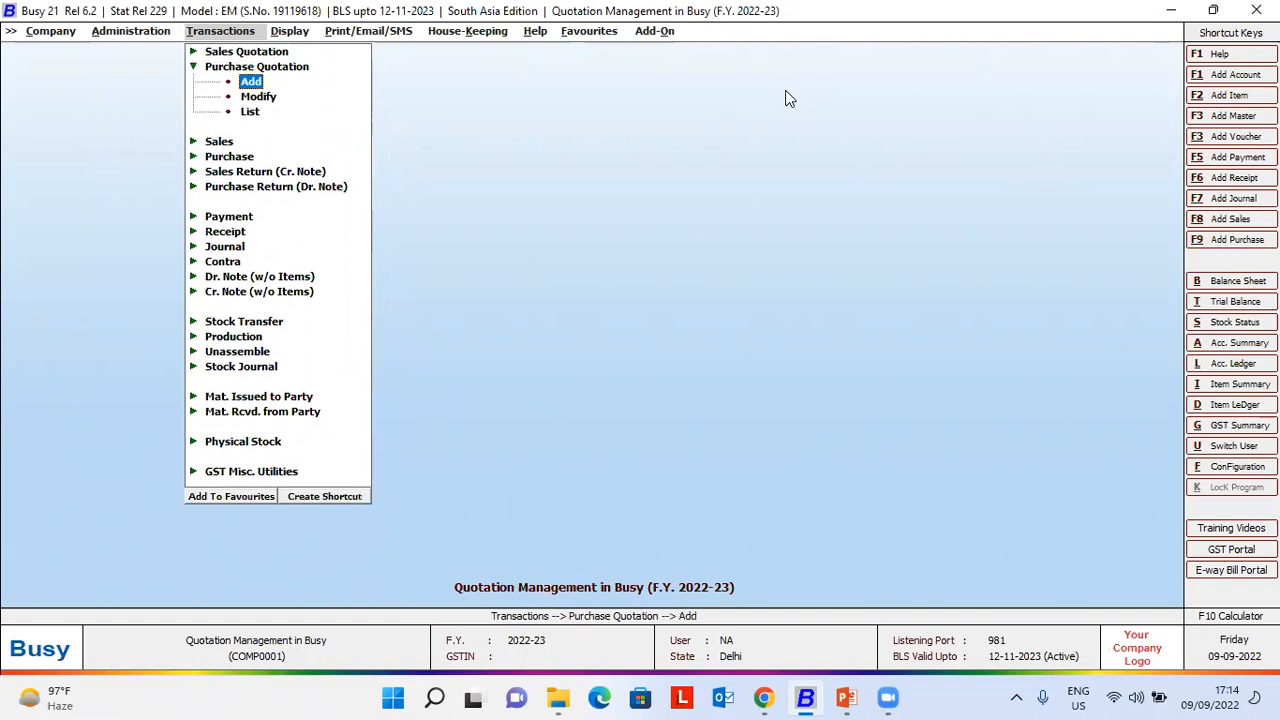
pyautogui.press('Return')
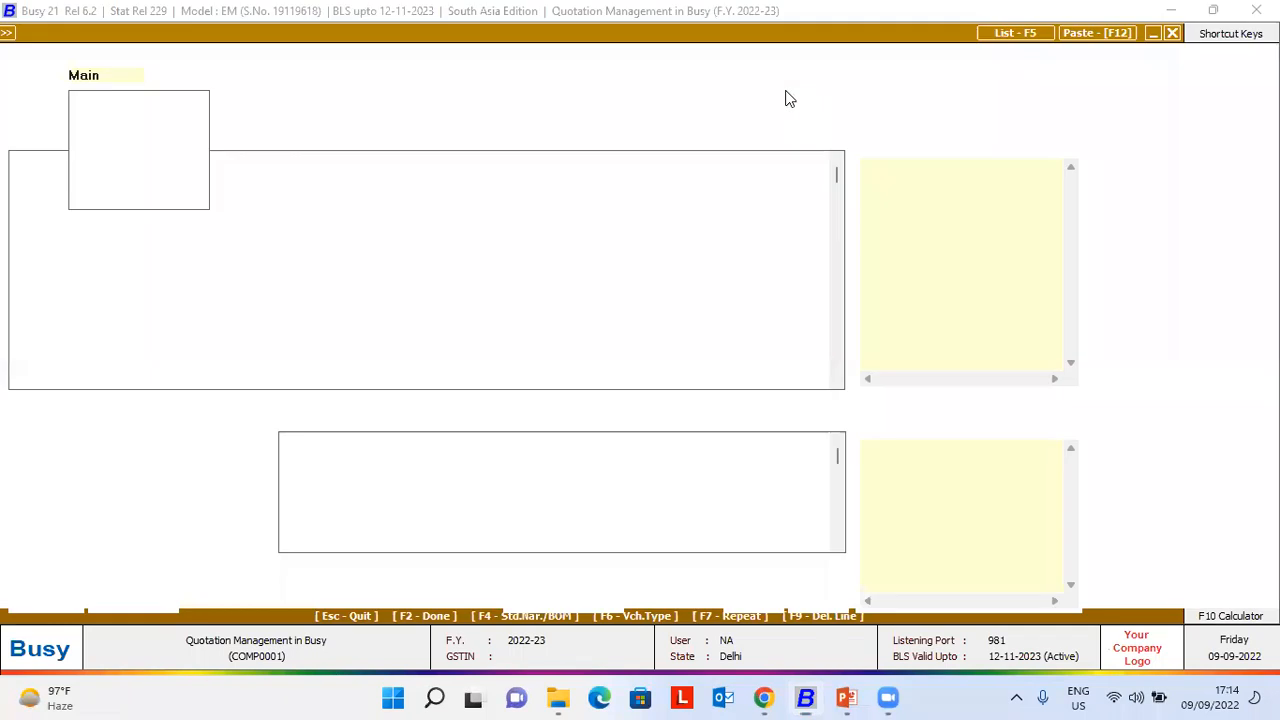
pyautogui.press('Return')
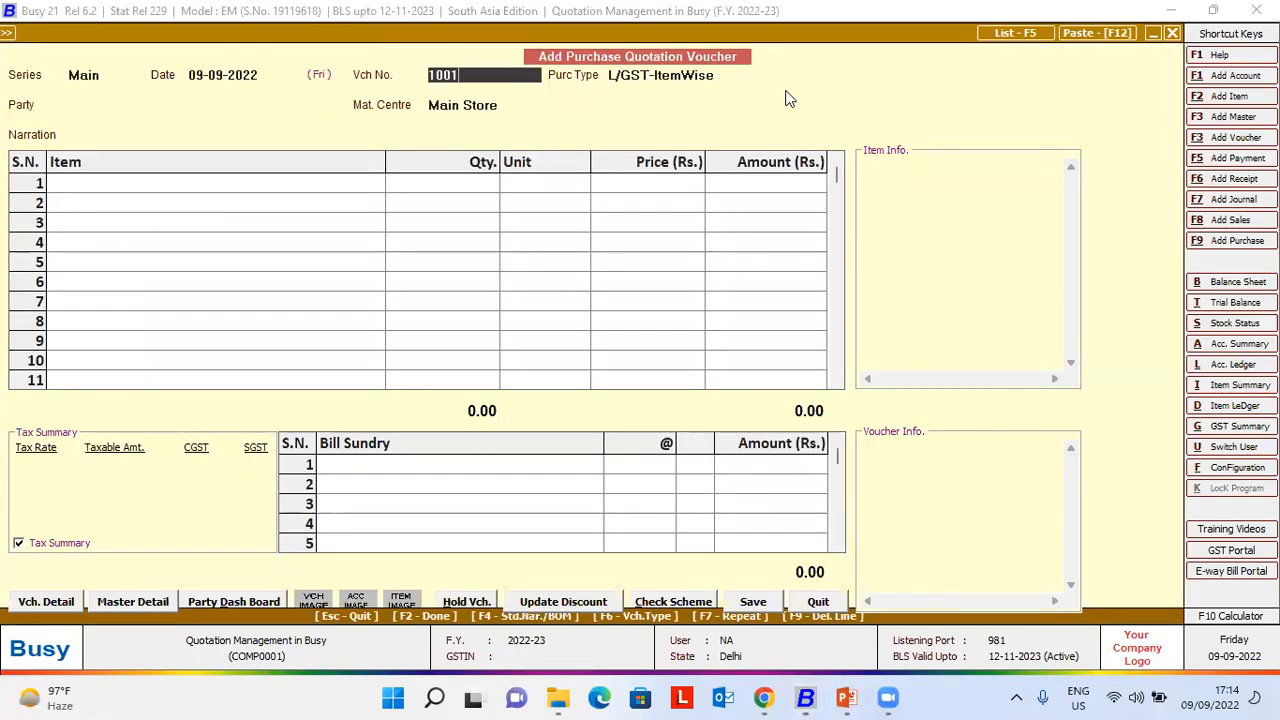
pyautogui.press('Return')
pyautogui.press('Return')
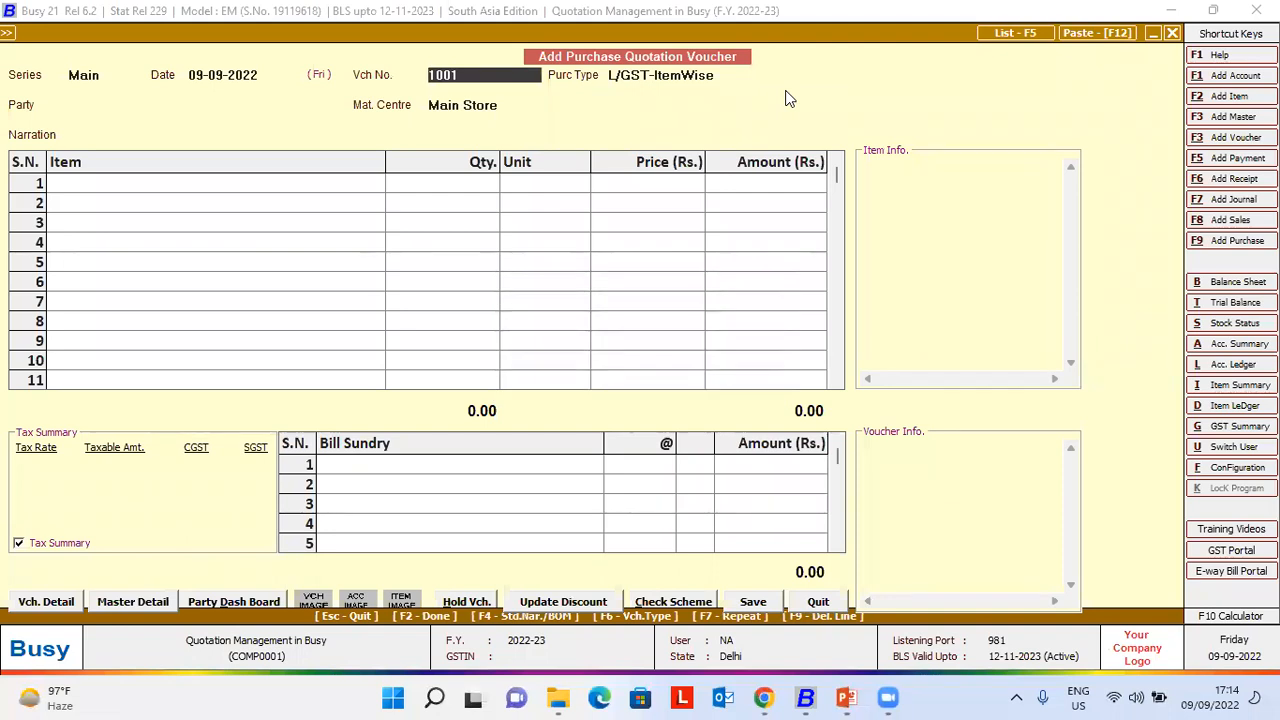
pyautogui.press('BackSpace')
pyautogui.press('BackSpace')
pyautogui.write('10')
pyautogui.press('Return')
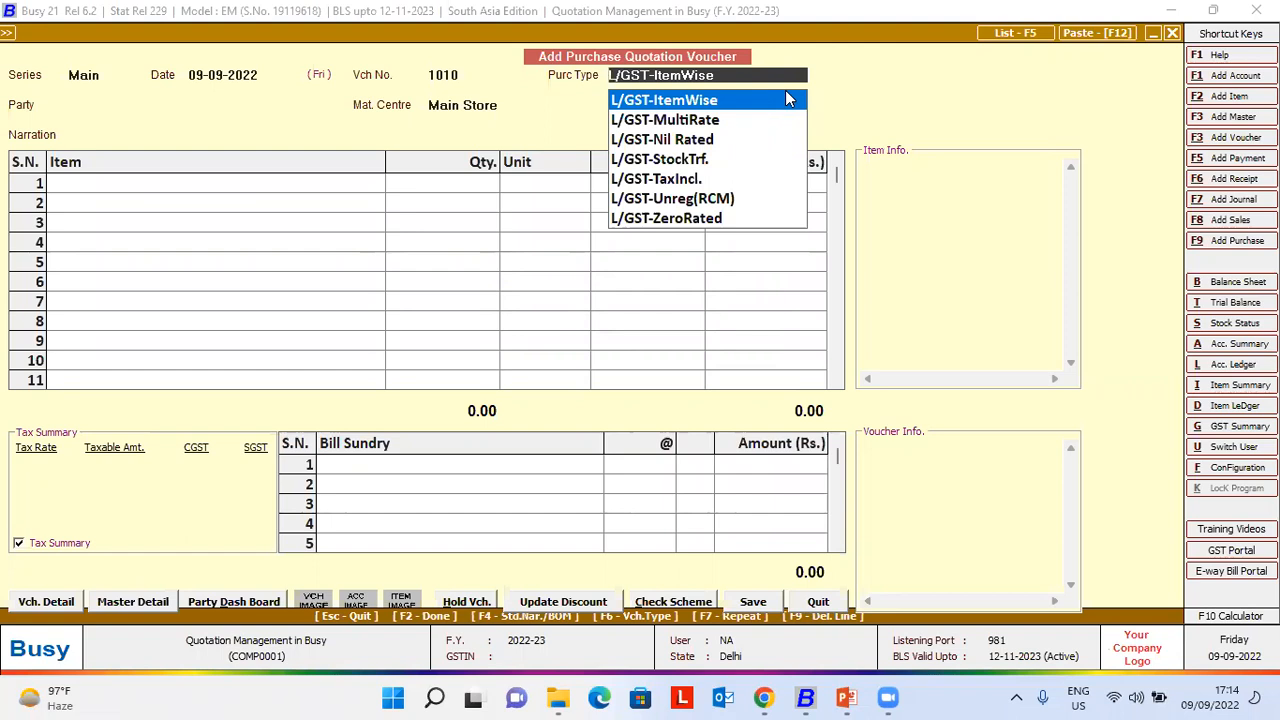
# - Set the quotation's purchase type to L/GST-ItemWise, the party to Busy Infotech Pvt. Ltd. and the material centre to Main Store
pyautogui.press('Return')
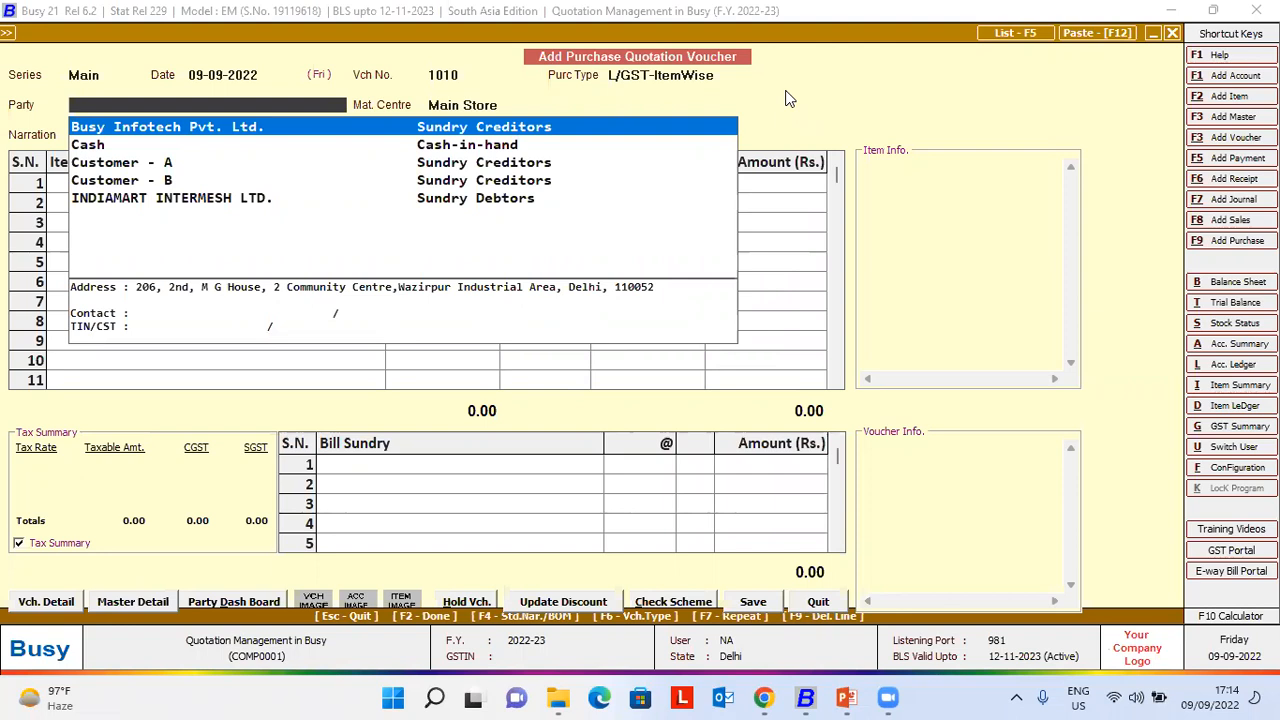
pyautogui.press('Return')
pyautogui.press('Return')
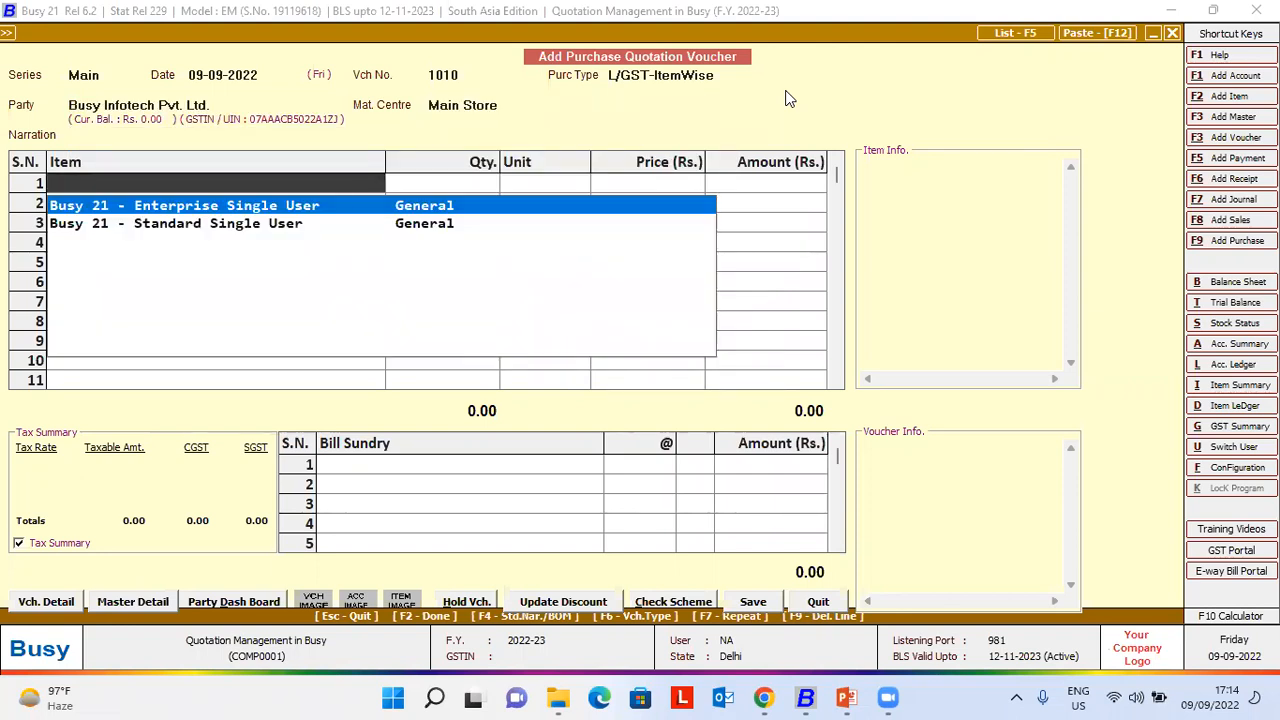
# - Add the item Busy 21 - Standard Single User to the first line, leaving its description lines empty
pyautogui.press('Down')
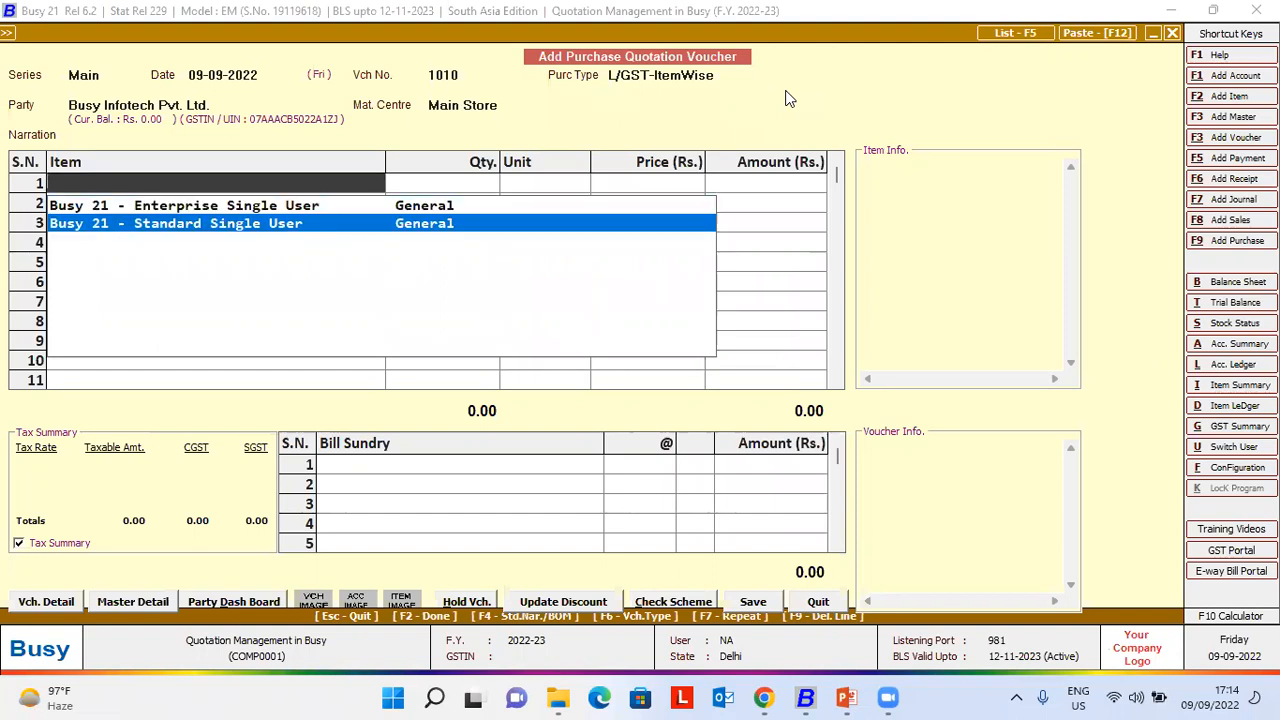
pyautogui.press('Return')
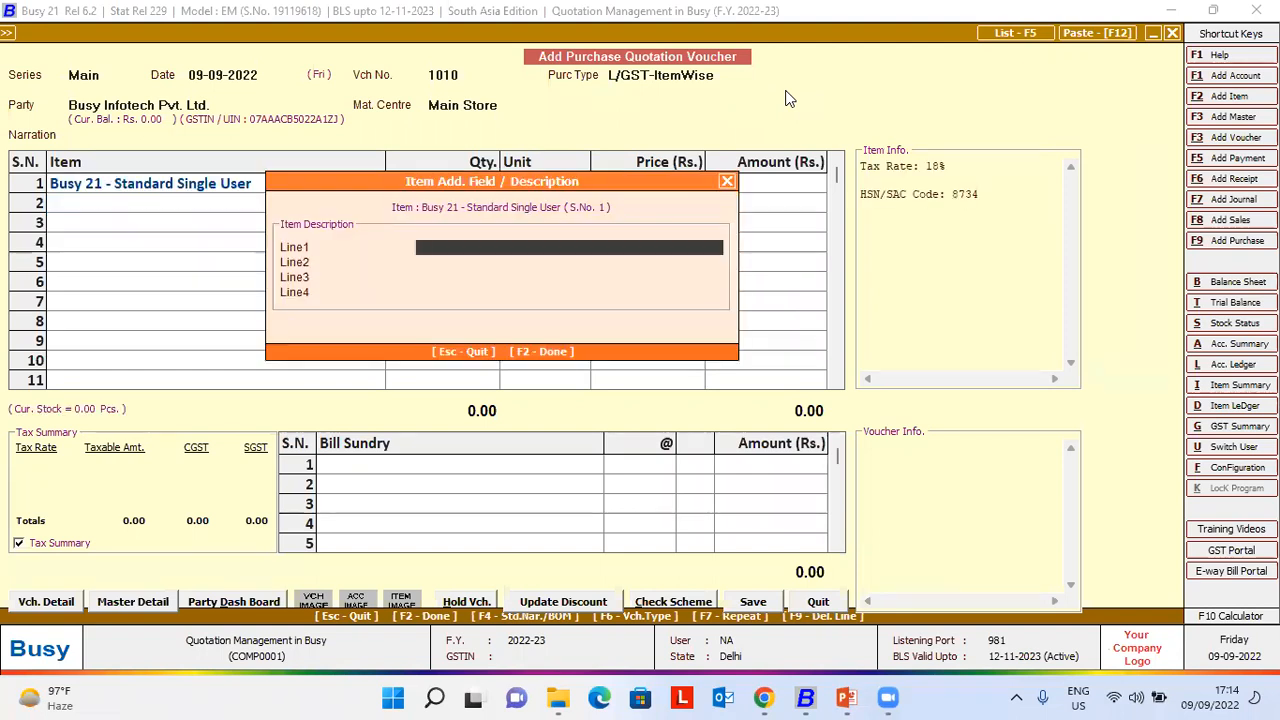
pyautogui.press('Return')
pyautogui.press('Return')
pyautogui.press('Return')
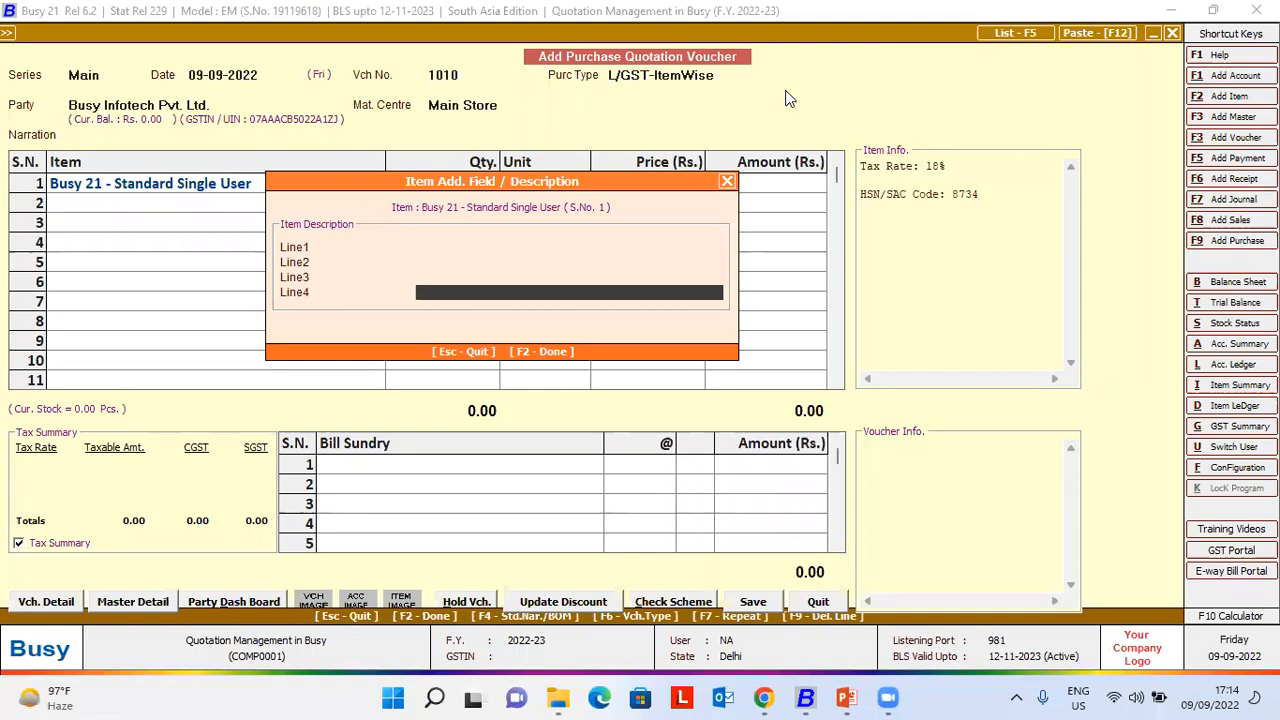
pyautogui.press('Return')
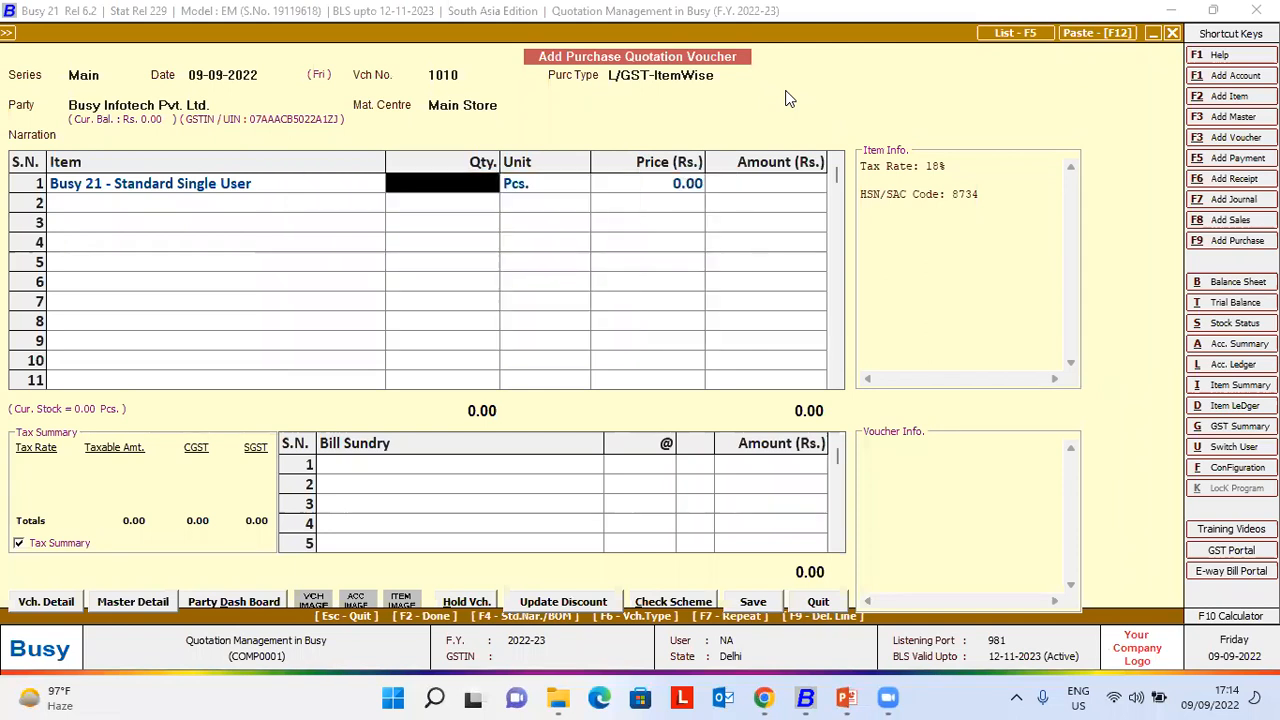
# - Set the Busy Infotech quotation's item quantity to 2 Pcs. and its price to Rs. 13,500
pyautogui.write('1')
pyautogui.press('BackSpace')
pyautogui.write('2')
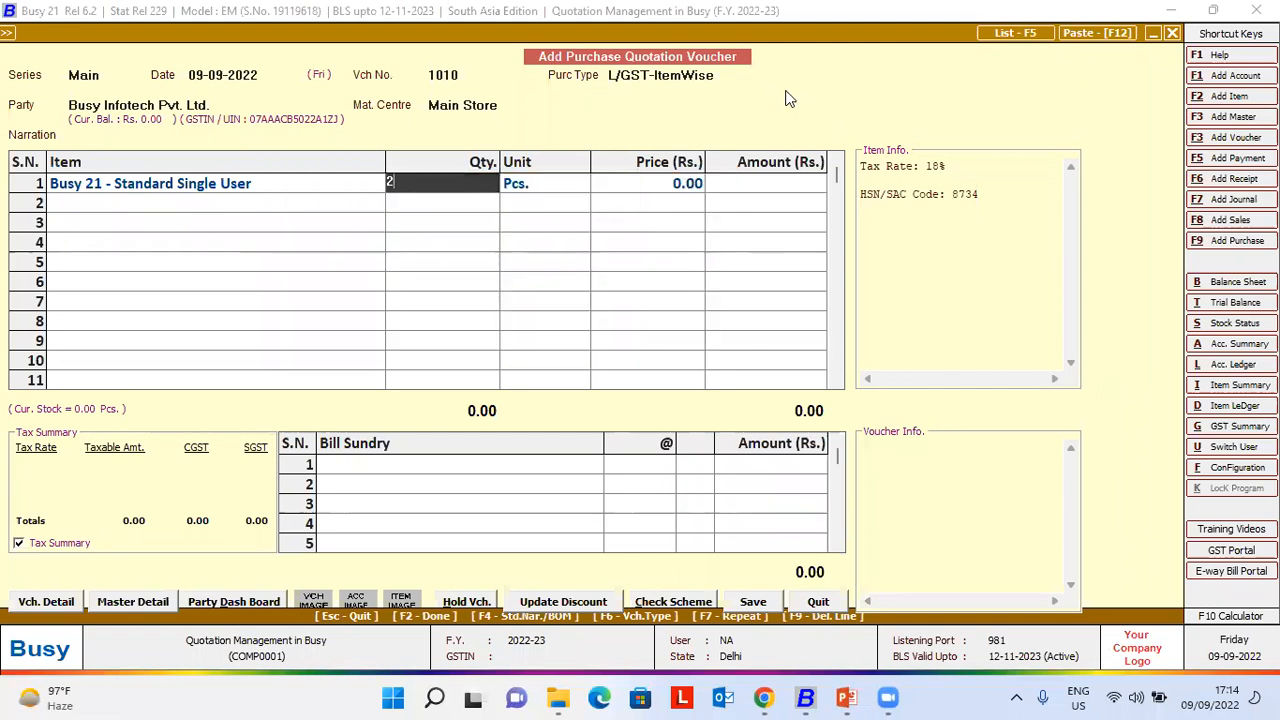
pyautogui.press('Return')
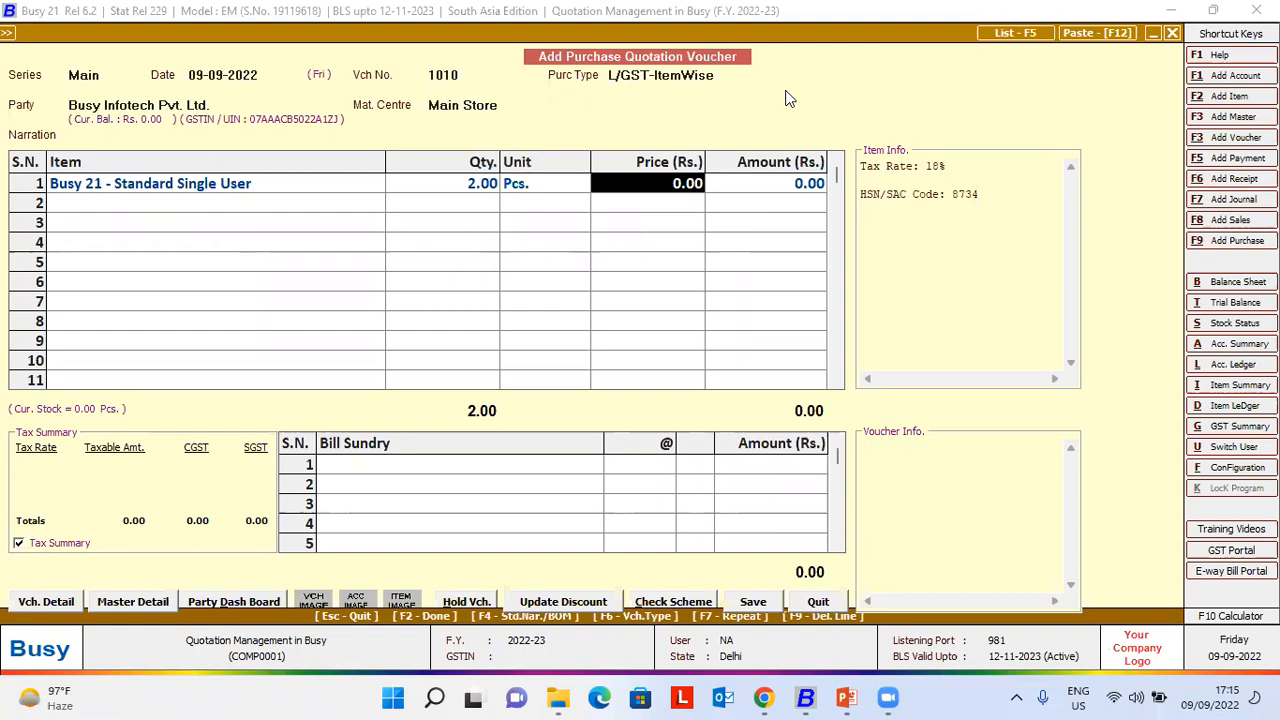
pyautogui.write('13,500')
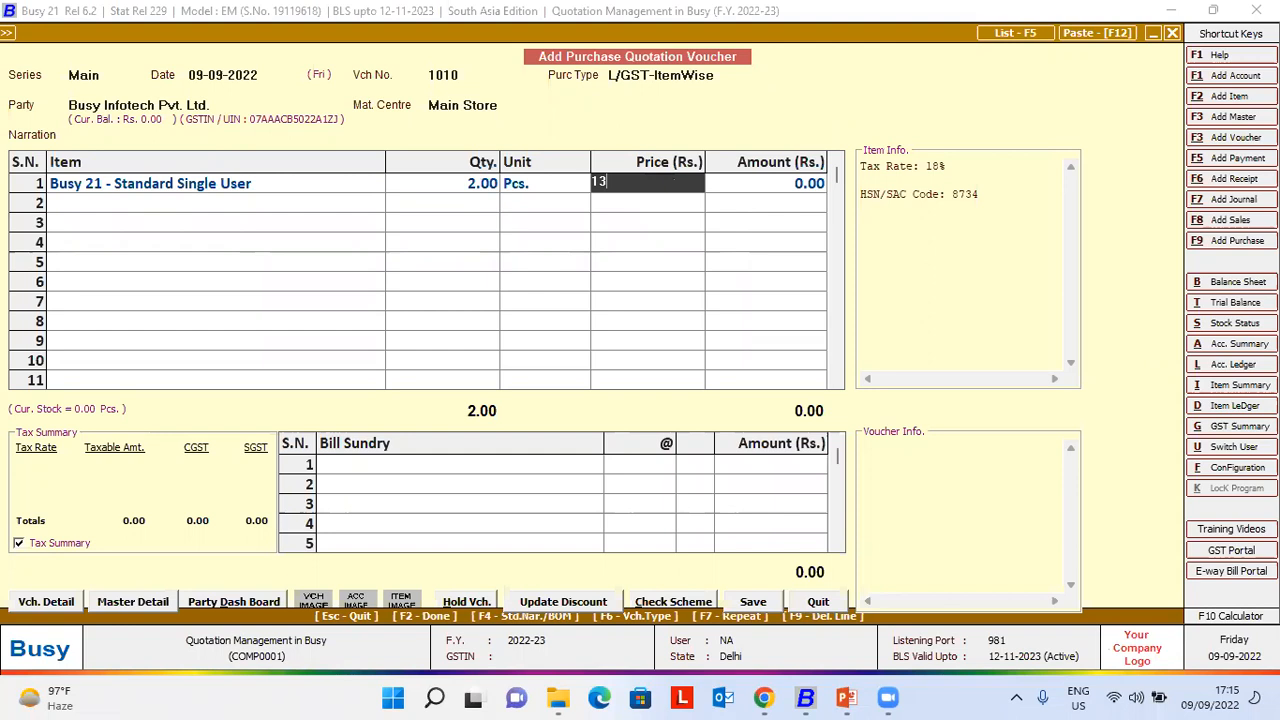
pyautogui.press('Return')
# - Accept the item-wise GST details and save purchase quotation 1010
pyautogui.press('Return')
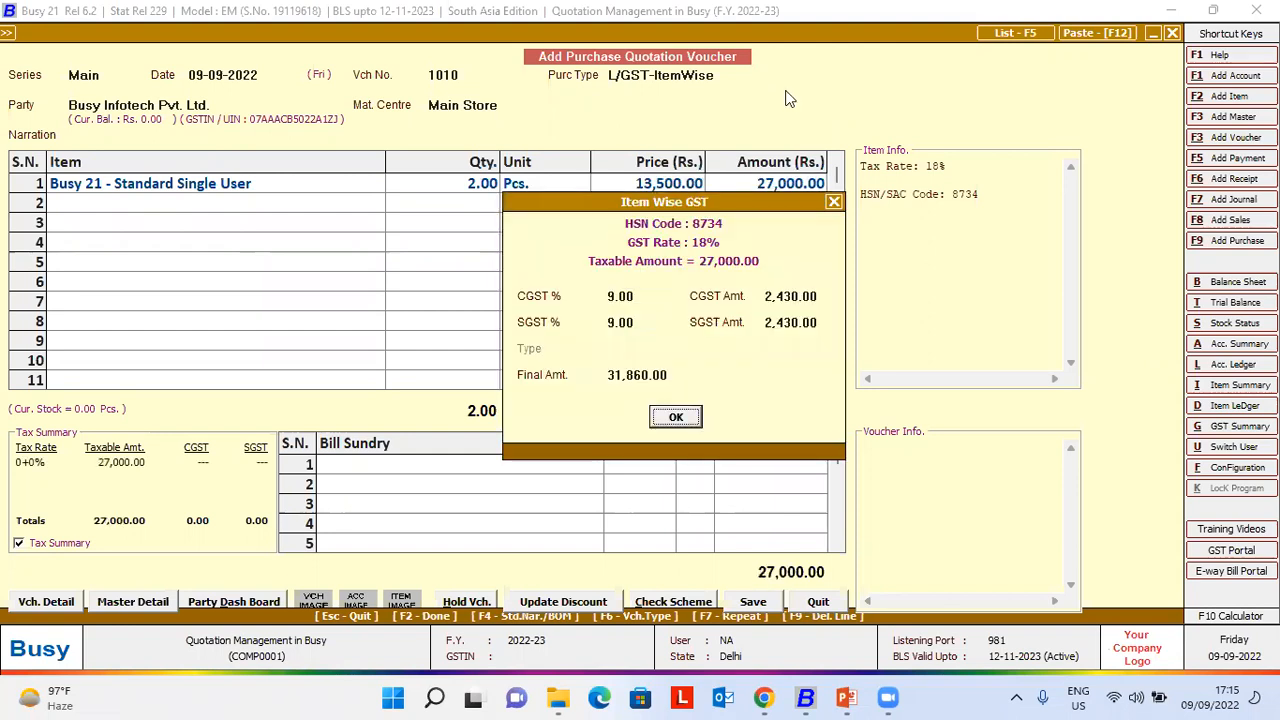
pyautogui.press('Return')
pyautogui.press('Return')
pyautogui.press('Return')
pyautogui.press('Return')
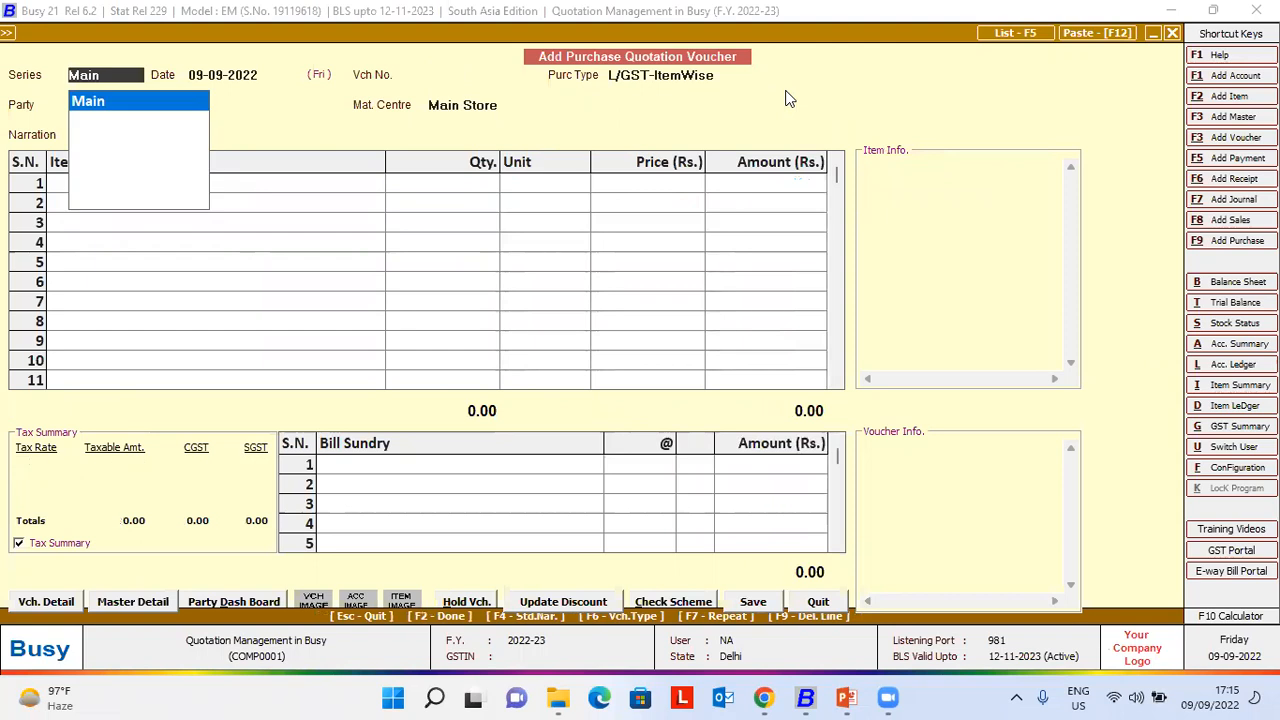
# - Begin a second purchase quotation in series Main, dated 09-09-2022, with voucher number 10123
pyautogui.press('Return')
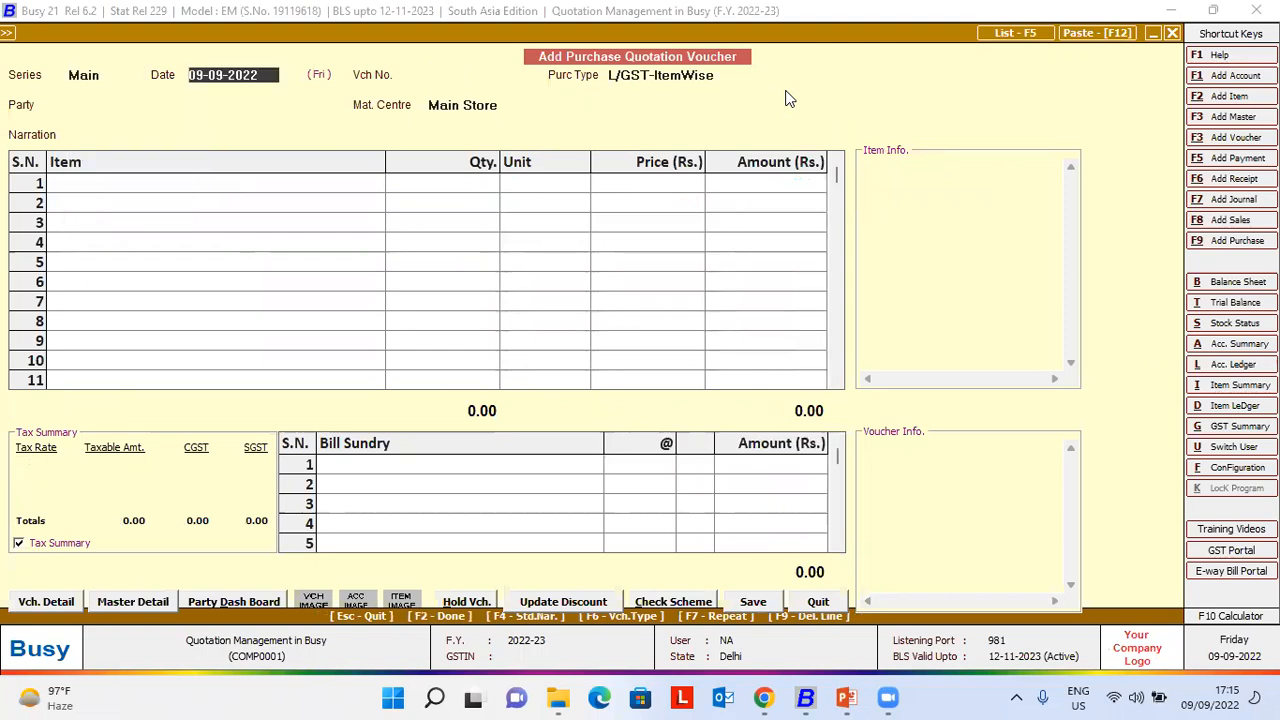
pyautogui.press('Return')
pyautogui.write('1010')
pyautogui.press('Return')
pyautogui.press('Return')
pyautogui.write('10123')
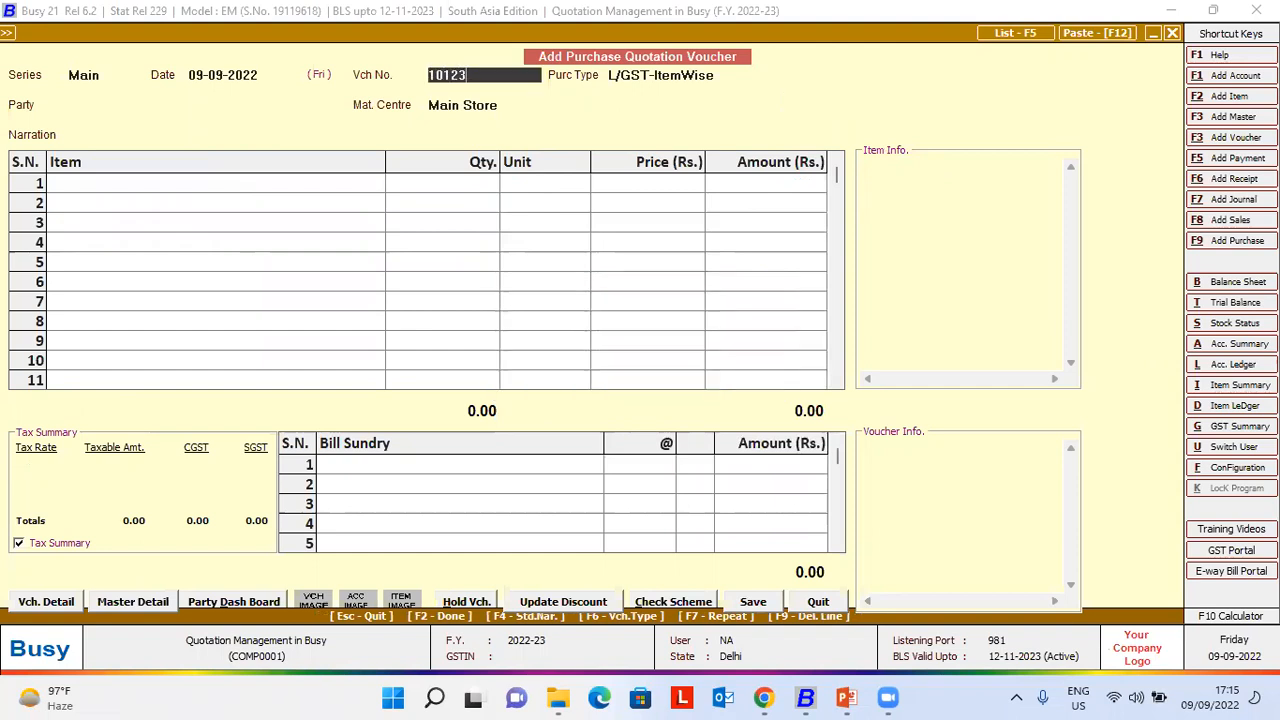
pyautogui.press('Return')
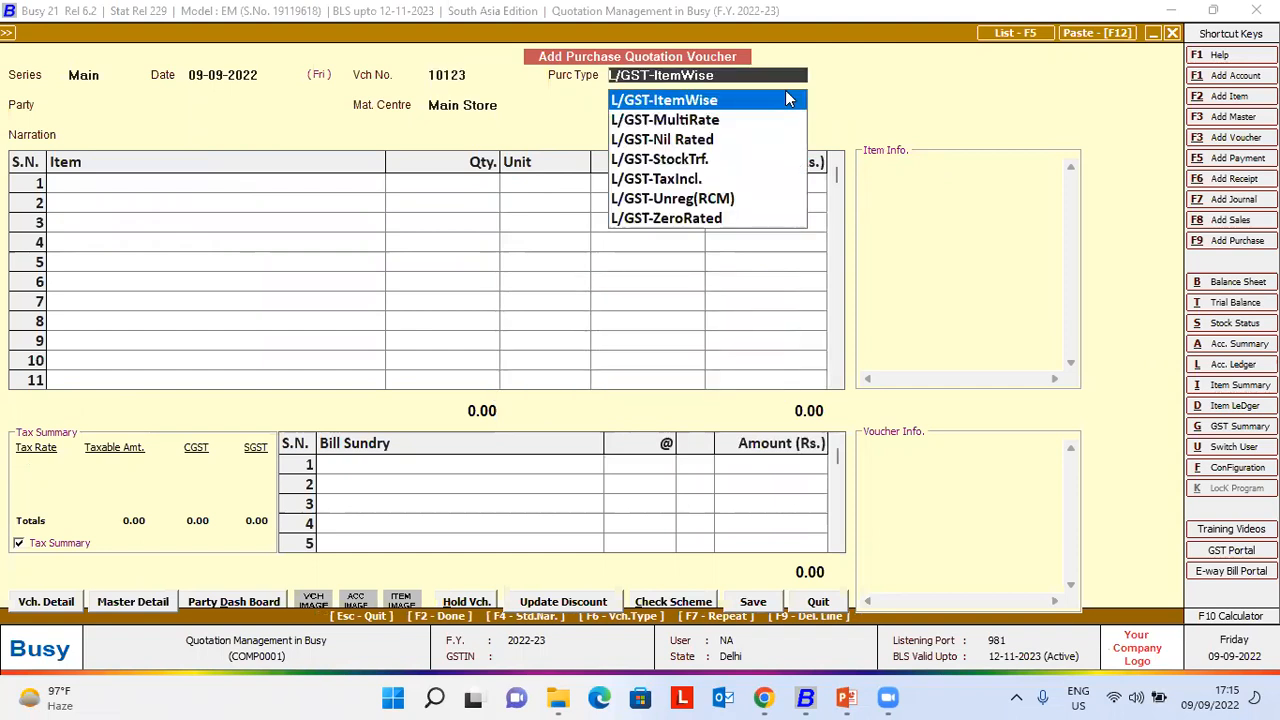
# - Set the second quotation's purchase type to I/GST-ItemWise and its party to INDIAMART INTERMESH LTD., keeping material centre Main Store
pyautogui.write('ite')
pyautogui.press('Return')
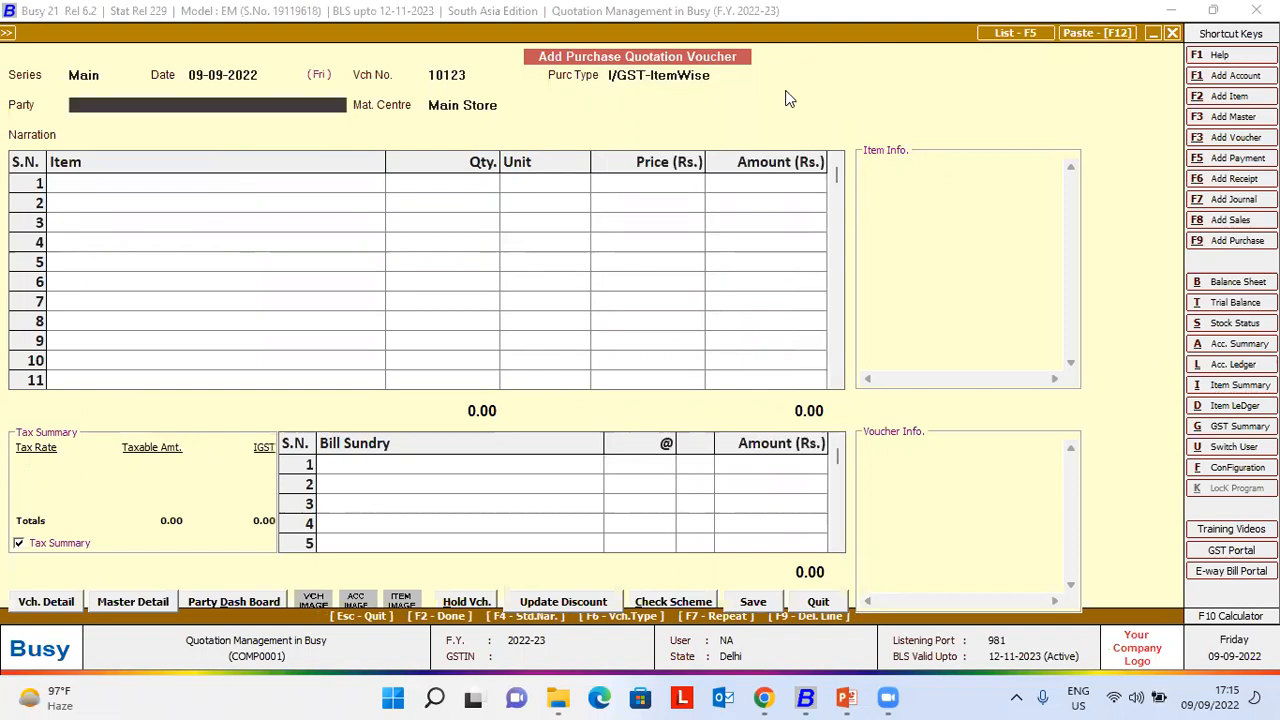
pyautogui.press('Down')
pyautogui.press('Down')
pyautogui.press('Down')
pyautogui.press('Down')
pyautogui.press('Return')
pyautogui.press('Return')
# - Enter Busy 21 - Standard Single User as the second quotation's item, with blank description lines
pyautogui.press('Down')
pyautogui.press('Return')
pyautogui.press('Return')
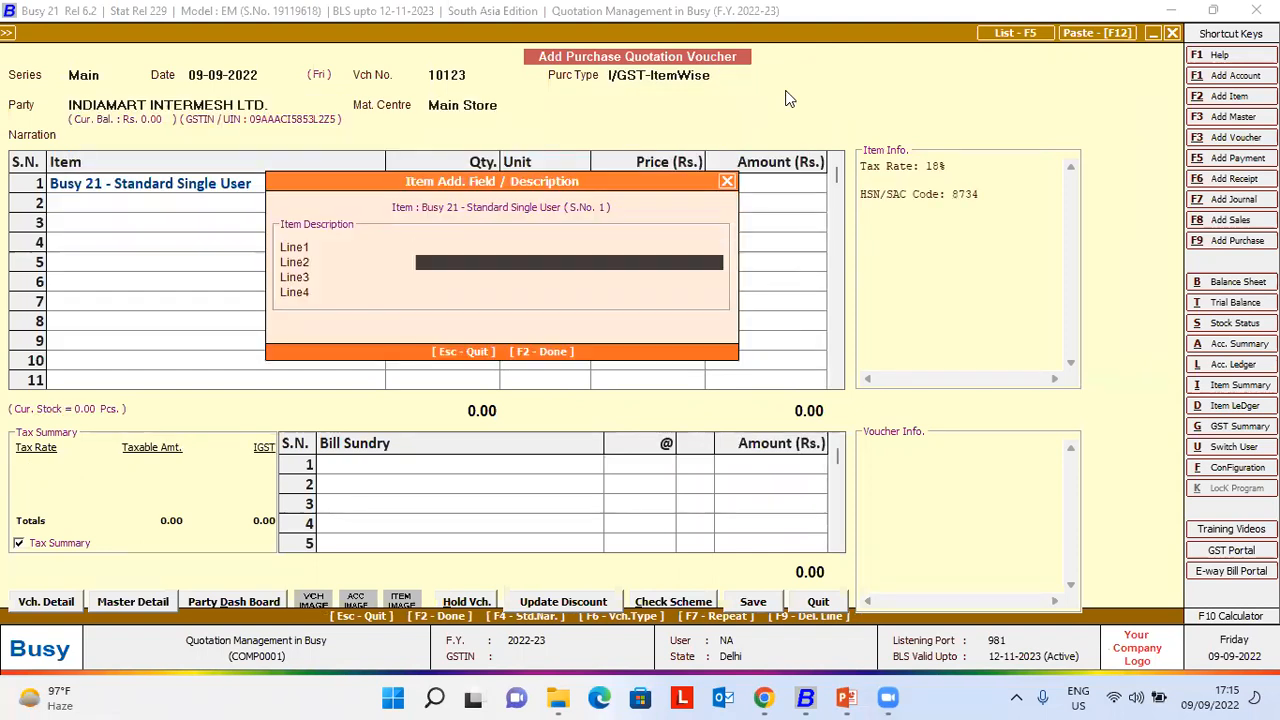
pyautogui.press('Return')
pyautogui.press('Return')
pyautogui.press('Return')
# - Set the INDIAMART quotation's item quantity to 2 Pcs. and its price to Rs. 12,000
pyautogui.write('2')
pyautogui.press('Return')
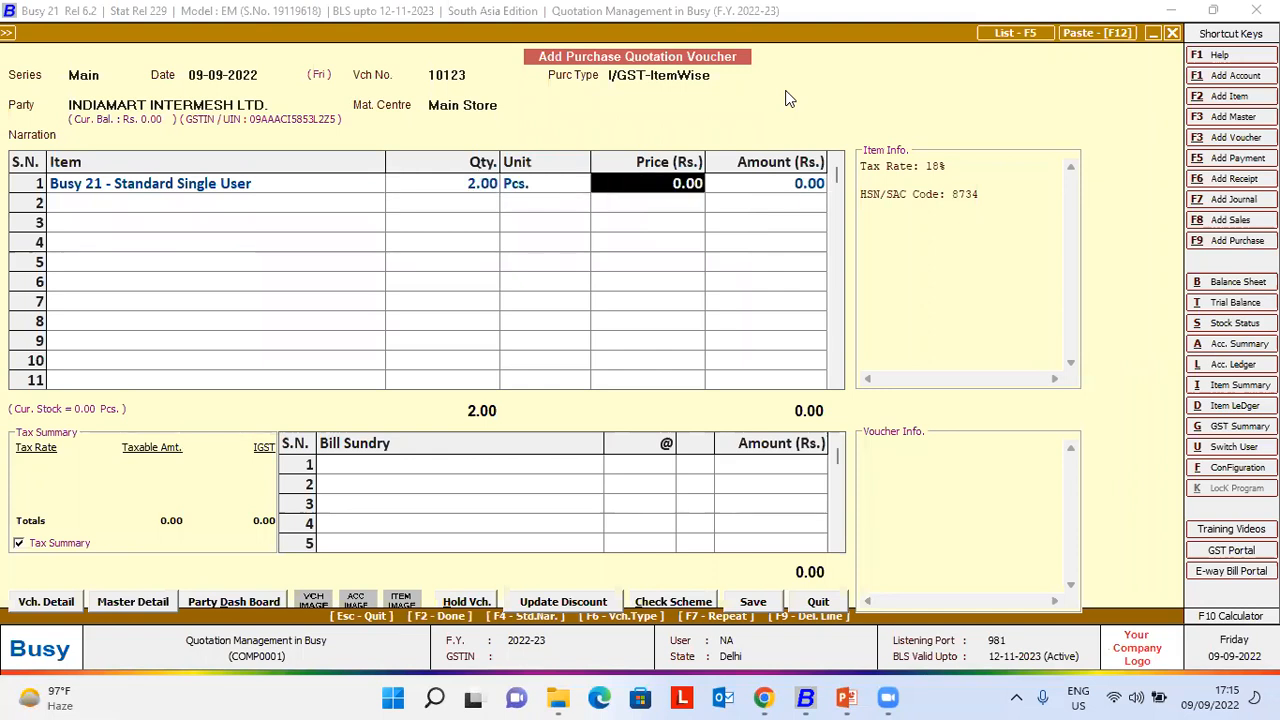
pyautogui.write('12000')
pyautogui.press('Return')
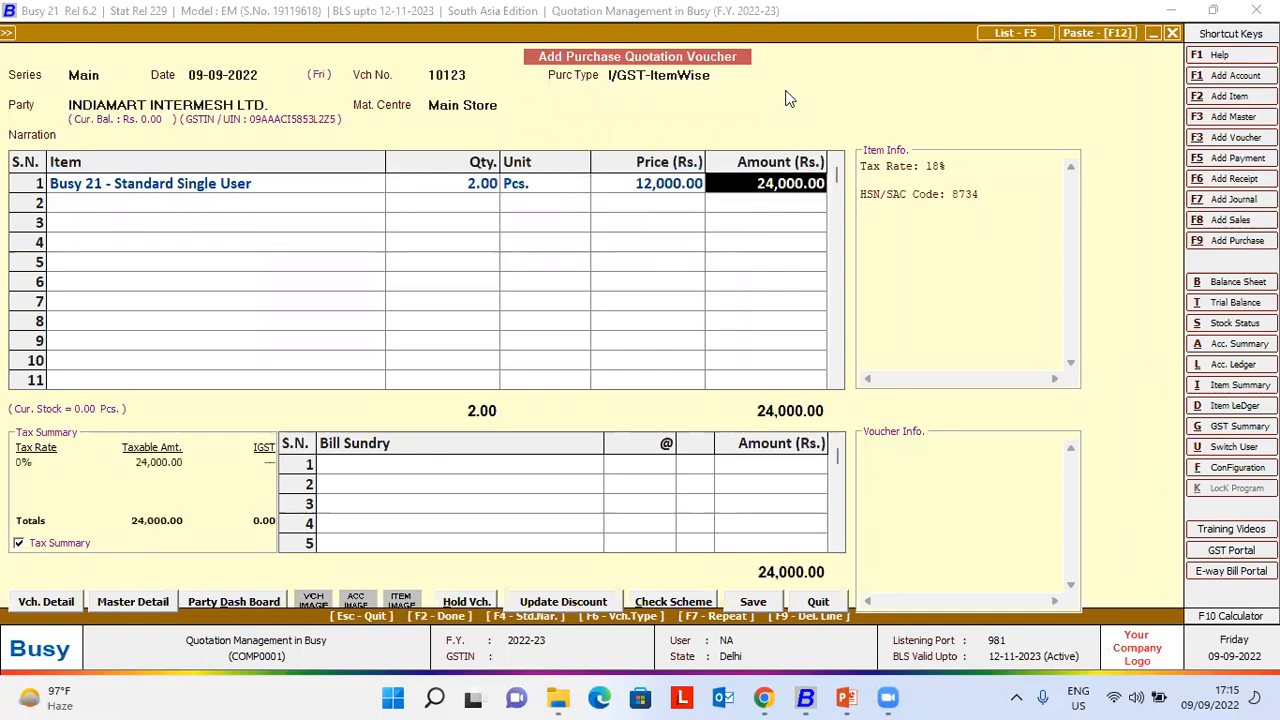
# - Accept the GST details, save purchase quotation 10123 and leave voucher entry
pyautogui.press('Return')
pyautogui.press('Return')
pyautogui.press('Return')
pyautogui.press('Return')
pyautogui.press('Return')
pyautogui.press('Escape')
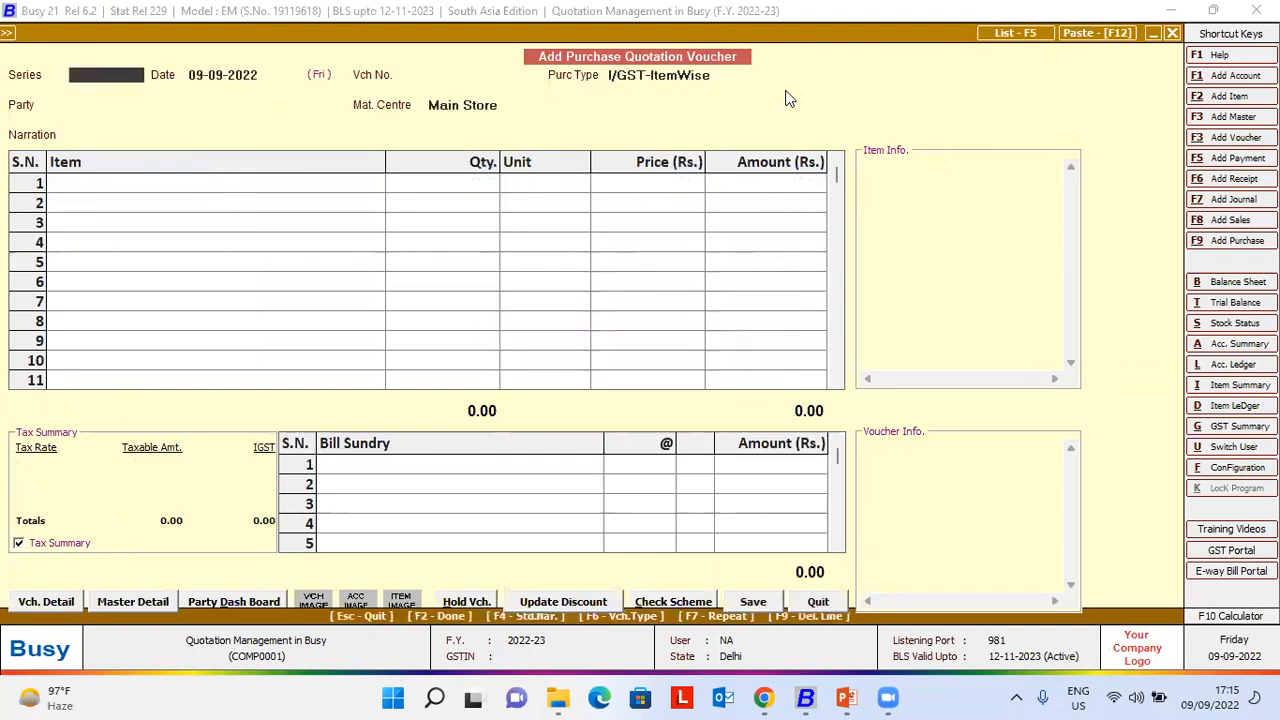
pyautogui.press('Escape')
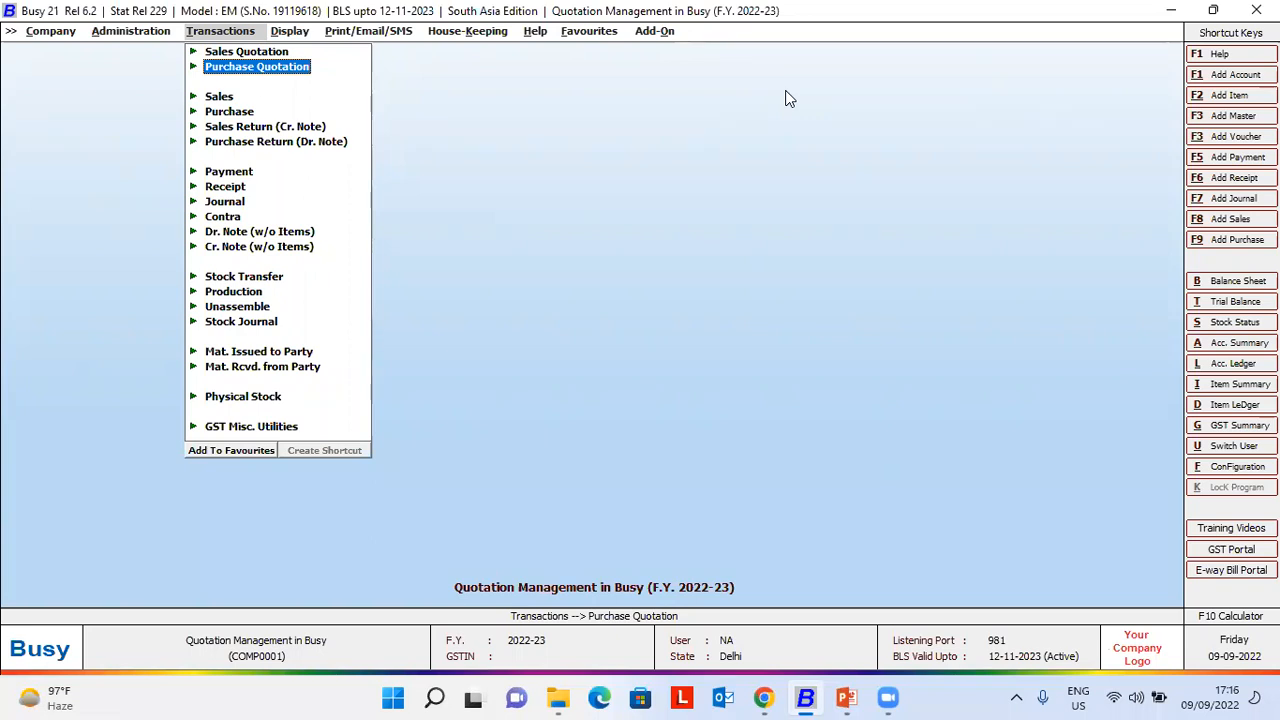
# - Open the party-wise purchase quotation comparison report under quotation processing
pyautogui.press('Right')
pyautogui.press('Down')
pyautogui.press('Down')
pyautogui.press('Down')
pyautogui.press('Down')
pyautogui.press('Down')
pyautogui.press('Down')
pyautogui.press('Down')
pyautogui.press('Down')
pyautogui.press('Down')
pyautogui.press('Down')
pyautogui.press('Down')
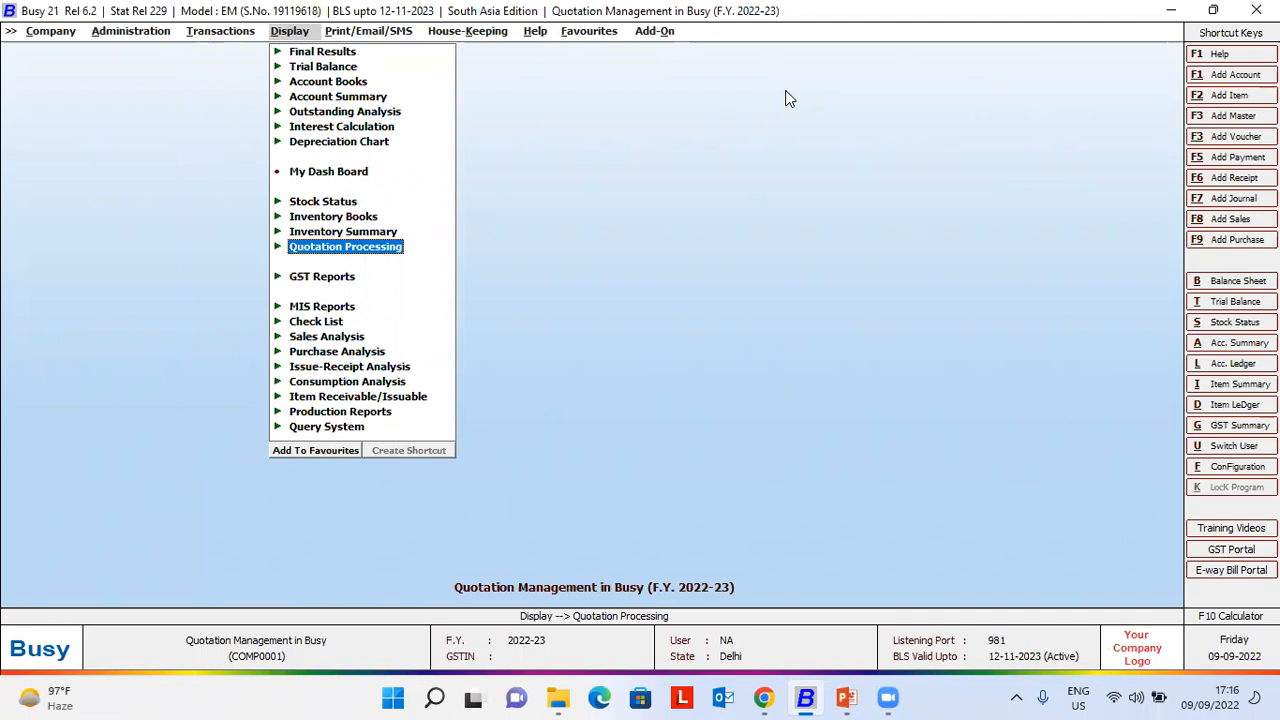
pyautogui.press('Return')
pyautogui.press('Down')
pyautogui.press('Down')
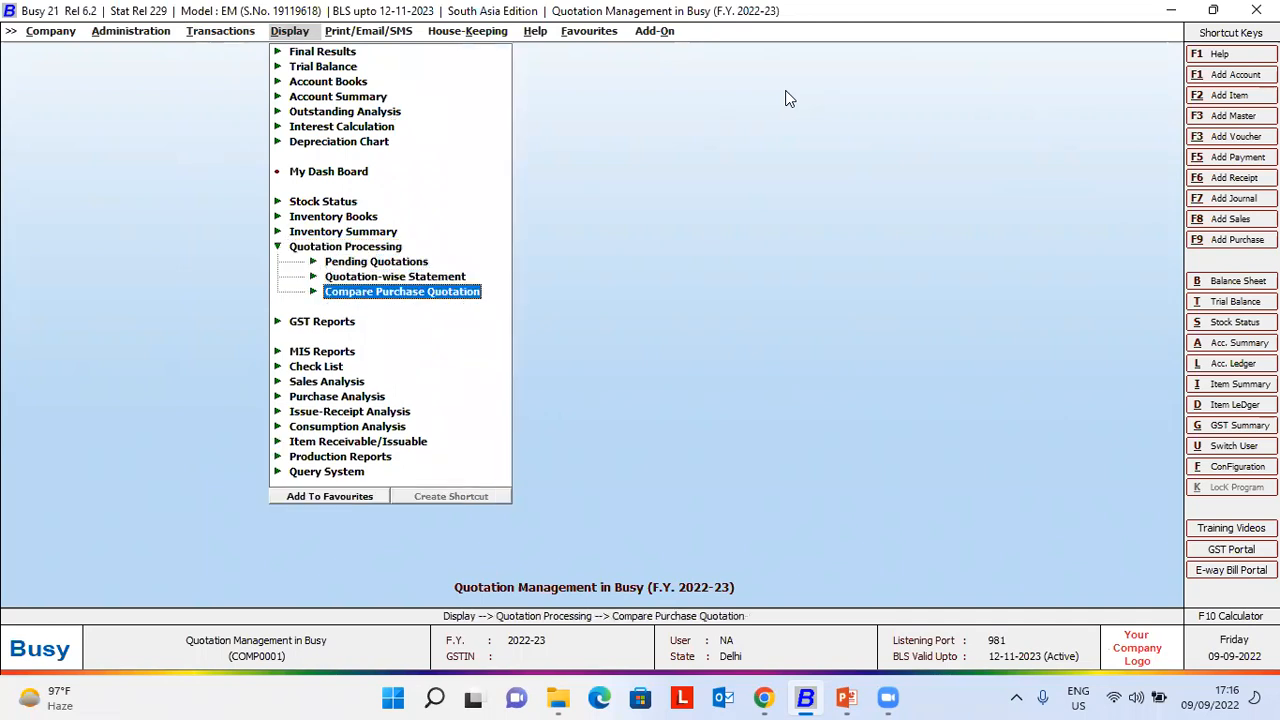
pyautogui.press('Return')
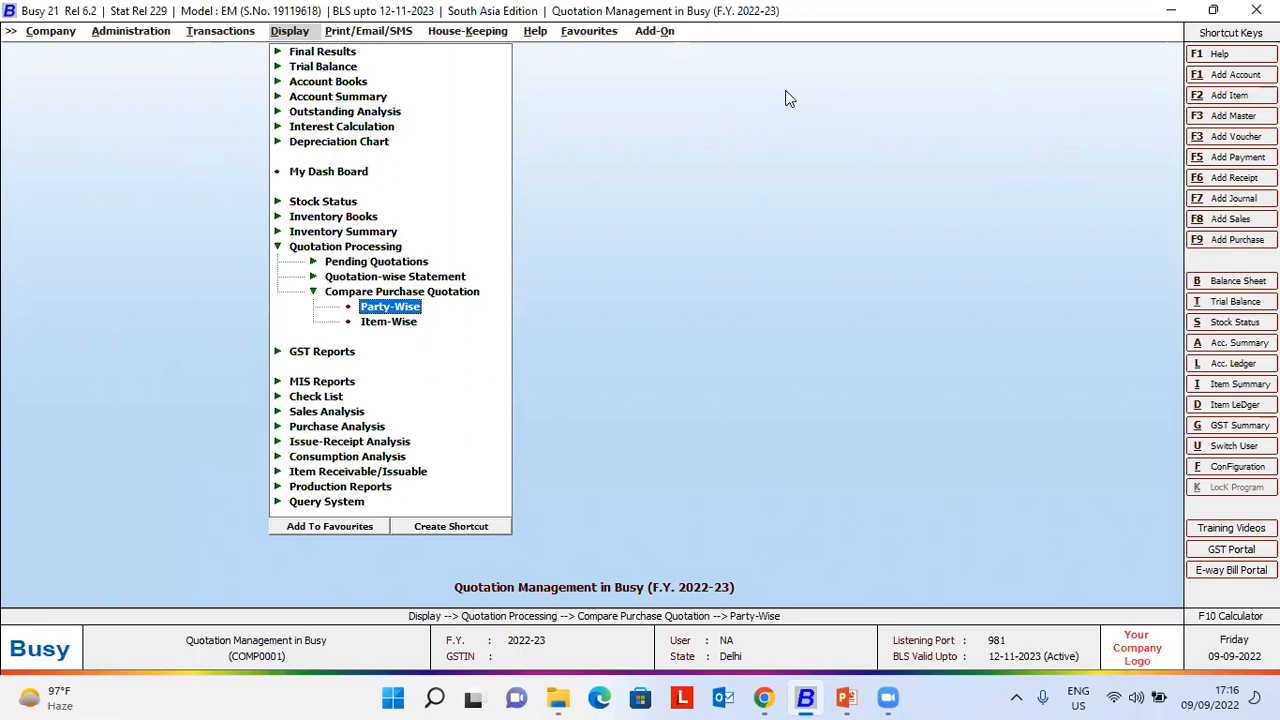
pyautogui.press('Return')
# - Set the item master range of the comparison report to ALL
pyautogui.press('Down')
pyautogui.press('Down')
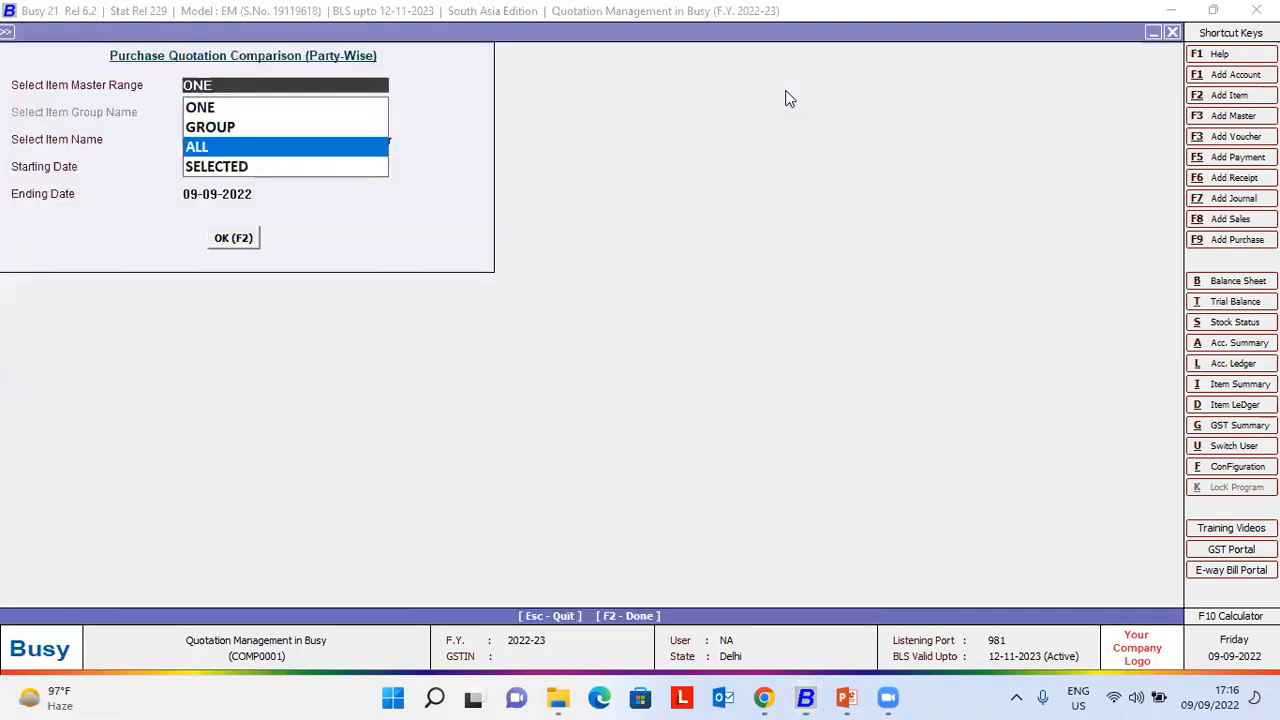
pyautogui.press('Return')
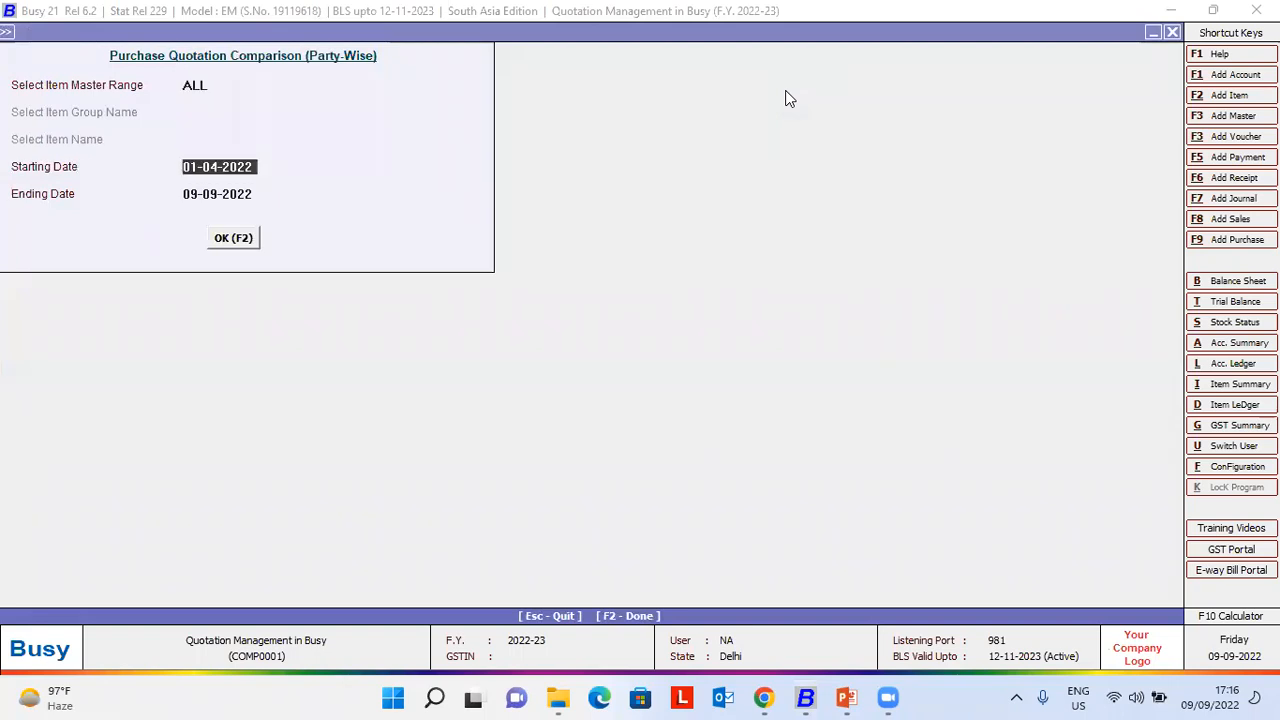
# - Generate the party-wise purchase quotation comparison for all items from 01-04-2022 to 09-09-2022
pyautogui.press('Return')
pyautogui.press('Return')
pyautogui.press('Return')
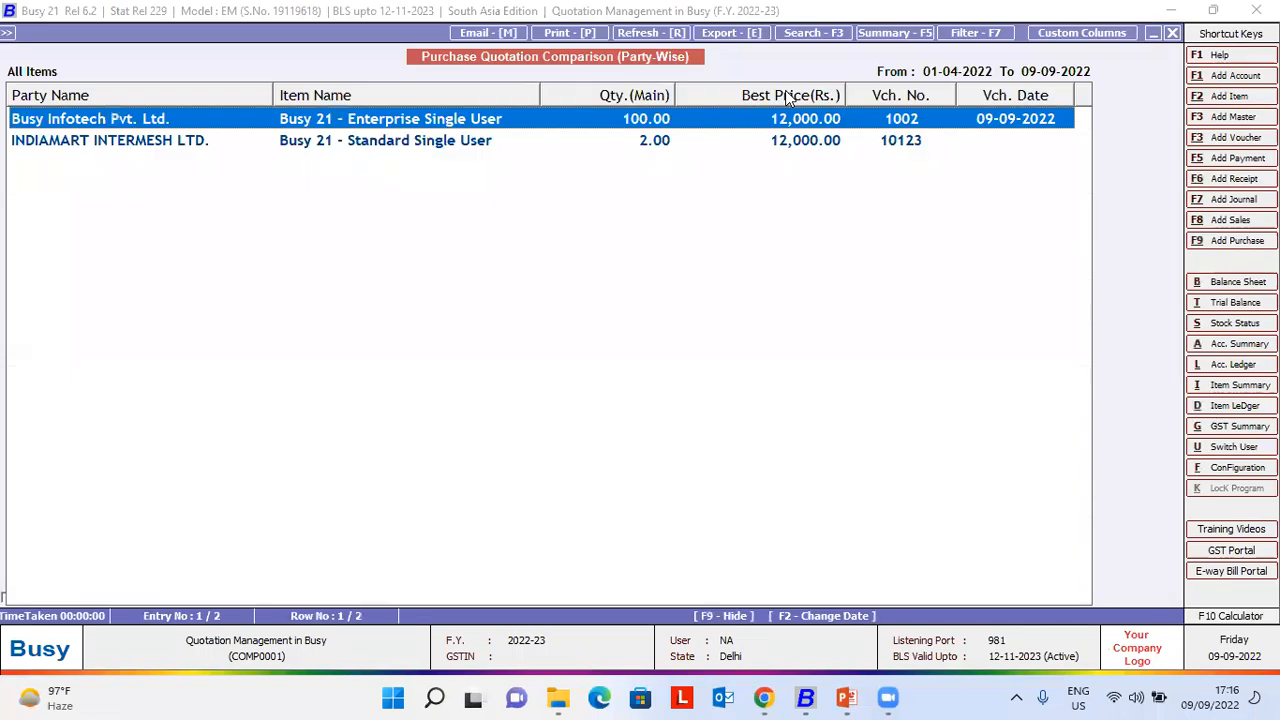
# - Compare the two suppliers' rows, hide the Busy Infotech Pvt. Ltd. quotation from the report and unhide it again
pyautogui.press('Down')
pyautogui.press('Up')
pyautogui.press('Down')
pyautogui.press('Up')
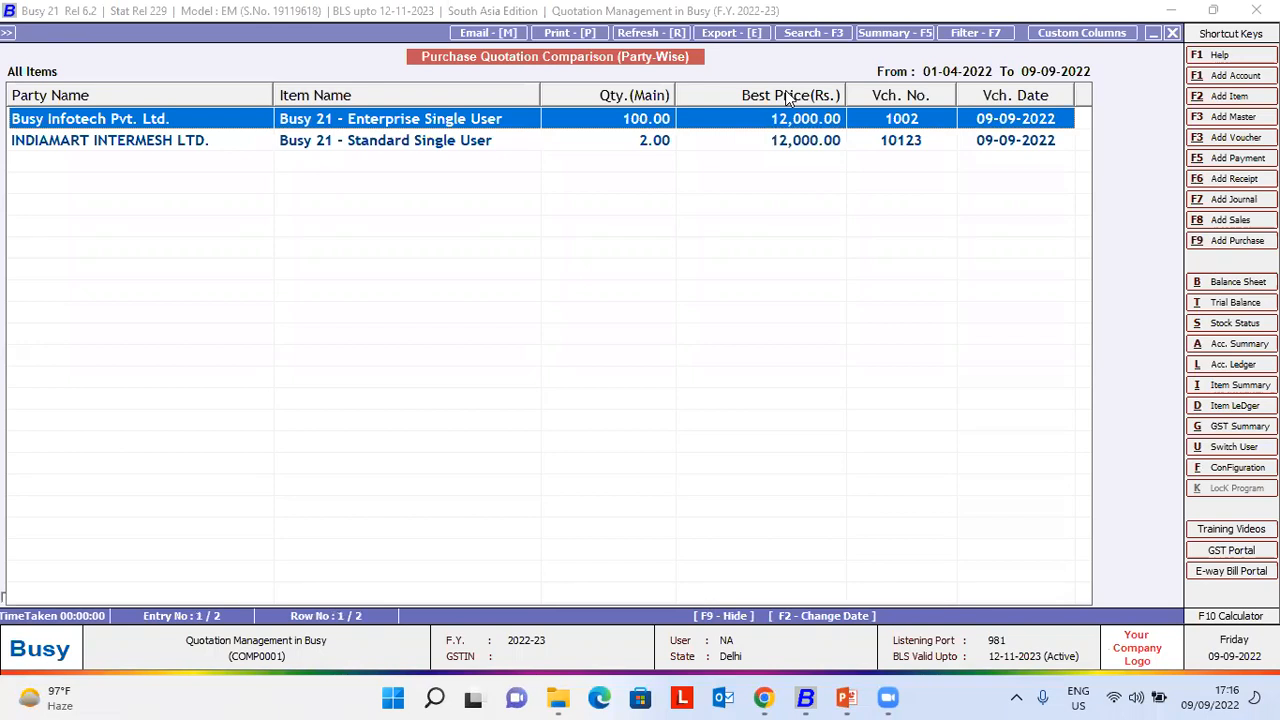
pyautogui.press('F9')
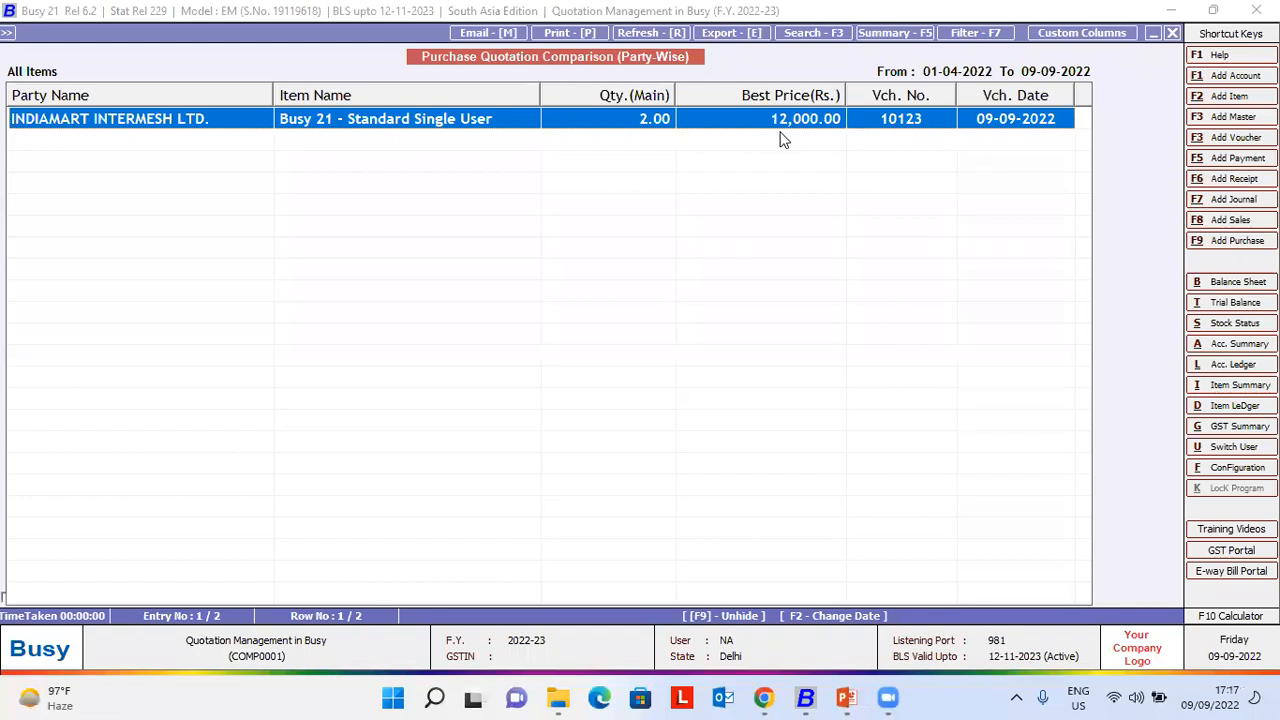
pyautogui.press('F9')
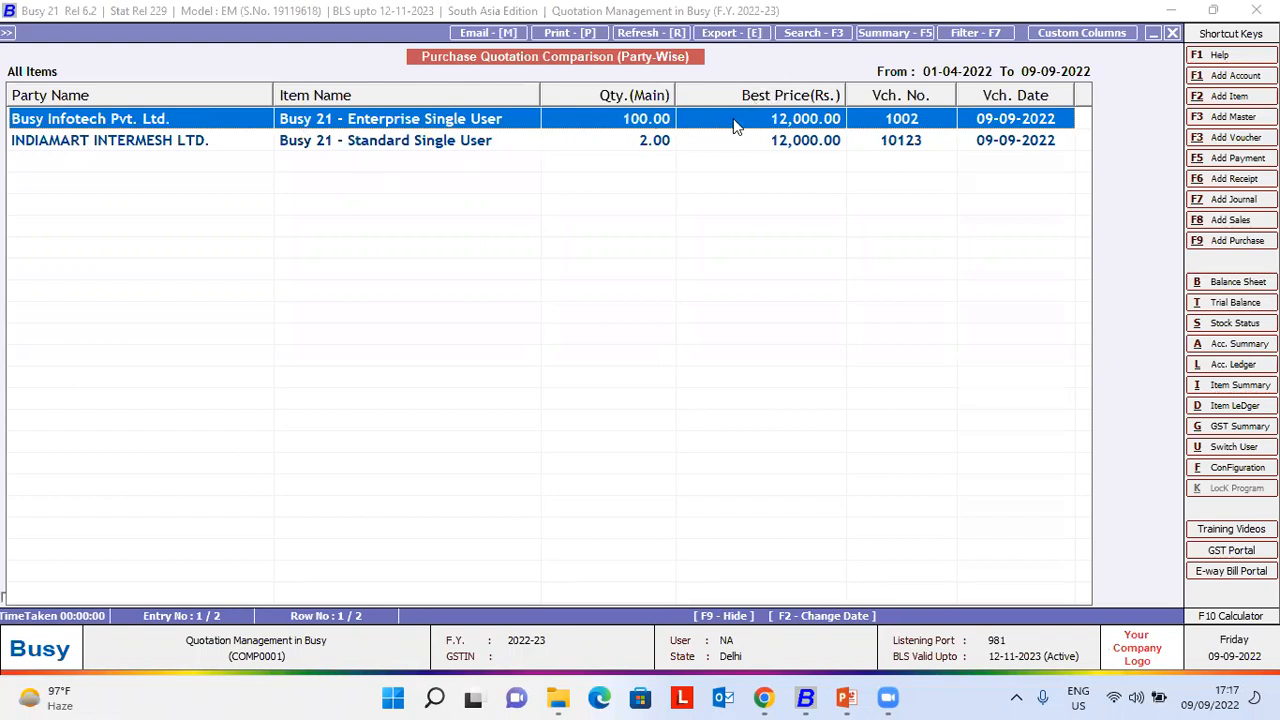
# - Leave the party-wise report and open the item-wise purchase quotation comparison with the item master range ONE
pyautogui.press('Escape')
pyautogui.press('Escape')
pyautogui.press('Escape')
pyautogui.press('Return')
pyautogui.press('Down')
pyautogui.press('Return')
pyautogui.press('Return')
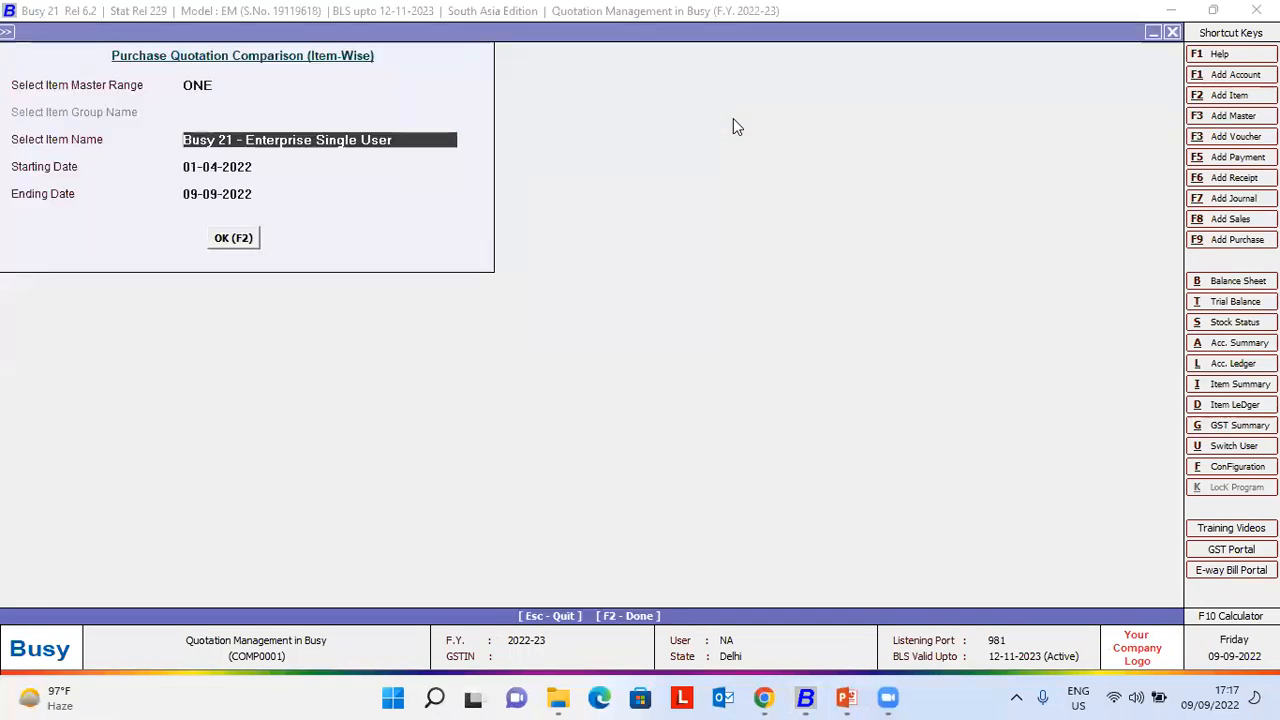
# - Generate the item-wise comparison for Busy 21 - Standard Single User and examine both suppliers' best prices
pyautogui.write('busy 21')
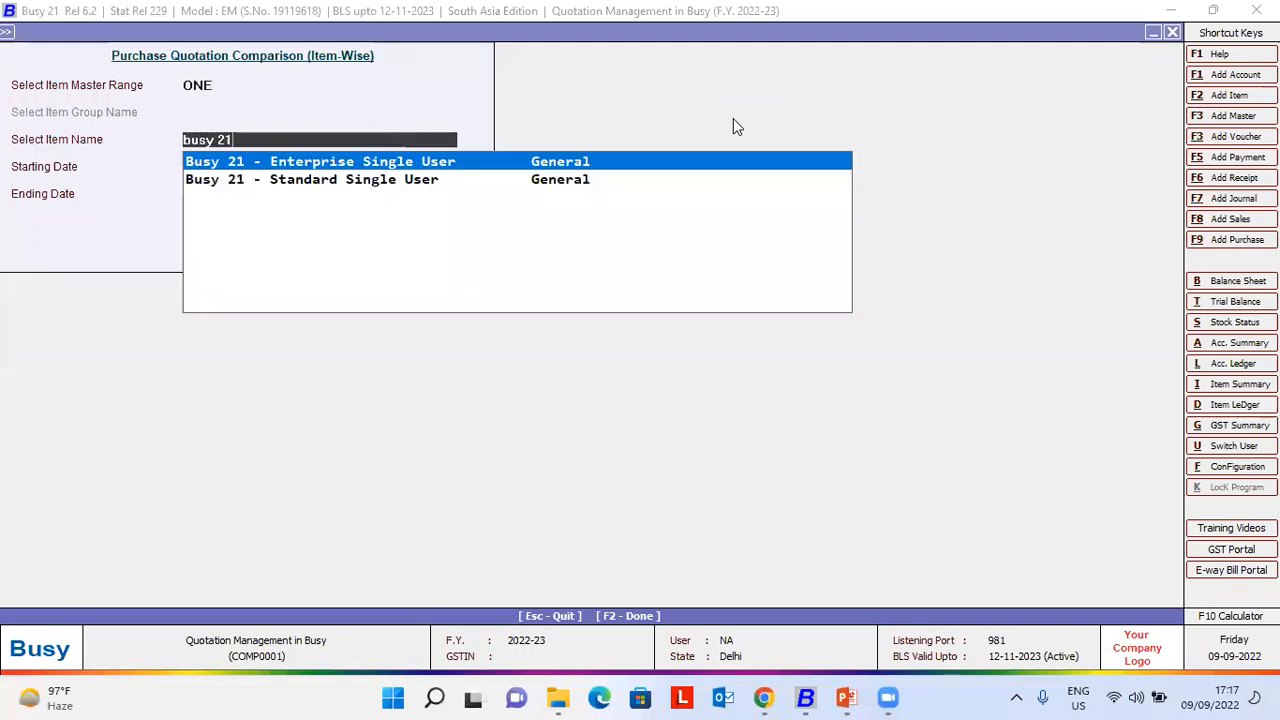
pyautogui.press('Down')
pyautogui.press('Return')
pyautogui.press('F2')
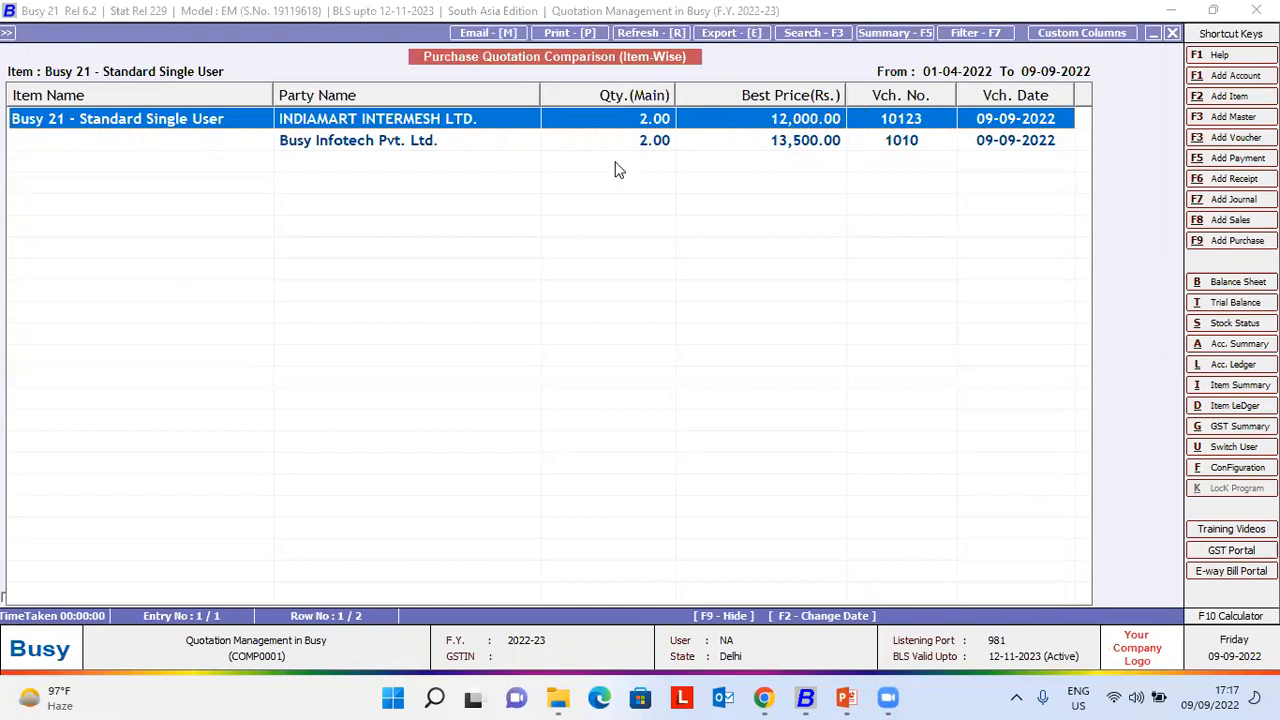
pyautogui.click(810, 141)
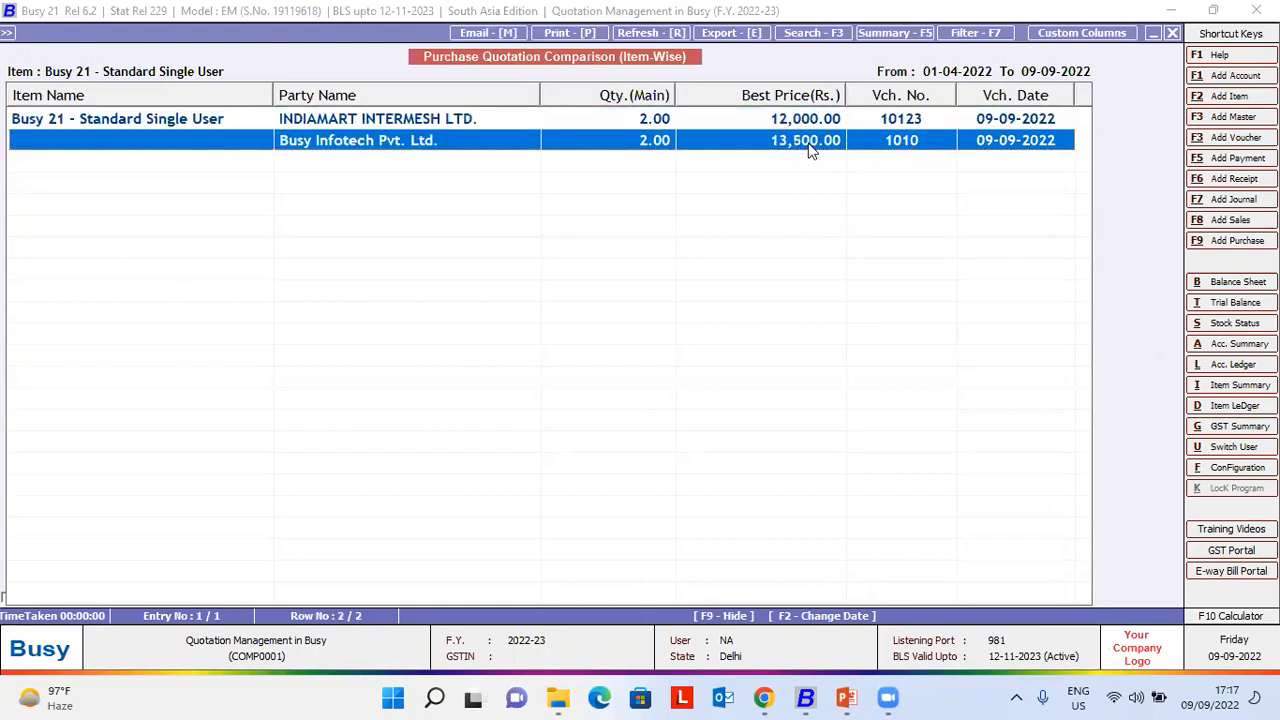
pyautogui.click(815, 127)
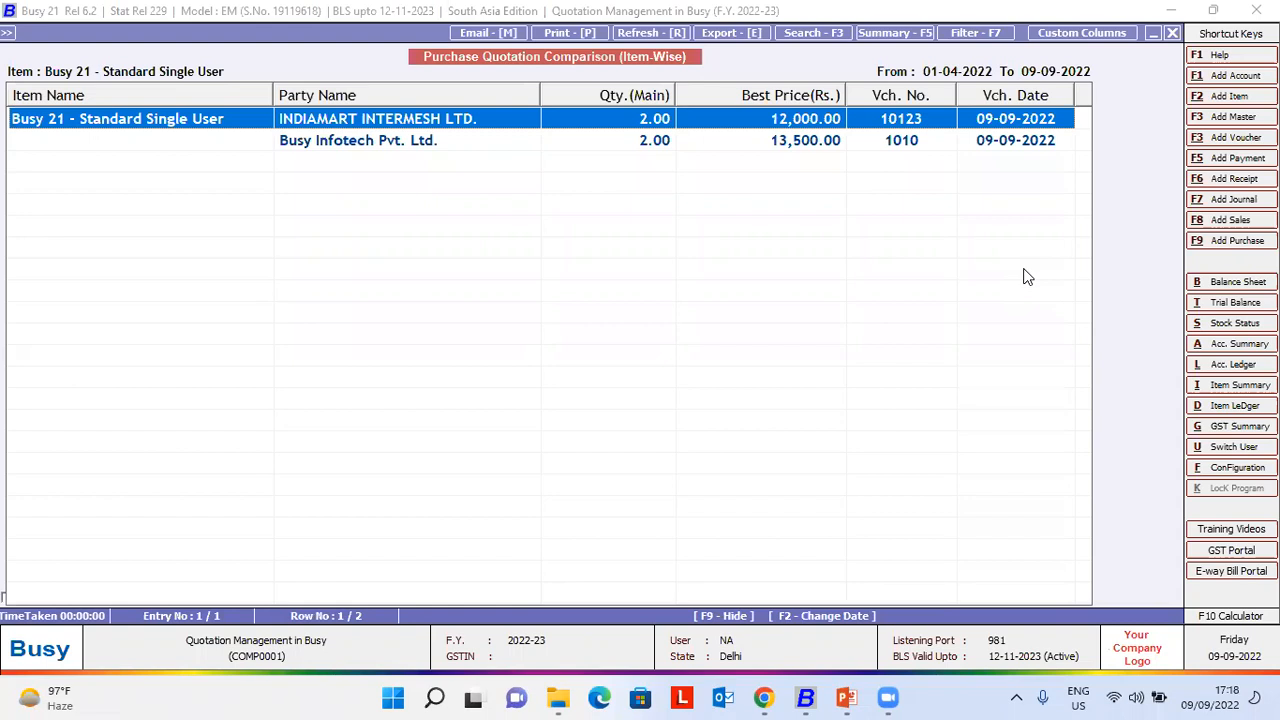
# - Leave the comparison report and open a new purchase voucher
pyautogui.press('Escape')
pyautogui.press('Escape')
pyautogui.press('Escape')
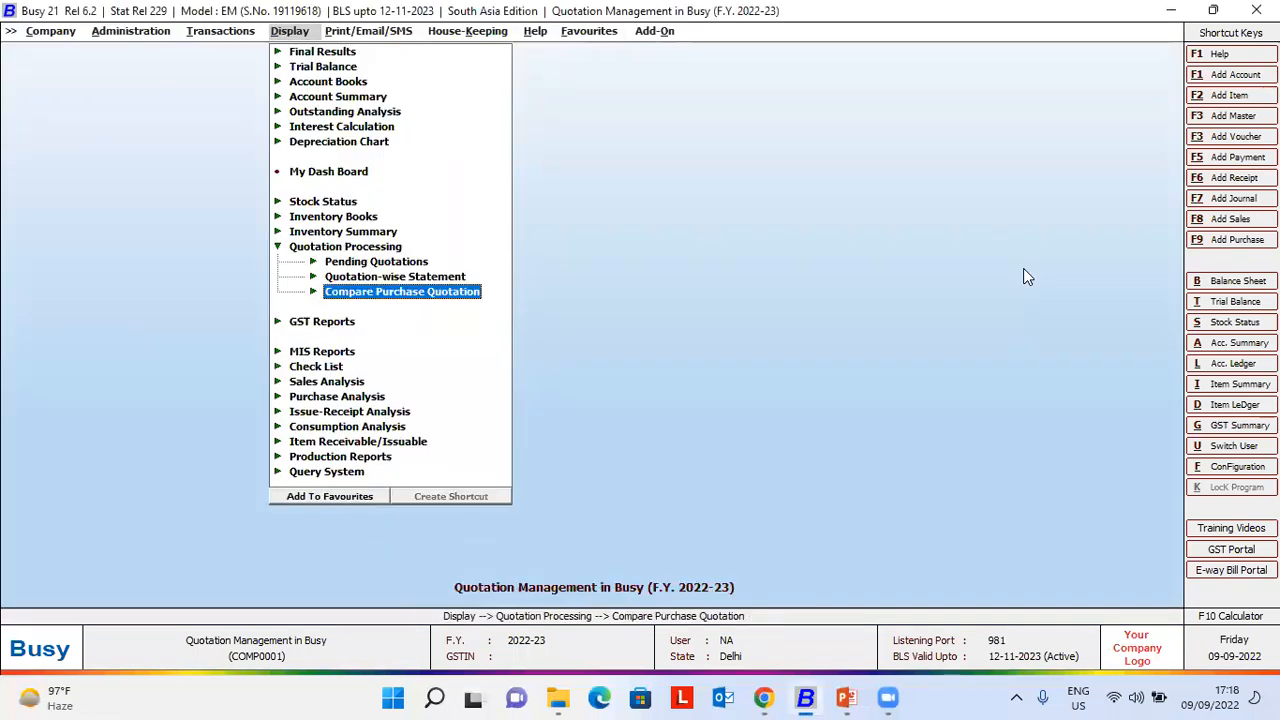
pyautogui.press('Escape')
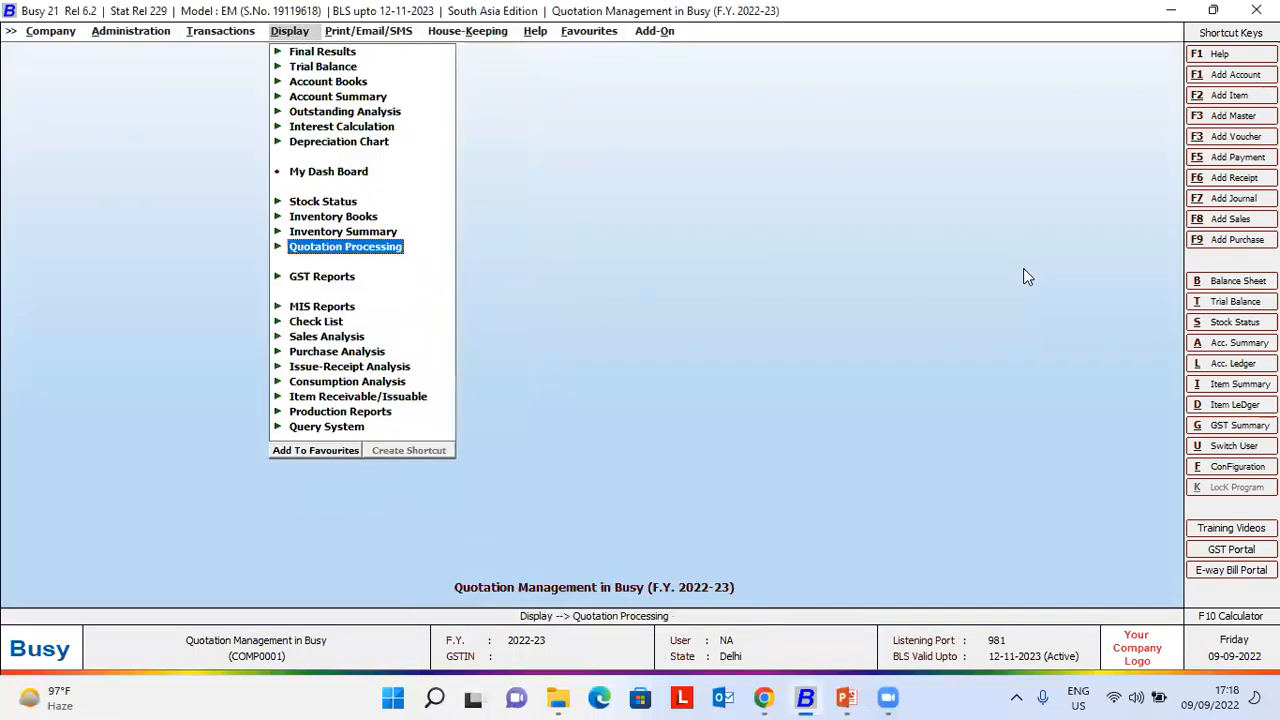
pyautogui.press('Escape')
pyautogui.press('Left')
pyautogui.press('Return')
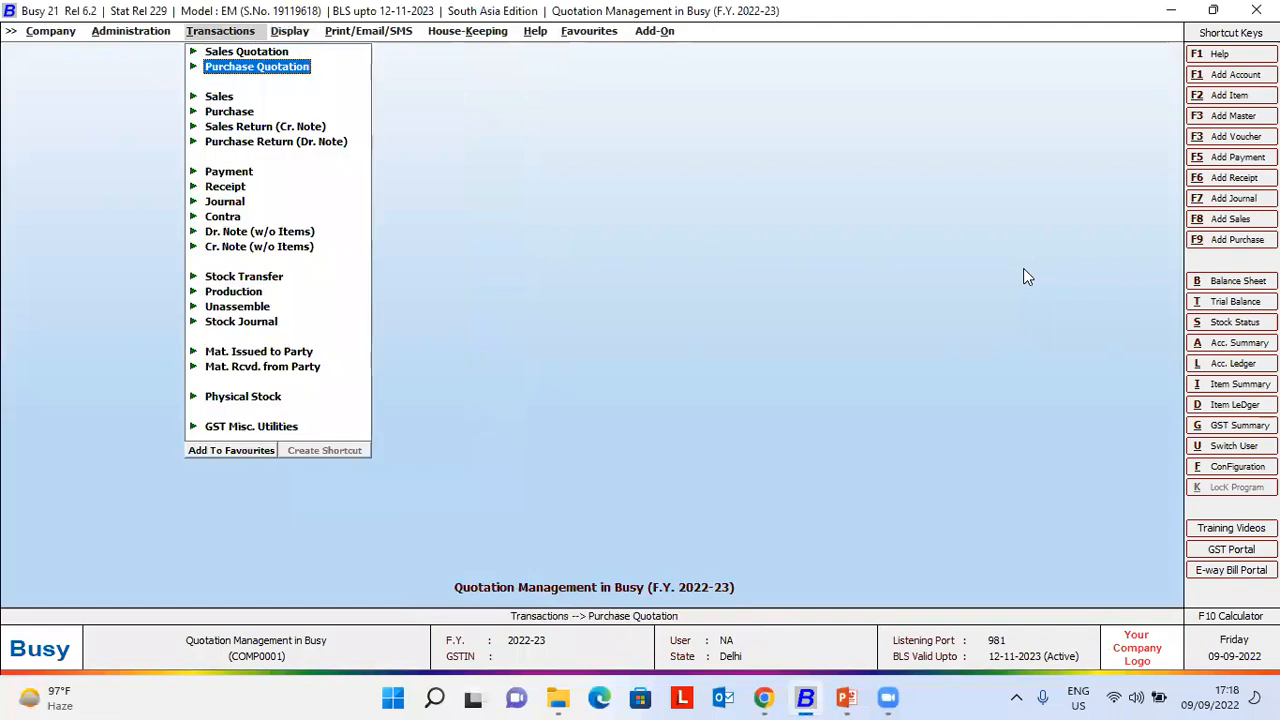
pyautogui.press('Down')
pyautogui.press('Down')
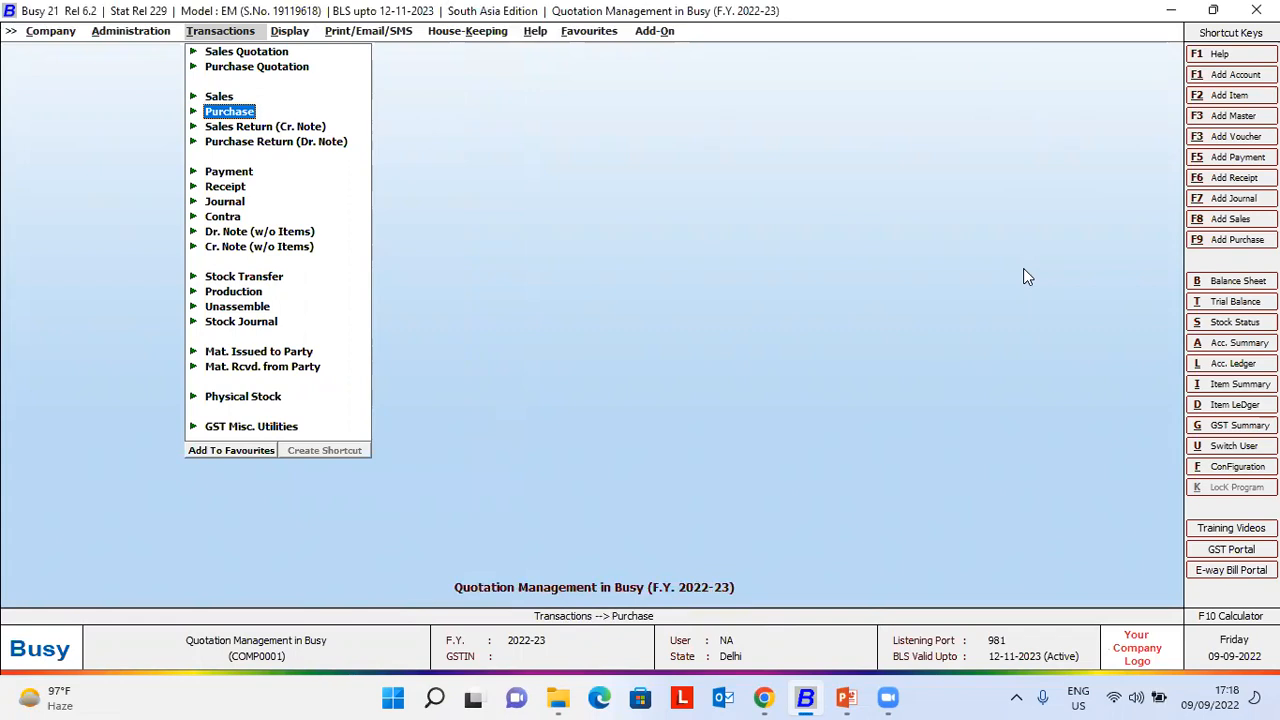
pyautogui.press('Return')
pyautogui.press('Return')
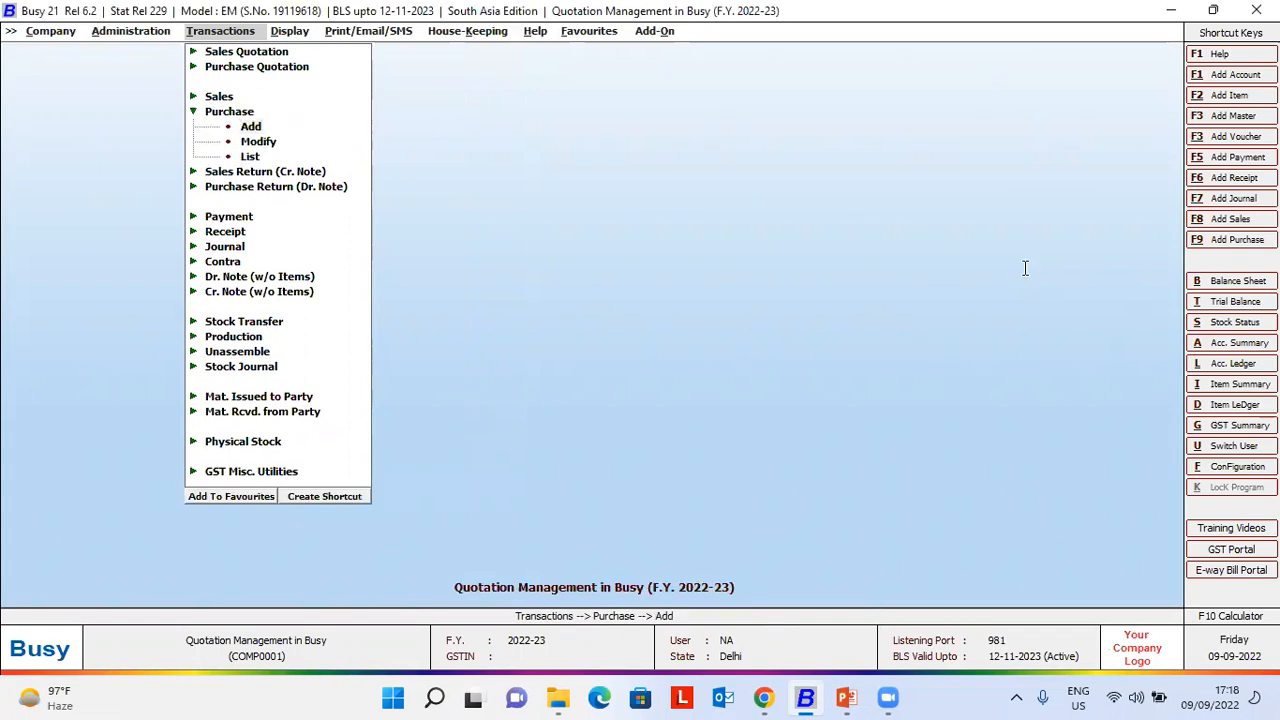
# - Fill the purchase voucher header with series Main, date 09-09-2022, voucher number 10232 and purchase type I/GST-ItemWise
pyautogui.press('Return')
pyautogui.write('09-09')
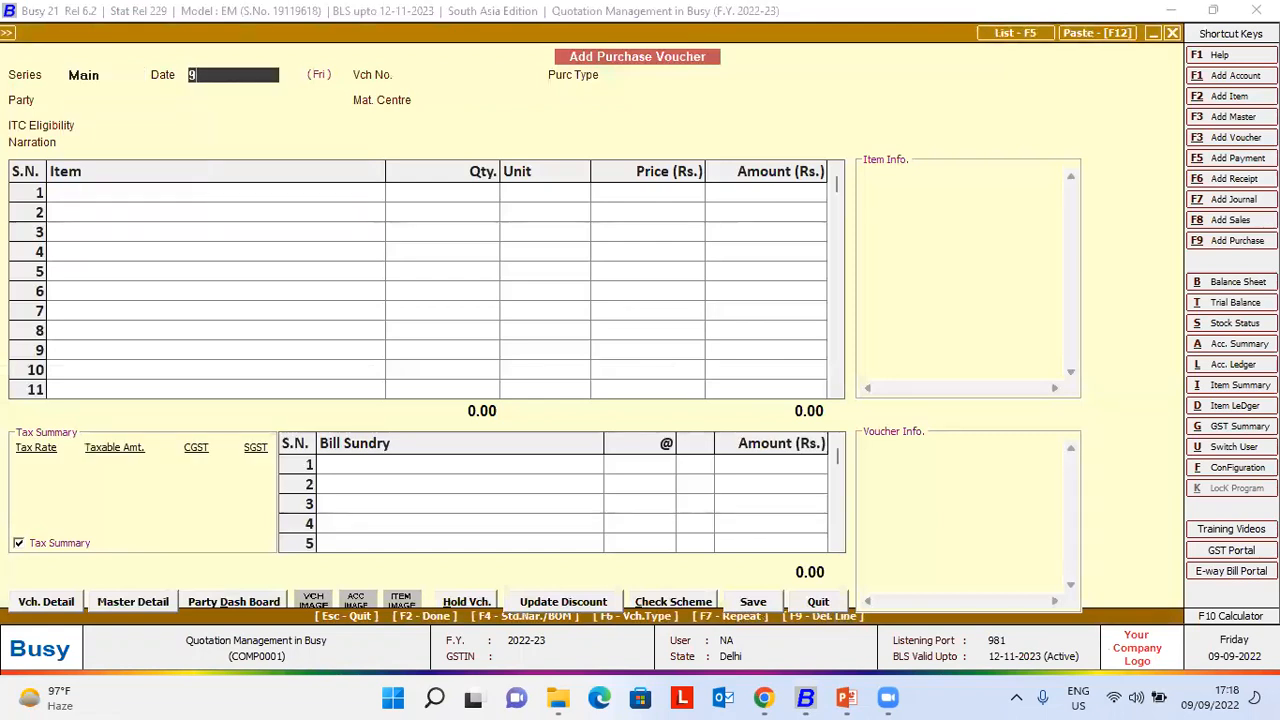
pyautogui.press('Return')
pyautogui.write('10232')
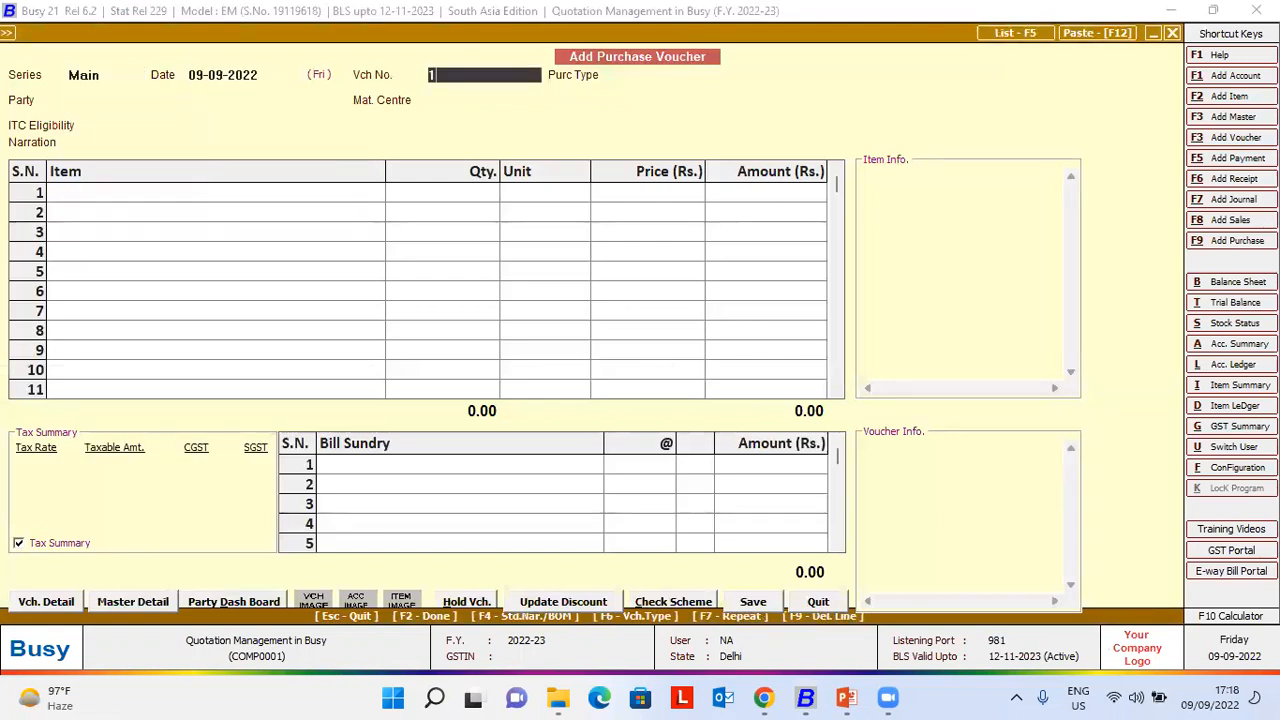
pyautogui.press('Return')
pyautogui.write('ite')
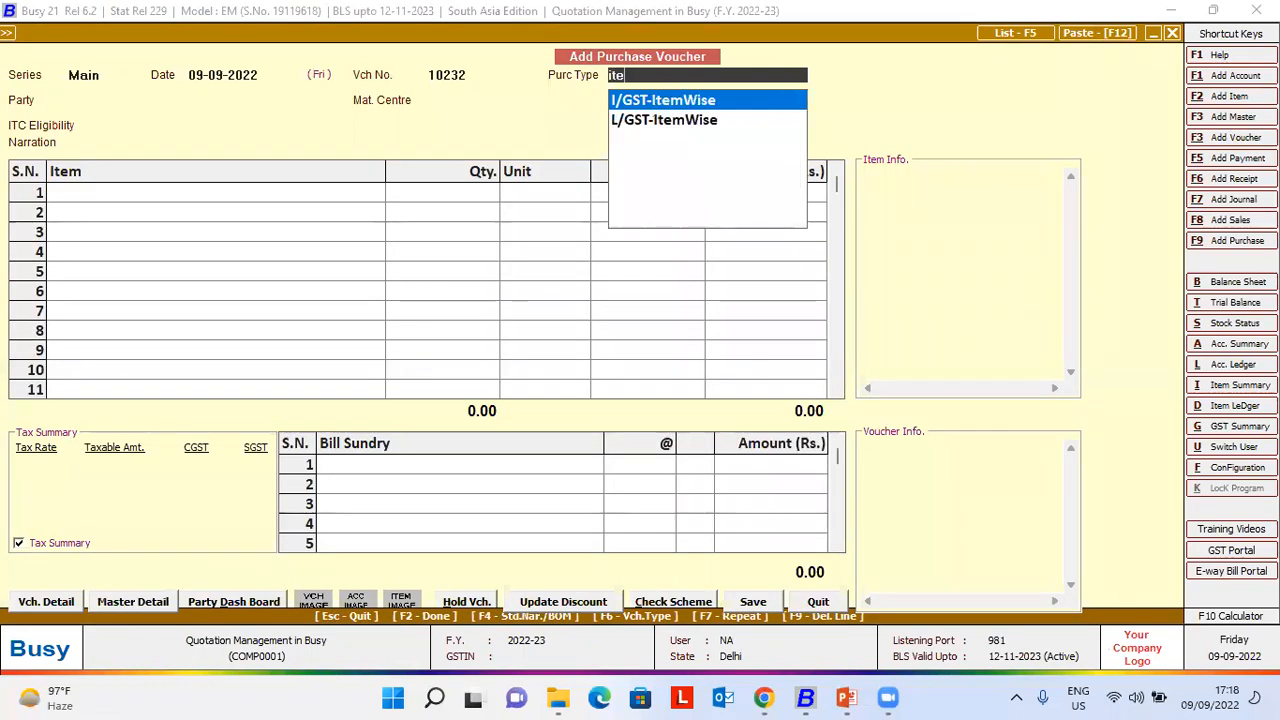
pyautogui.press('Down')
pyautogui.press('Up')
pyautogui.press('Return')
# - Set the voucher's party to INDIAMART INTERMESH LTD., material centre to Main Store and ITC eligibility to Input Goods/Services
pyautogui.press('Down')
pyautogui.press('Down')
pyautogui.press('Down')
pyautogui.press('Down')
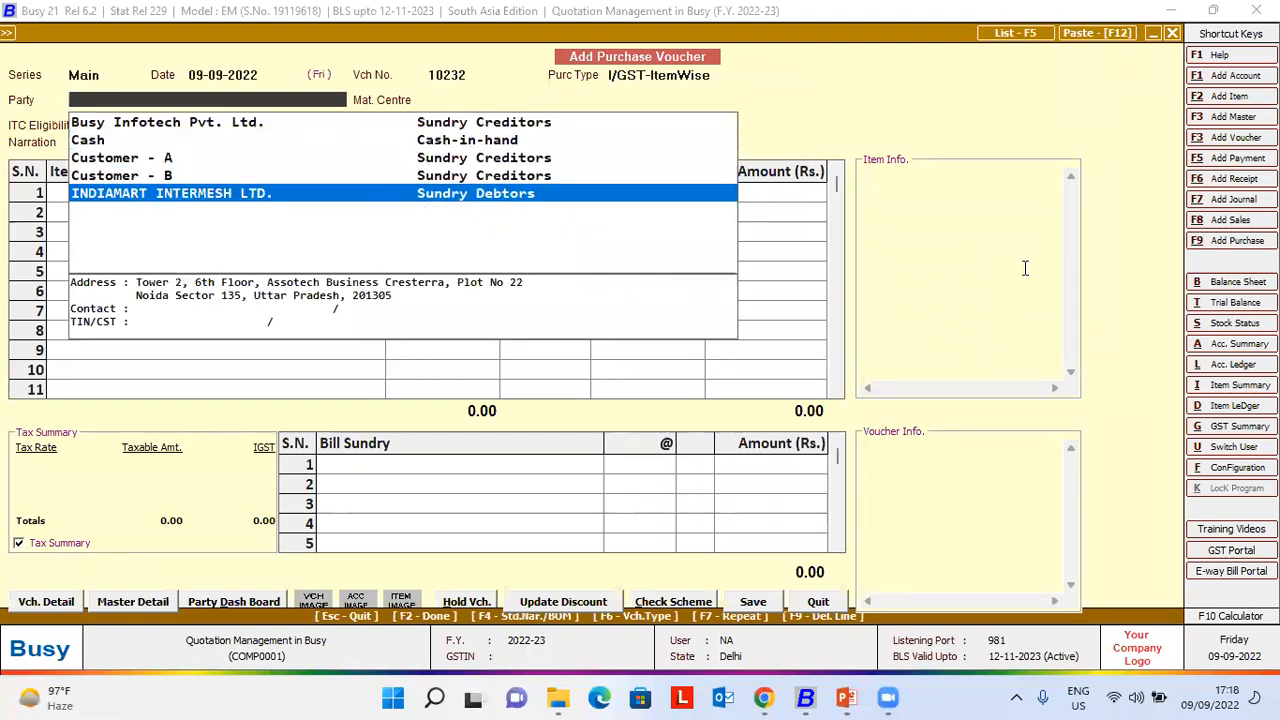
pyautogui.press('Return')
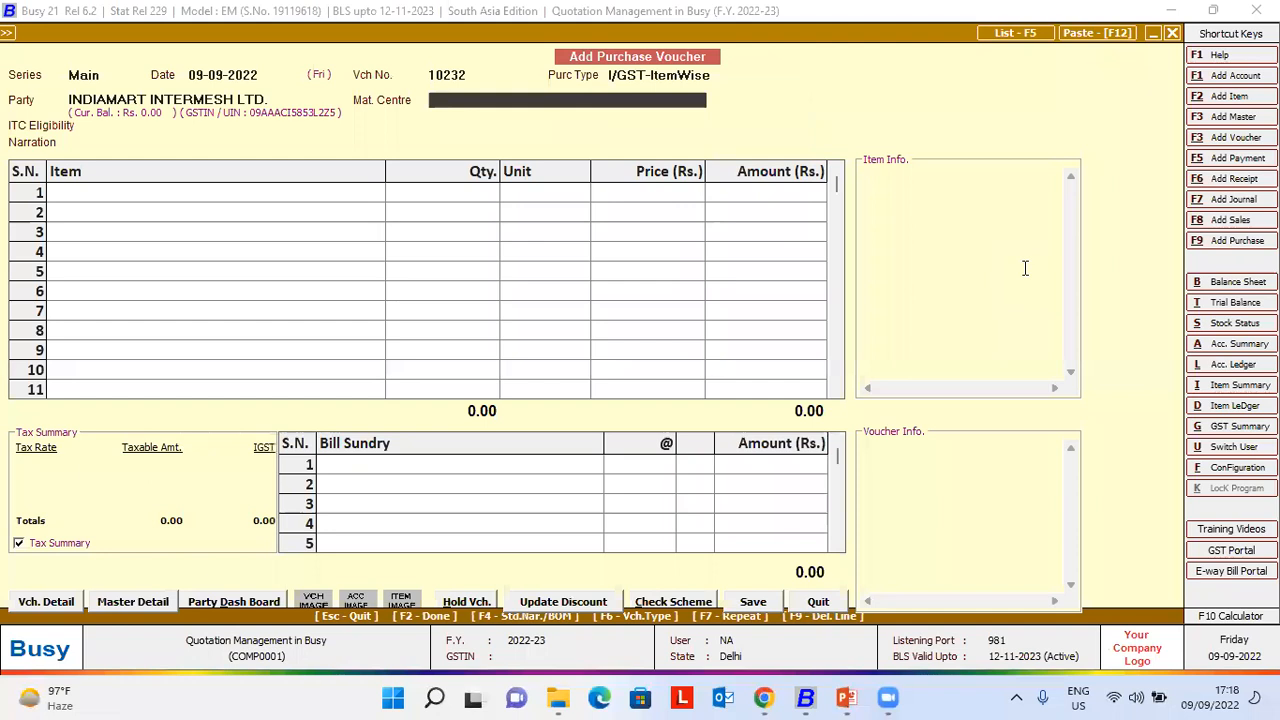
pyautogui.press('Return')
pyautogui.press('Return')
pyautogui.press('Return')
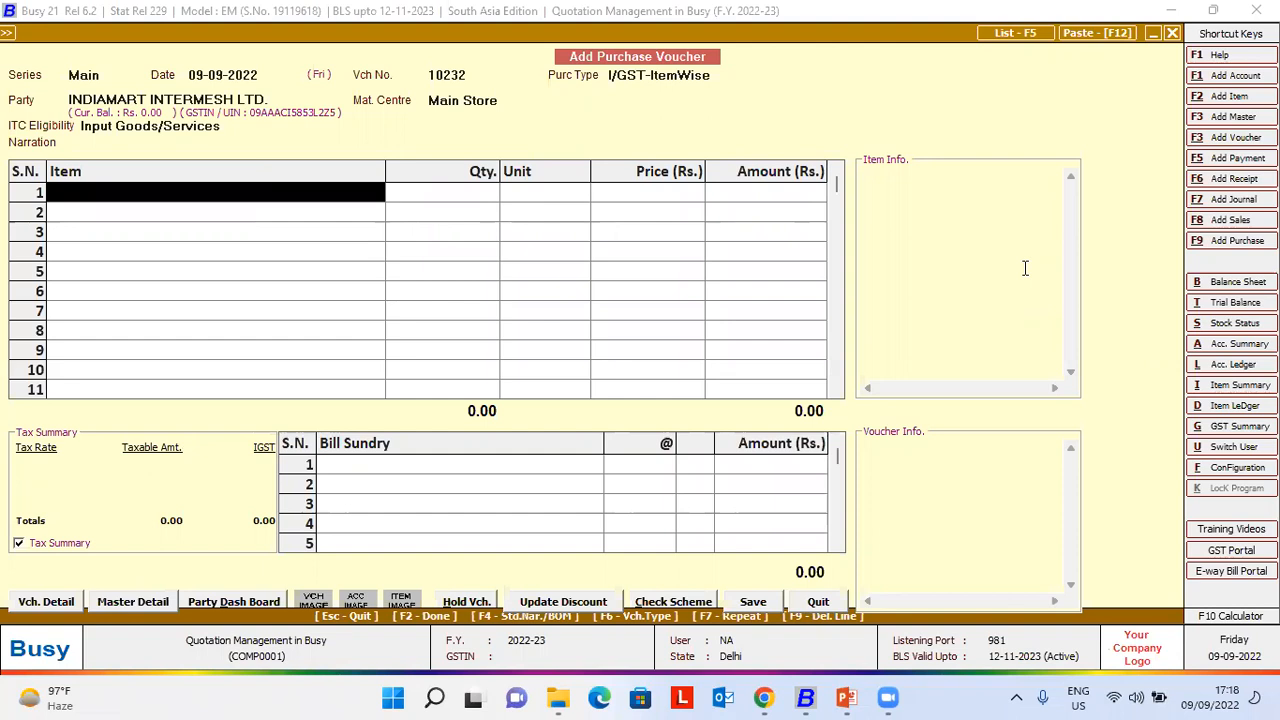
# - Pick the voucher's items from the party's pending quotation 10123
pyautogui.hotkey('alt', 'q')
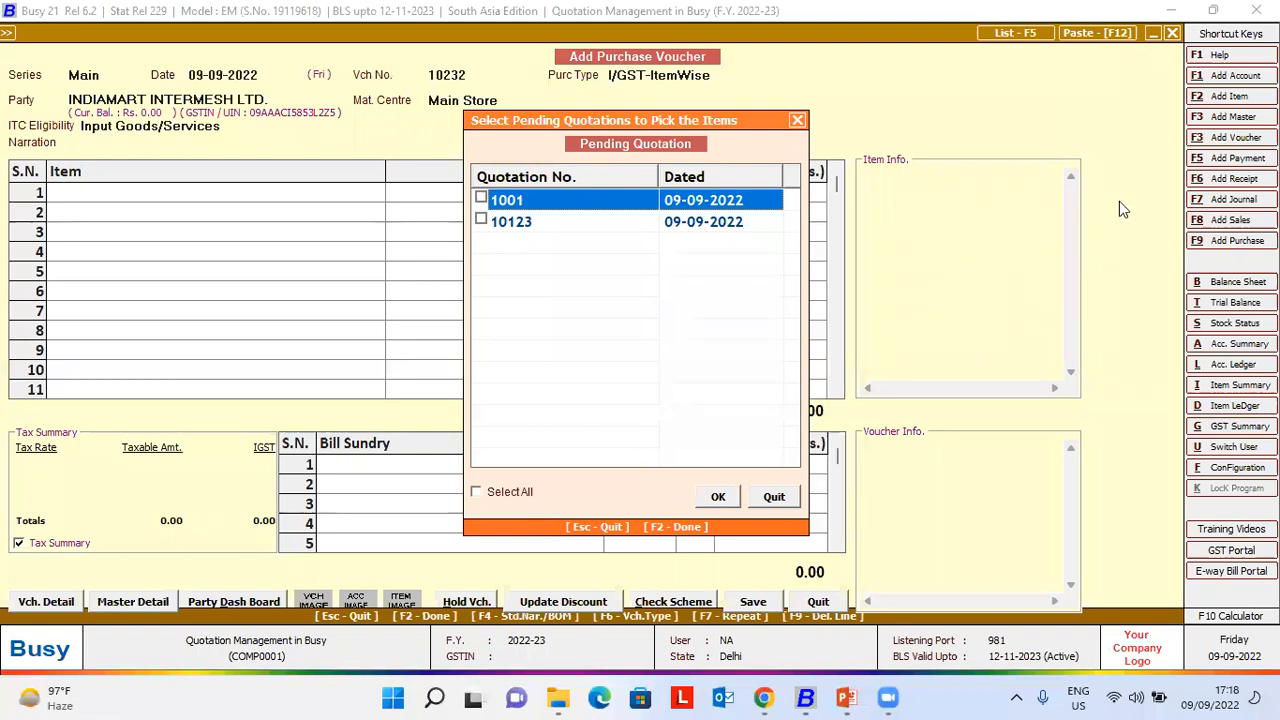
pyautogui.click(481, 221)
pyautogui.click(727, 504)
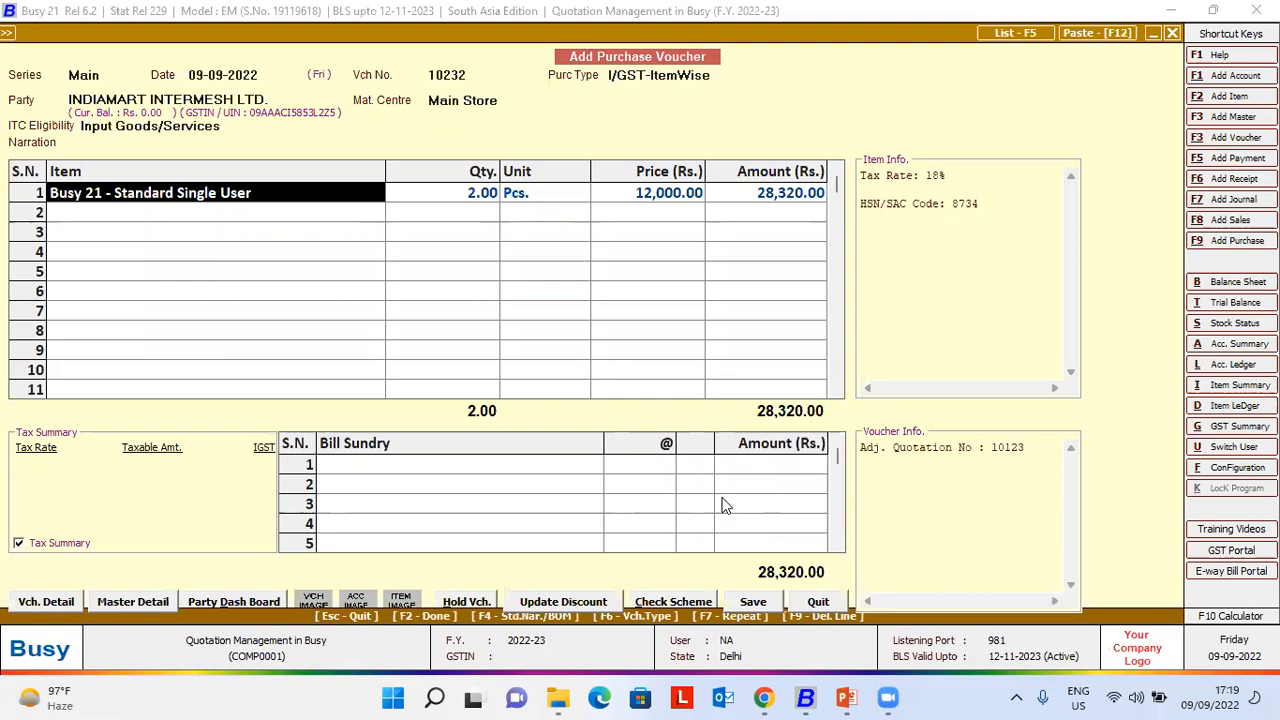
# - Accept the bill details with new reference 10232, save the purchase voucher and leave voucher entry
pyautogui.press('F2')
pyautogui.press('Return')
pyautogui.press('F2')
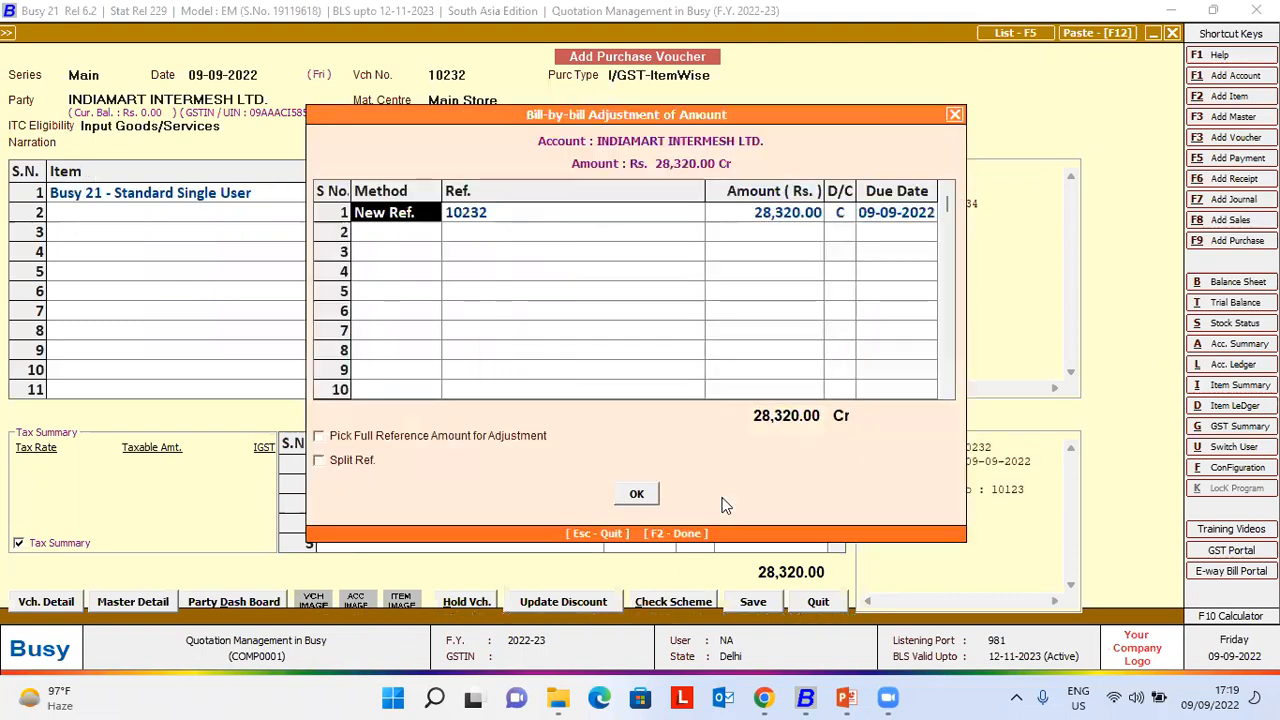
pyautogui.press('F2')
pyautogui.press('F2')
pyautogui.press('F2')
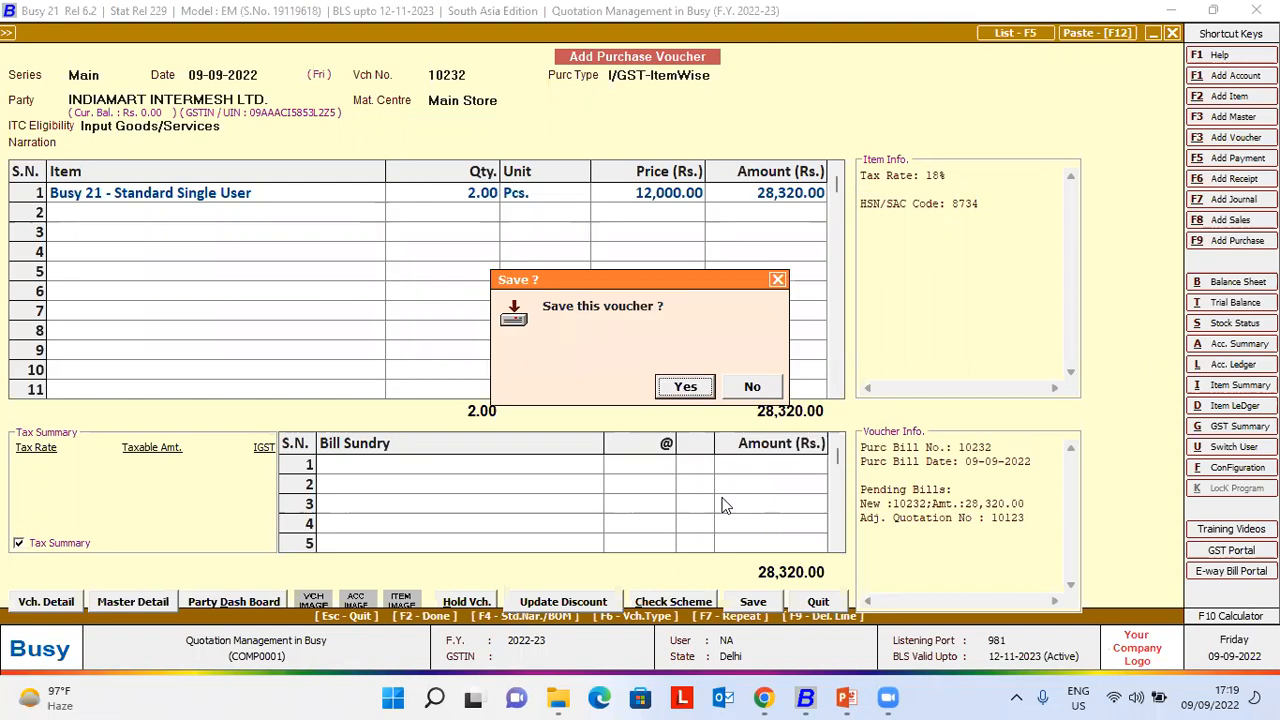
pyautogui.press('Return')
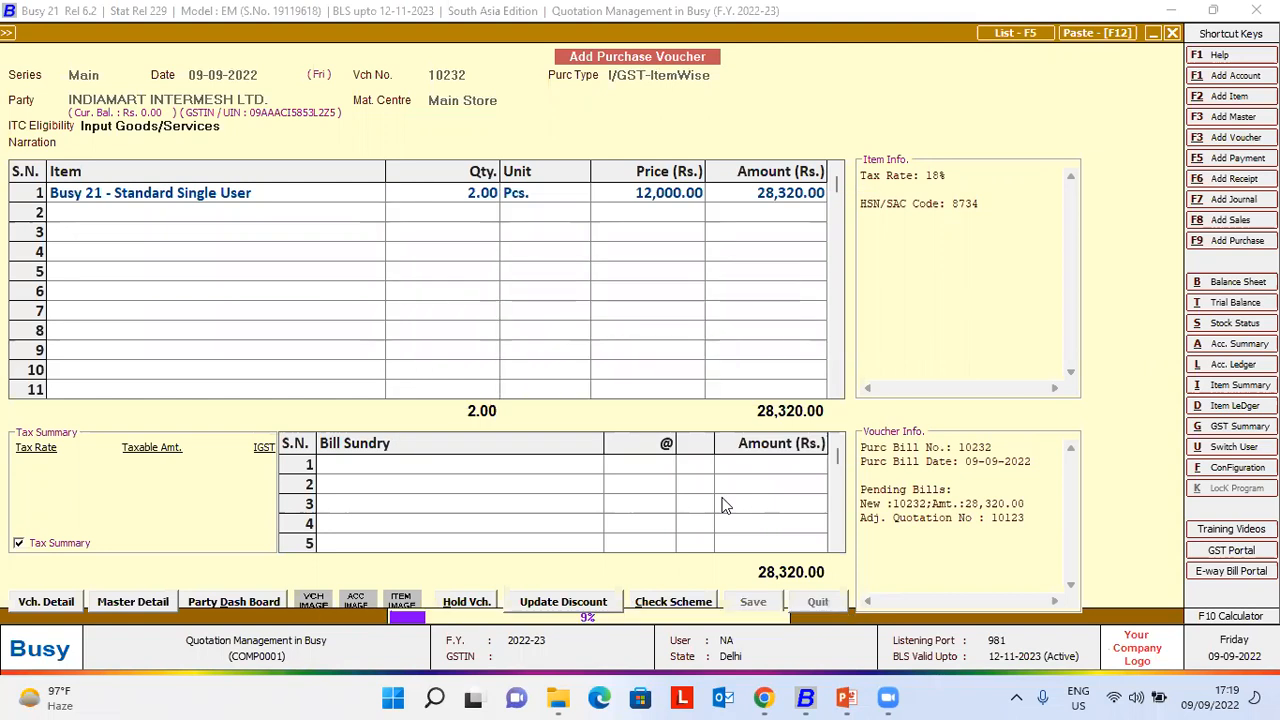
pyautogui.press('Escape')
pyautogui.press('Escape')
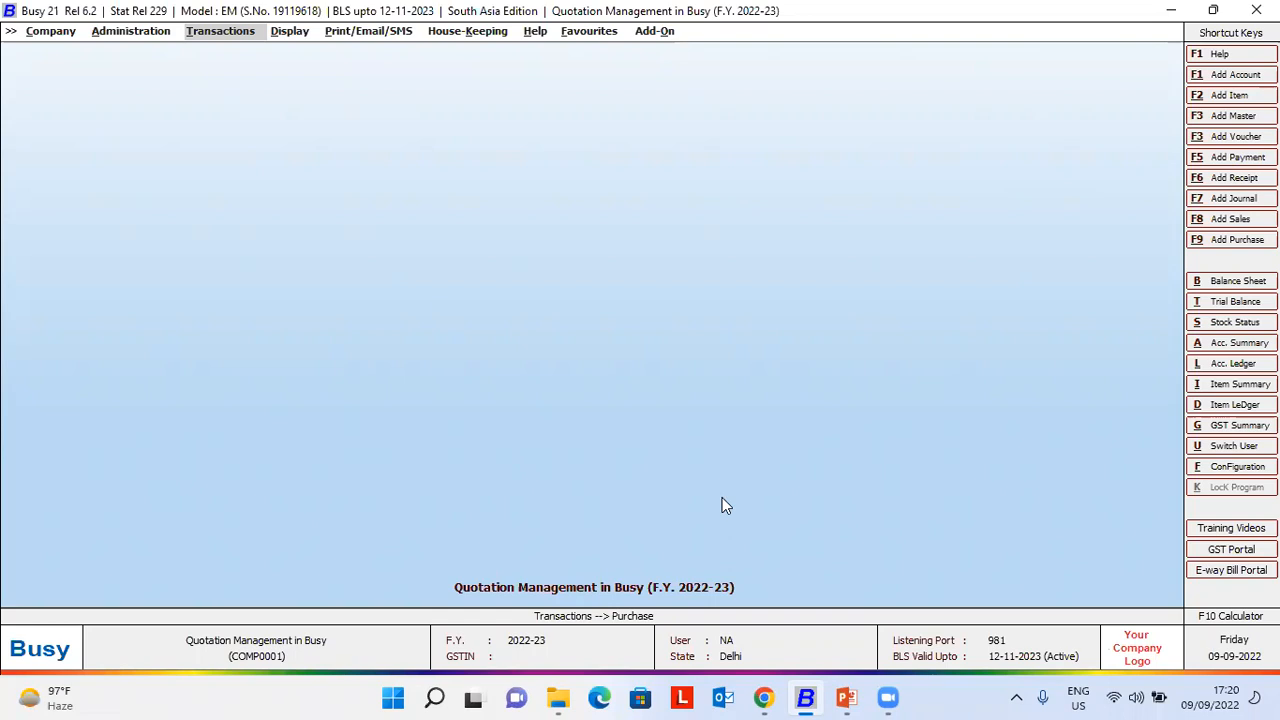
# - Open a new sales quotation voucher in the Main series
pyautogui.press('Return')
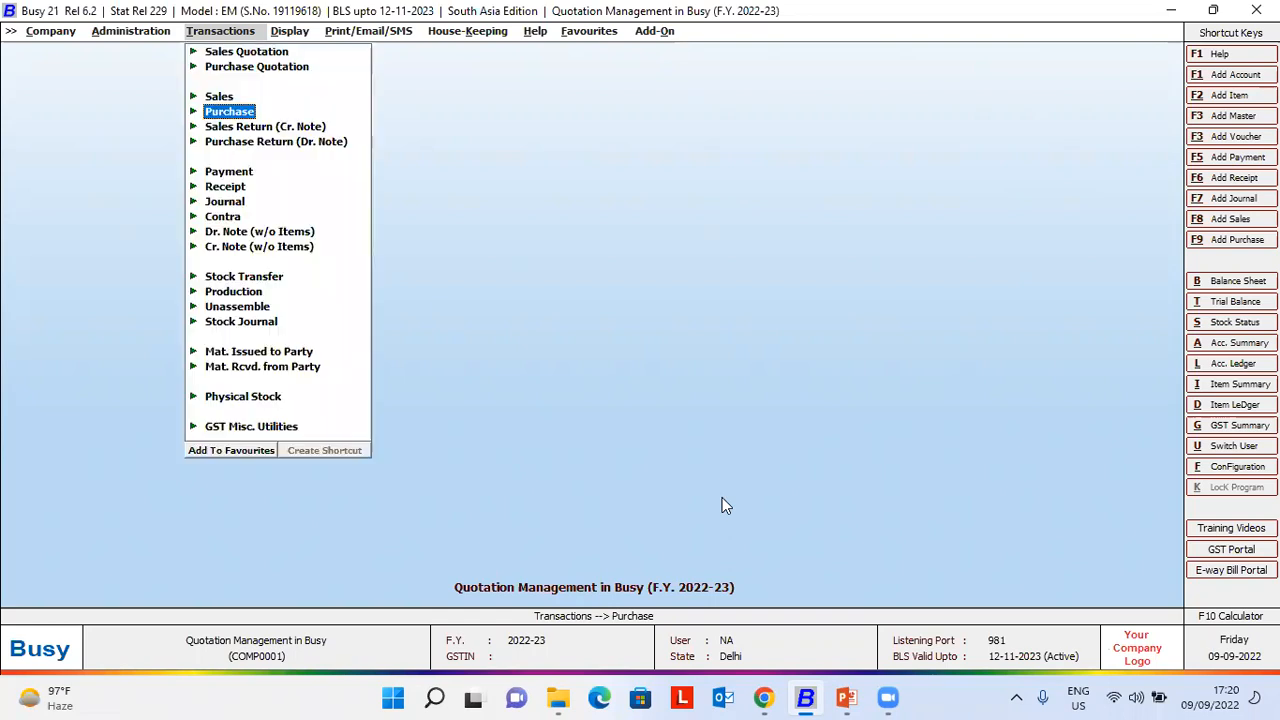
pyautogui.press('Up')
pyautogui.press('Up')
pyautogui.press('Up')
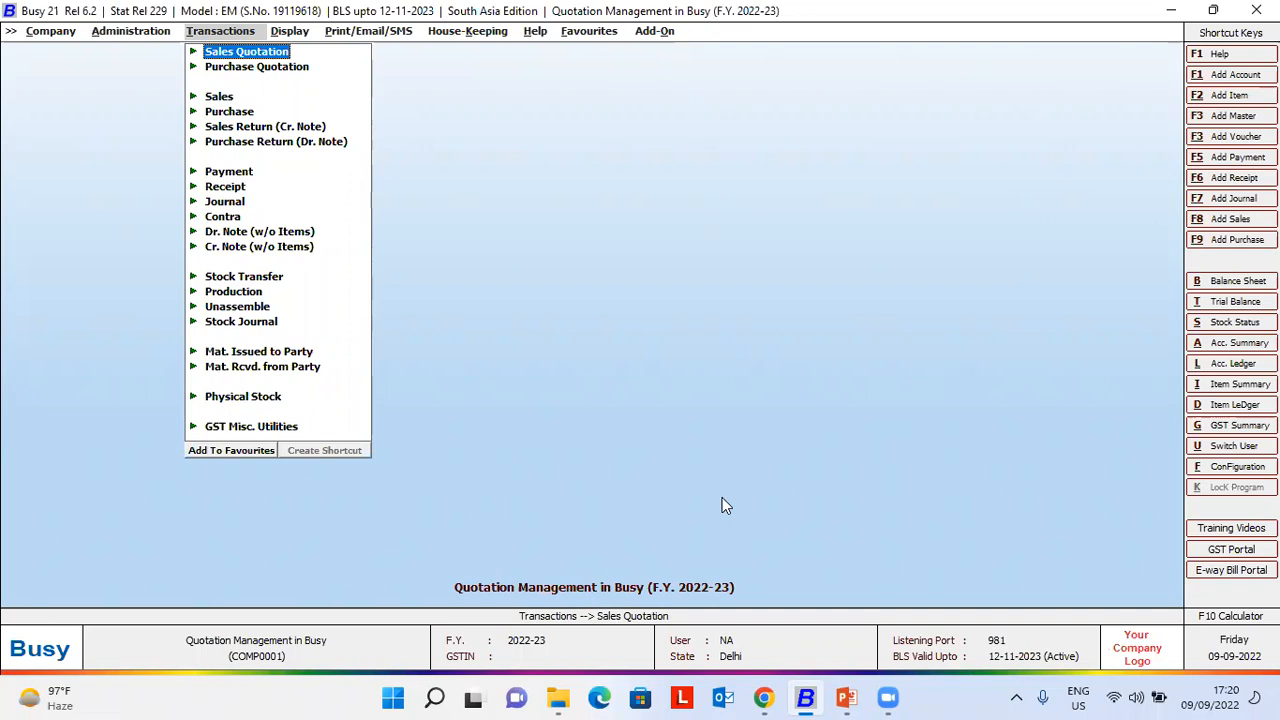
pyautogui.press('Return')
pyautogui.press('Return')
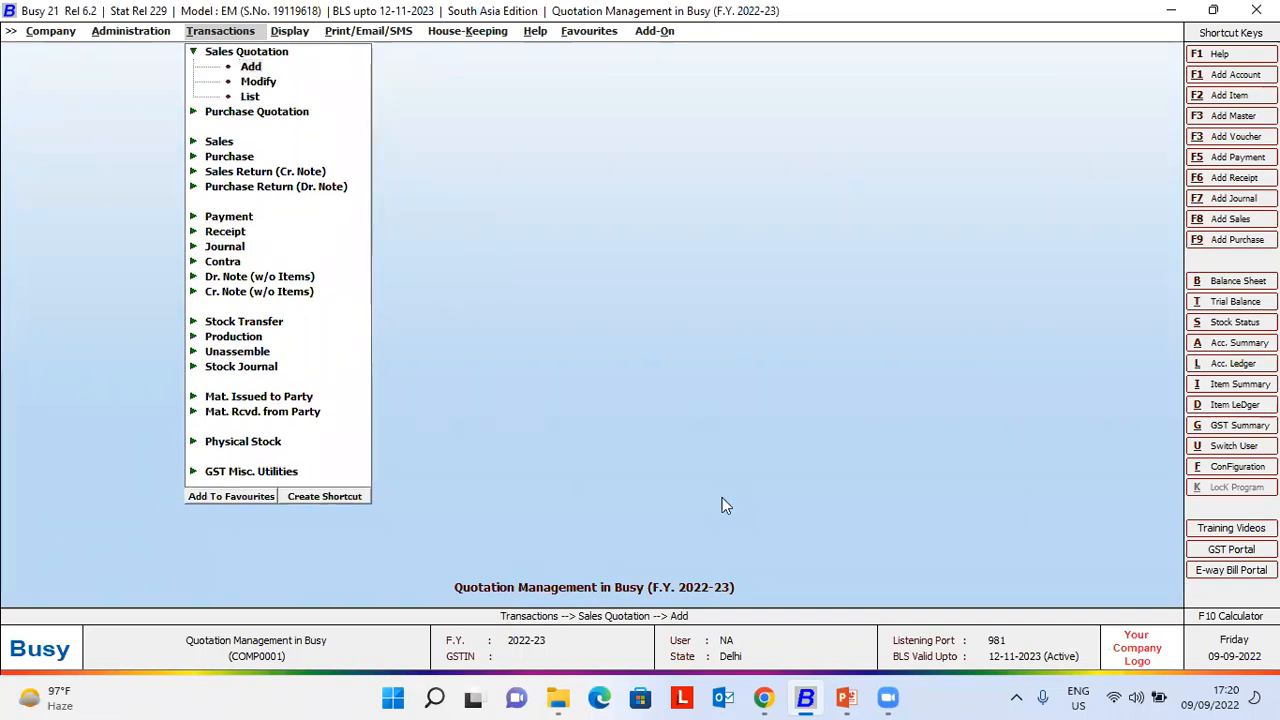
# - Fill the sales quotation header with date 08-09-2022, sale type L/GST-ItemWise and party Customer - A
pyautogui.write('1')
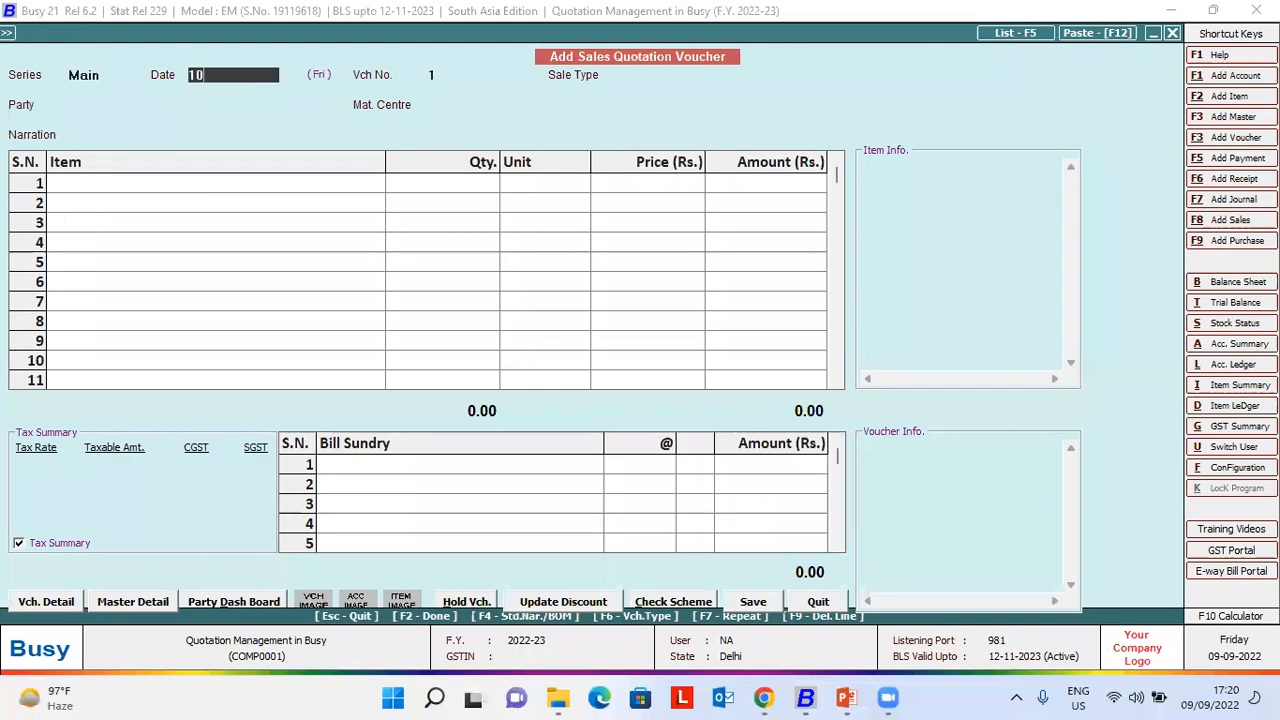
pyautogui.press('BackSpace')
pyautogui.write('8-09')
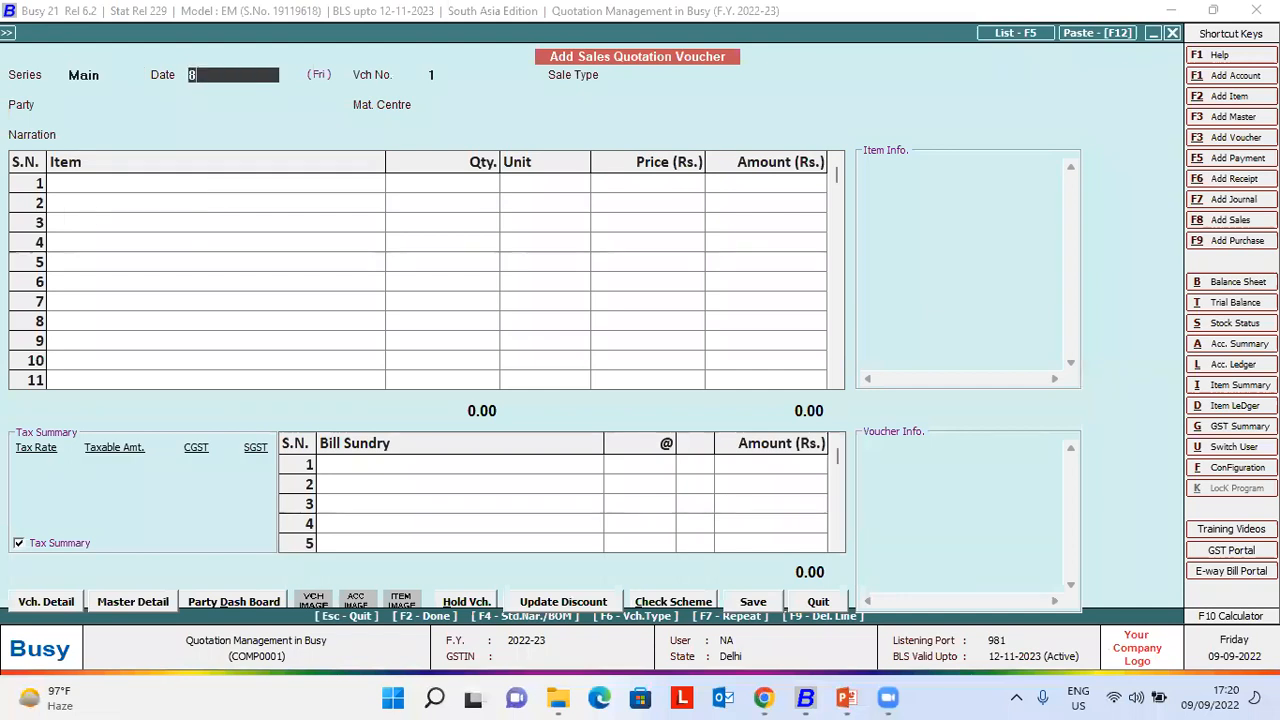
pyautogui.press('Return')
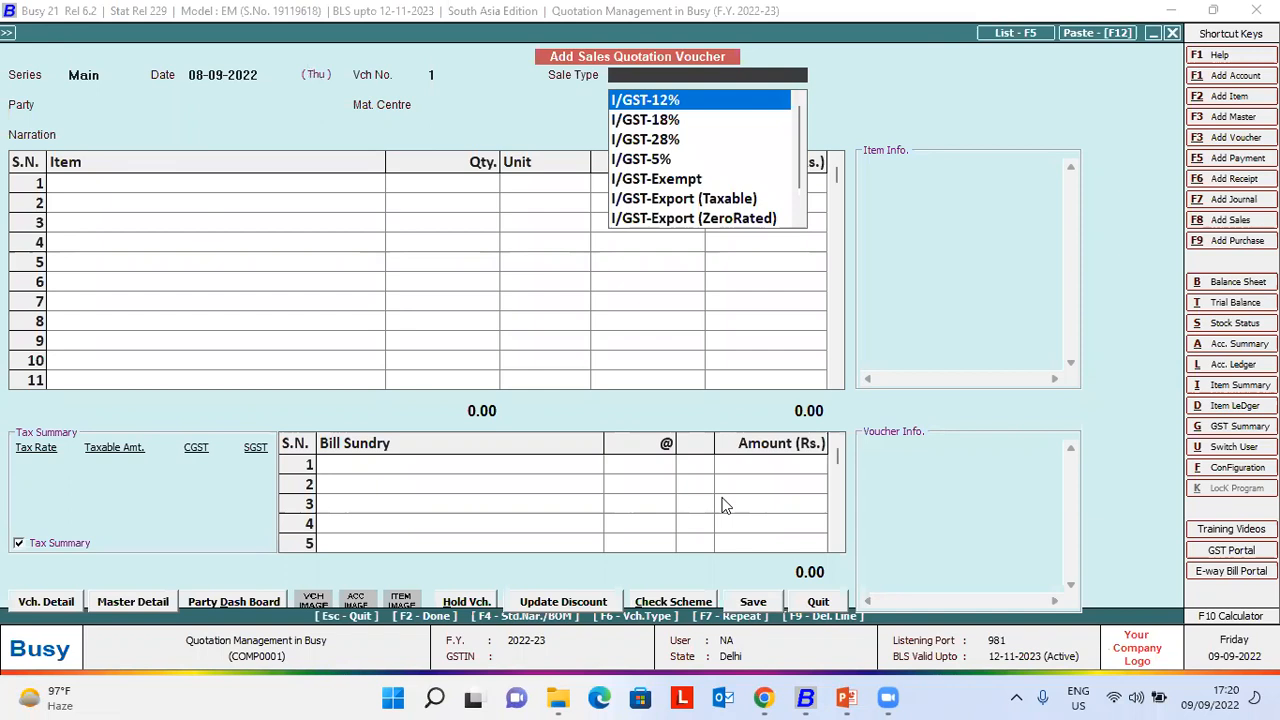
pyautogui.write('ite')
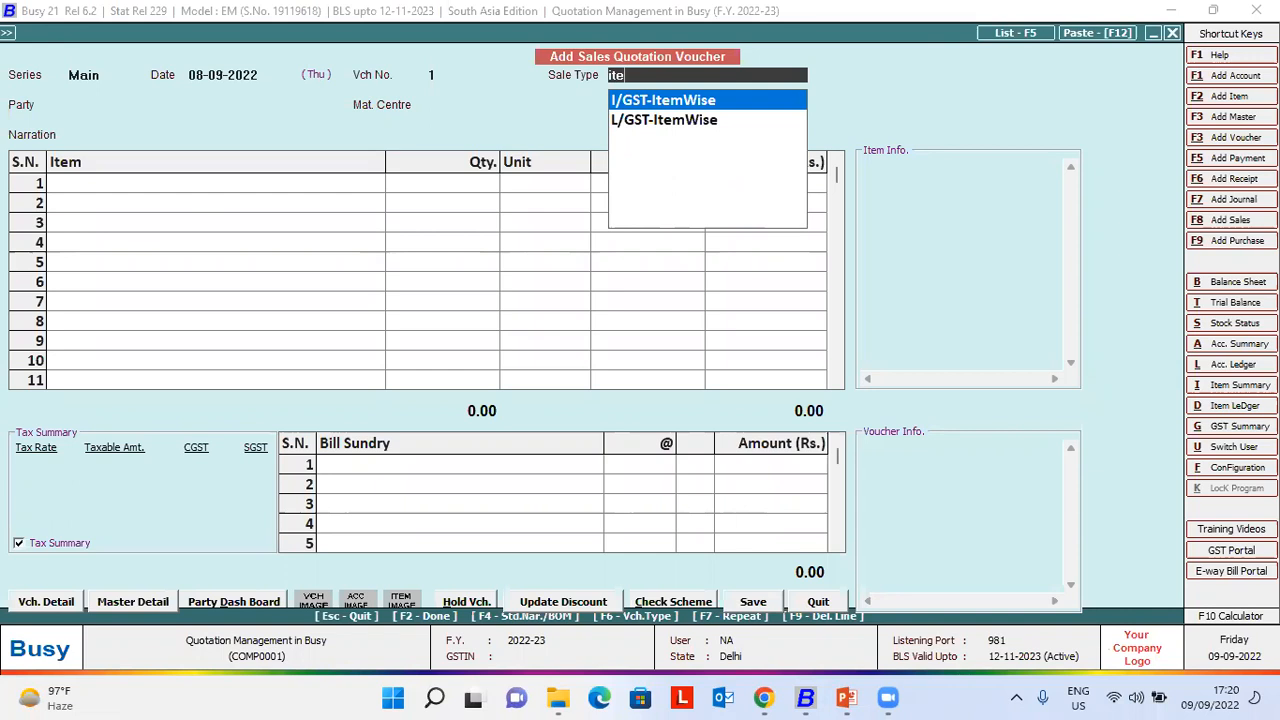
pyautogui.press('Down')
pyautogui.press('Return')
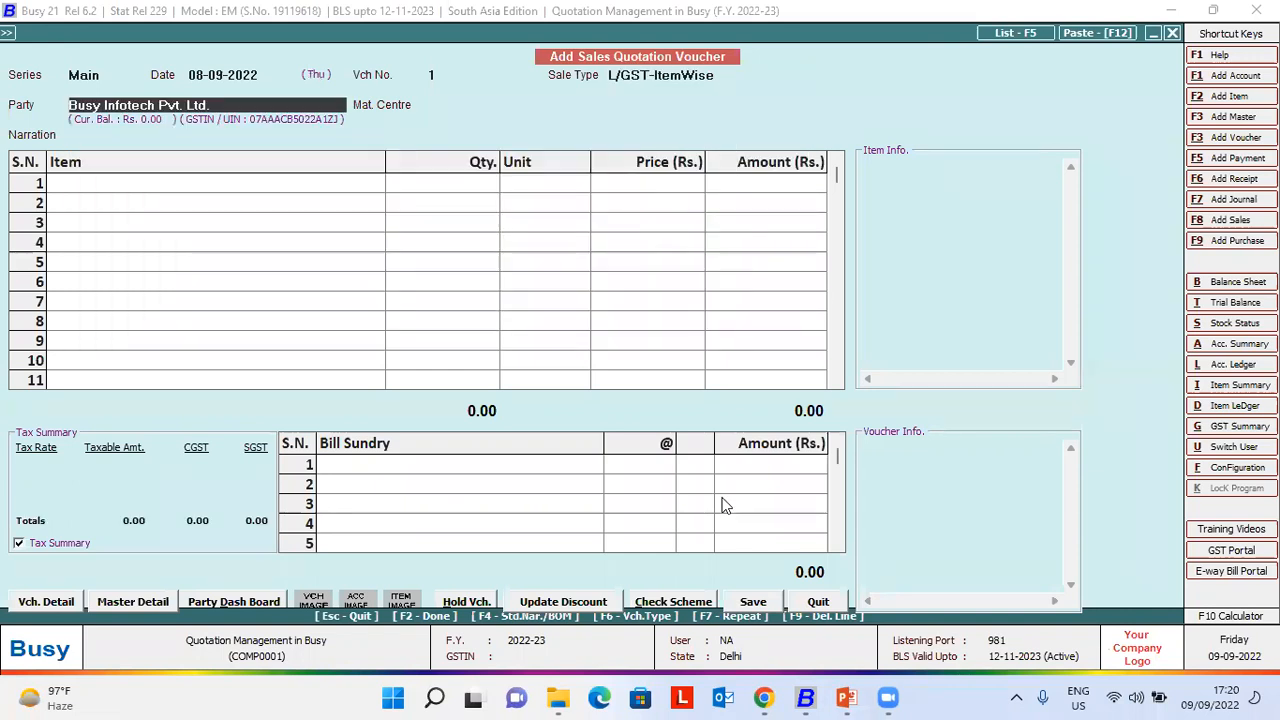
pyautogui.write('cus')
pyautogui.press('Return')
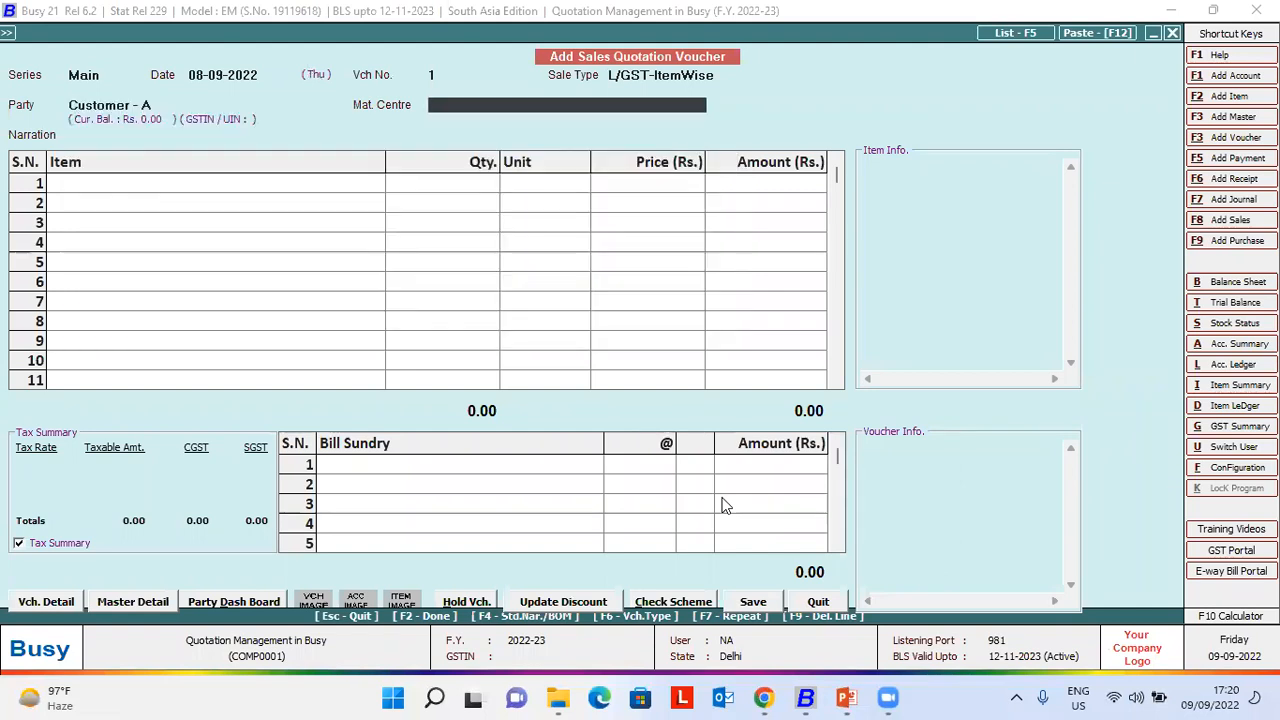
# - Set the material centre to Main Store and add Busy 21 - Enterprise Single User with quantity 1 and price 18000
pyautogui.press('Return')
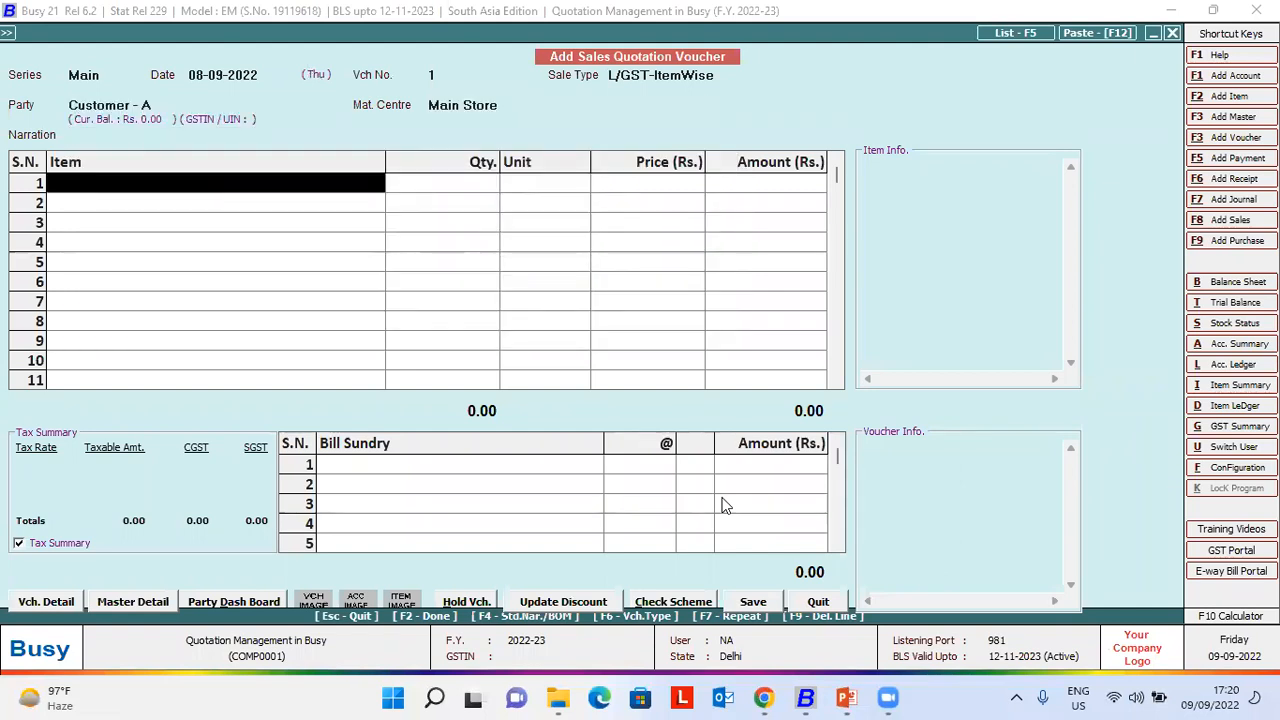
pyautogui.press('Return')
pyautogui.press('Return')
pyautogui.press('Return')
pyautogui.press('Return')
pyautogui.press('Return')
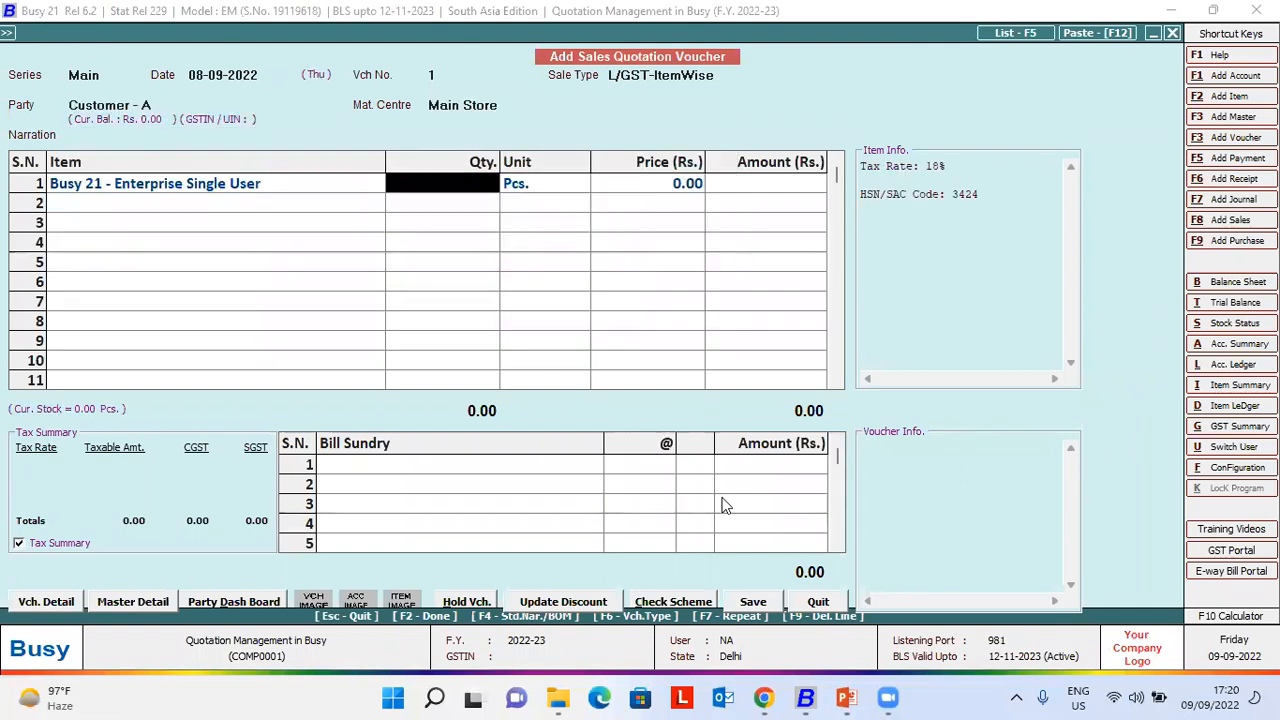
pyautogui.write('1')
pyautogui.press('Return')
pyautogui.press('Return')
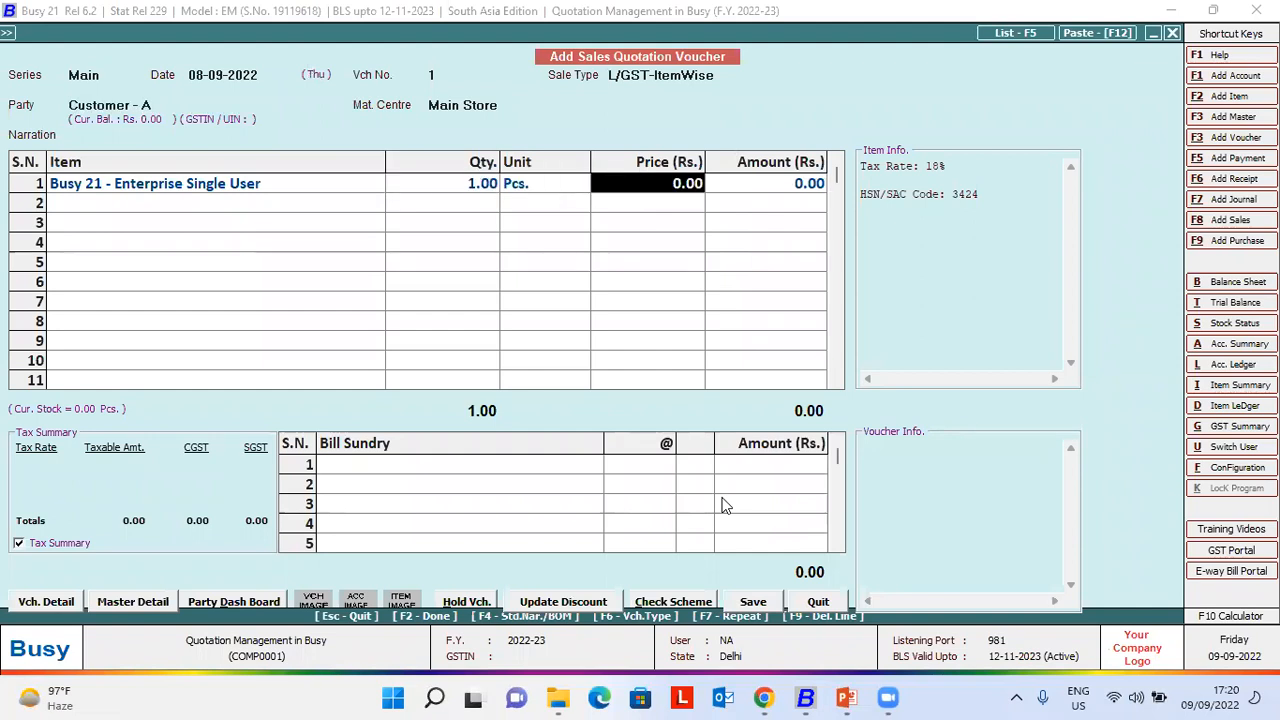
pyautogui.write('18000')
pyautogui.press('Return')
pyautogui.press('Return')
# - Add Busy 21 - Standard Single User as the second item with quantity 1 and price 13500
pyautogui.press('Down')
pyautogui.press('Down')
pyautogui.press('Return')
pyautogui.press('Return')
pyautogui.press('Return')
pyautogui.press('Return')
pyautogui.press('Return')
pyautogui.write('1')
pyautogui.press('Return')
pyautogui.press('Return')
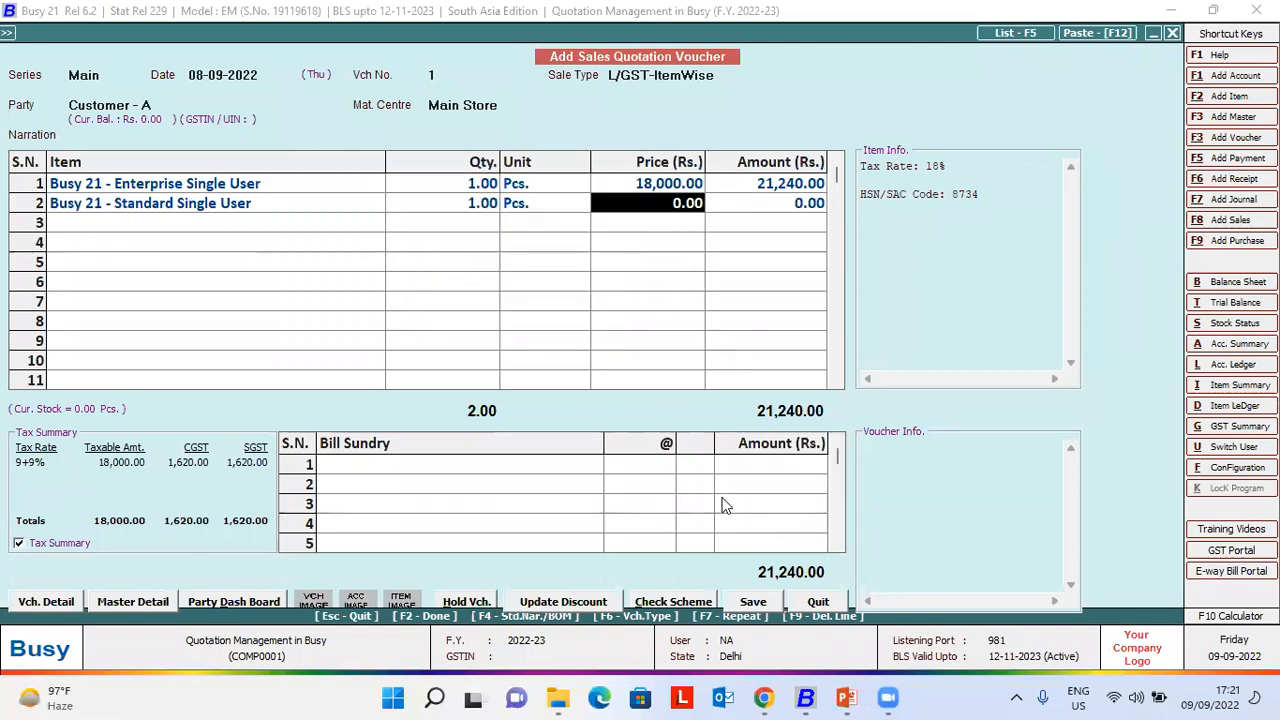
pyautogui.write('1')
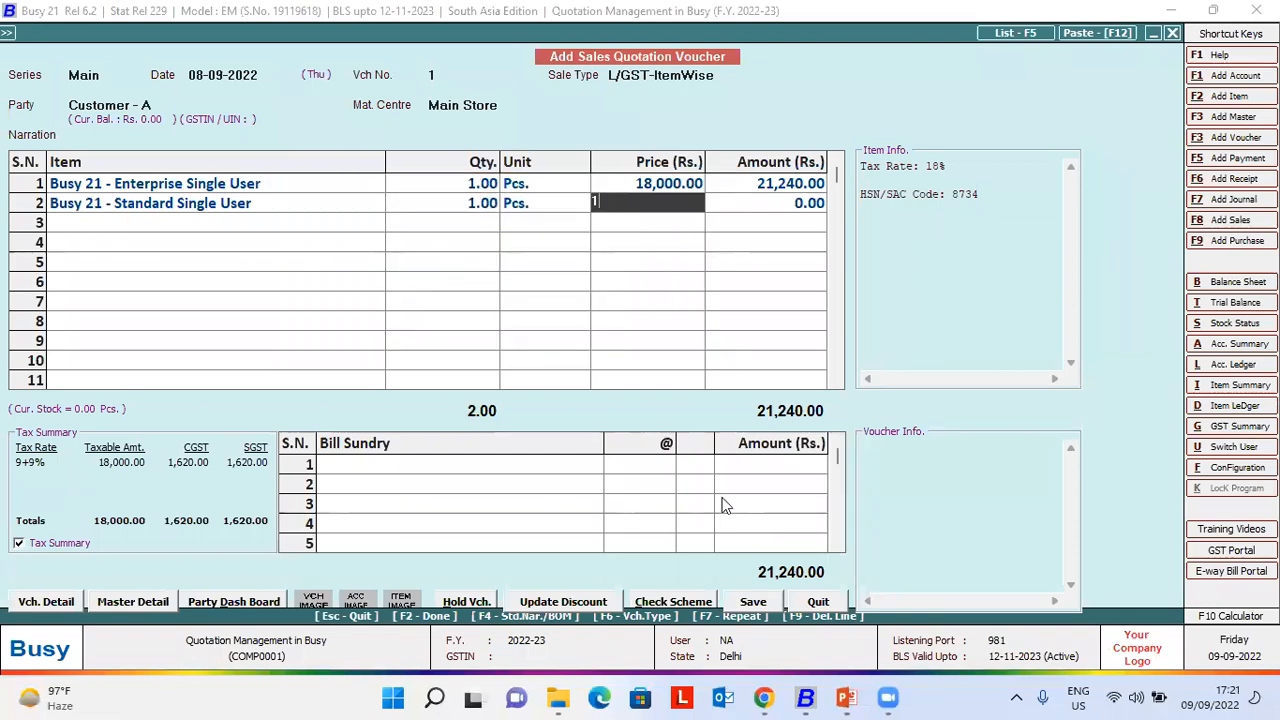
pyautogui.write('3500')
pyautogui.press('Return')
pyautogui.press('Return')
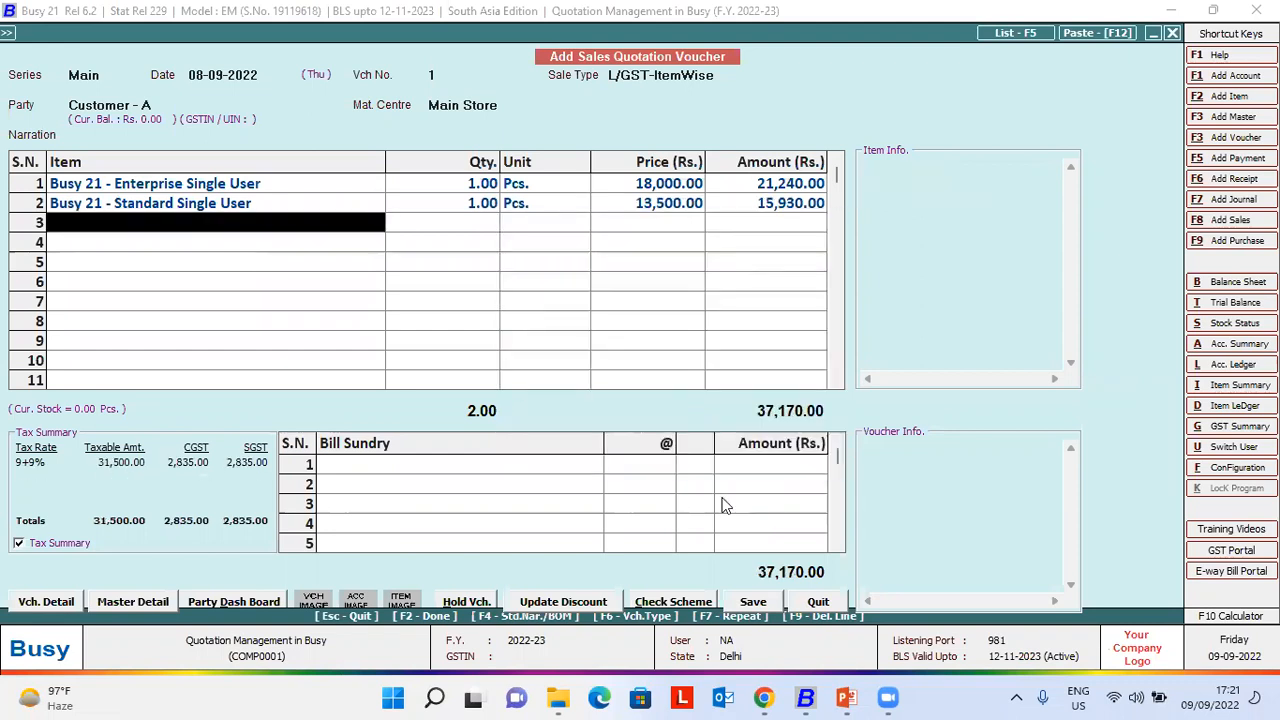
# - Finish the item entry without bill sundries and save Customer - A's sales quotation
pyautogui.press('Return')
pyautogui.press('Return')
pyautogui.press('Return')
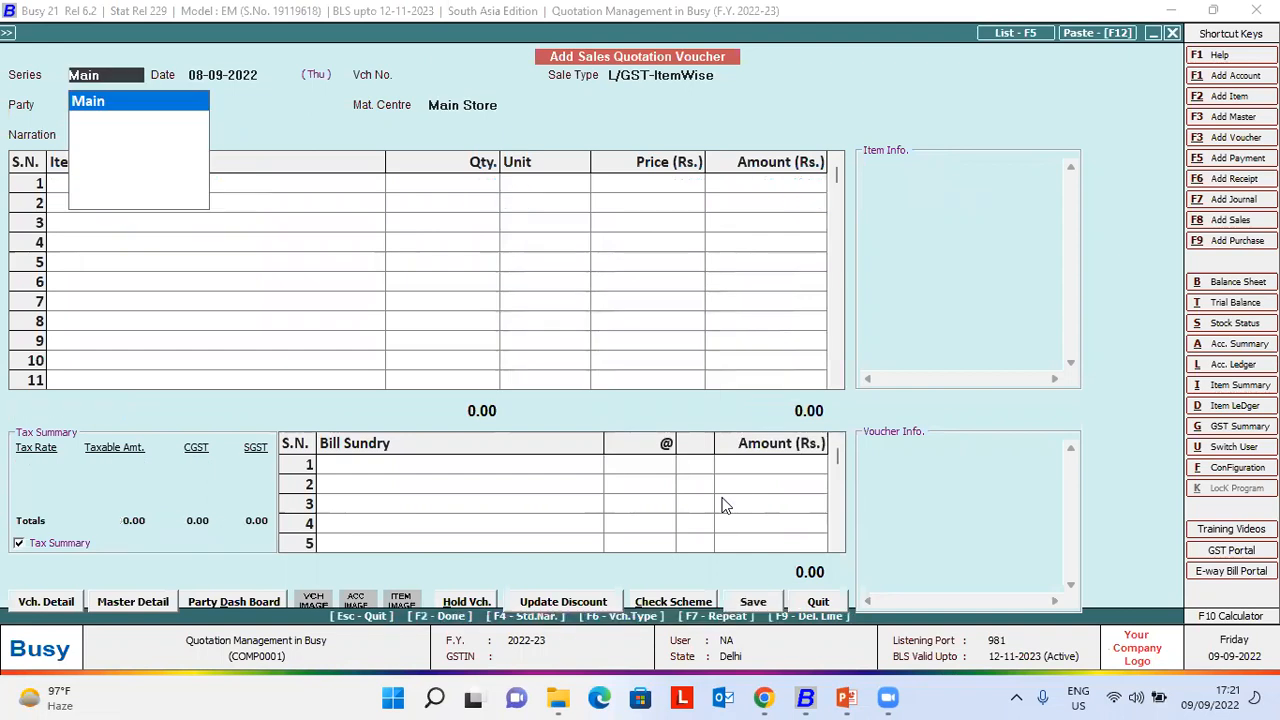
# - Fill the next sales quotation's header with series Main, date 08-09-2022, sale type L/GST-ItemWise, party Customer - B and material centre Main Store
pyautogui.press('Return')
pyautogui.press('Return')
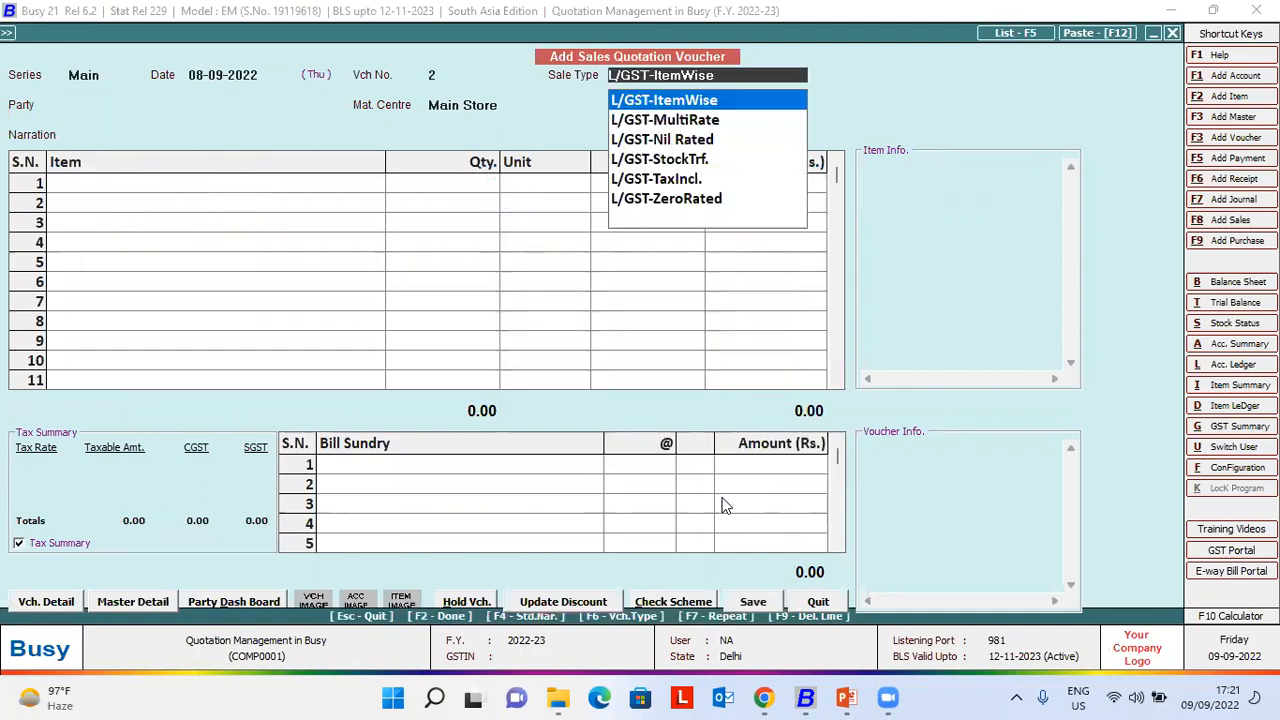
pyautogui.press('Return')
pyautogui.press('Down')
pyautogui.press('Down')
pyautogui.press('Down')
pyautogui.press('Return')
pyautogui.press('Return')
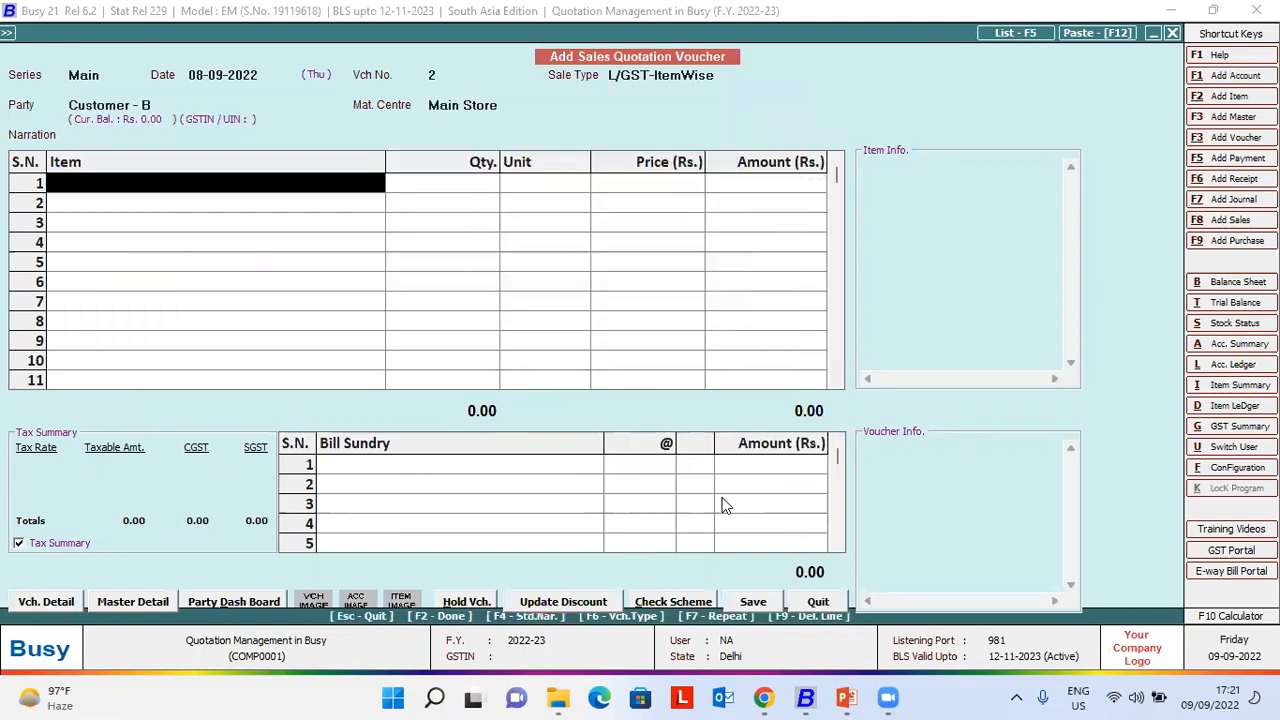
# - Add Busy 21 - Enterprise Single User to Customer - B's quotation with quantity 2 and price 17500
pyautogui.press('Return')
pyautogui.press('Return')
pyautogui.press('Return')
pyautogui.press('Return')
pyautogui.press('Return')
pyautogui.write('2')
pyautogui.press('Return')
pyautogui.press('Return')
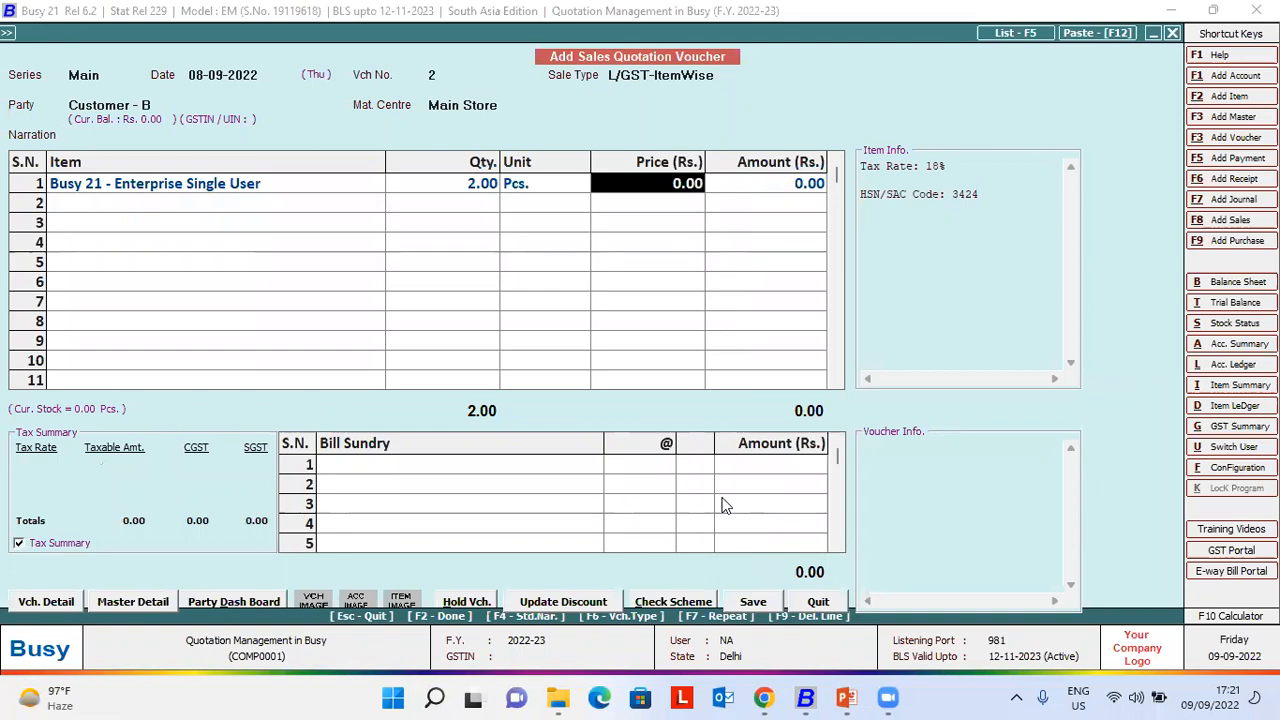
pyautogui.write('17500')
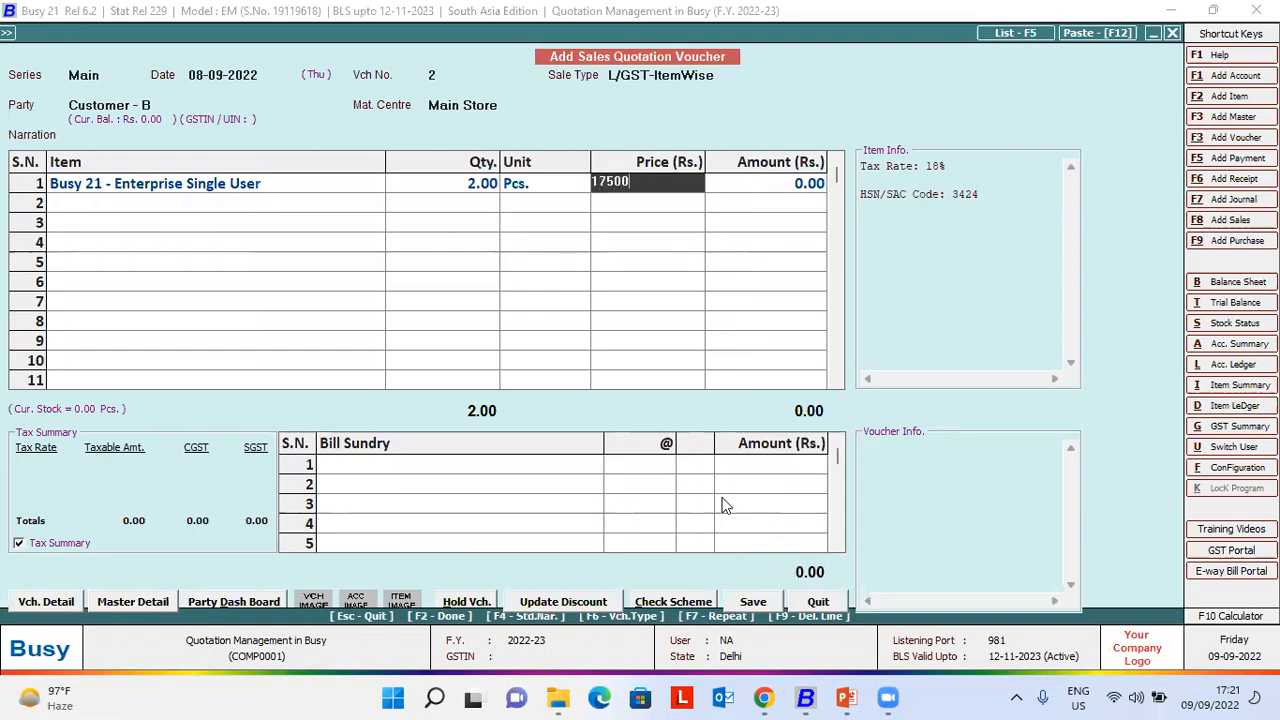
pyautogui.press('Return')
pyautogui.press('Return')
# - Add Busy 21 - Standard Single User as the second item with quantity 2 and enter its price
pyautogui.press('Down')
pyautogui.press('Return')
pyautogui.press('Return')
pyautogui.press('Return')
pyautogui.press('Return')
pyautogui.press('Return')
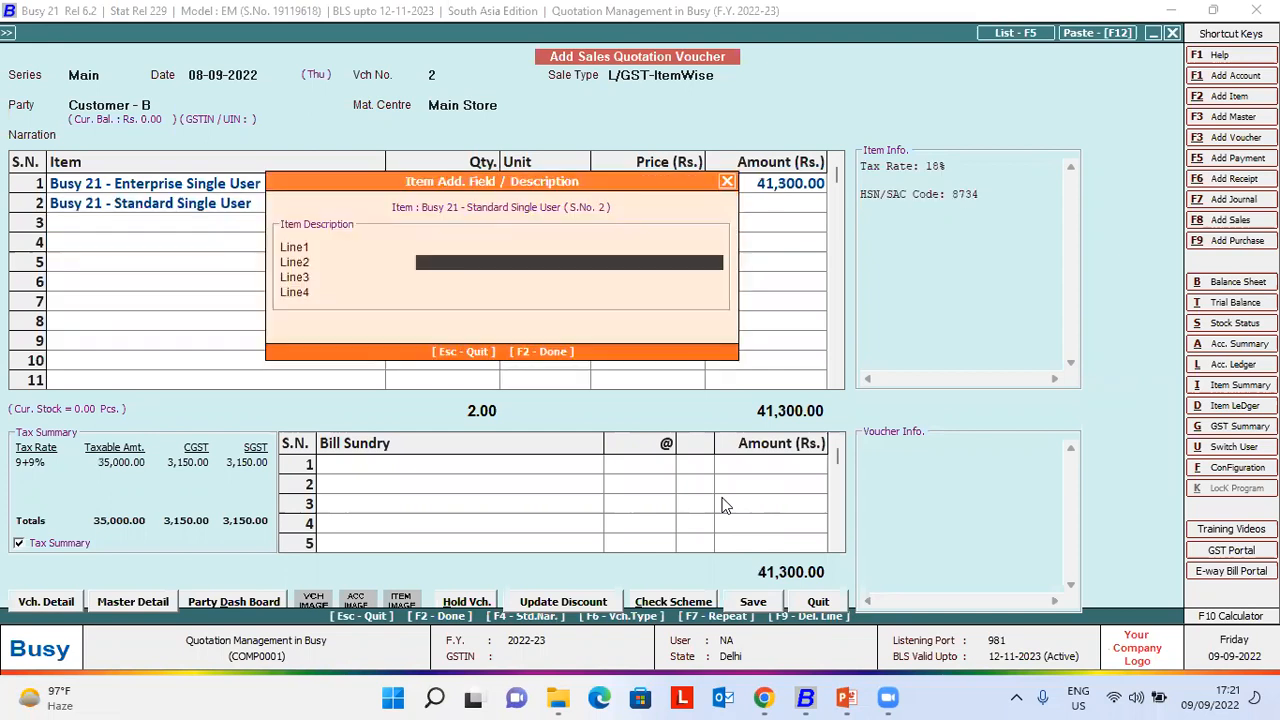
pyautogui.write('2')
pyautogui.press('Return')
pyautogui.press('Return')
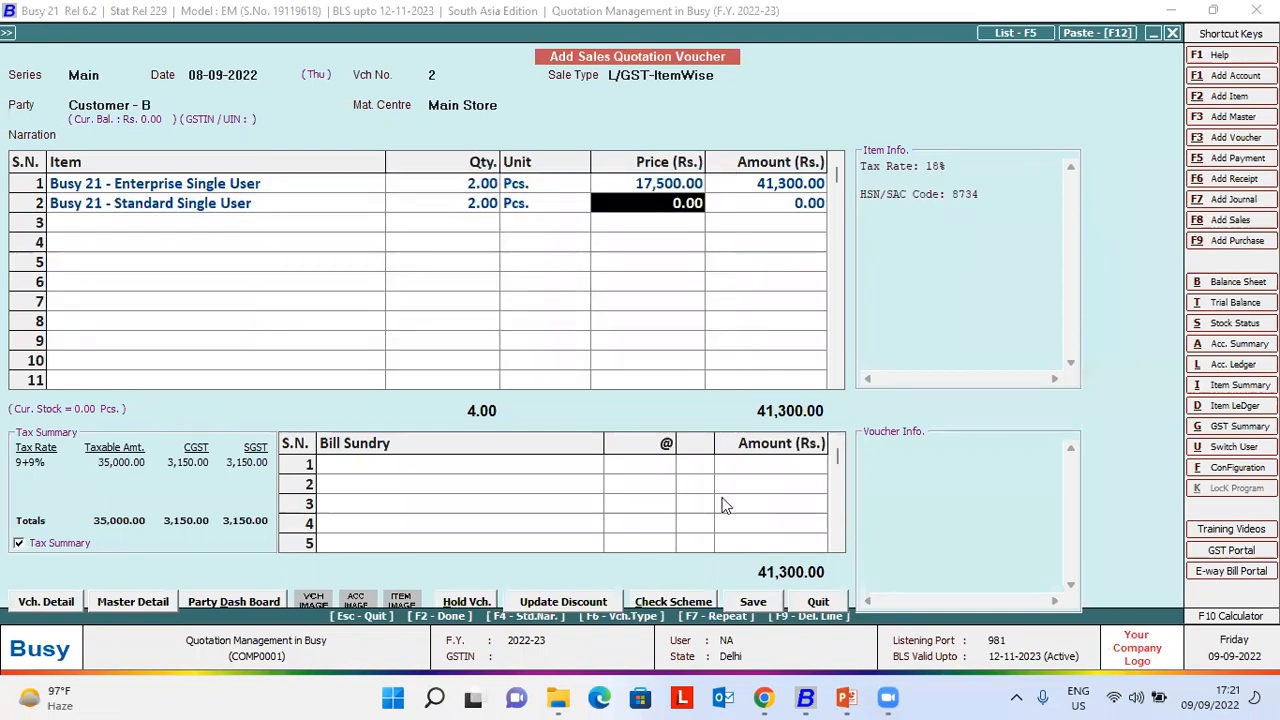
pyautogui.write('13')
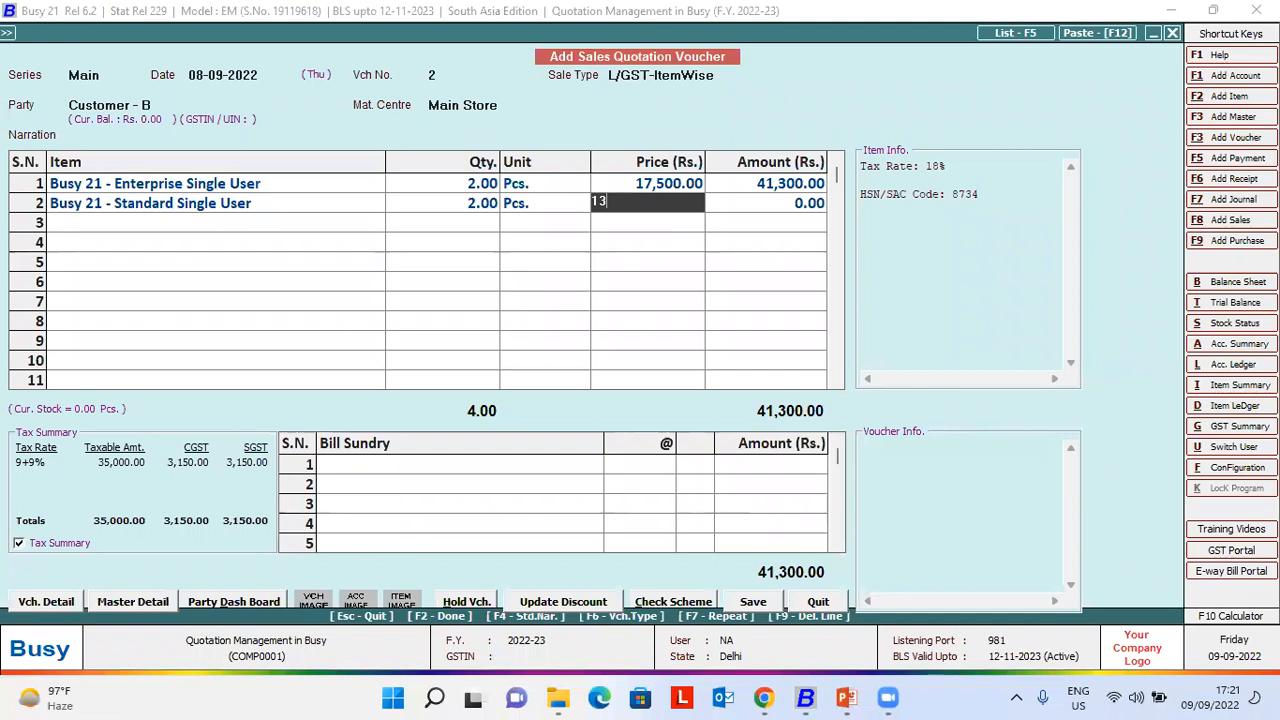
pyautogui.write(',00000')
pyautogui.press('Return')
pyautogui.press('Return')
# - Save Customer - B's sales quotation and leave sales quotation entry
pyautogui.press('Return')
pyautogui.press('F2')
pyautogui.press('Return')
pyautogui.press('Escape')
pyautogui.press('Escape')
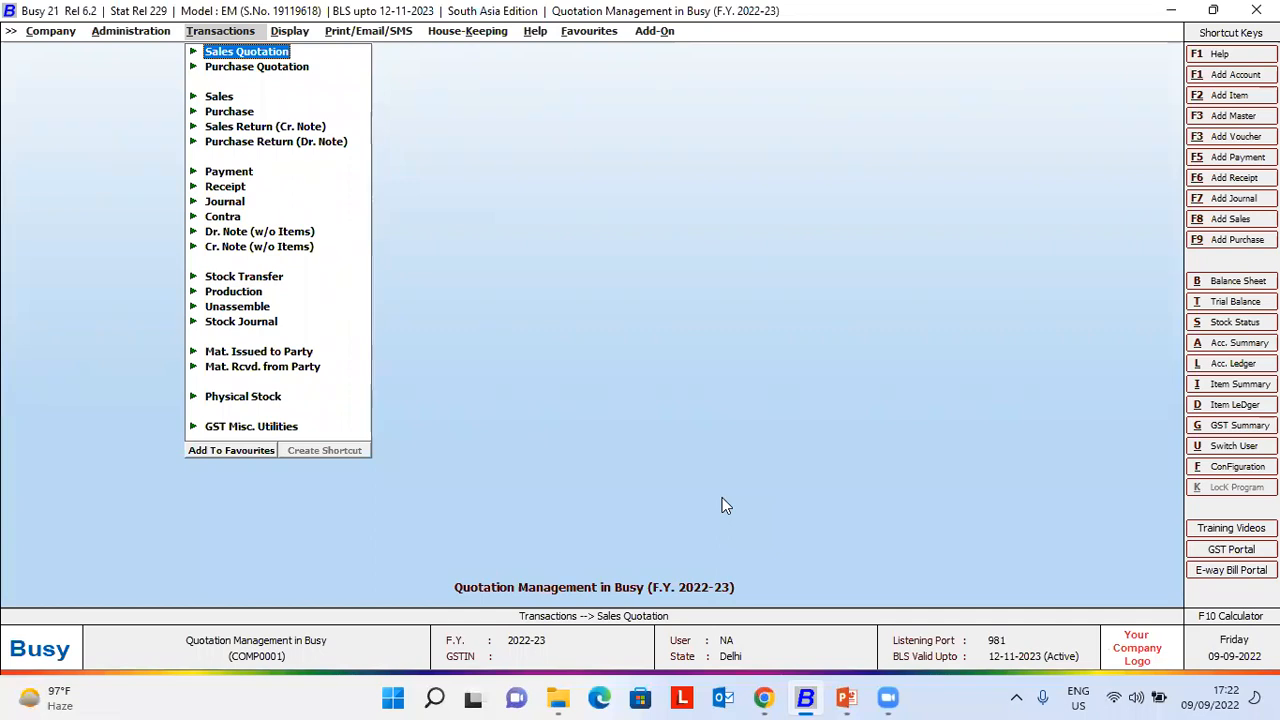
# - Open a new sales voucher in the Main series
pyautogui.press('Down')
pyautogui.press('Down')
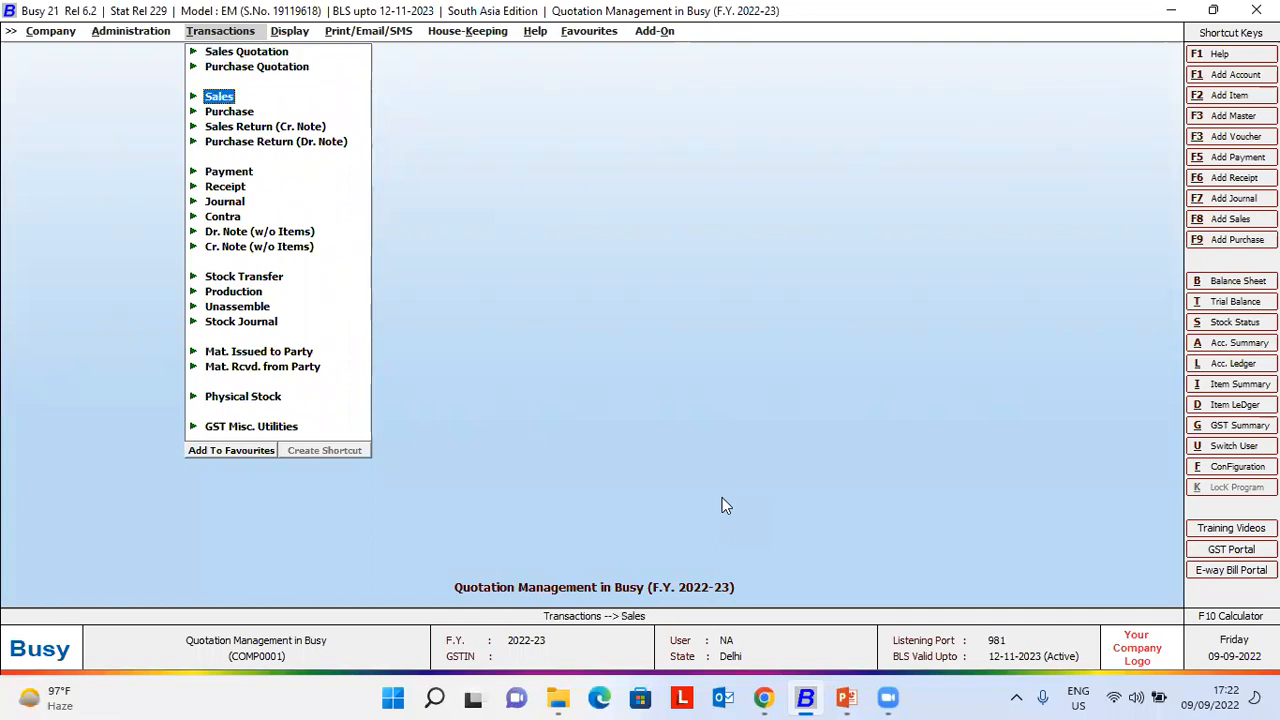
pyautogui.press('Return')
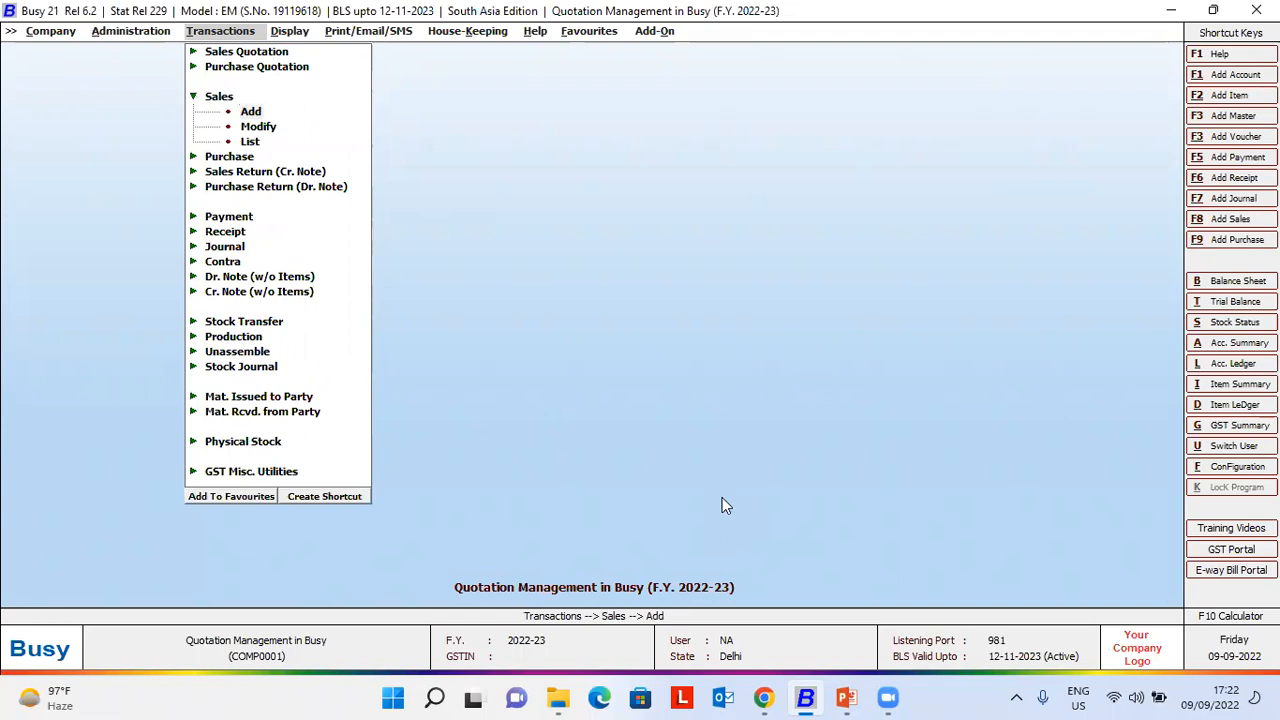
pyautogui.press('Return')
pyautogui.press('Return')
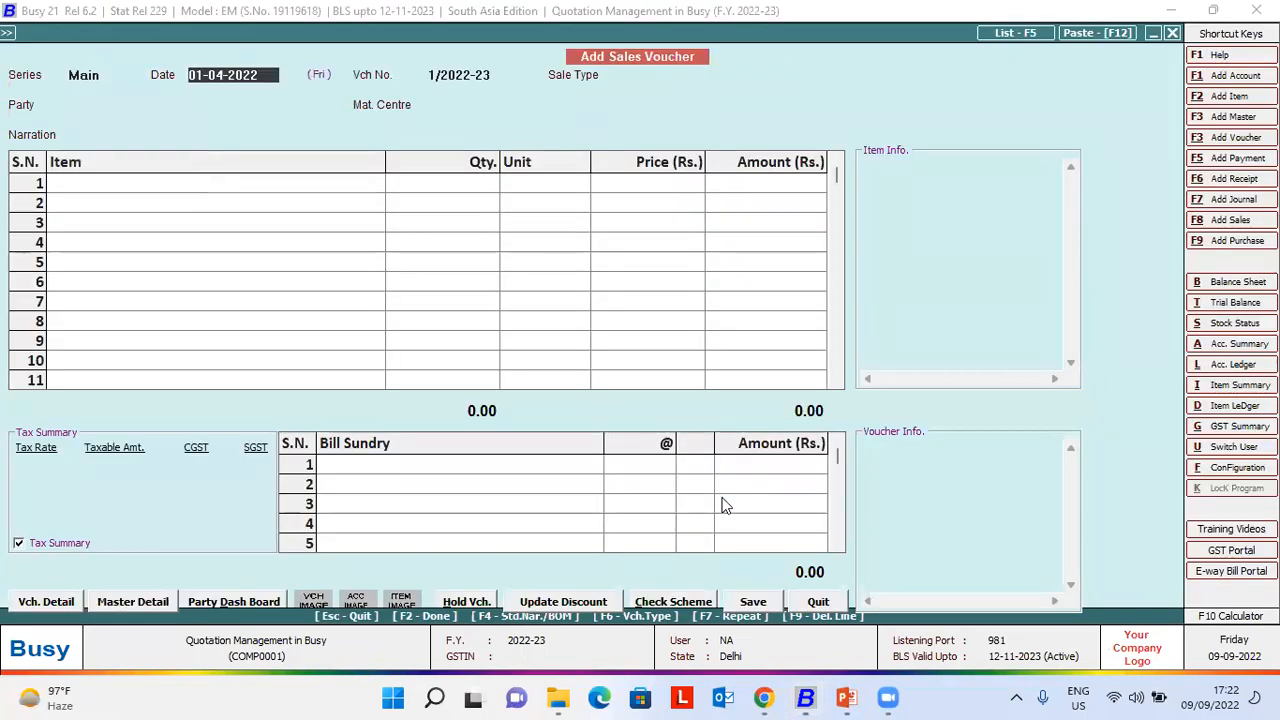
# - Fill the sales voucher header with date 09-09-2022, sale type L/GST-ItemWise, party Customer - A and material centre Main Store
pyautogui.write('9-09')
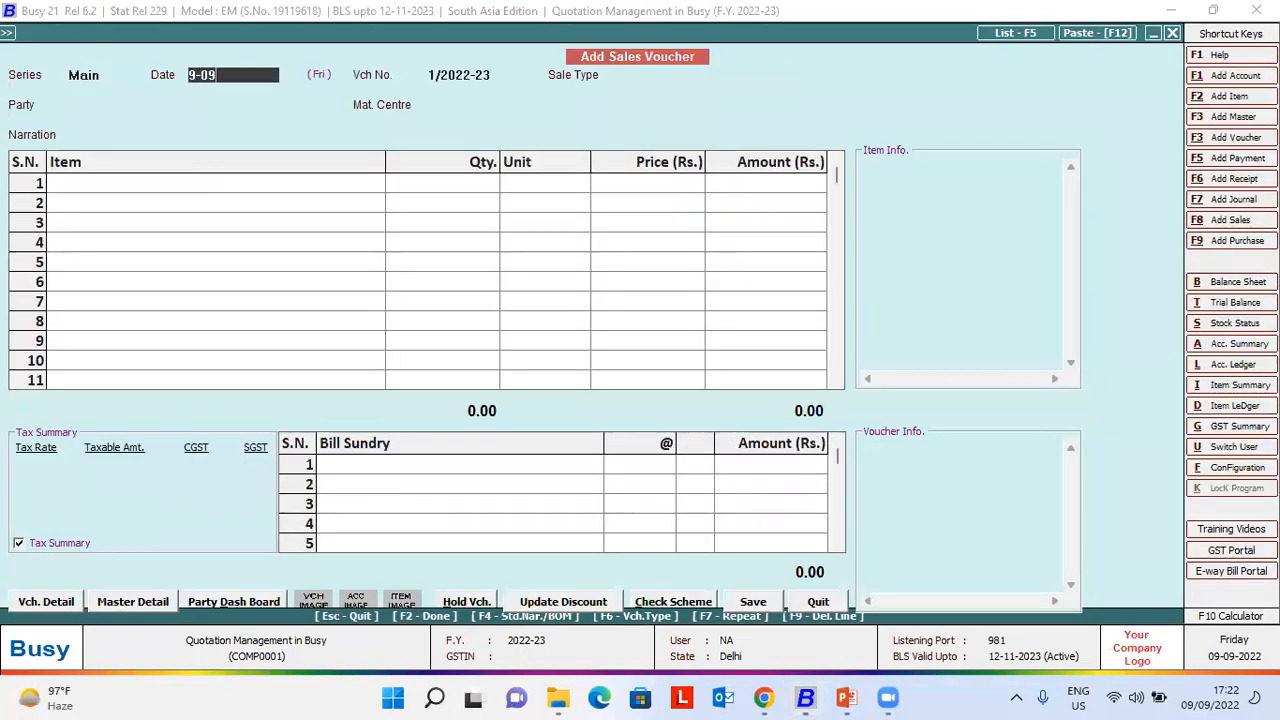
pyautogui.press('Return')
pyautogui.write('ite')
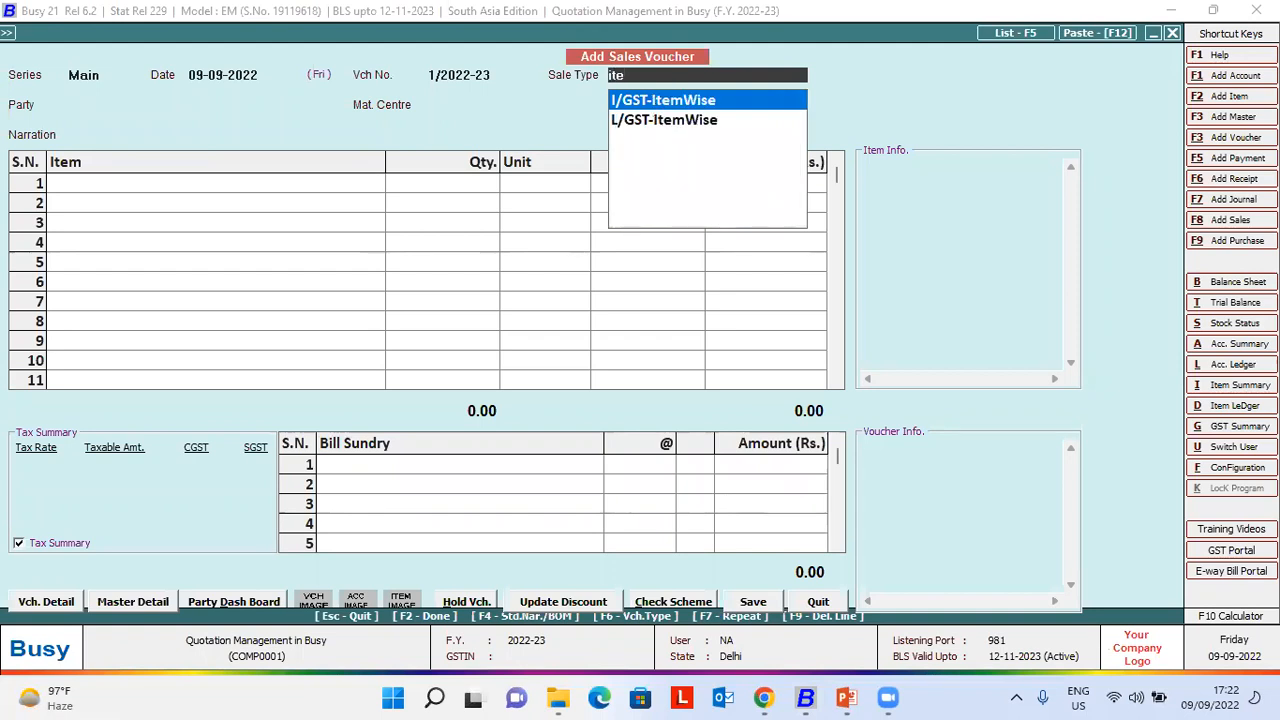
pyautogui.press('Down')
pyautogui.press('Return')
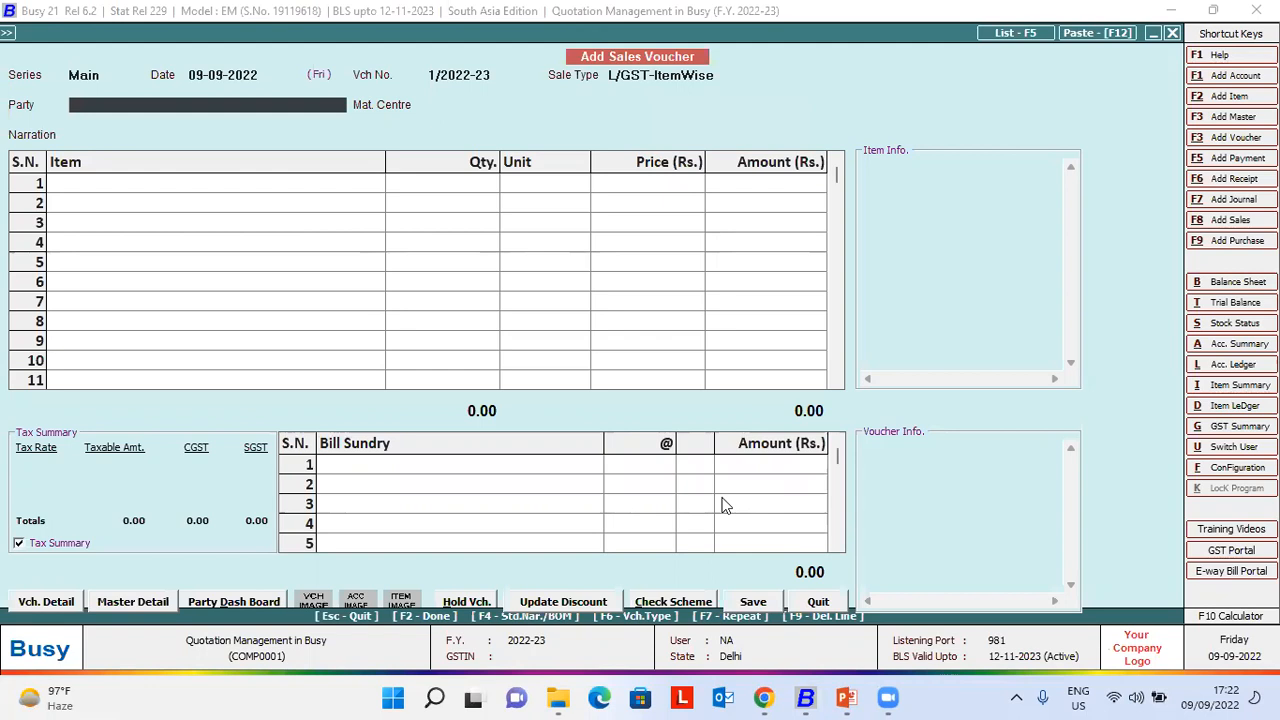
pyautogui.press('Down')
pyautogui.press('Down')
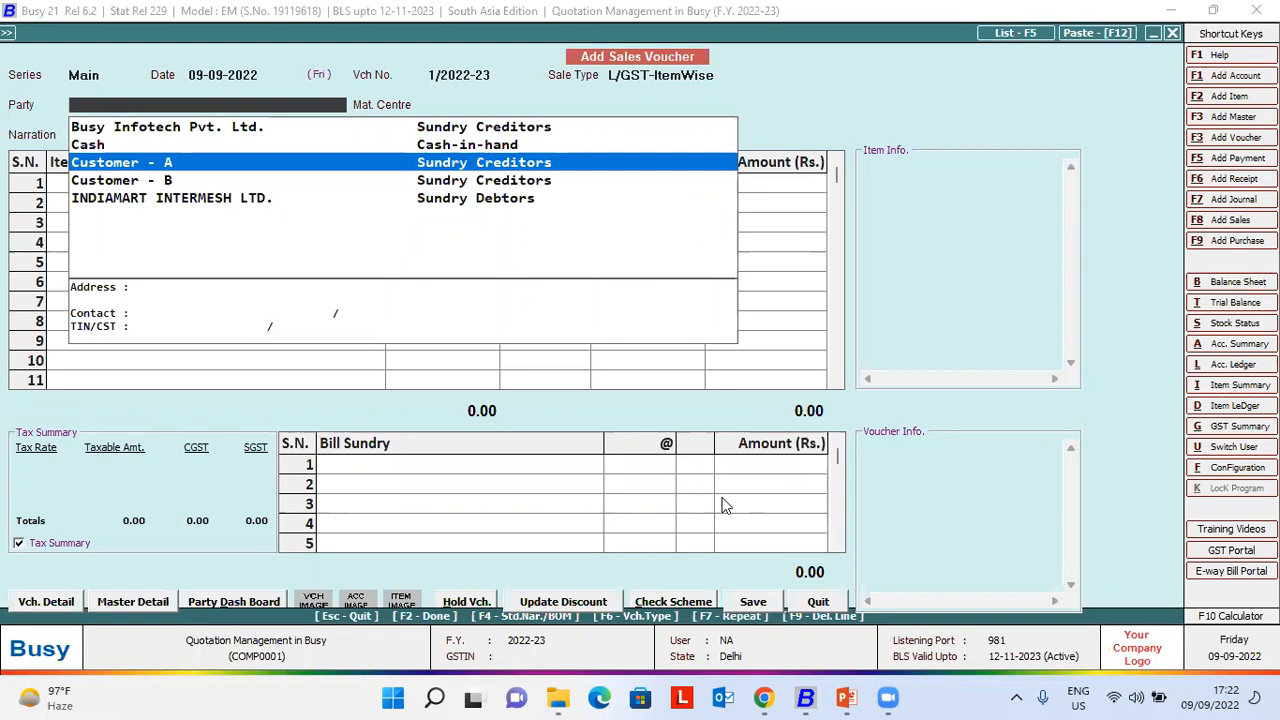
pyautogui.press('Return')
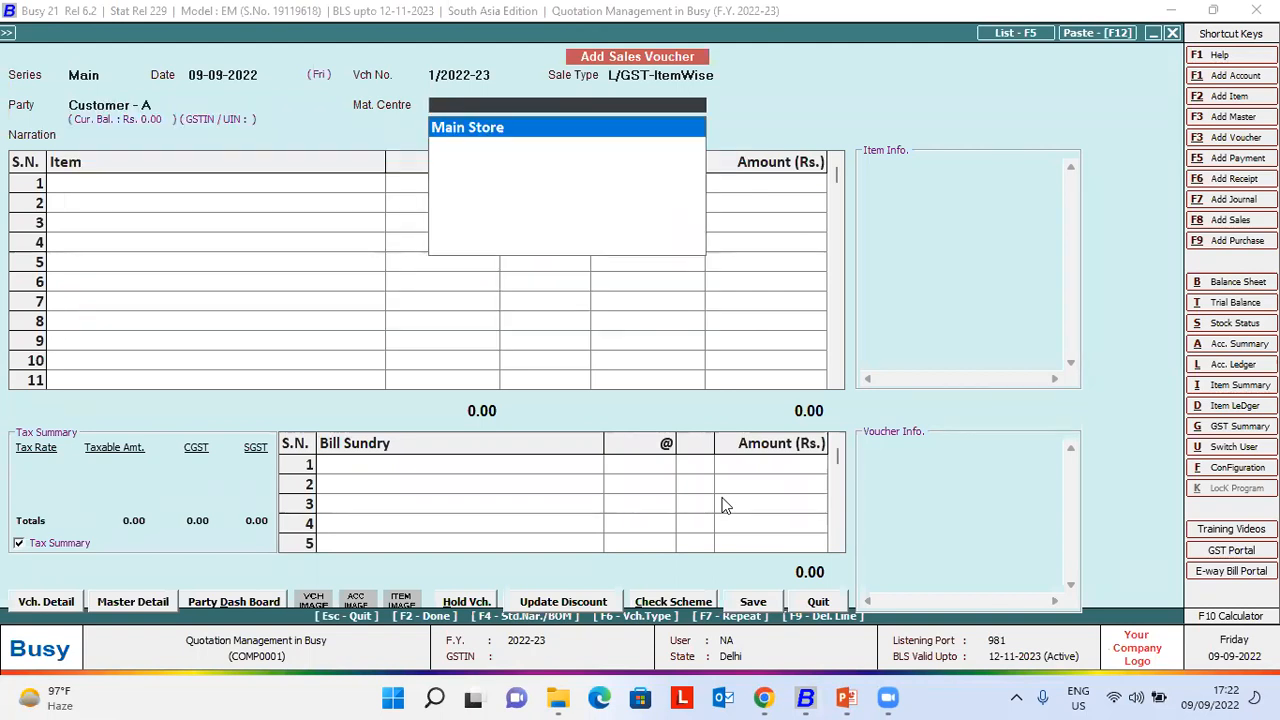
pyautogui.press('Return')
pyautogui.press('Return')
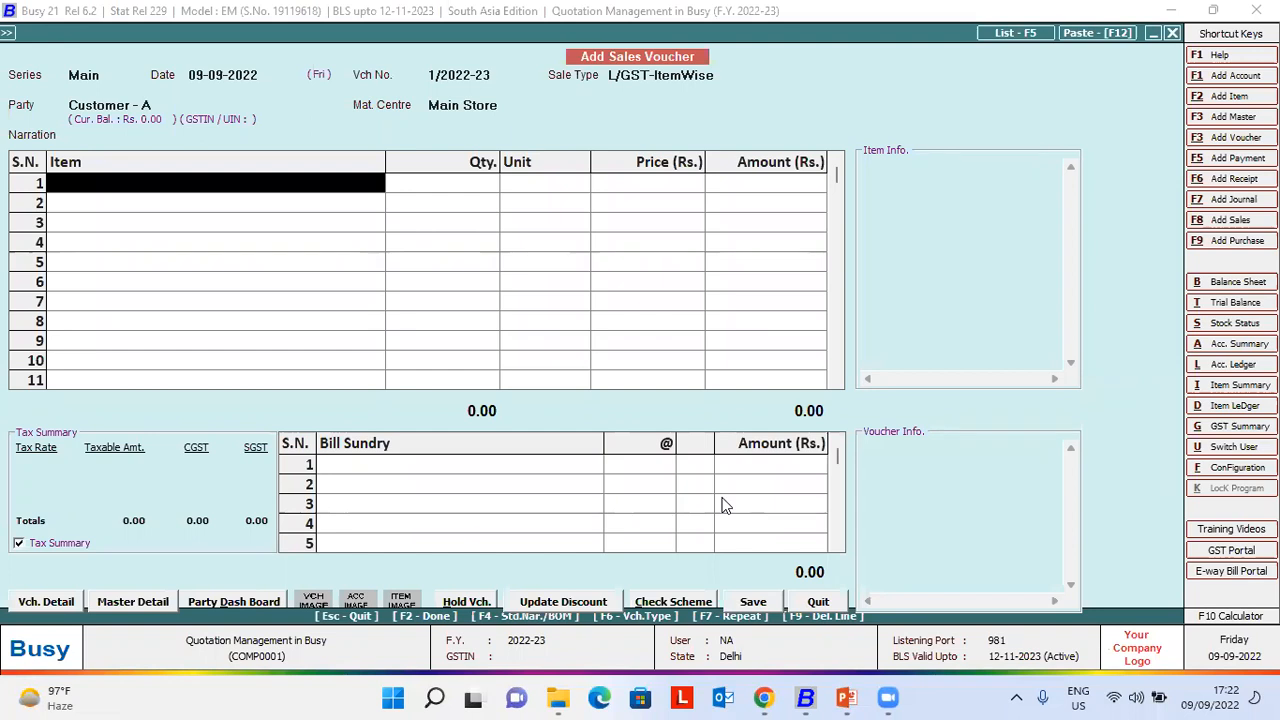
pyautogui.hotkey('alt', 'q')
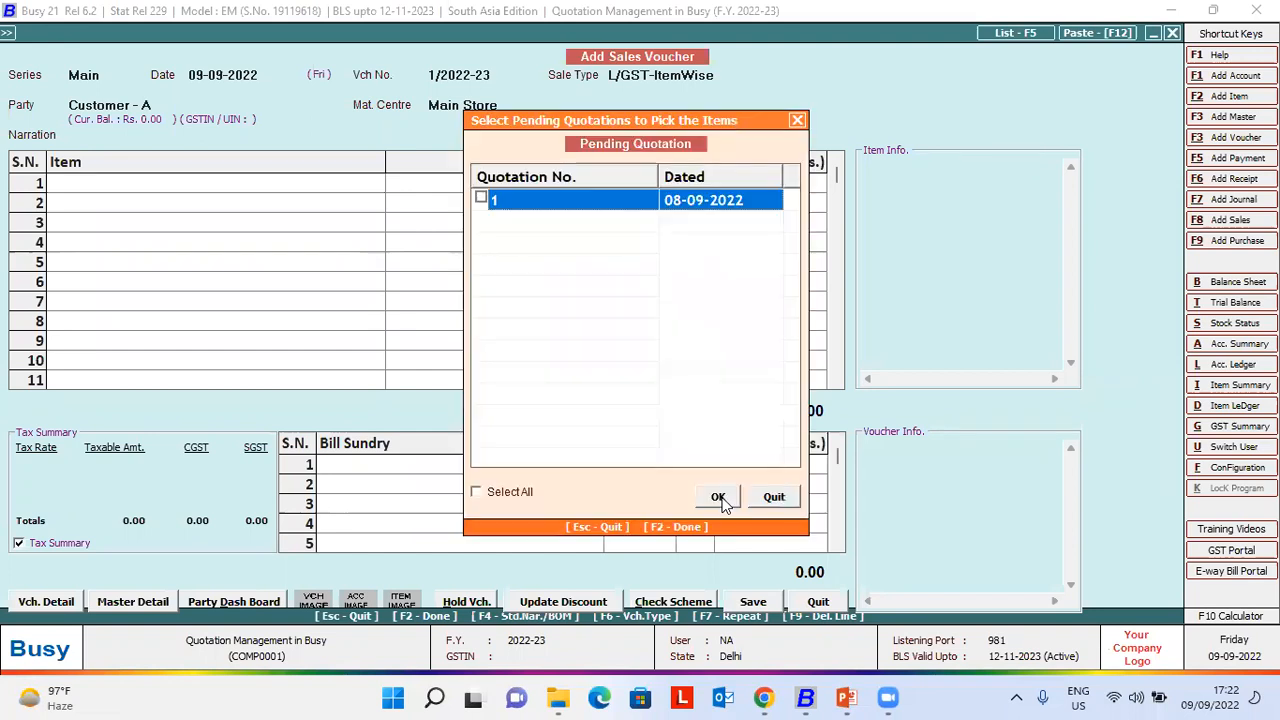
pyautogui.click(718, 498)
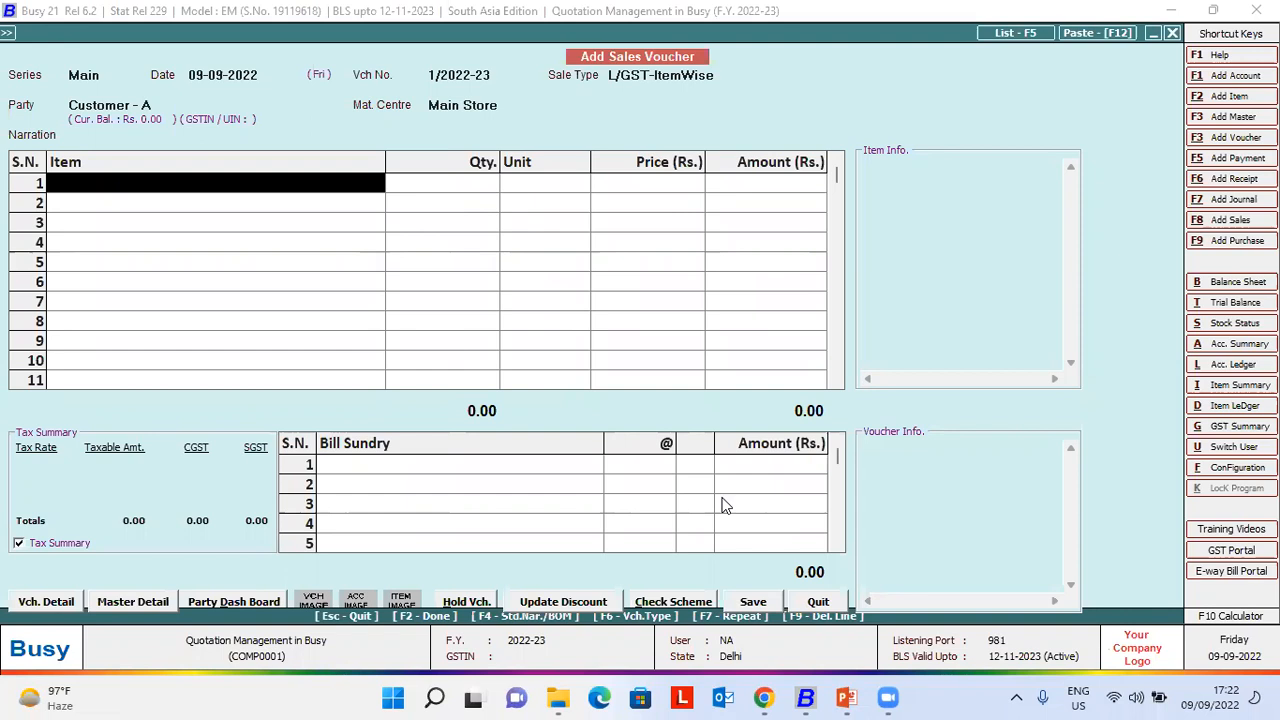
pyautogui.press('space')
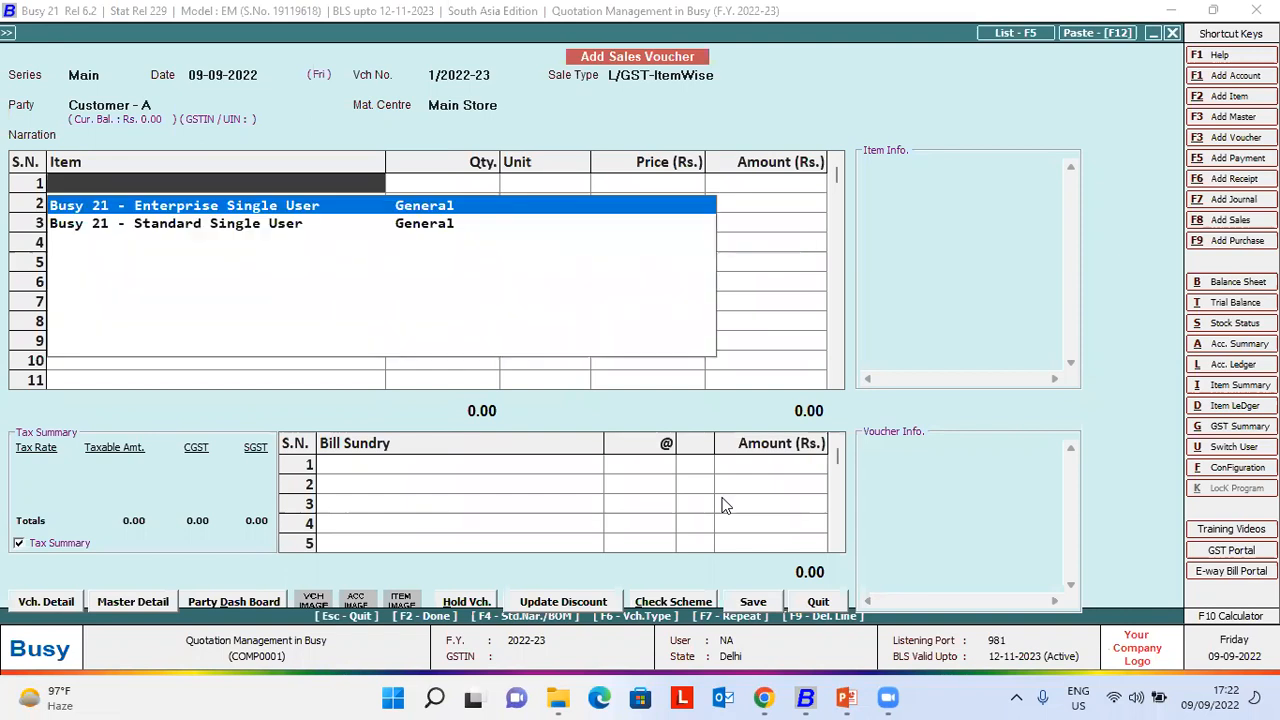
pyautogui.press('Return')
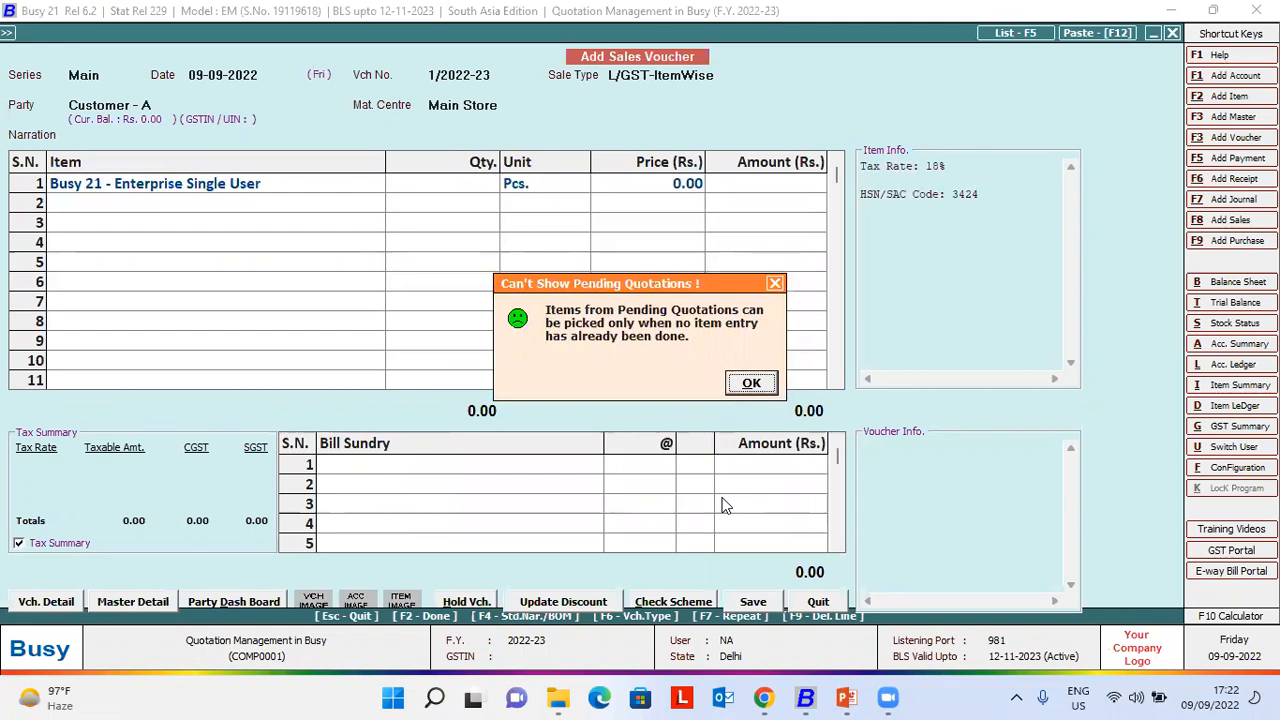
pyautogui.press('Return')
pyautogui.press('BackSpace')
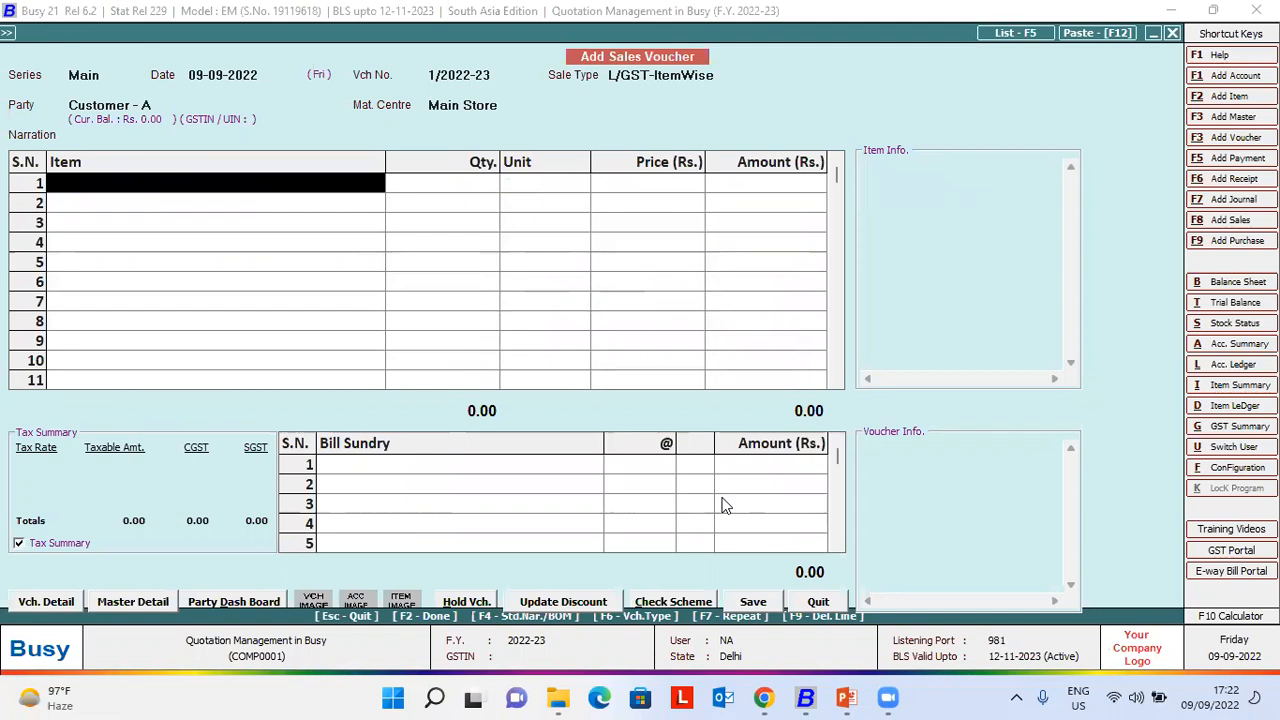
# - Pick the items from Customer - A's pending quotation 1 and delete the Busy 21 - Standard Single User line
pyautogui.press('Up')
pyautogui.press('Return')
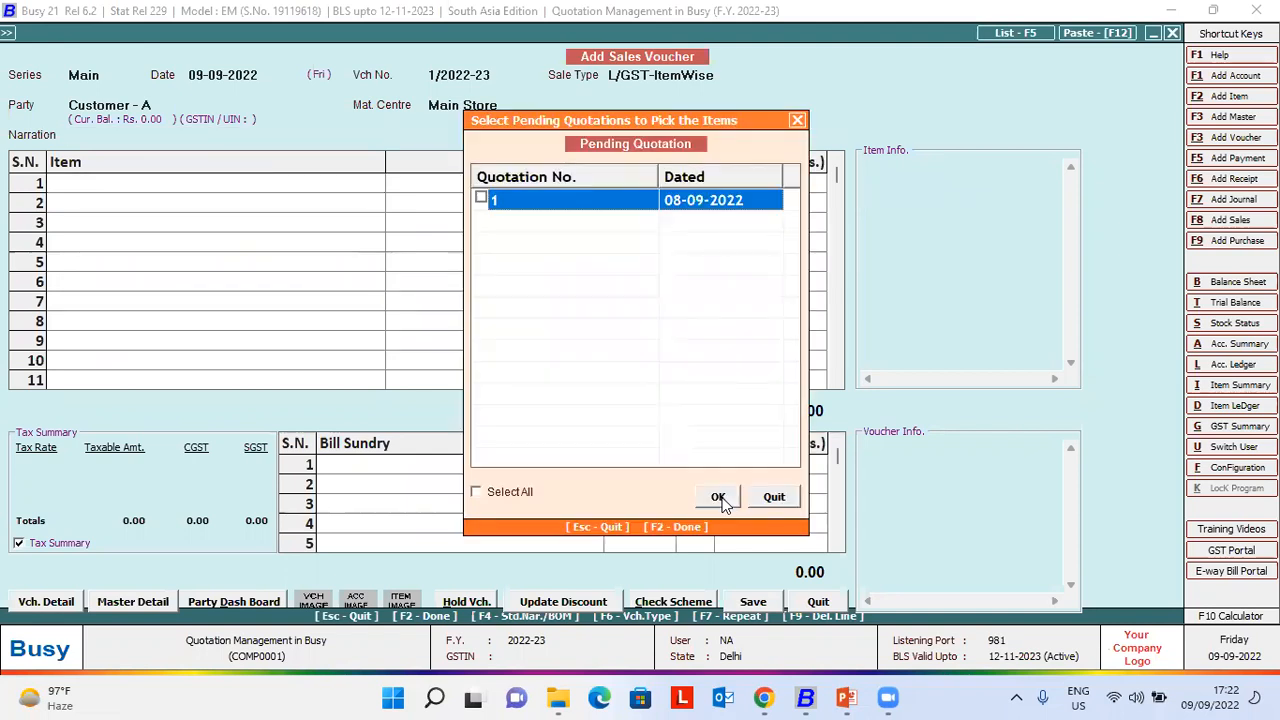
pyautogui.press('space')
pyautogui.click(721, 500)
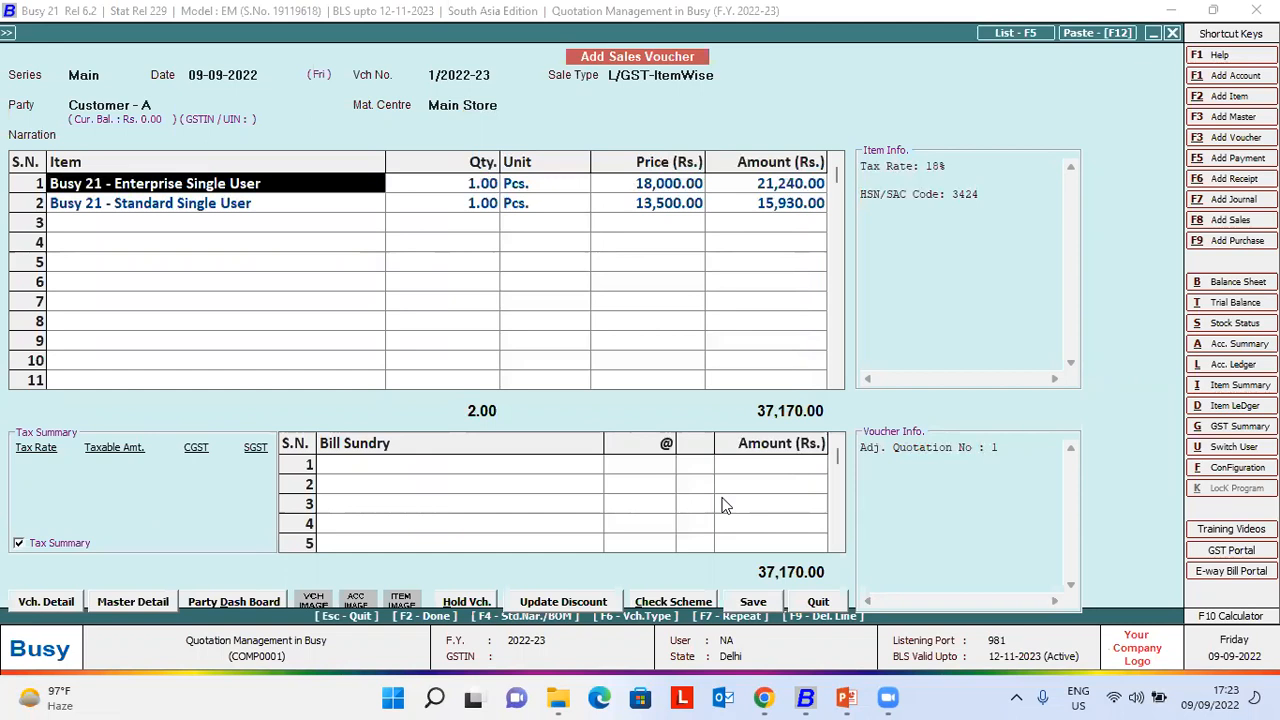
pyautogui.press('Down')
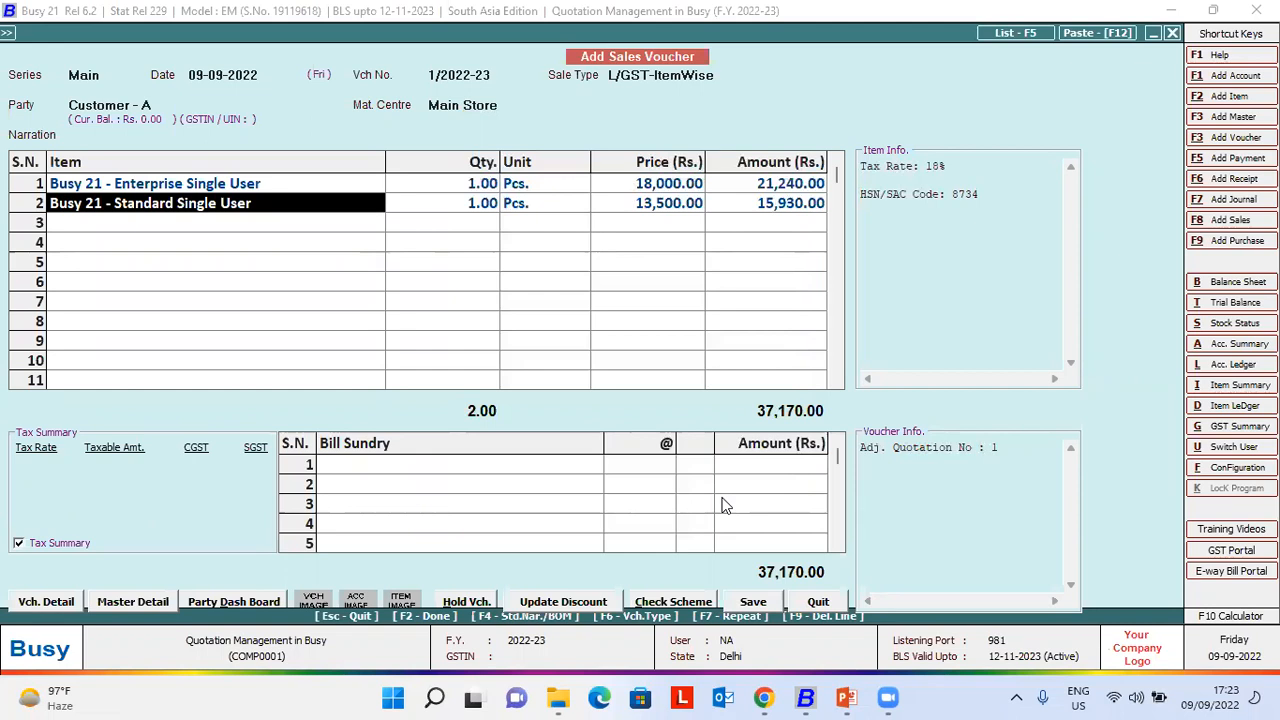
pyautogui.press('F9')
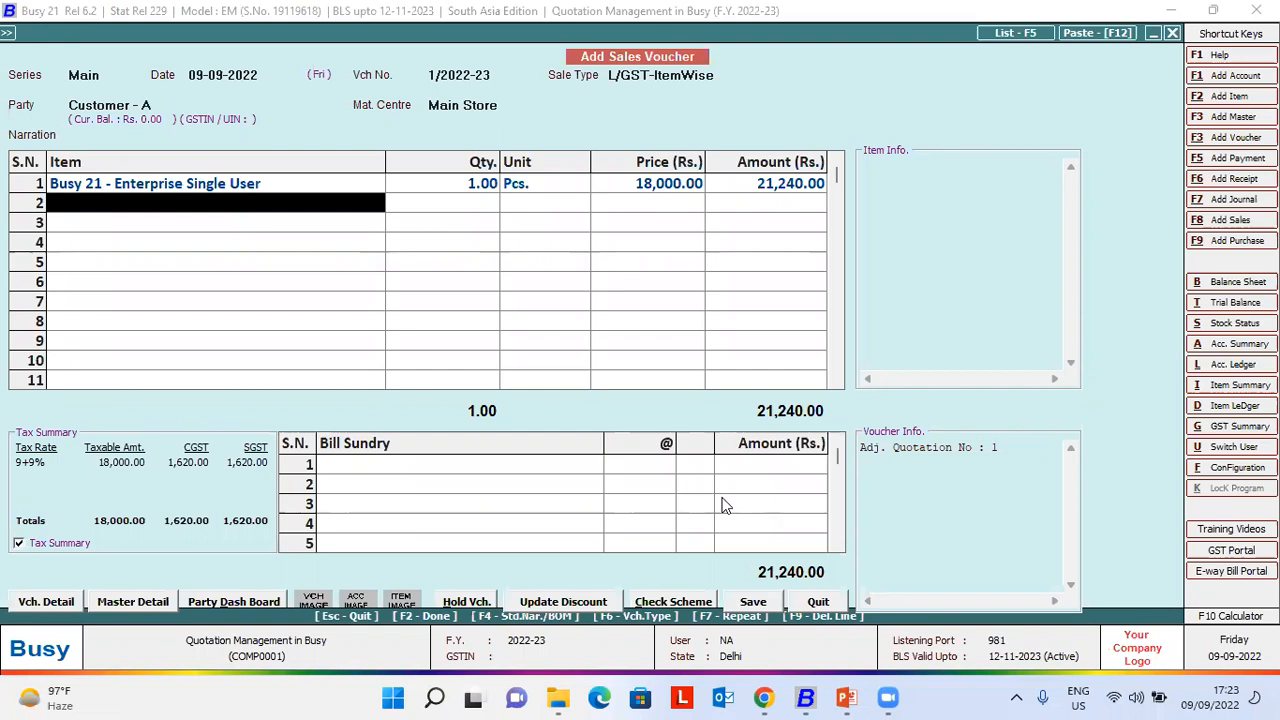
# - Save Customer - A's sales voucher, accept the item's negative stock, and leave sales voucher entry
pyautogui.press('Return')
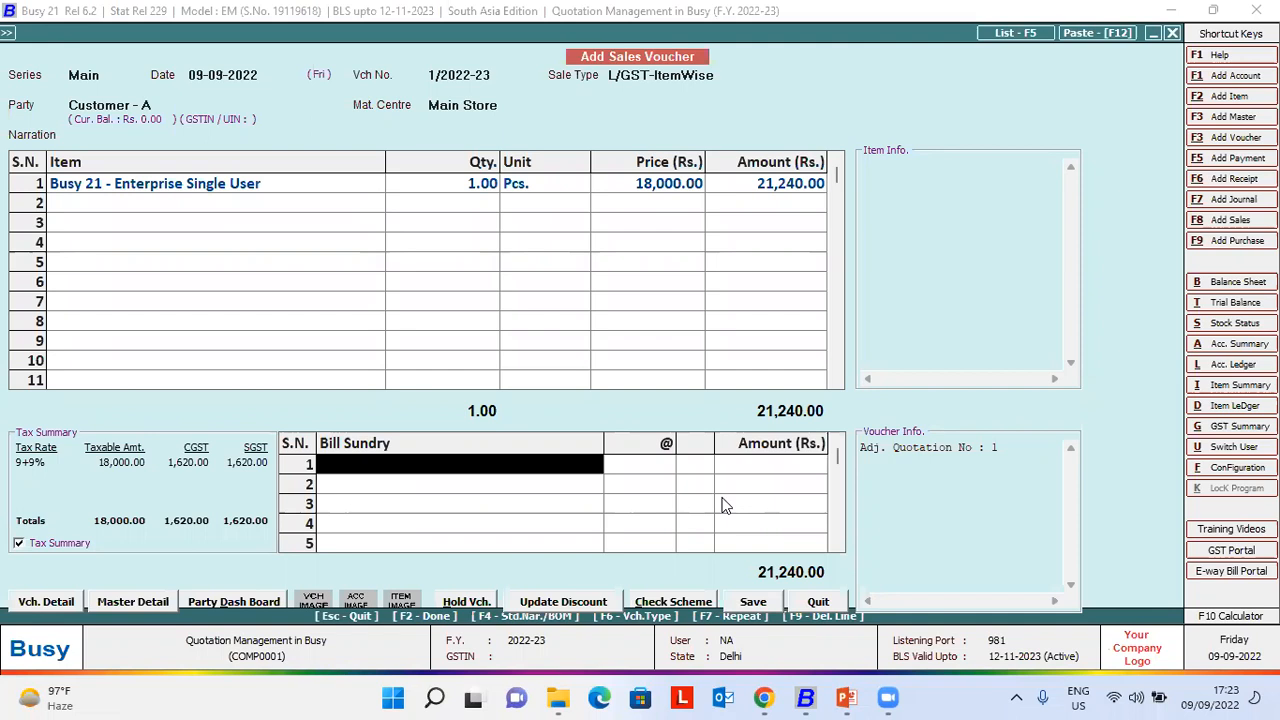
pyautogui.press('Return')
pyautogui.press('Left')
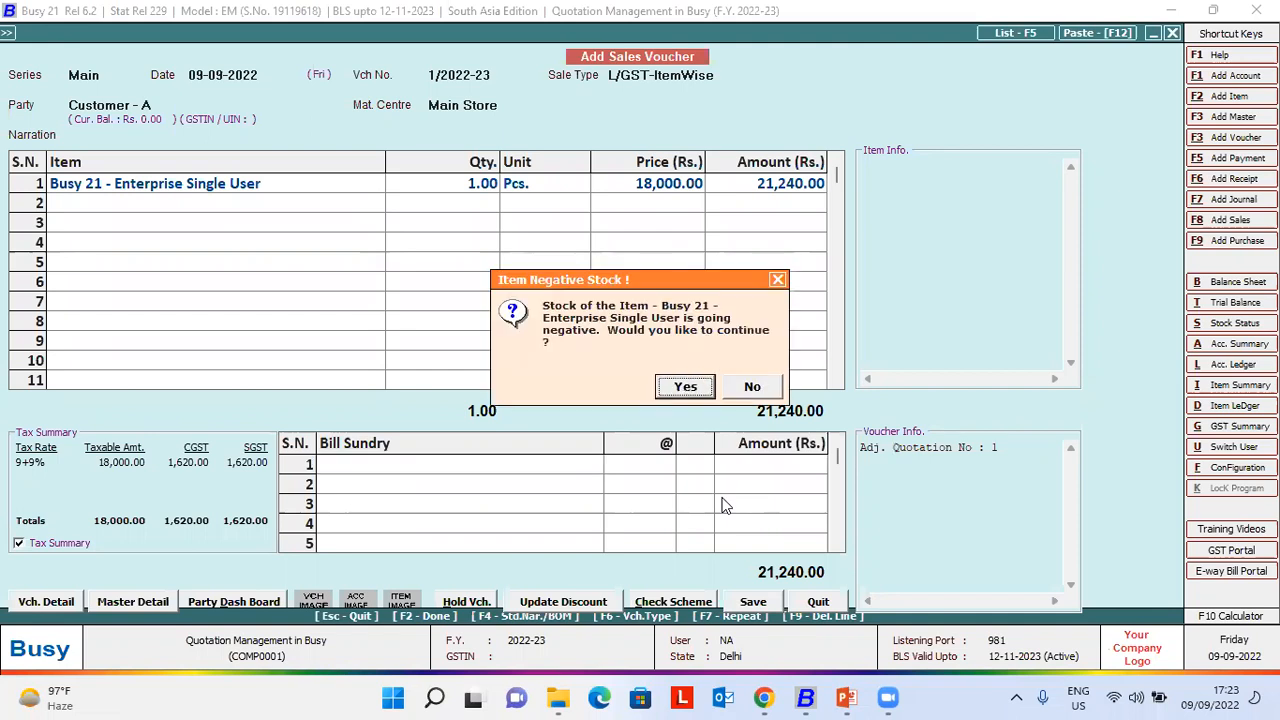
pyautogui.press('Return')
pyautogui.press('Return')
pyautogui.press('Return')
pyautogui.press('Escape')
pyautogui.press('Escape')
pyautogui.press('Escape')
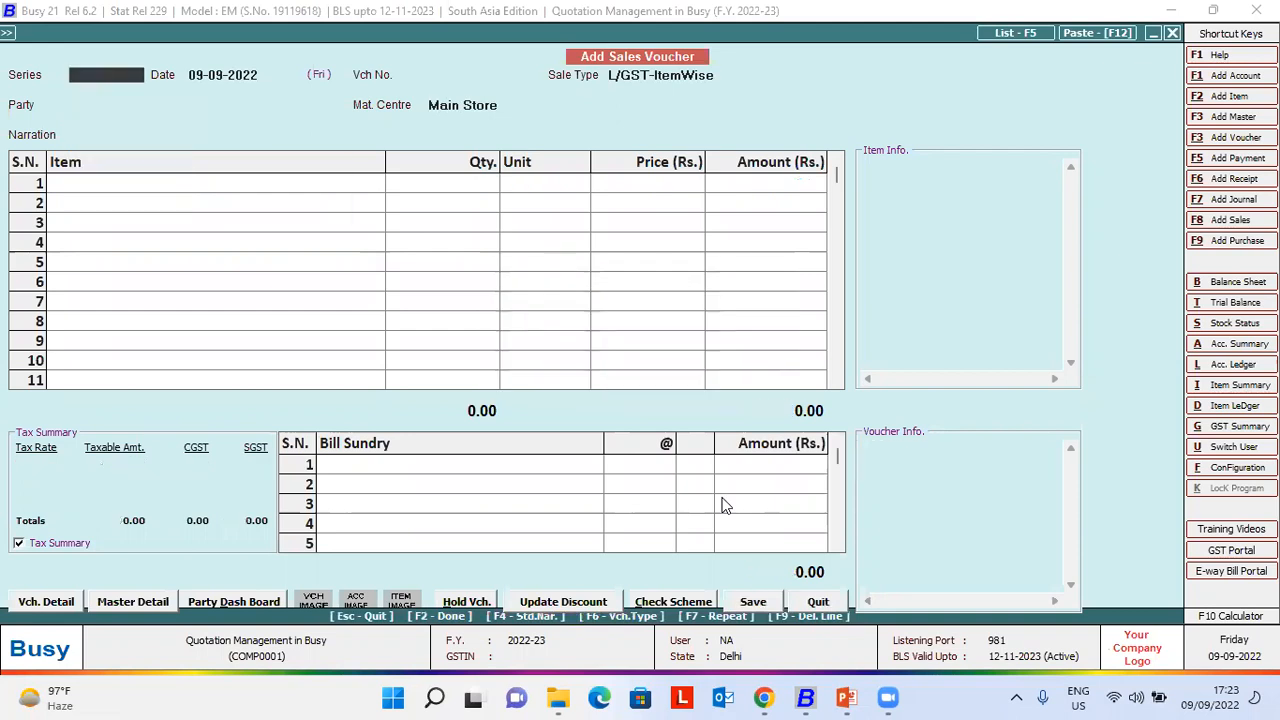
# - Open a new sales voucher for the second customer's quotation
pyautogui.press('Up')
pyautogui.press('Up')
pyautogui.press('Return')
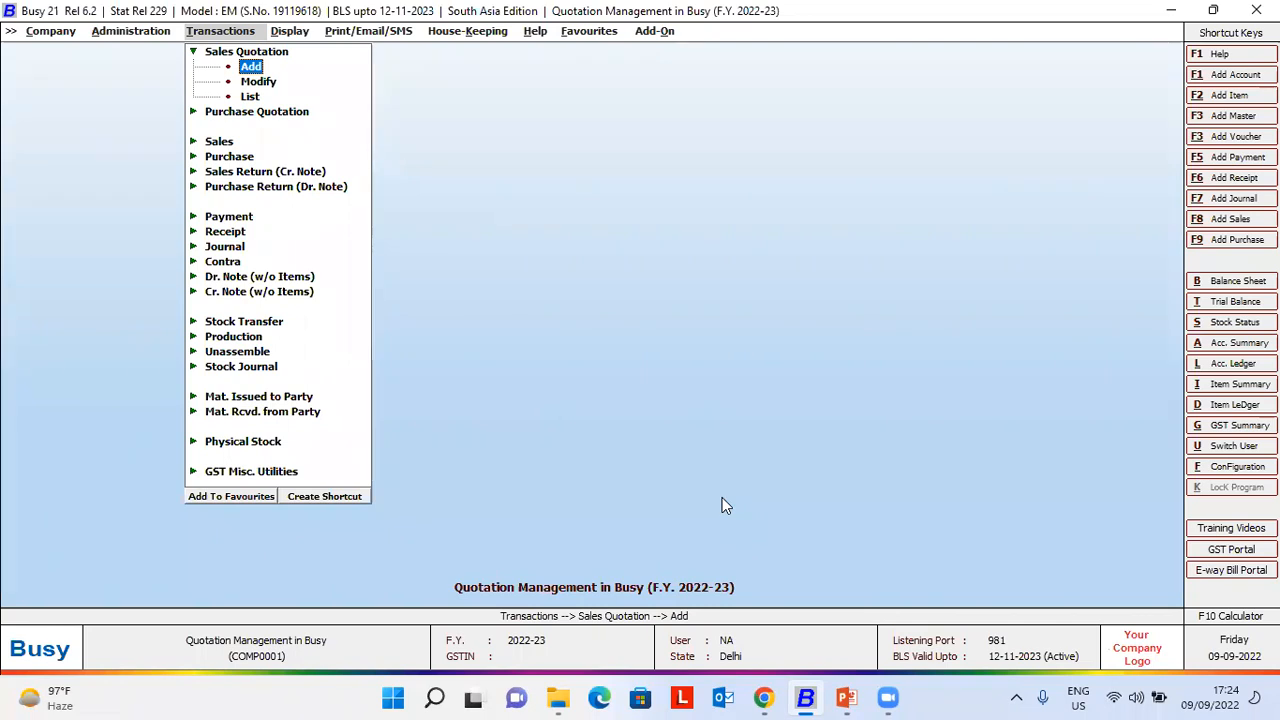
pyautogui.press('Down')
pyautogui.press('Down')
pyautogui.press('Down')
pyautogui.press('Down')
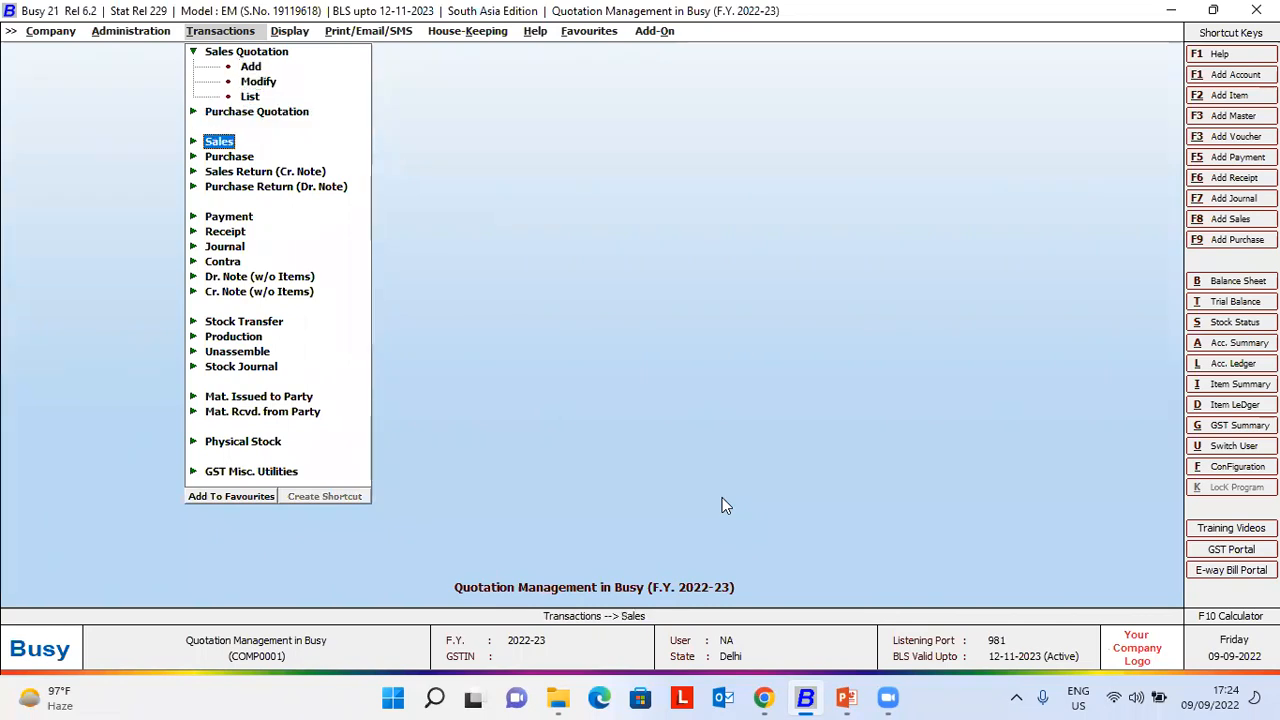
pyautogui.press('Return')
pyautogui.press('Return')
# - Fill the voucher header with series Main, date 09-09-2022, sale type L/GST-ItemWise, material centre Main Store and party Customer - B
pyautogui.press('Return')
pyautogui.press('Return')
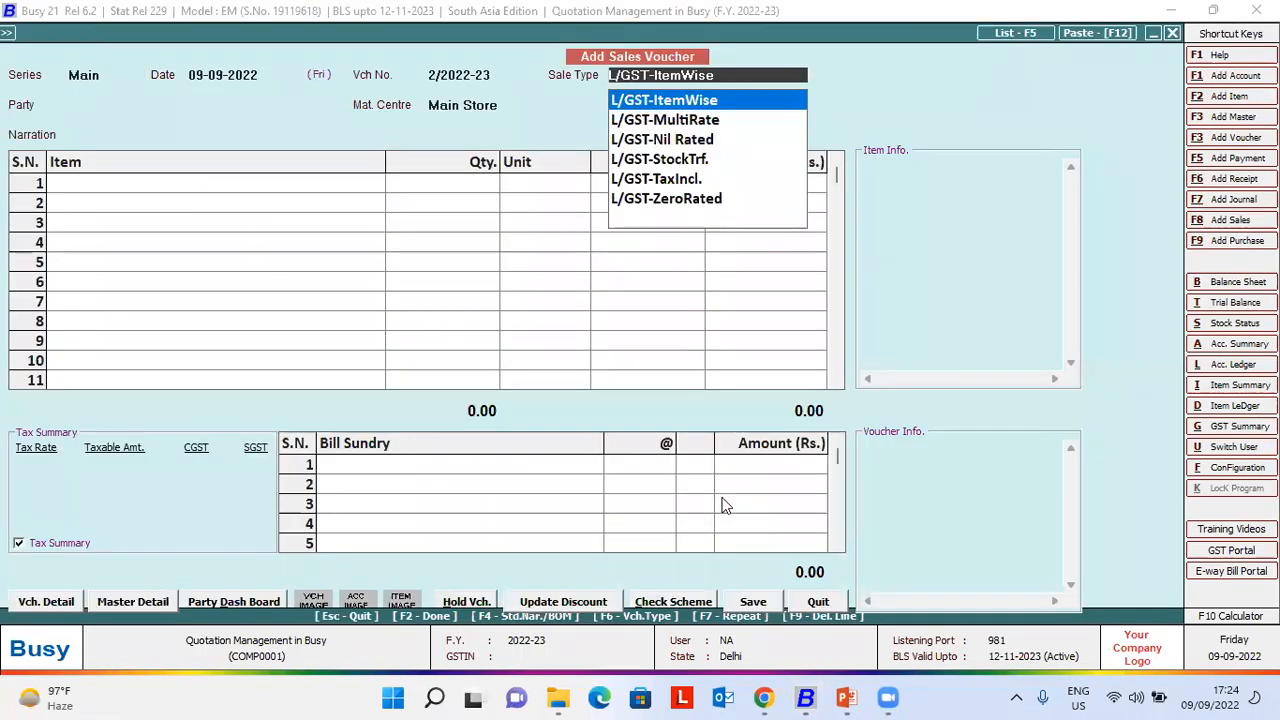
pyautogui.press('Return')
pyautogui.press('Down')
pyautogui.press('Down')
pyautogui.press('Down')
pyautogui.press('Return')
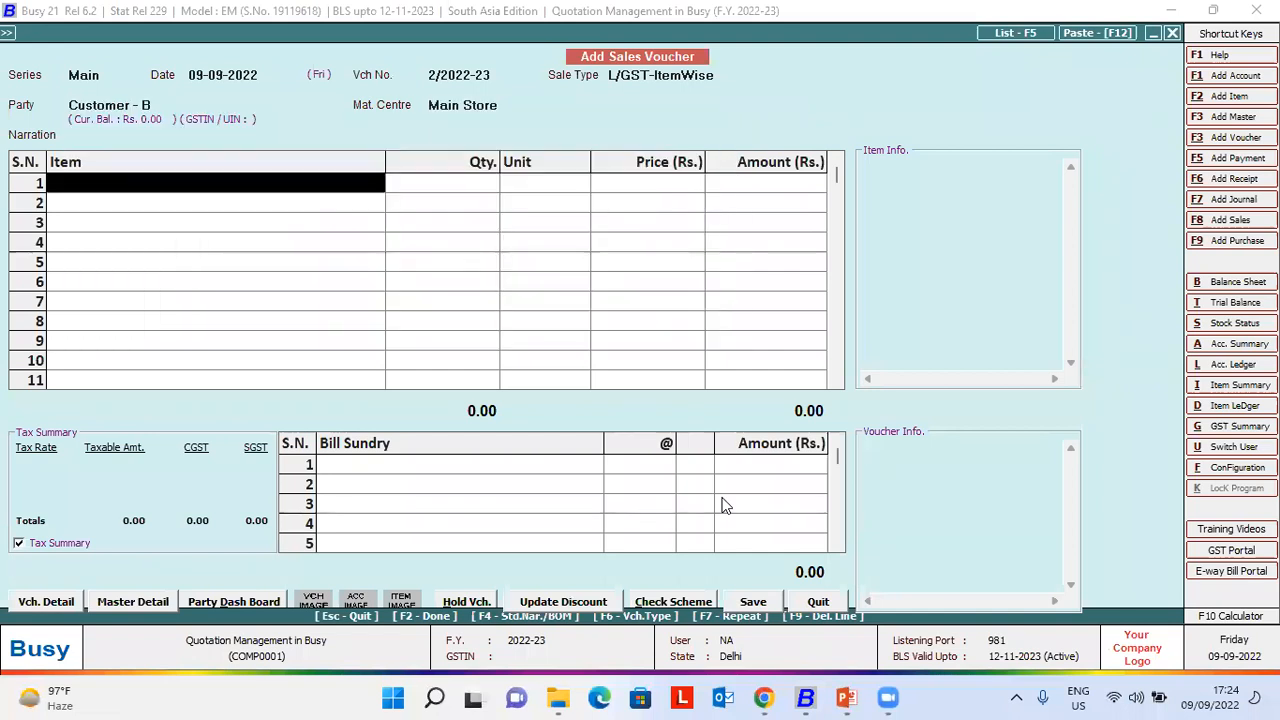
# - Pick both items from Customer - B's pending quotation 2 into the sales voucher
pyautogui.press('Escape')
pyautogui.press('Return')
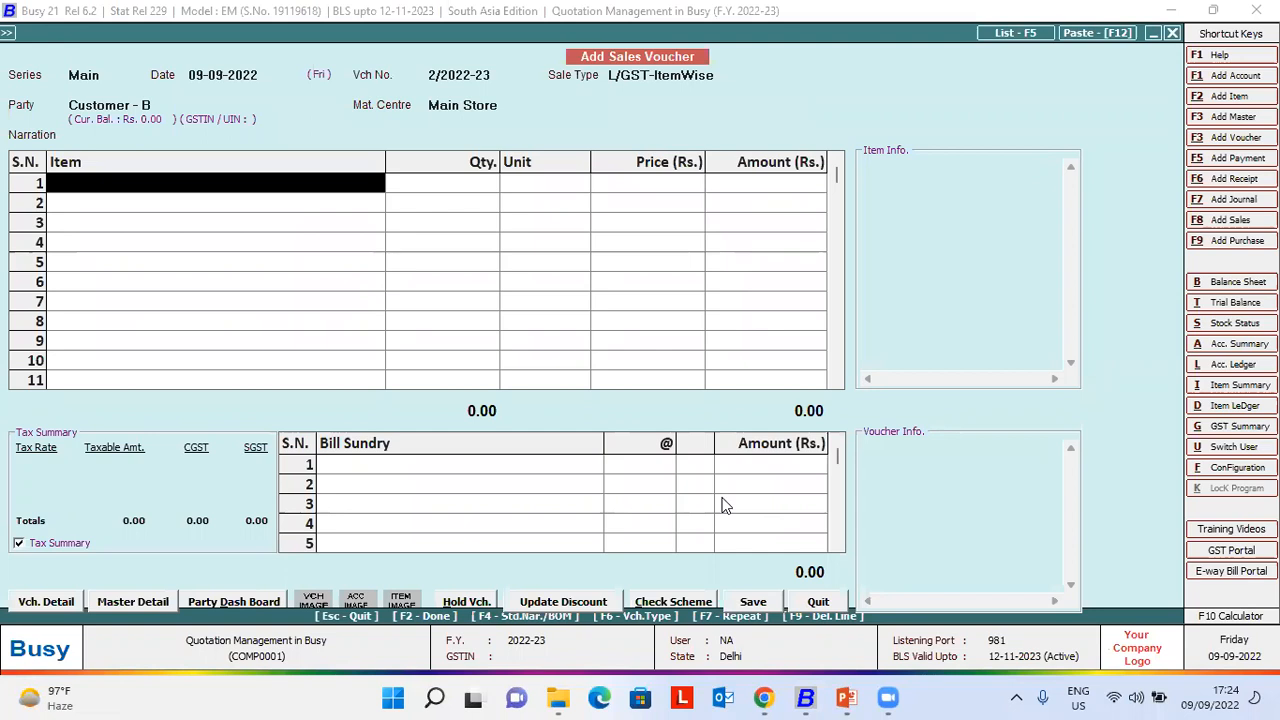
pyautogui.hotkey('alt', 'q')
pyautogui.press('space')
pyautogui.click(718, 498)
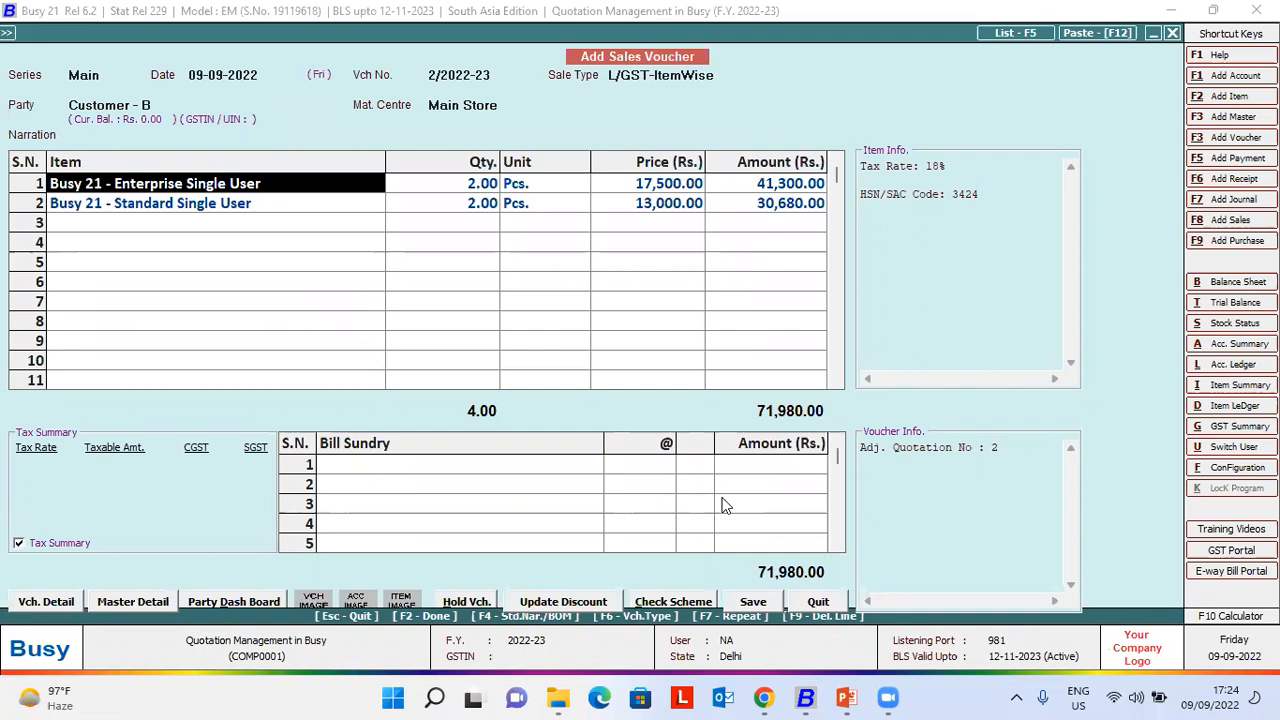
# - Set the quantity of both Busy 21 - Enterprise Single User and Busy 21 - Standard Single User to 1
pyautogui.press('Return')
pyautogui.write('1')
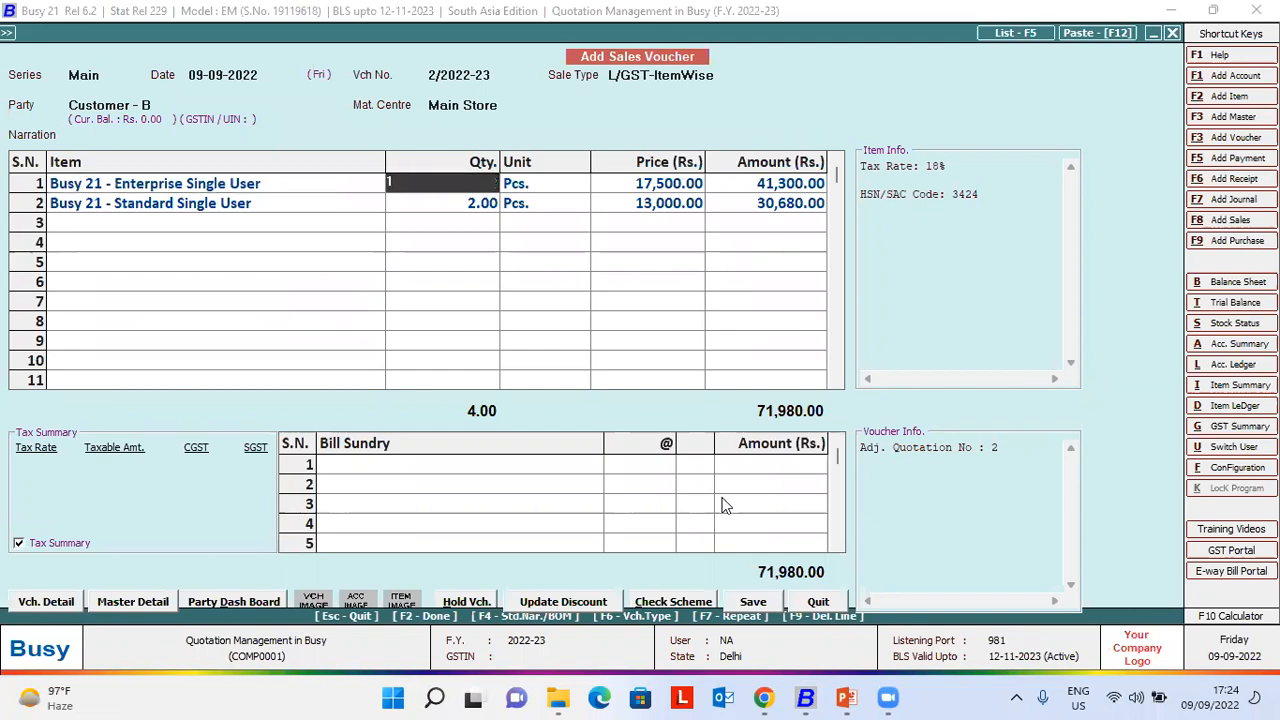
pyautogui.press('Return')
pyautogui.press('Return')
pyautogui.press('Return')
pyautogui.press('Return')
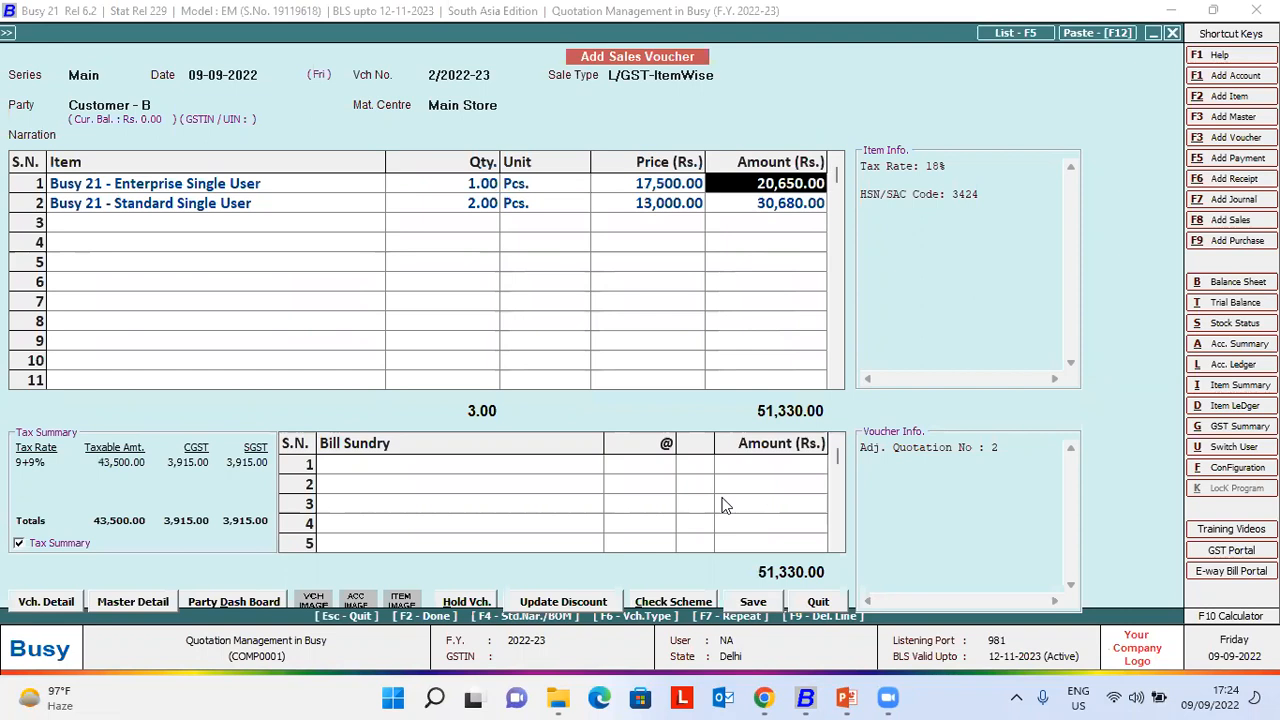
pyautogui.write('1')
pyautogui.press('Return')
pyautogui.press('Return')
pyautogui.press('Return')
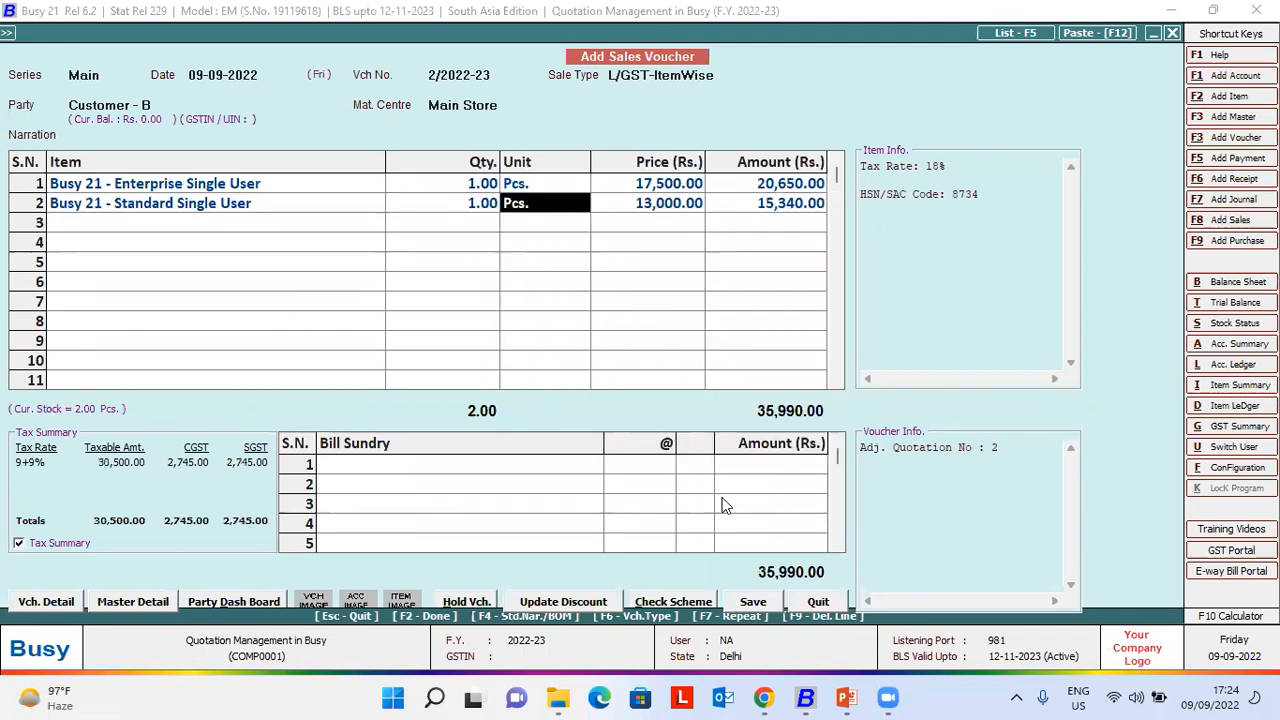
# - Finish the item list without bill sundries, save Customer - B's sales voucher and leave sales voucher entry
pyautogui.press('Return')
pyautogui.press('Return')
pyautogui.press('Return')
pyautogui.press('Return')
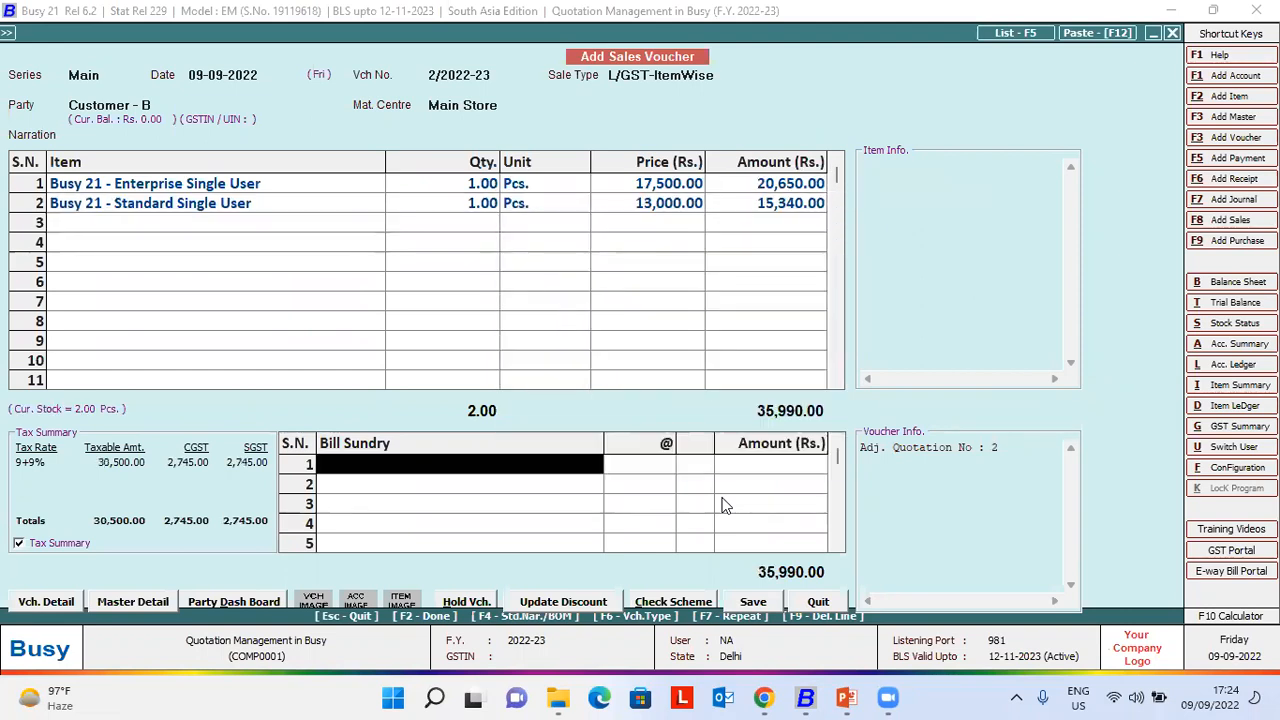
pyautogui.press('F2')
pyautogui.press('Return')
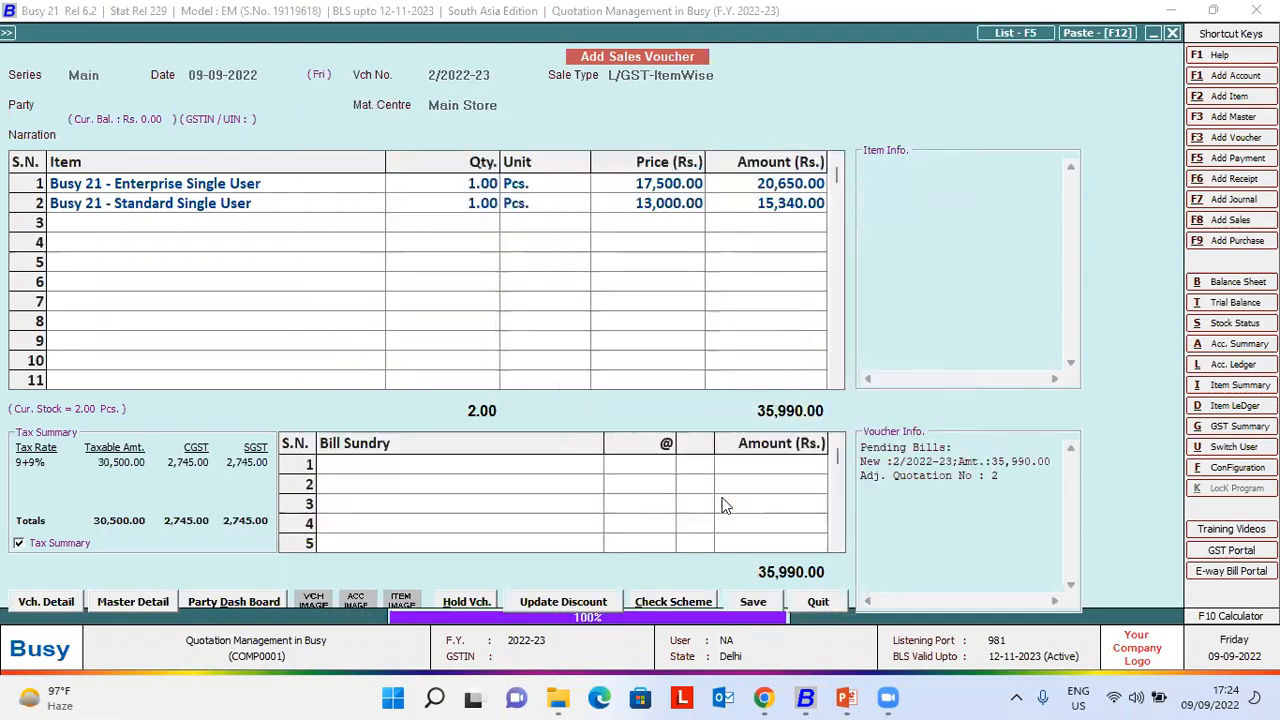
pyautogui.press('Right')
pyautogui.press('Return')
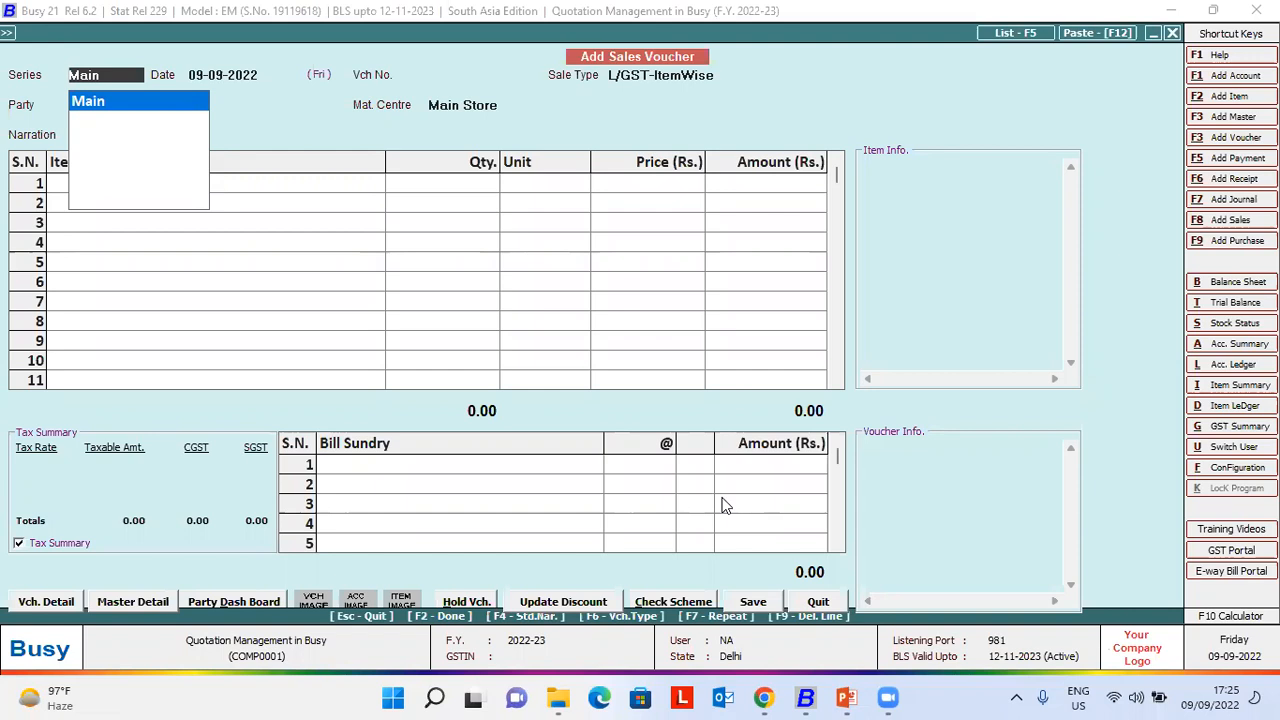
pyautogui.press('Escape')
pyautogui.press('Escape')
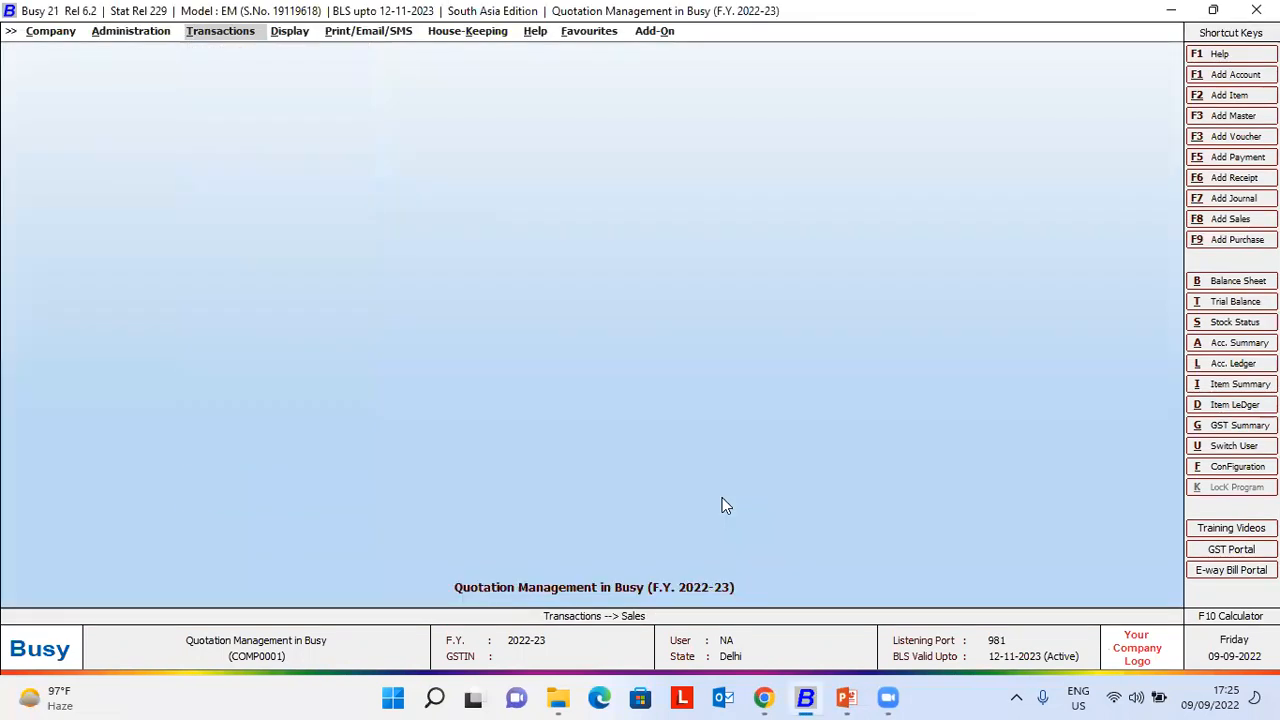
# - Open the party-wise pending sales quotations report from Quotation Processing
pyautogui.press('Right')
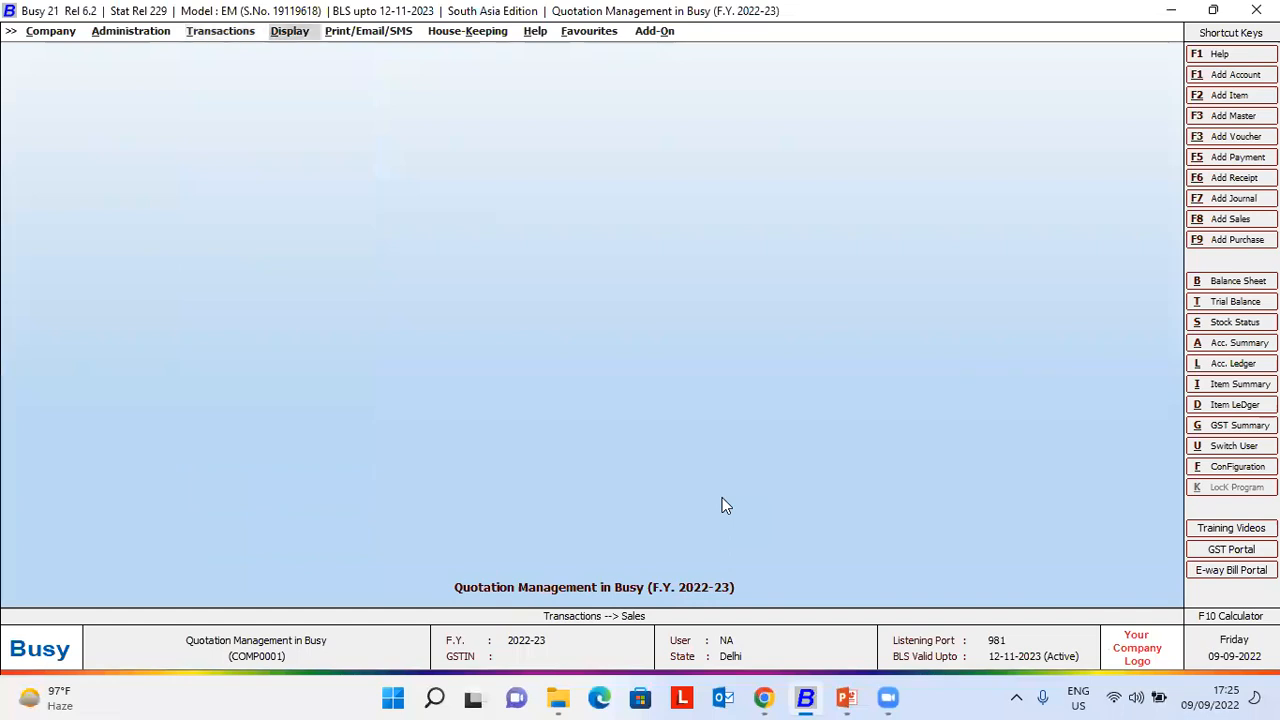
pyautogui.press('Return')
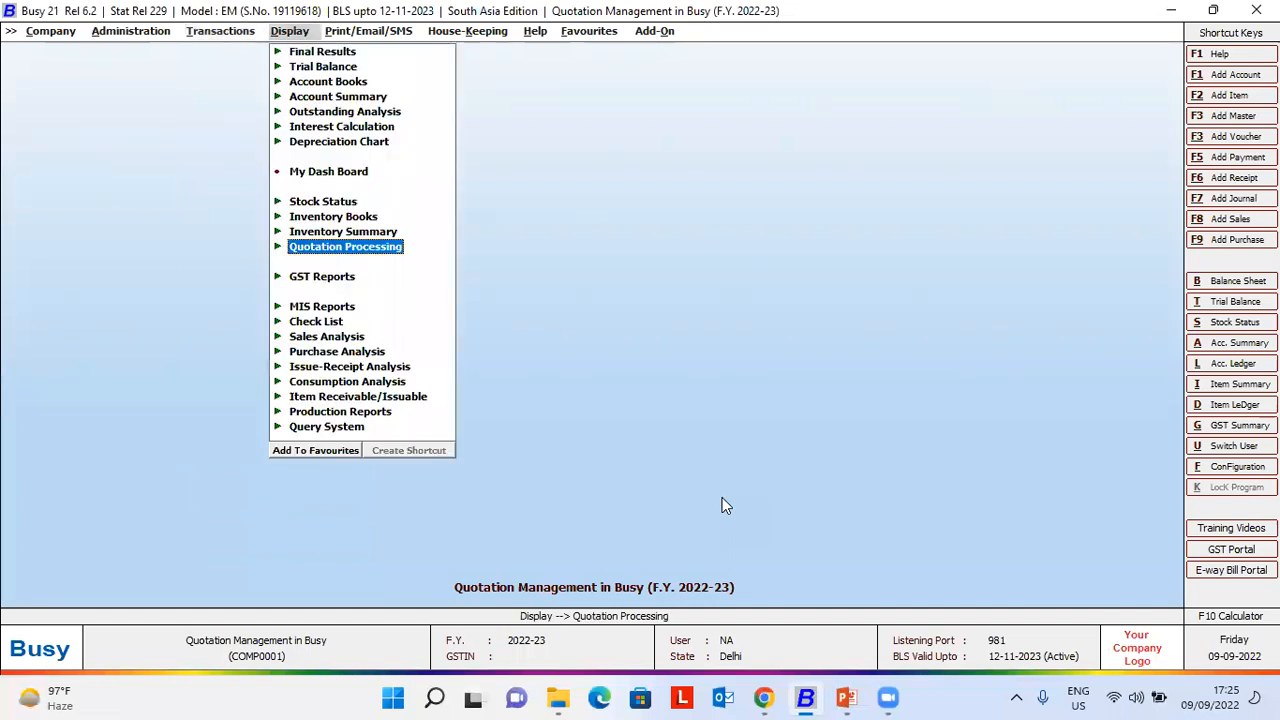
pyautogui.press('Return')
pyautogui.press('Down')
pyautogui.press('Down')
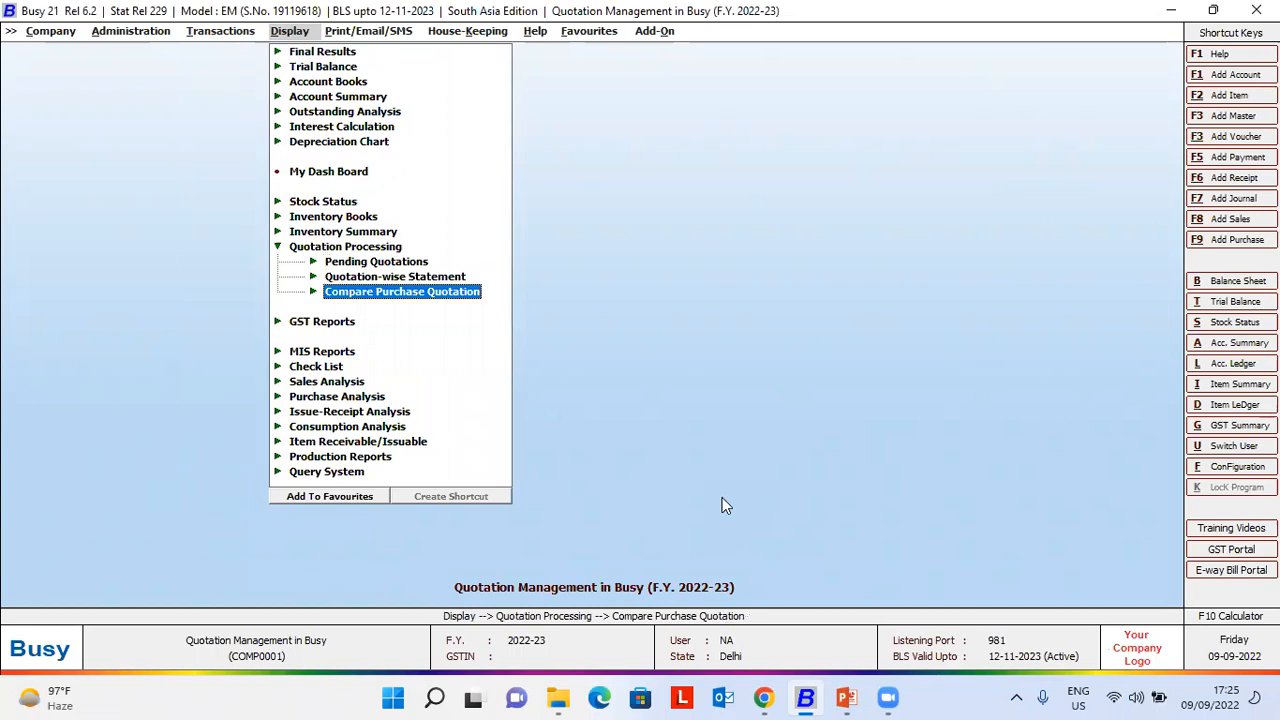
pyautogui.press('Up')
pyautogui.press('Up')
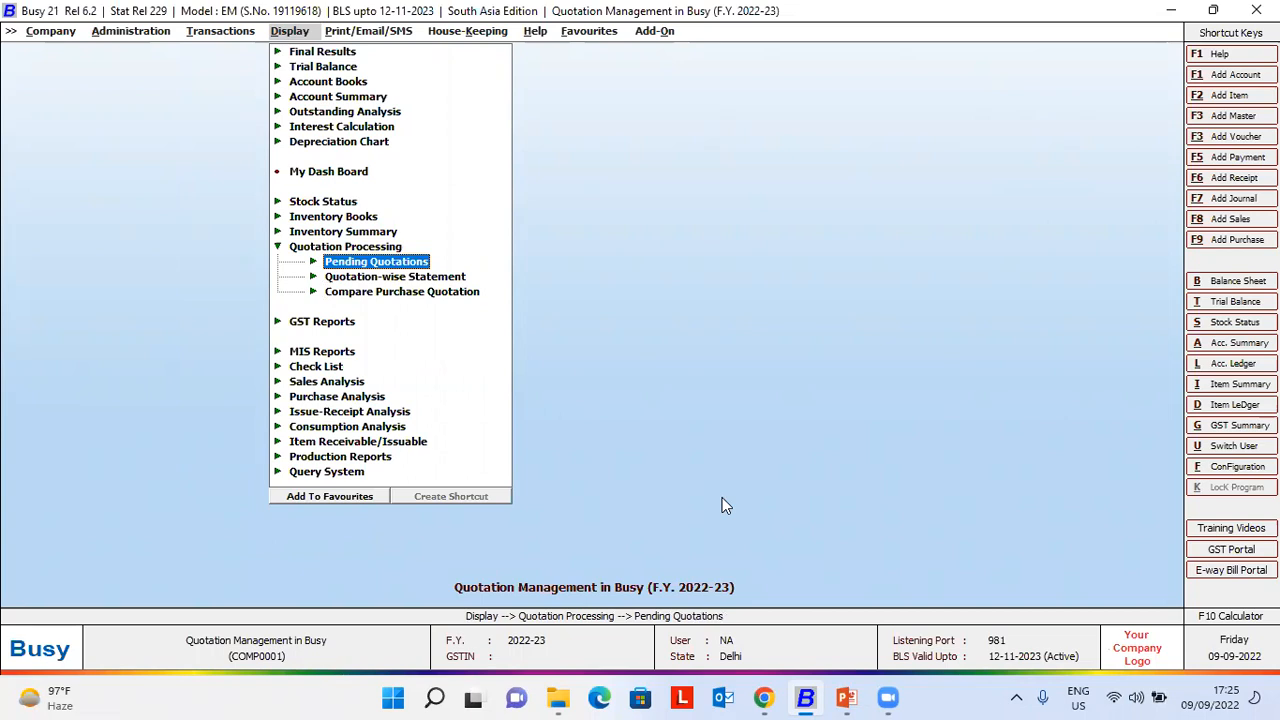
pyautogui.press('Return')
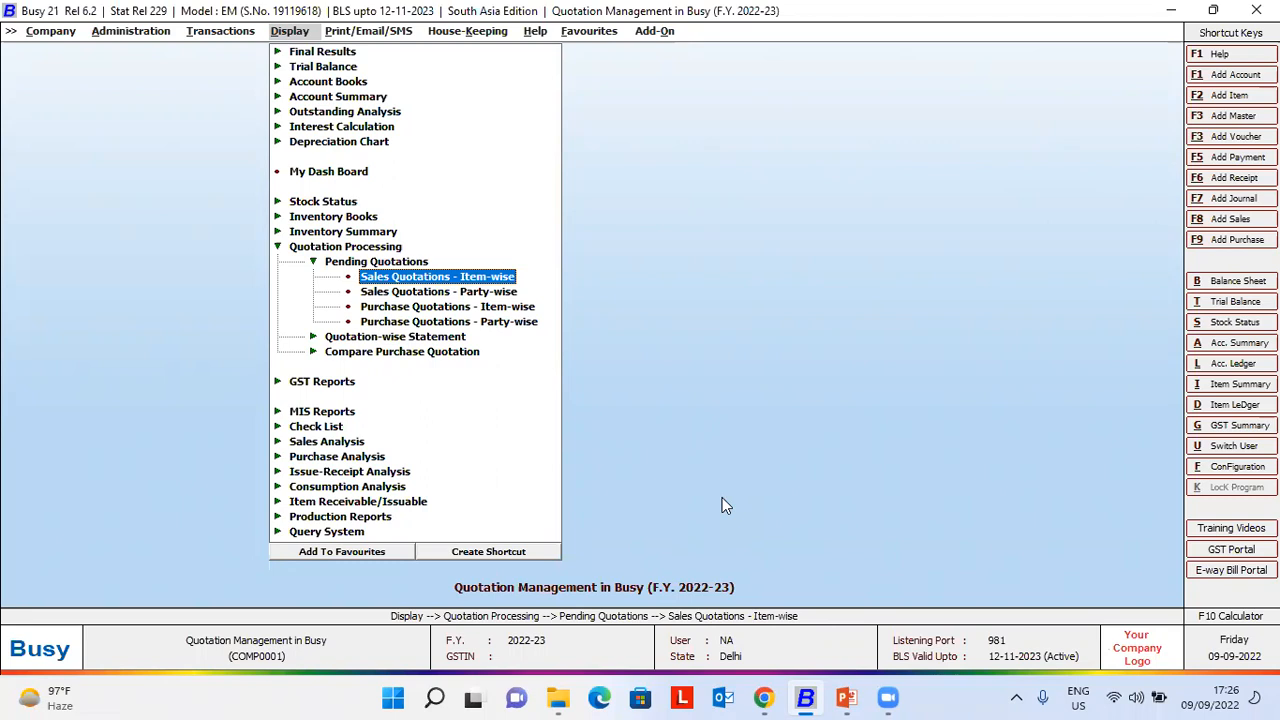
pyautogui.press('Down')
pyautogui.press('Return')
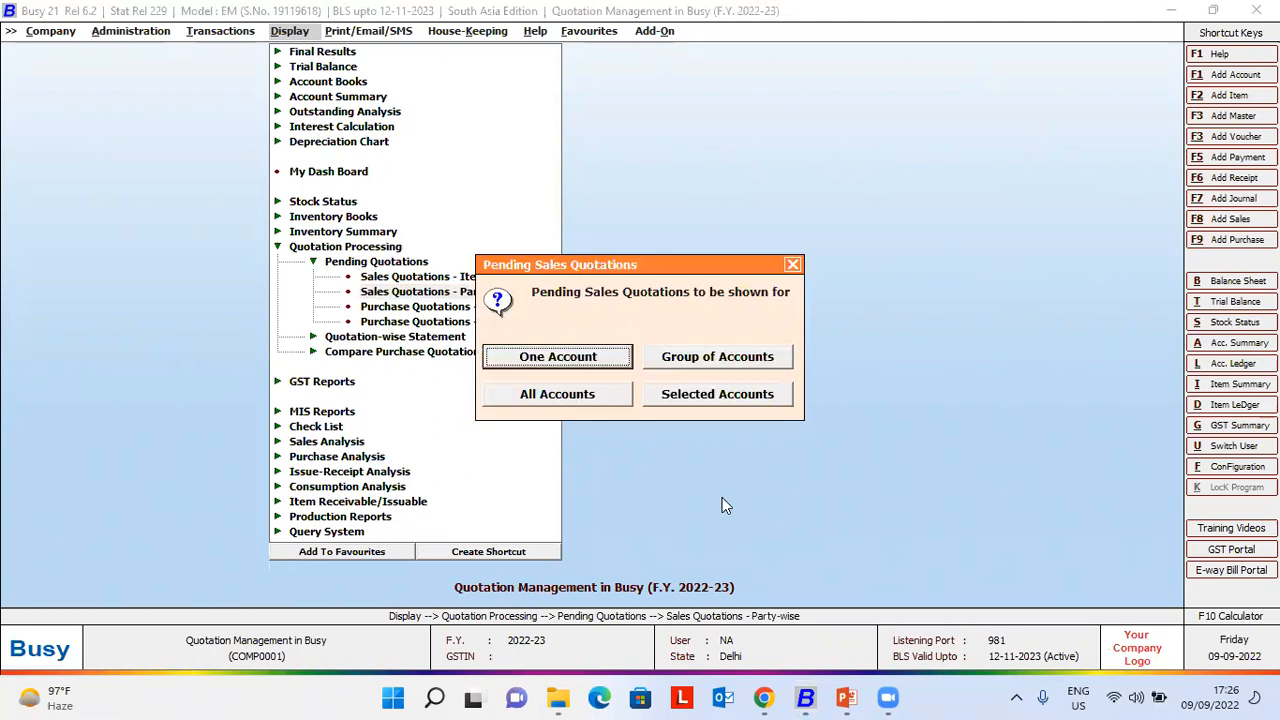
# - Show pending sales quotations for all accounts and all items from 01-04-2022 to 09-09-2022, and narrow the Account column
pyautogui.press('Right')
pyautogui.press('Right')
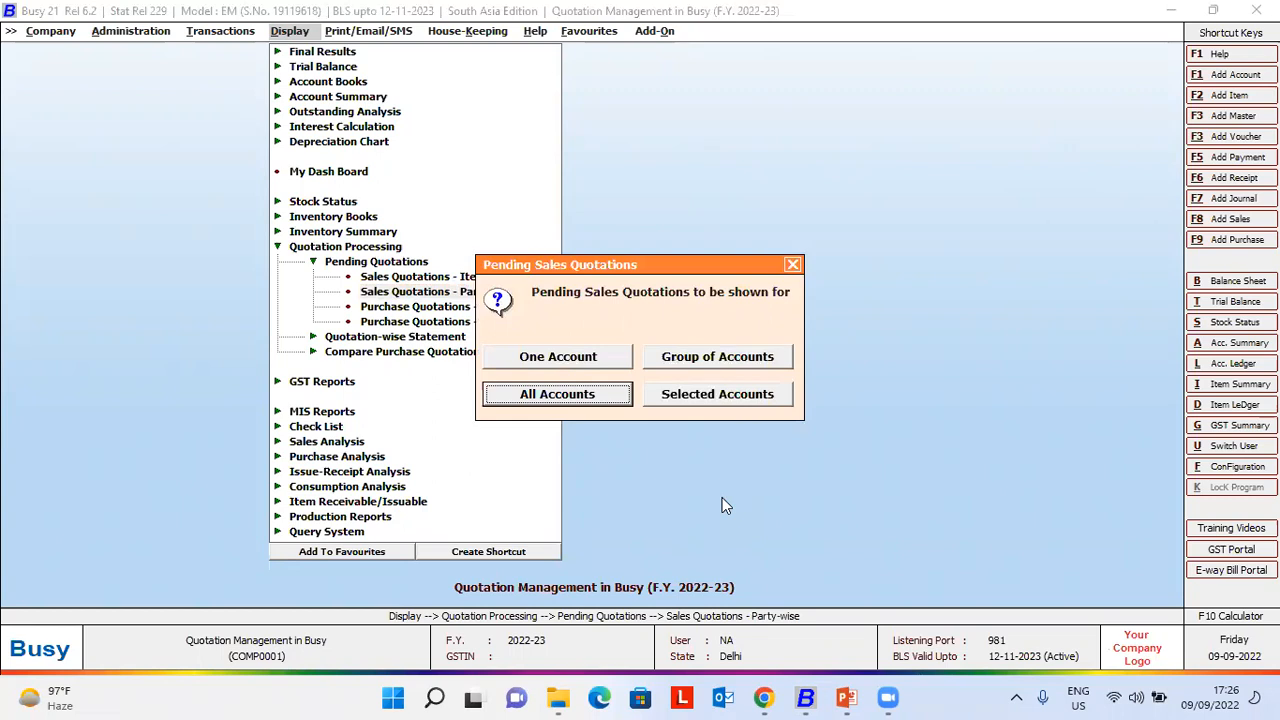
pyautogui.press('Return')
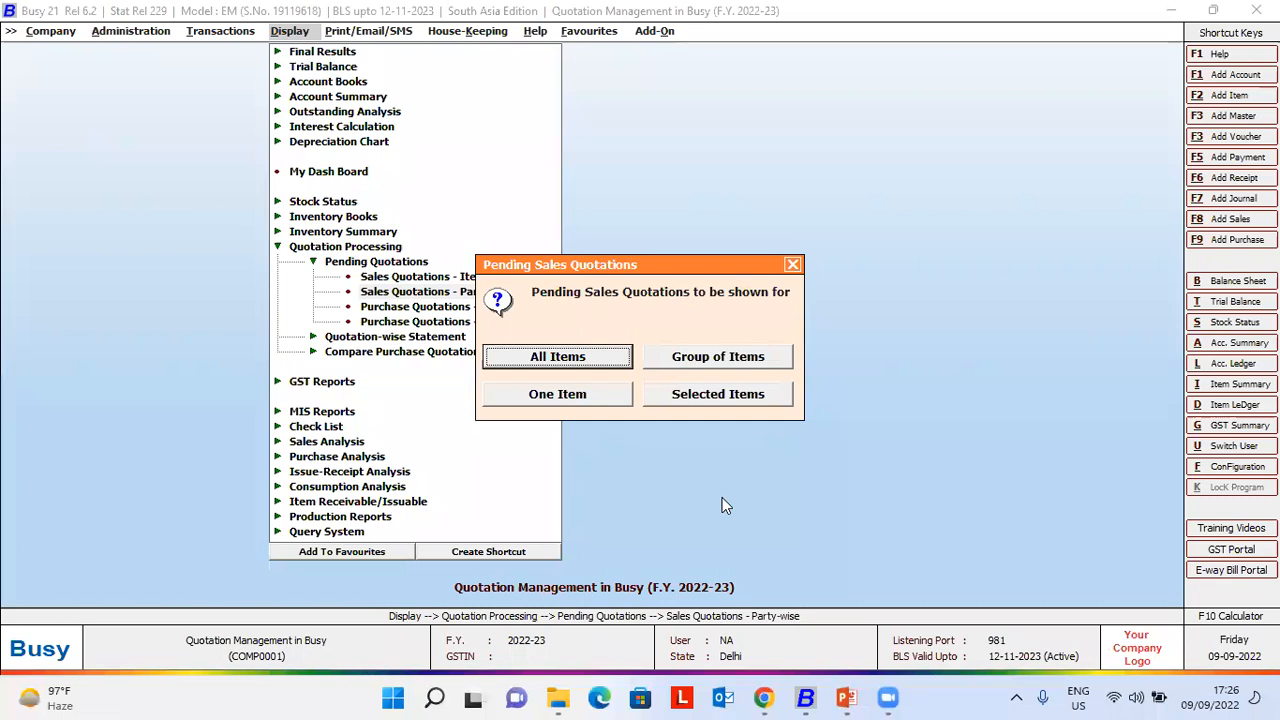
pyautogui.press('Return')
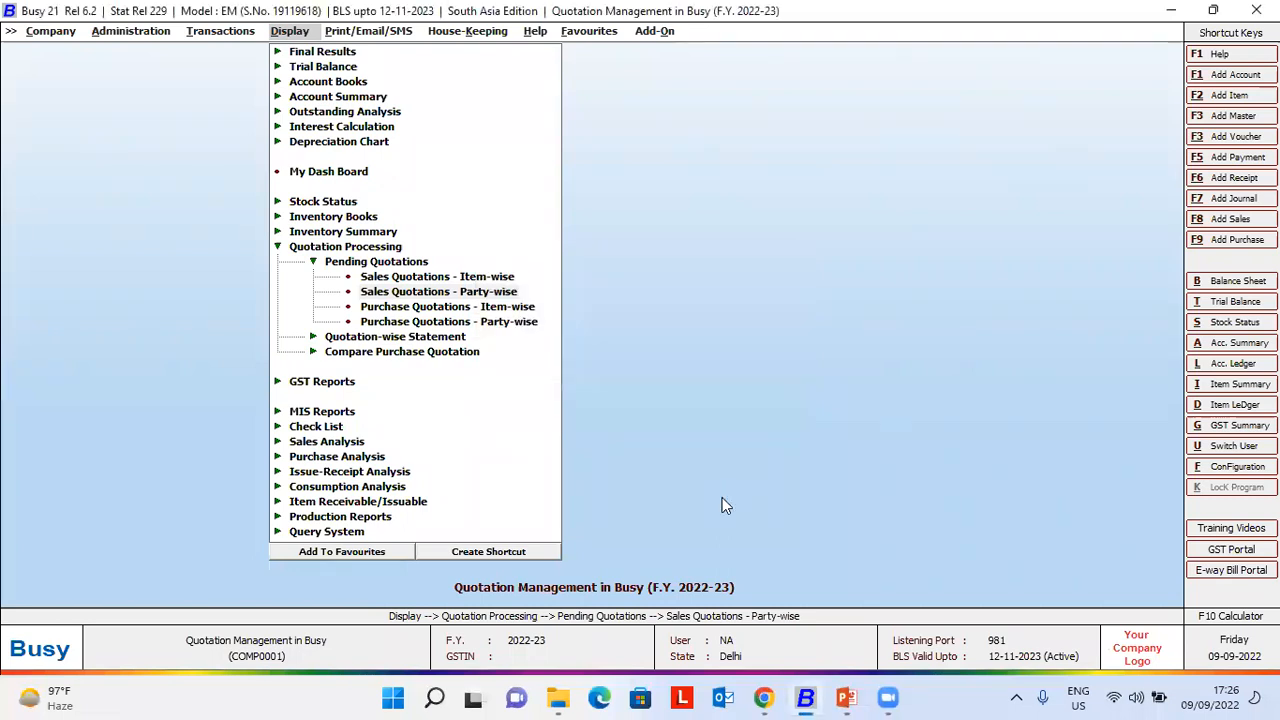
pyautogui.press('Return')
pyautogui.press('Return')
pyautogui.press('Return')
pyautogui.press('Return')
pyautogui.press('Return')
pyautogui.press('Return')
pyautogui.press('Return')
pyautogui.press('Return')
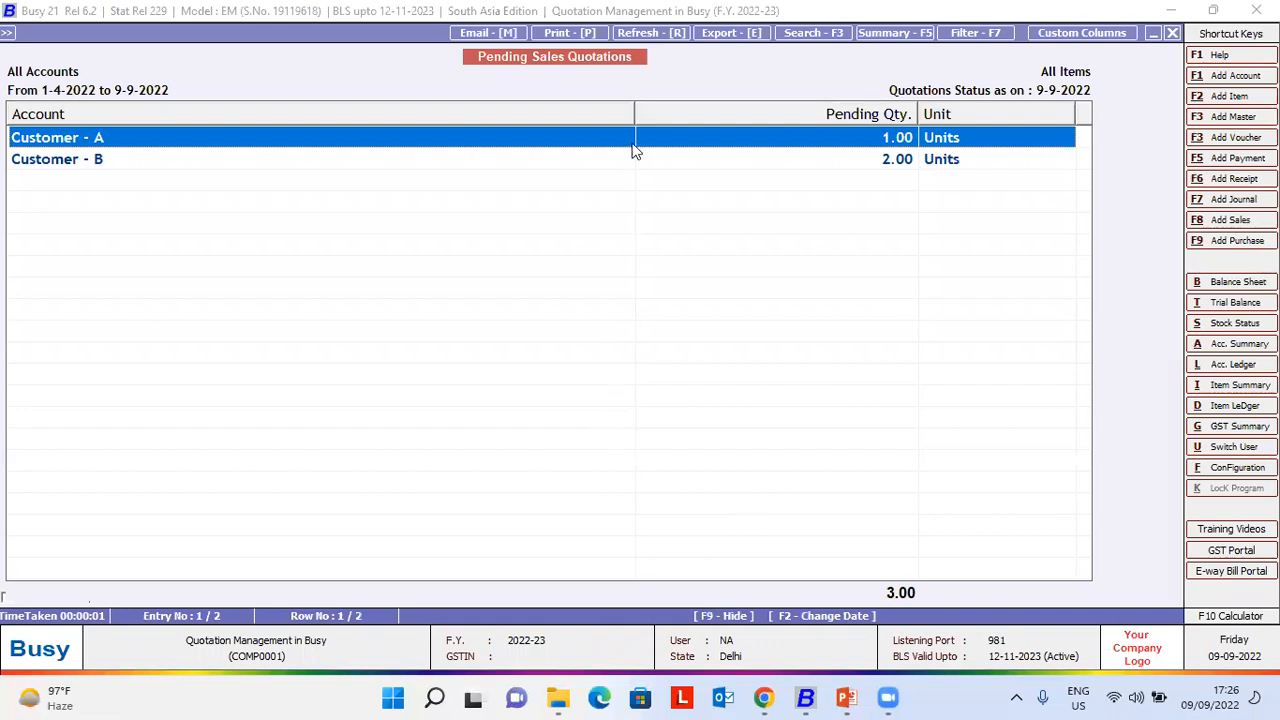
pyautogui.moveTo(630, 116); pyautogui.dragTo(209, 163)
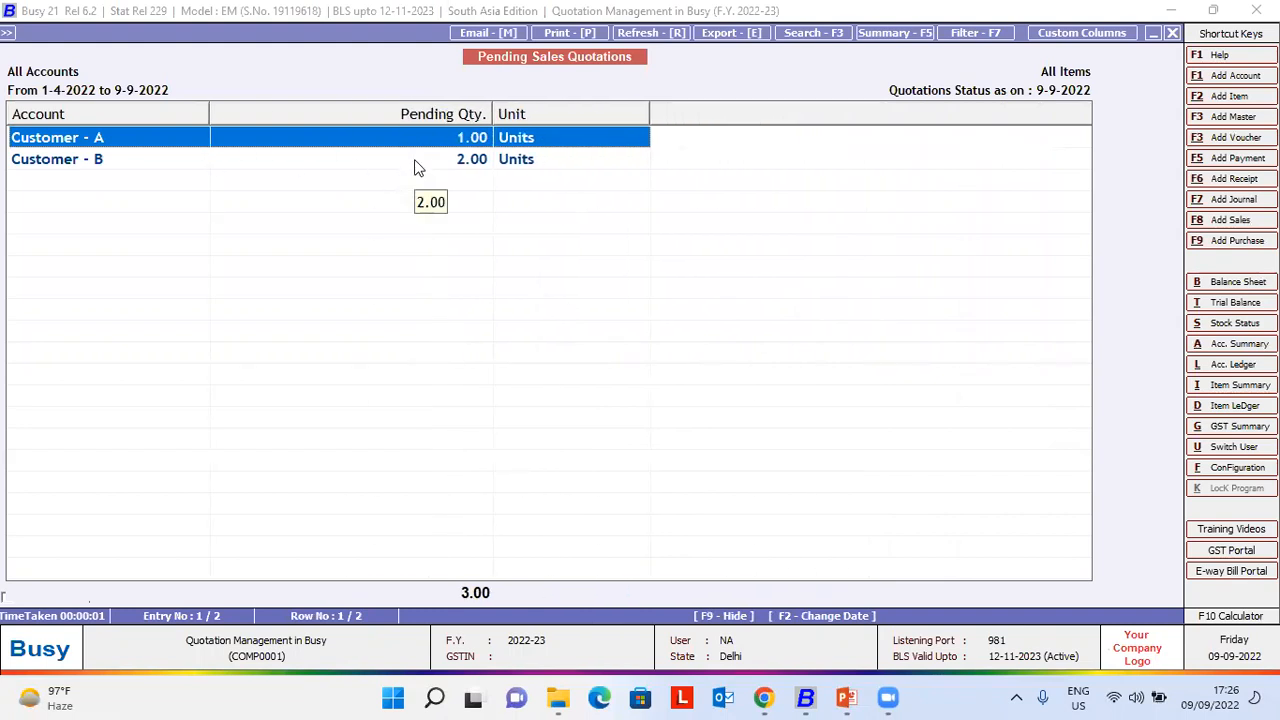
# - Regenerate the pending sales quotations report for the same dates with the value of items shown
pyautogui.press('F2')
pyautogui.press('Return')
pyautogui.press('Return')
pyautogui.press('Return')
pyautogui.press('Return')
pyautogui.press('Return')
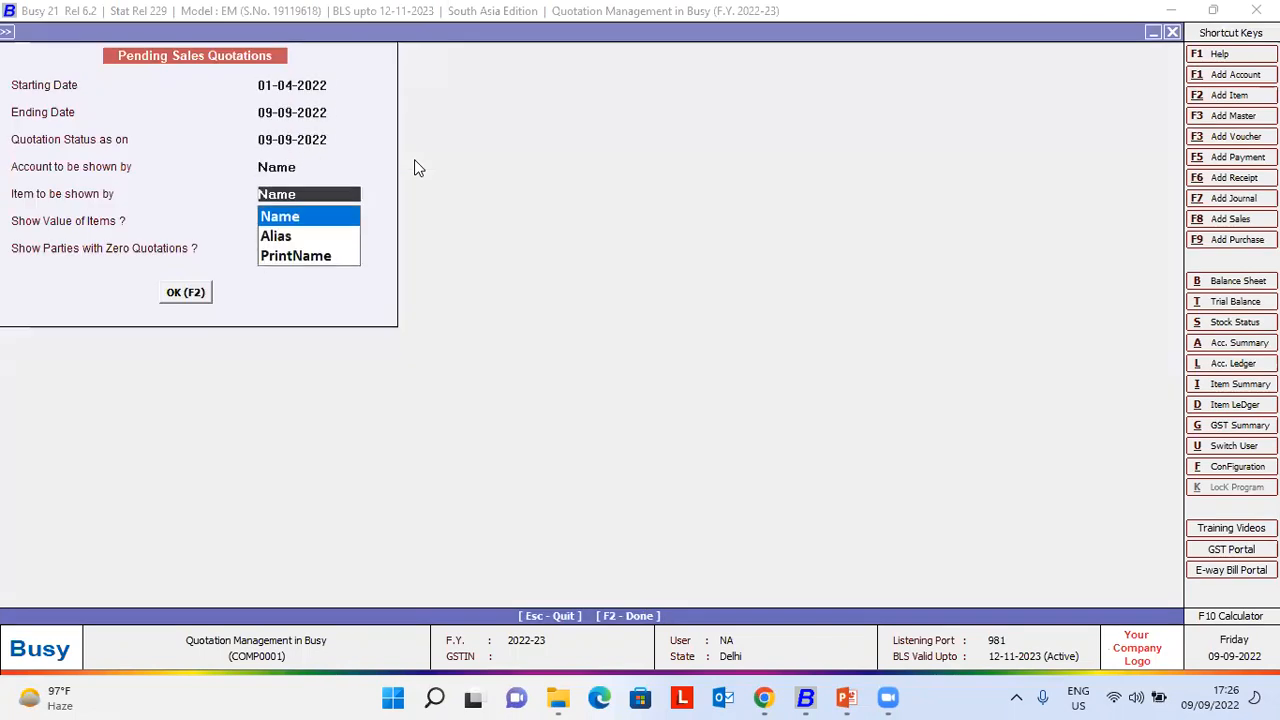
pyautogui.press('F2')
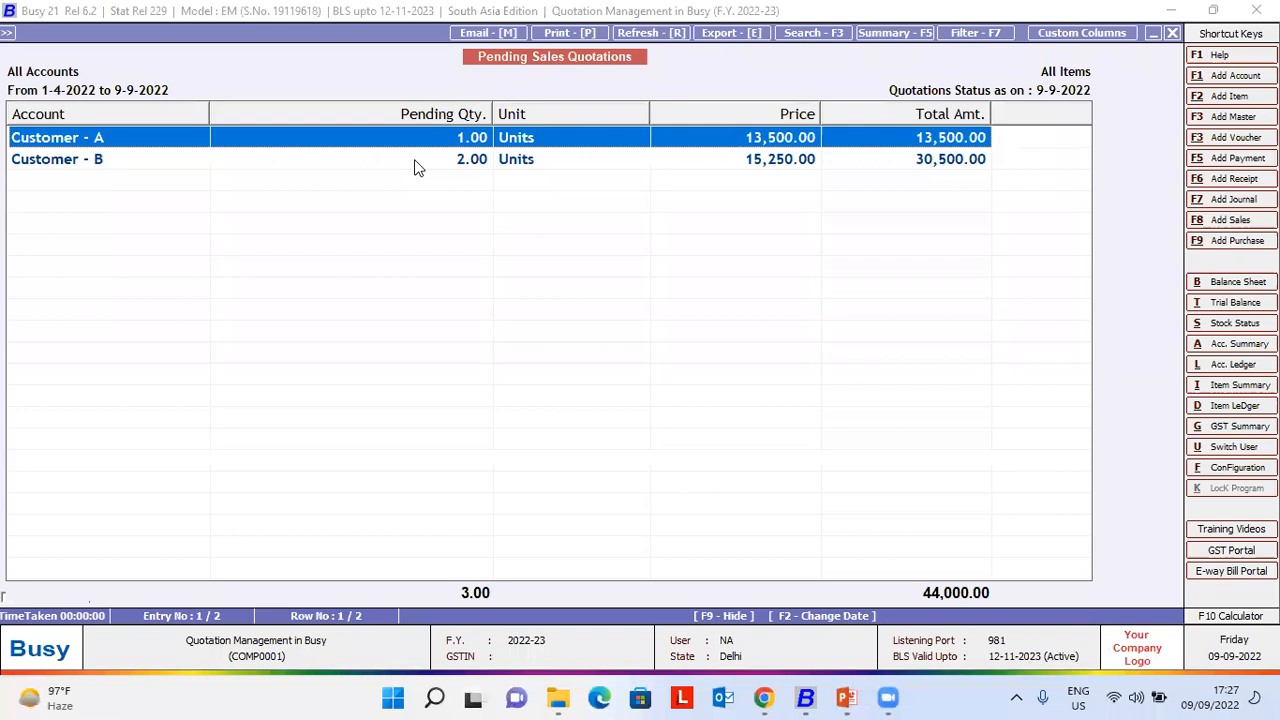
# - Examine the pending quotation items of Customer - A and of Customer - B in turn
pyautogui.press('Return')
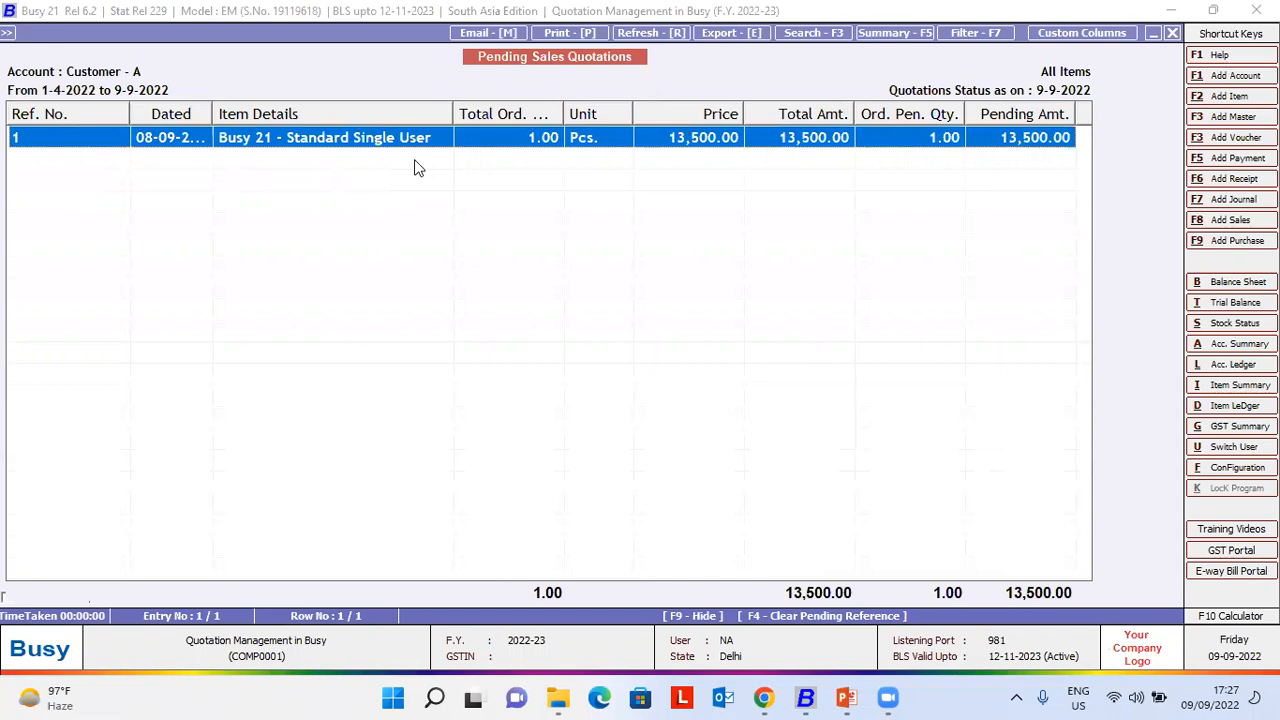
pyautogui.press('Escape')
pyautogui.press('Down')
pyautogui.press('Return')
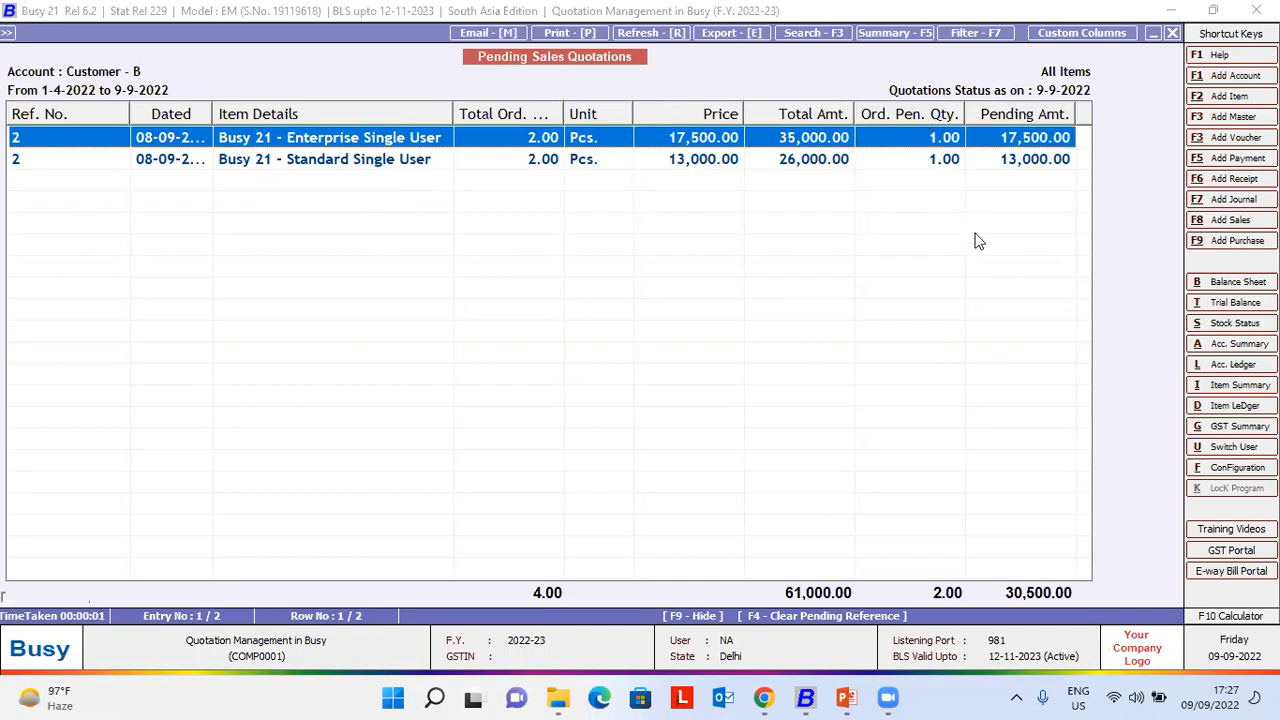
pyautogui.press('Escape')
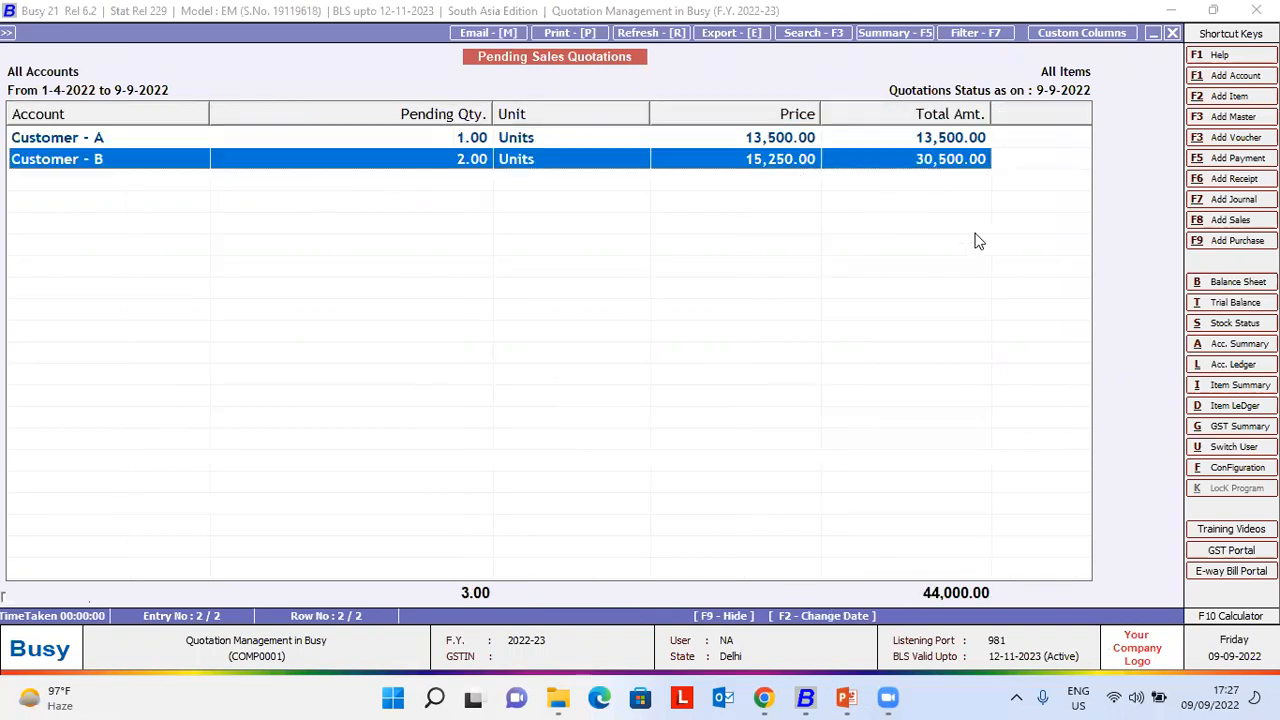
# - Close the pending sales quotations report and open the date-wise Quotation-wise Statement for sales quotations
pyautogui.press('Escape')
pyautogui.press('Escape')
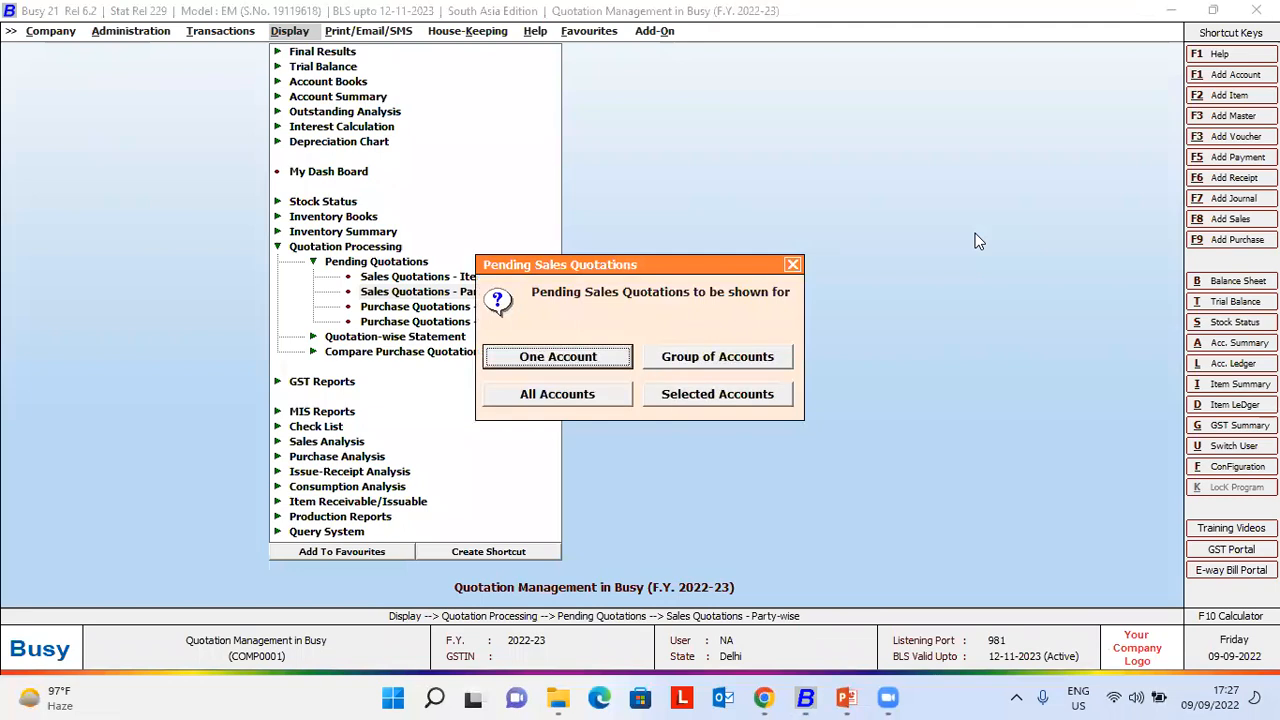
pyautogui.press('Escape')
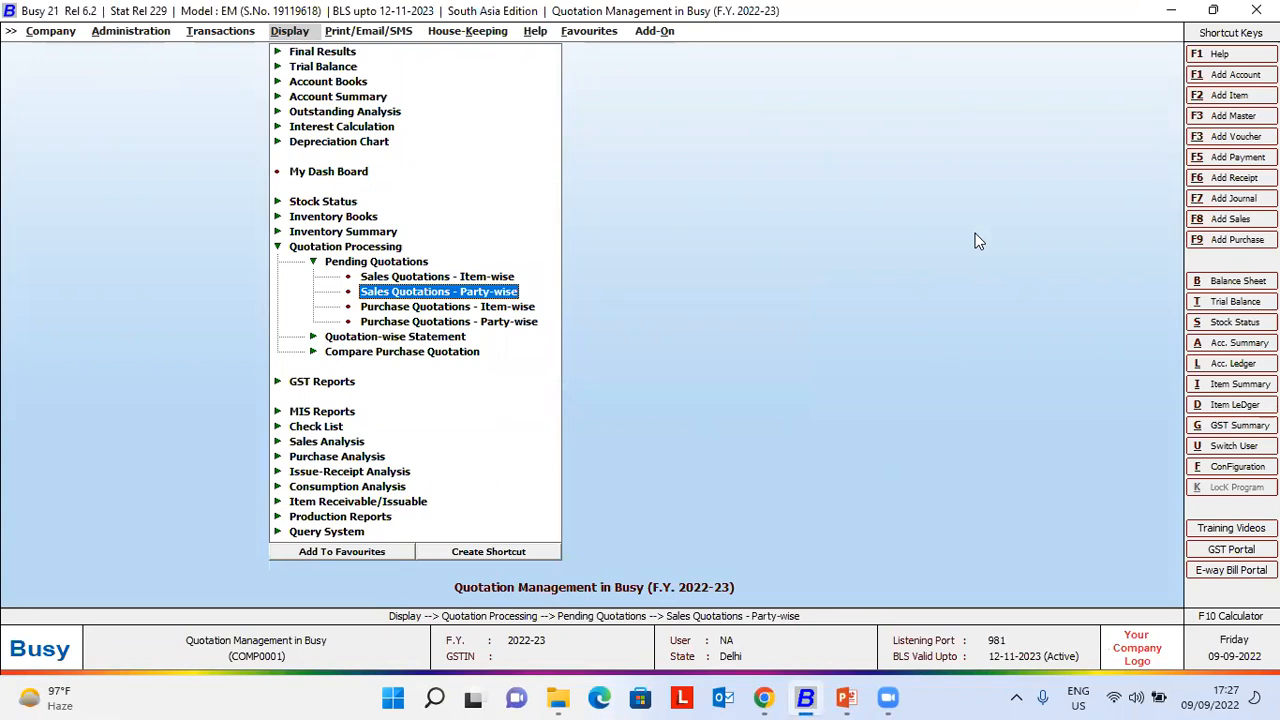
pyautogui.press('Escape')
pyautogui.press('Down')
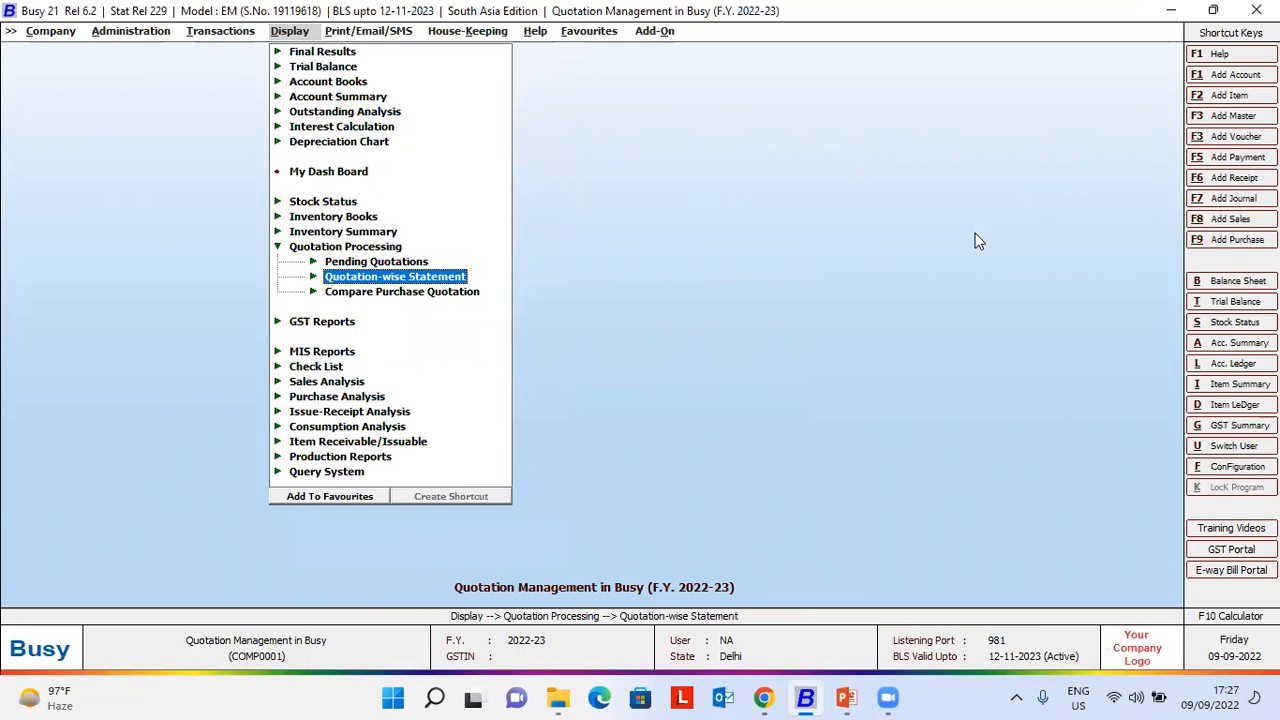
pyautogui.press('Return')
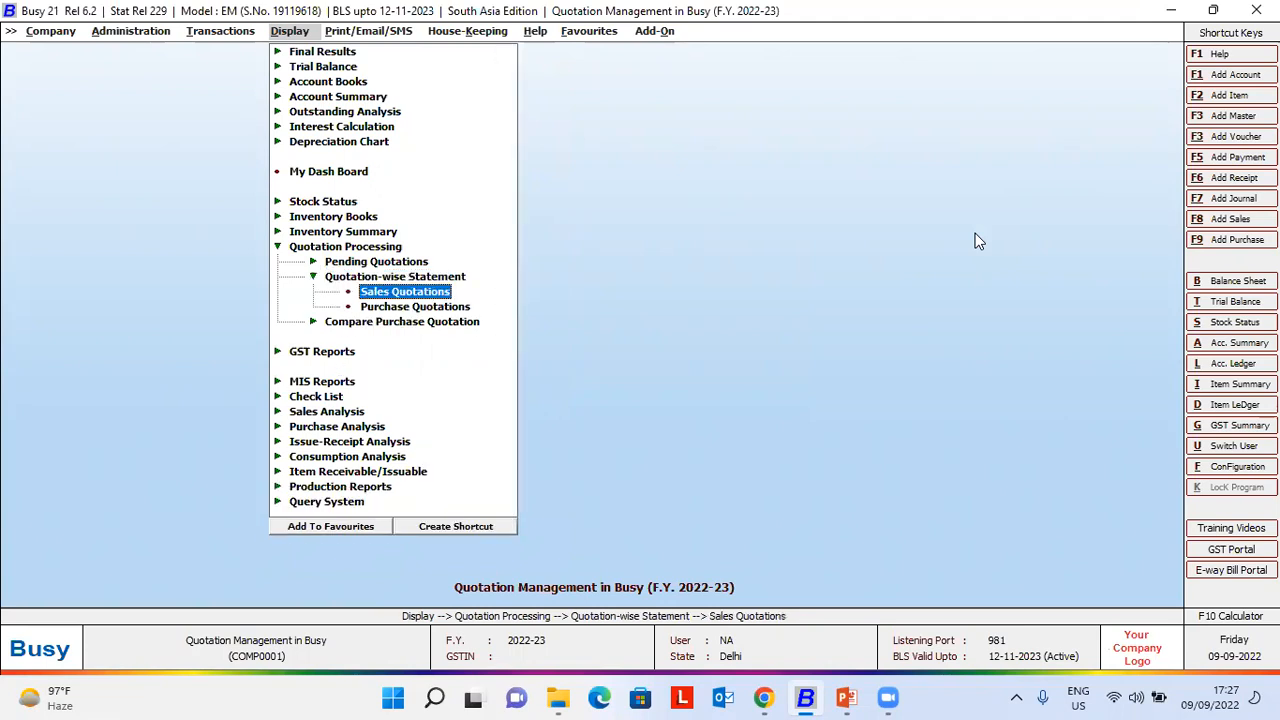
pyautogui.press('Return')
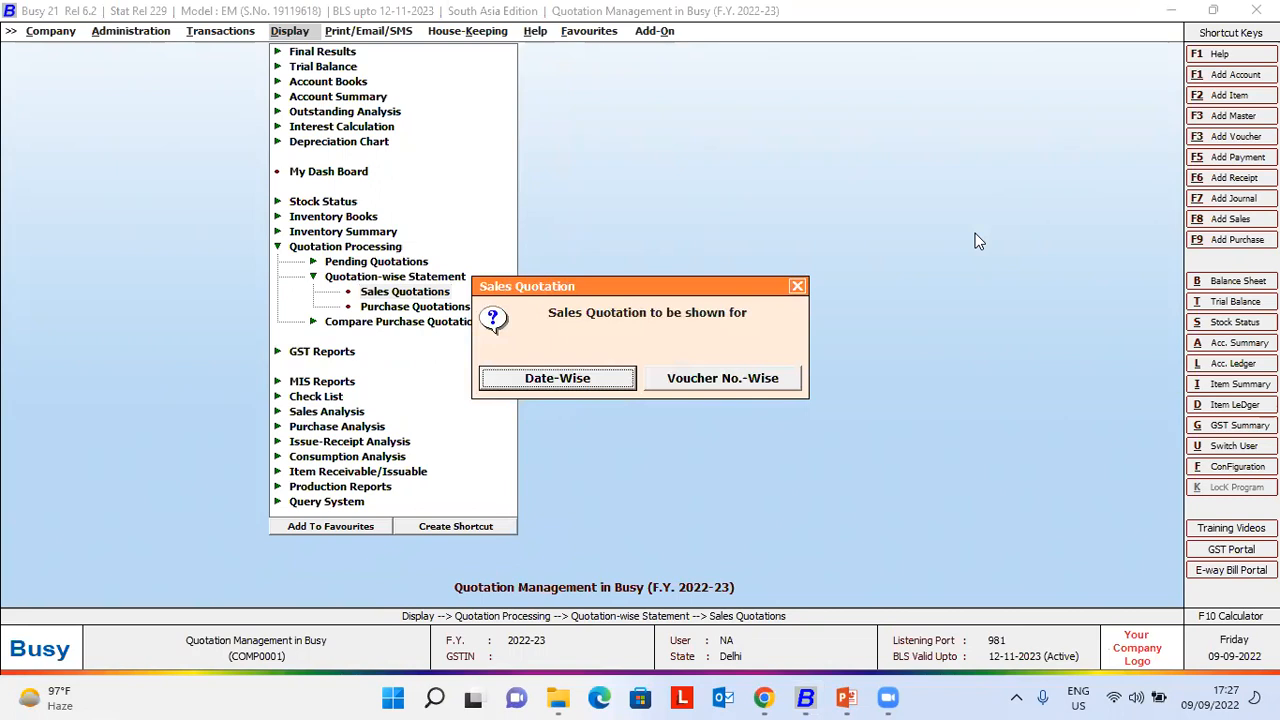
pyautogui.press('Return')
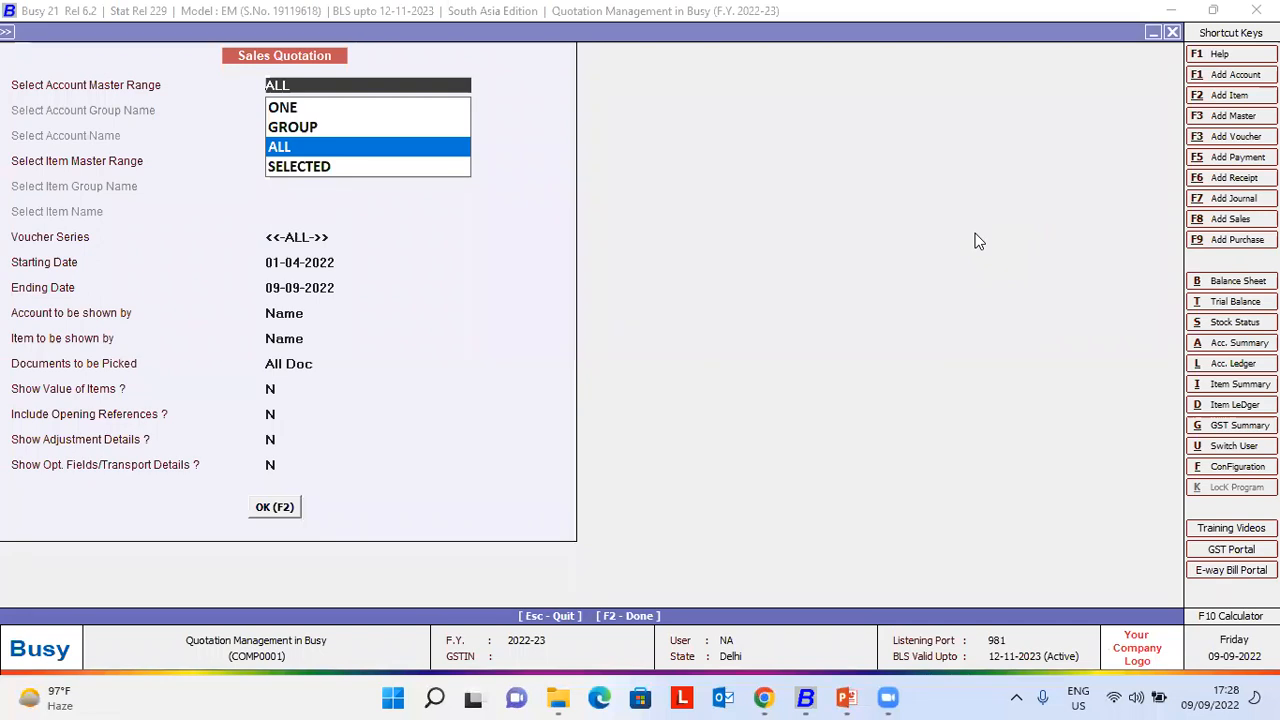
# - Generate the statement for all accounts, items and documents from 01-04-2022 to 09-09-2022, showing value of items and adjustment details
pyautogui.press('Return')
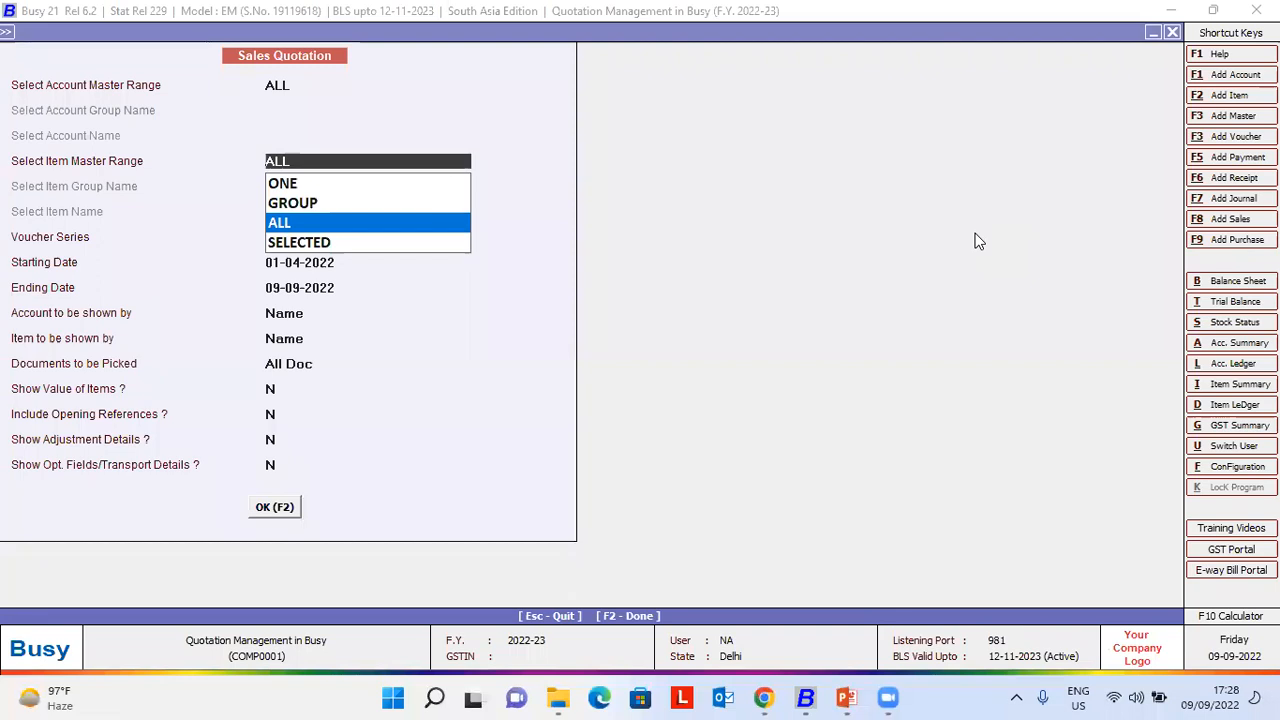
pyautogui.press('Return')
pyautogui.press('Return')
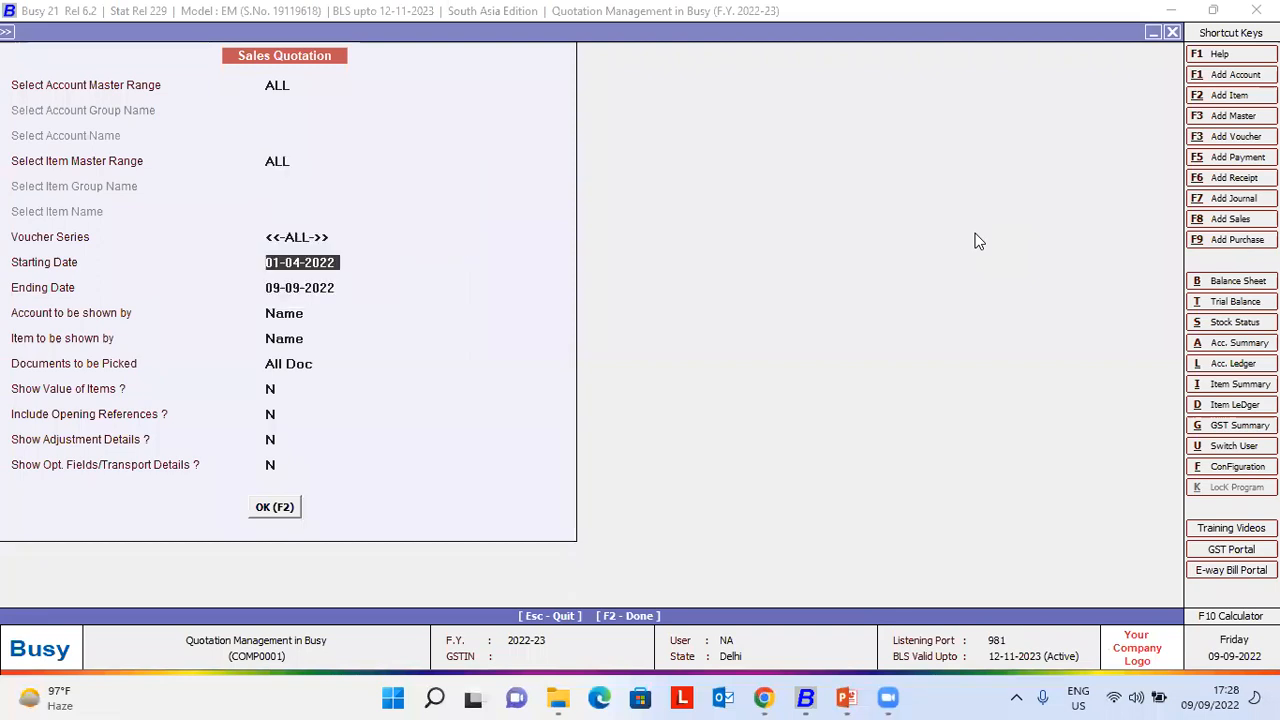
pyautogui.press('Return')
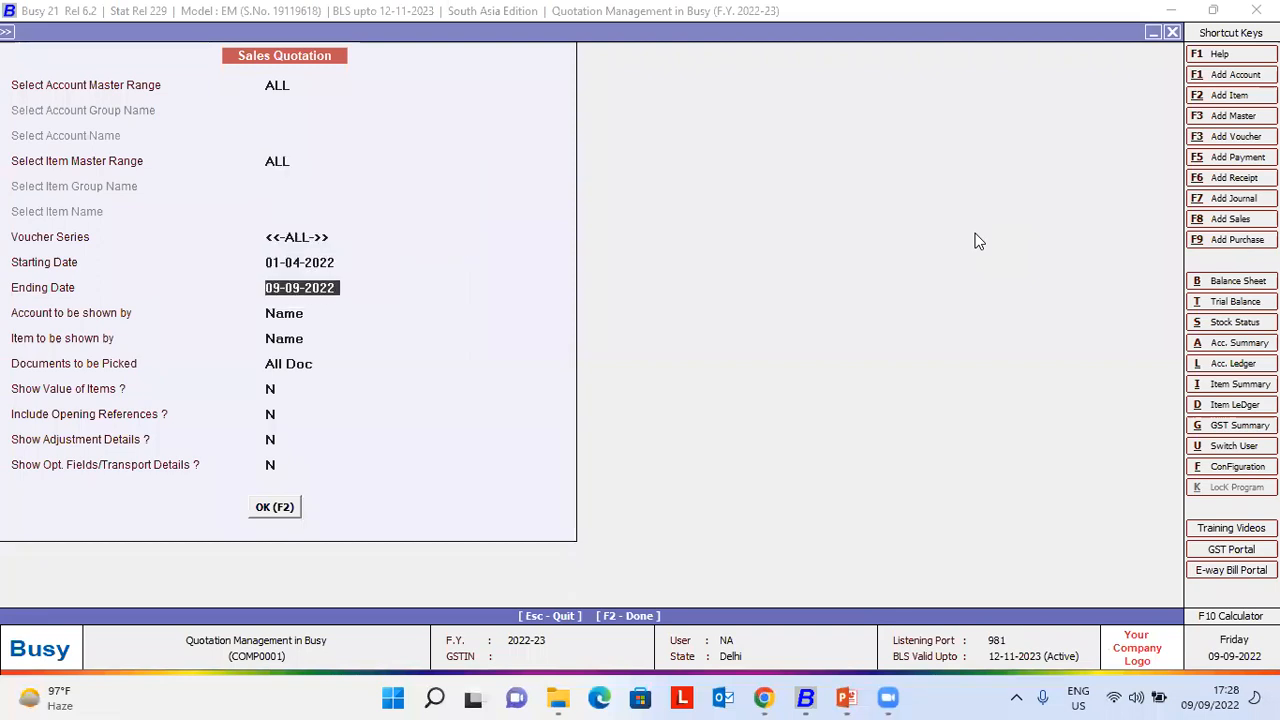
pyautogui.press('Return')
pyautogui.press('Return')
pyautogui.press('Return')
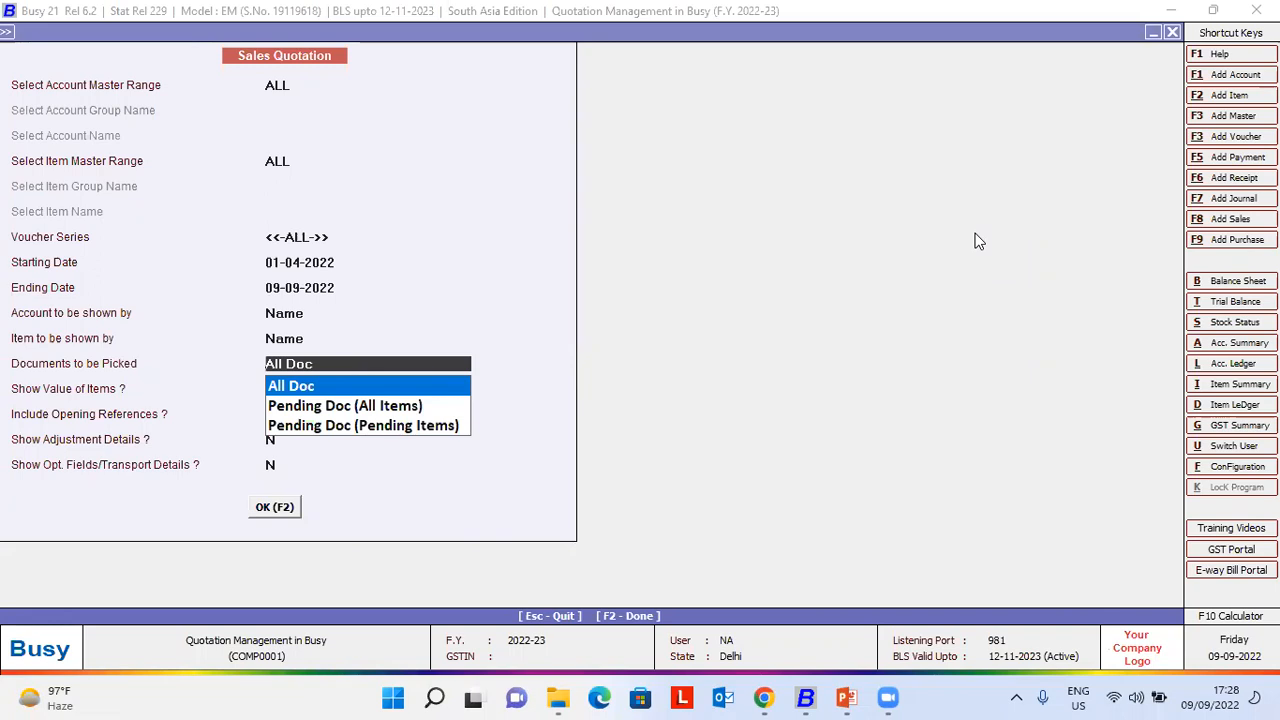
pyautogui.press('Return')
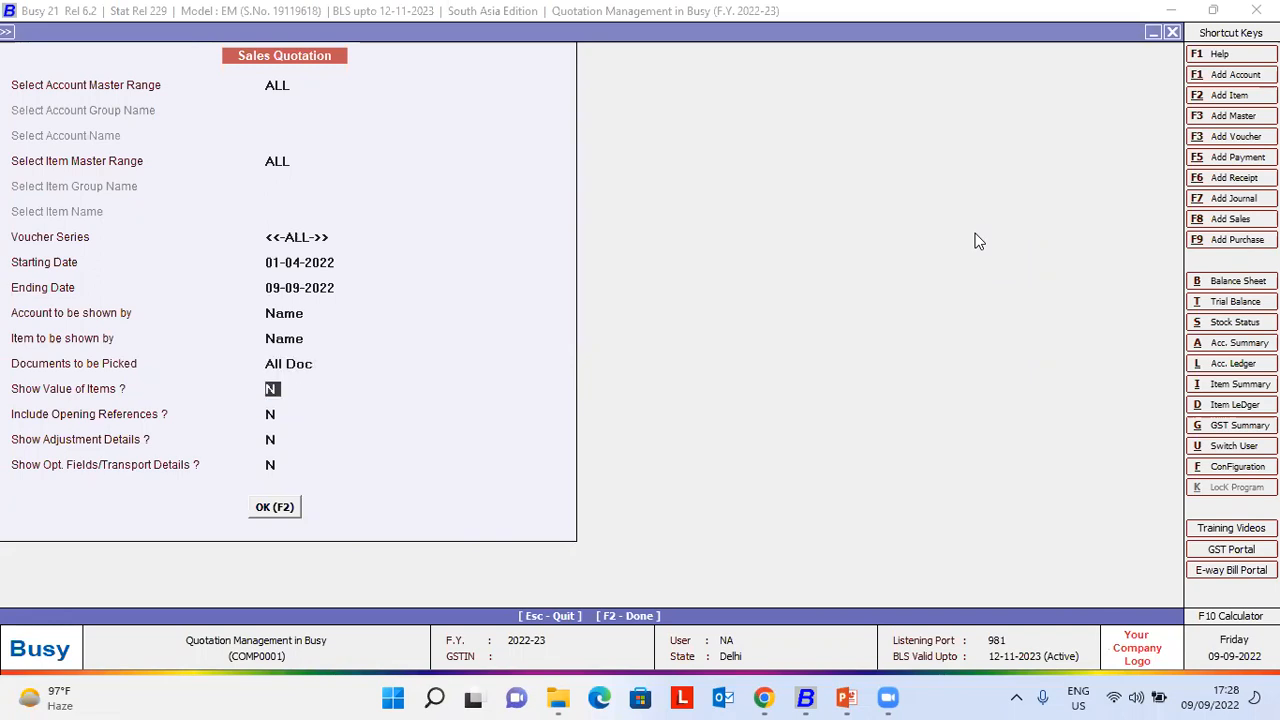
pyautogui.write('Y')
pyautogui.press('Return')
pyautogui.press('Return')
pyautogui.write('Y')
pyautogui.press('Return')
pyautogui.press('Return')
pyautogui.press('Return')
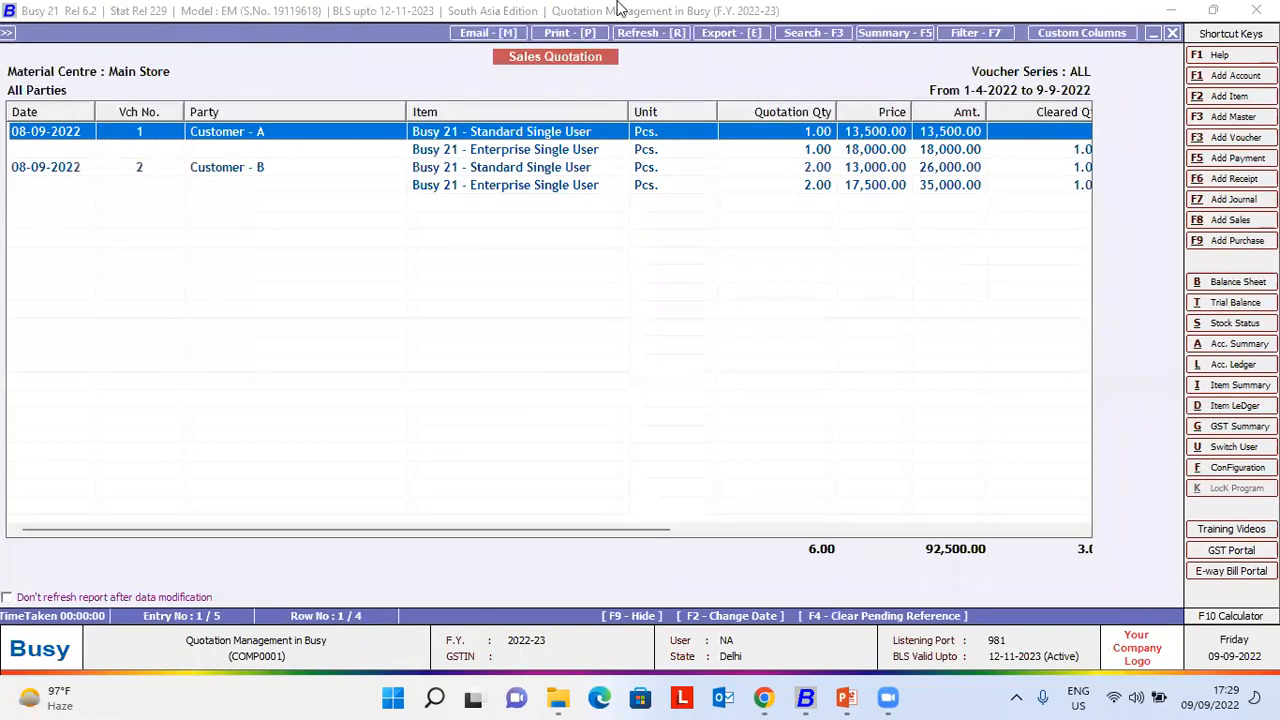
# - Narrow the Party column and examine the cleared and pending quantities of Customer - A's two quotation items
pyautogui.moveTo(407, 111); pyautogui.dragTo(285, 111)
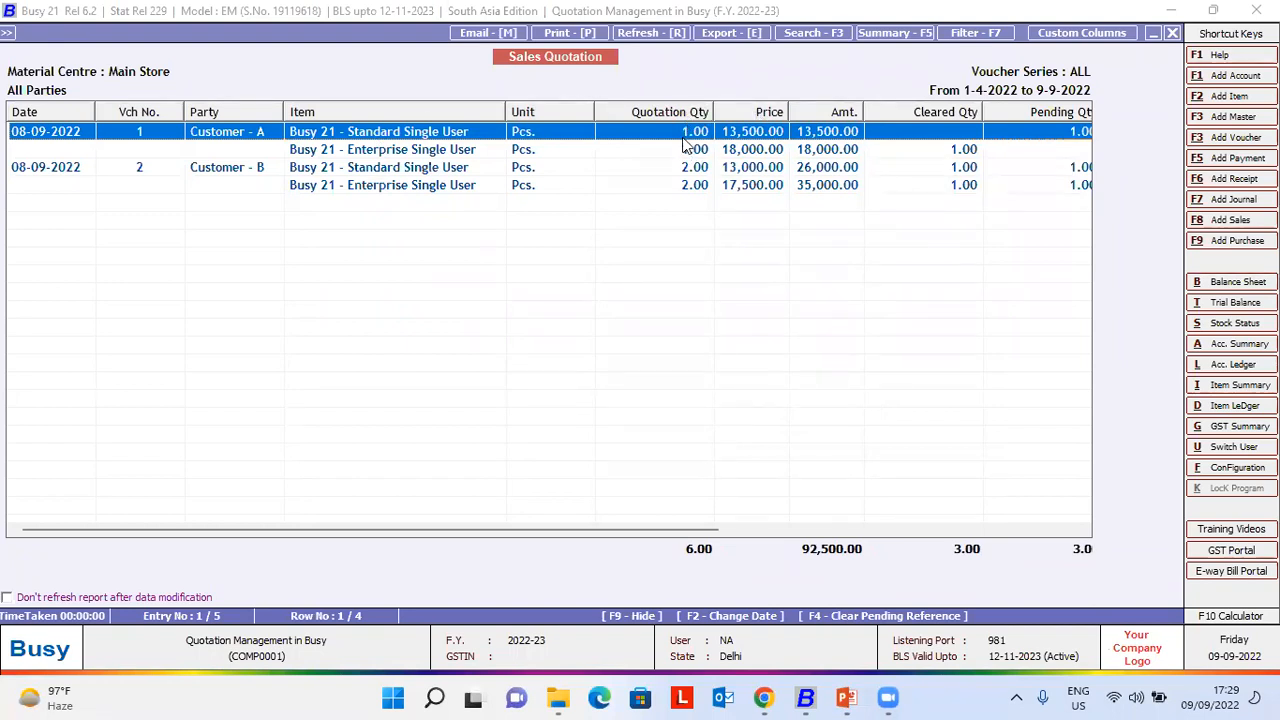
pyautogui.hscroll(6, 685, 146)
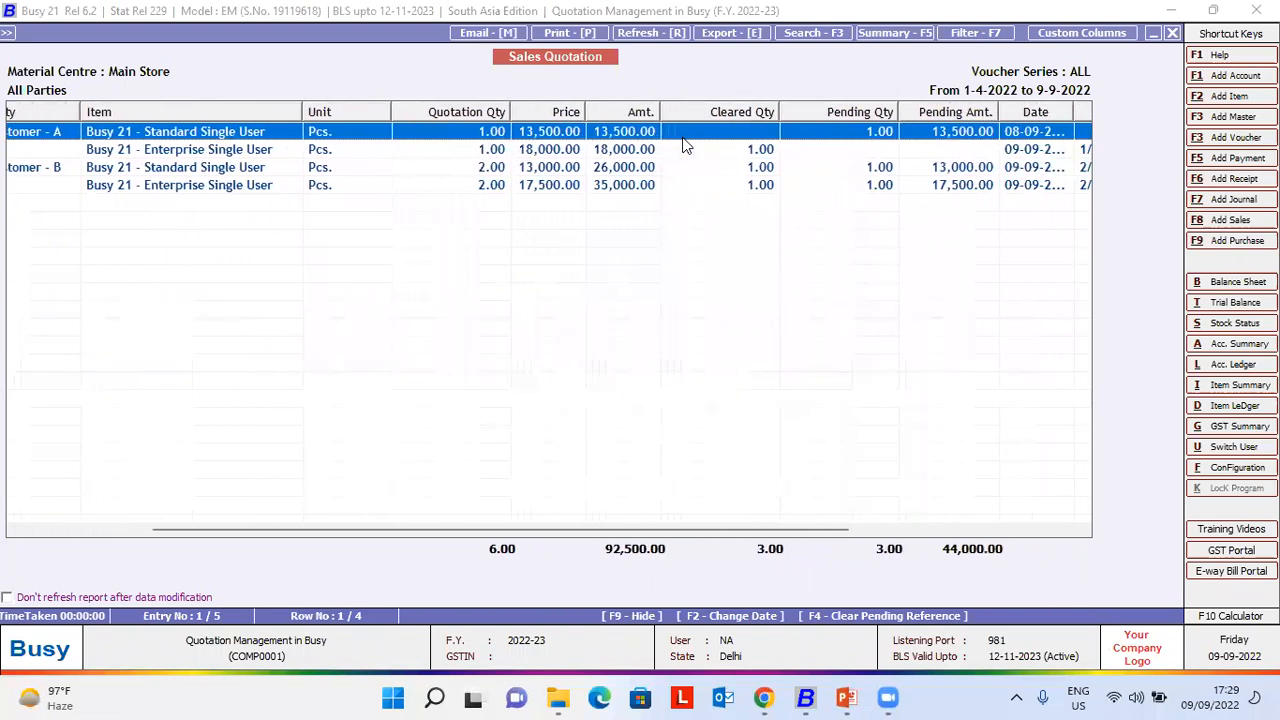
pyautogui.hscroll(1, 685, 146)
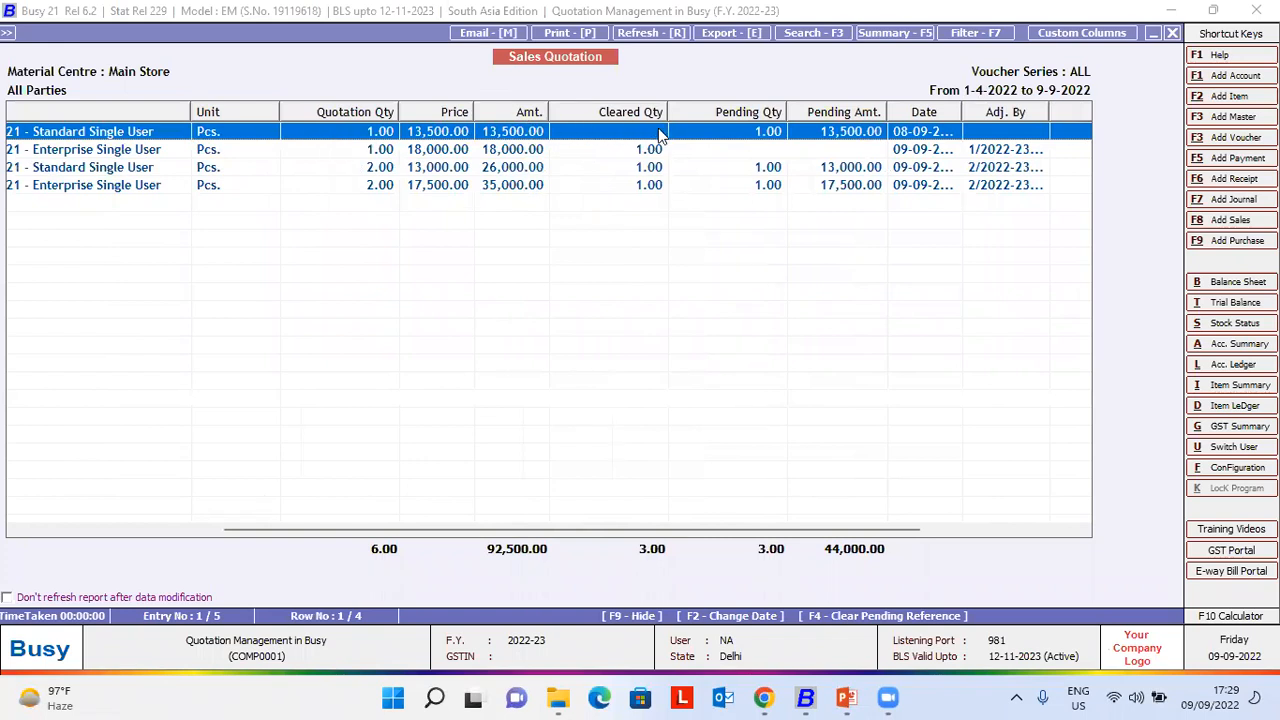
pyautogui.press('Down')
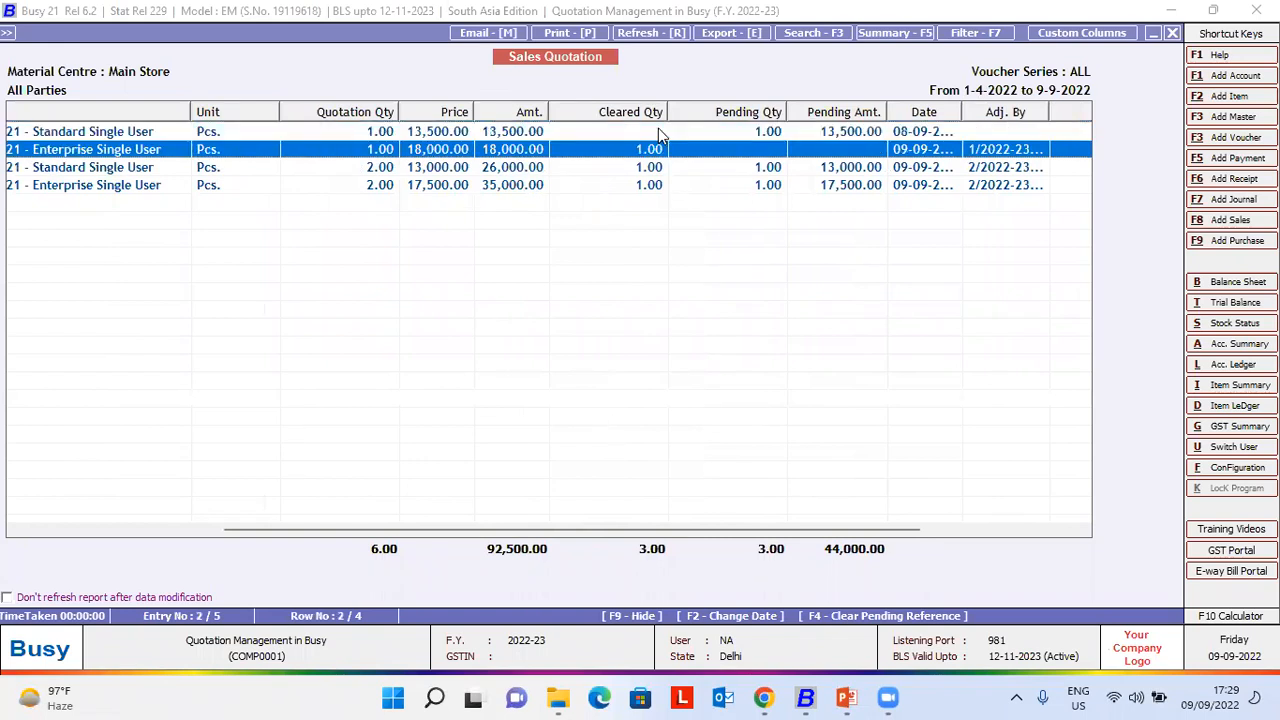
pyautogui.click(658, 131)
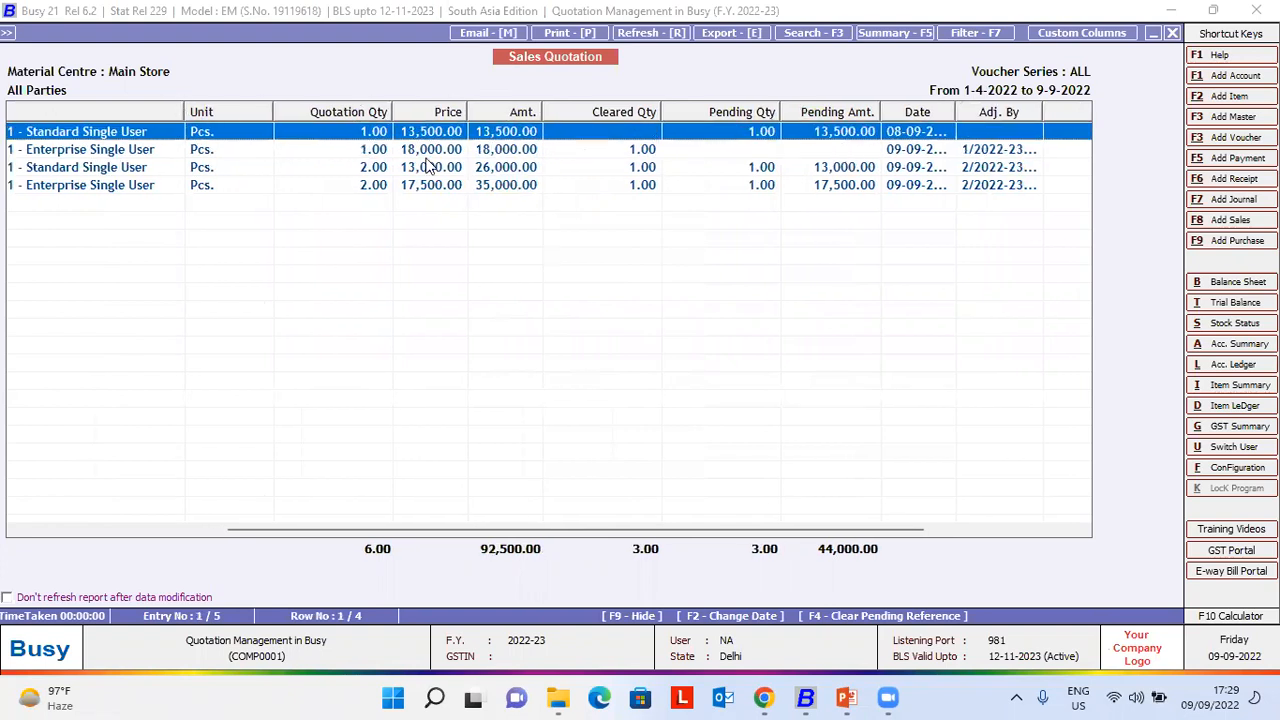
pyautogui.click(603, 150)
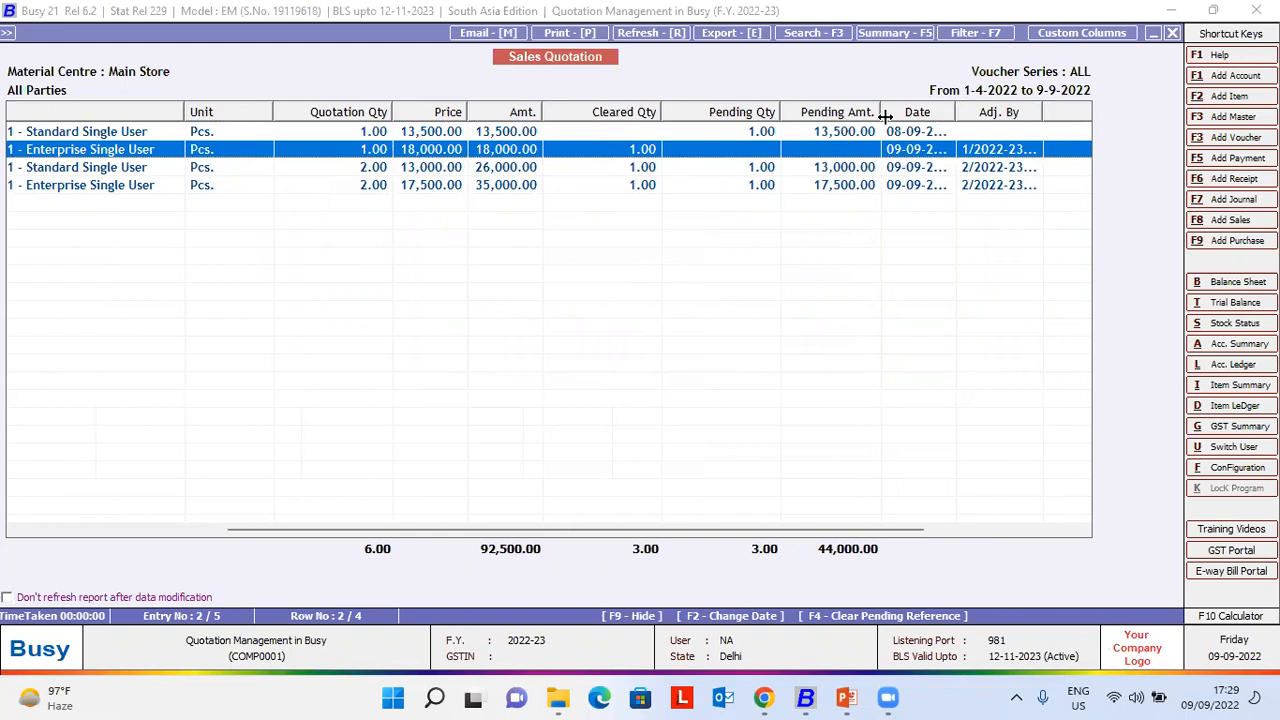
# - Widen the Adj. By column and the adjacent Date column to show their full entries
pyautogui.moveTo(652, 528); pyautogui.dragTo(849, 523)
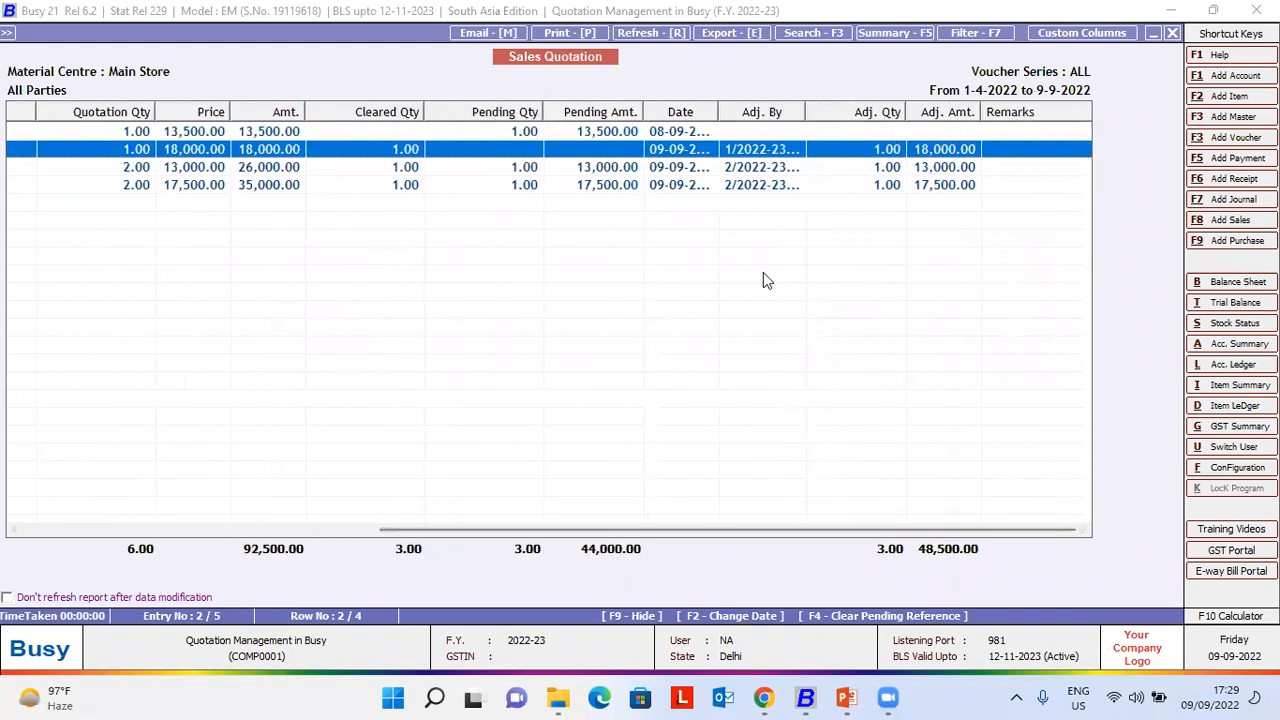
pyautogui.moveTo(806, 112); pyautogui.dragTo(845, 112)
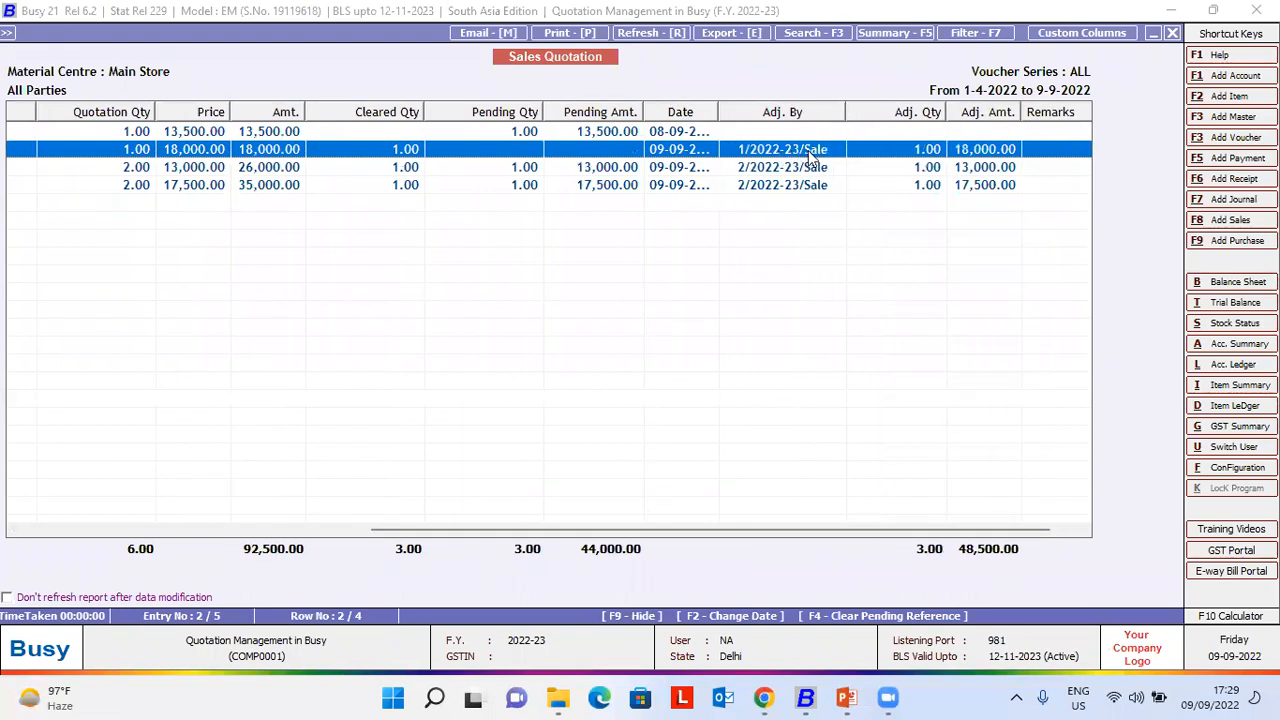
pyautogui.moveTo(719, 105); pyautogui.dragTo(759, 104)
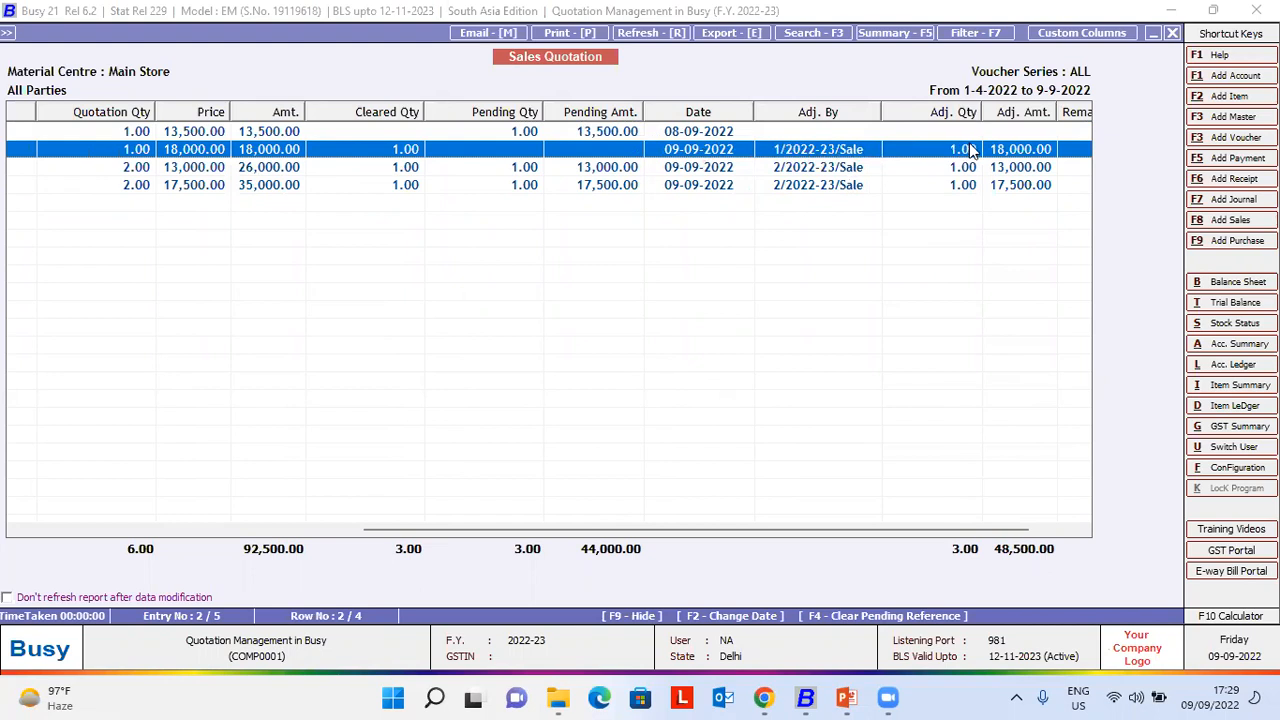
# - Examine the adjusted quantity, adjusted amount and remarks, and compare them with each party's quoted items
pyautogui.press('Right')
pyautogui.press('Right')
pyautogui.press('Right')
pyautogui.press('Right')
pyautogui.press('Right')
pyautogui.press('Right')
pyautogui.press('Right')
pyautogui.press('Right')
pyautogui.press('Right')
pyautogui.press('Right')
pyautogui.press('Right')
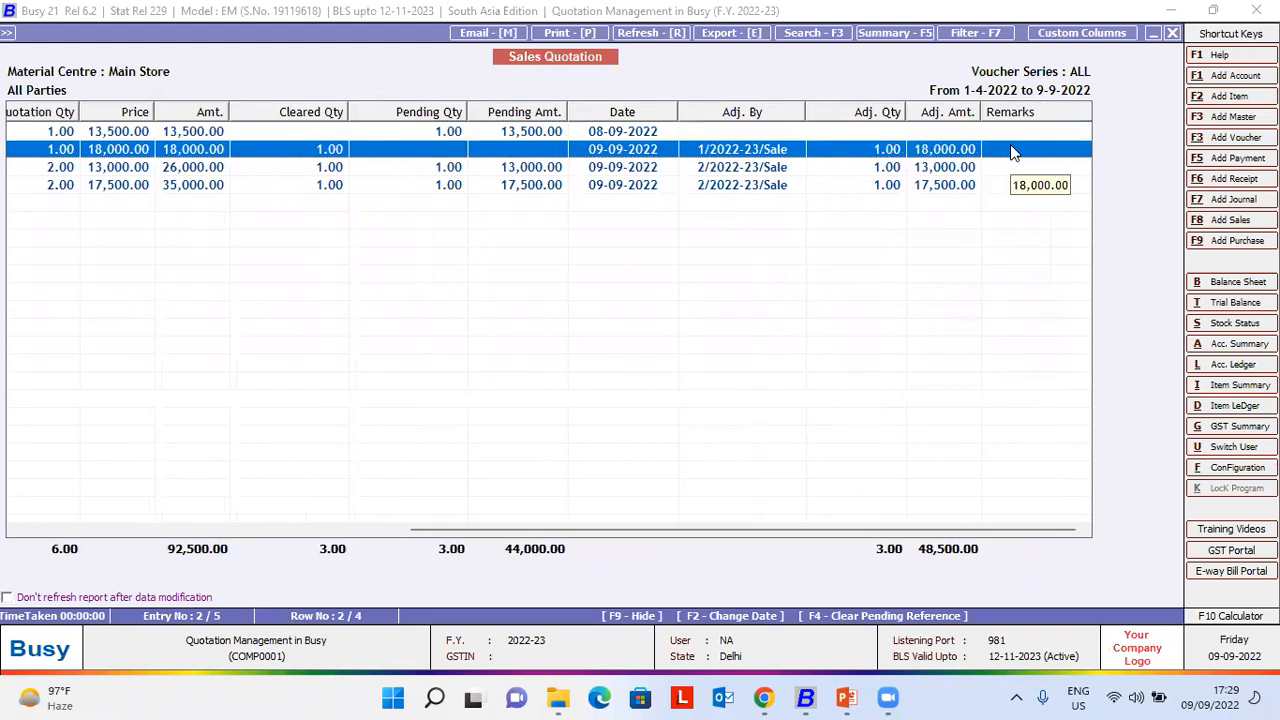
pyautogui.press('Left')
pyautogui.press('Left')
pyautogui.press('Left')
pyautogui.press('Left')
pyautogui.press('Left')
pyautogui.press('Left')
pyautogui.press('Left')
pyautogui.press('Left')
pyautogui.press('Left')
pyautogui.press('Left')
pyautogui.press('Left')
pyautogui.press('Left')
pyautogui.press('Left')
pyautogui.press('Left')
pyautogui.press('Left')
pyautogui.press('Left')
pyautogui.press('Left')
pyautogui.press('Left')
pyautogui.press('Left')
pyautogui.press('Left')
pyautogui.press('Left')
pyautogui.press('Left')
pyautogui.press('Left')
pyautogui.press('Left')
pyautogui.press('Left')
pyautogui.press('Left')
pyautogui.press('Left')
pyautogui.press('Left')
pyautogui.press('Left')
pyautogui.press('Left')
pyautogui.press('Left')
pyautogui.press('Left')
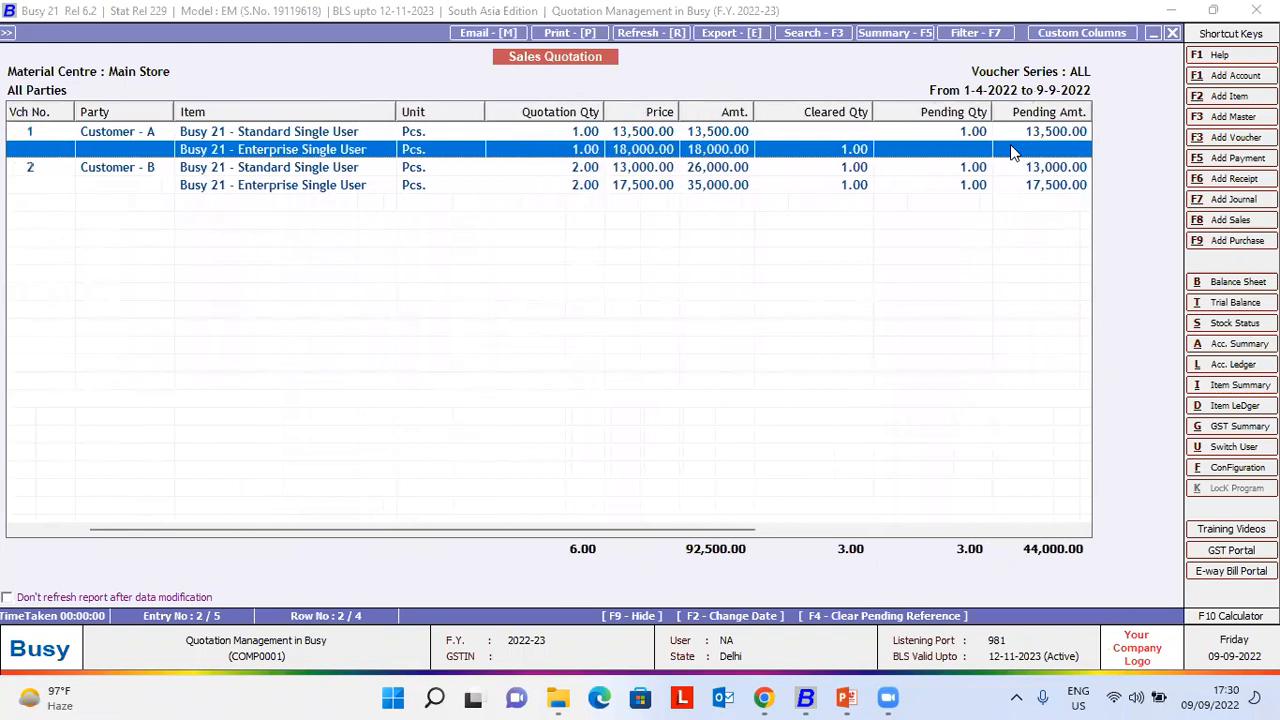
pyautogui.press('Left')
pyautogui.press('Left')
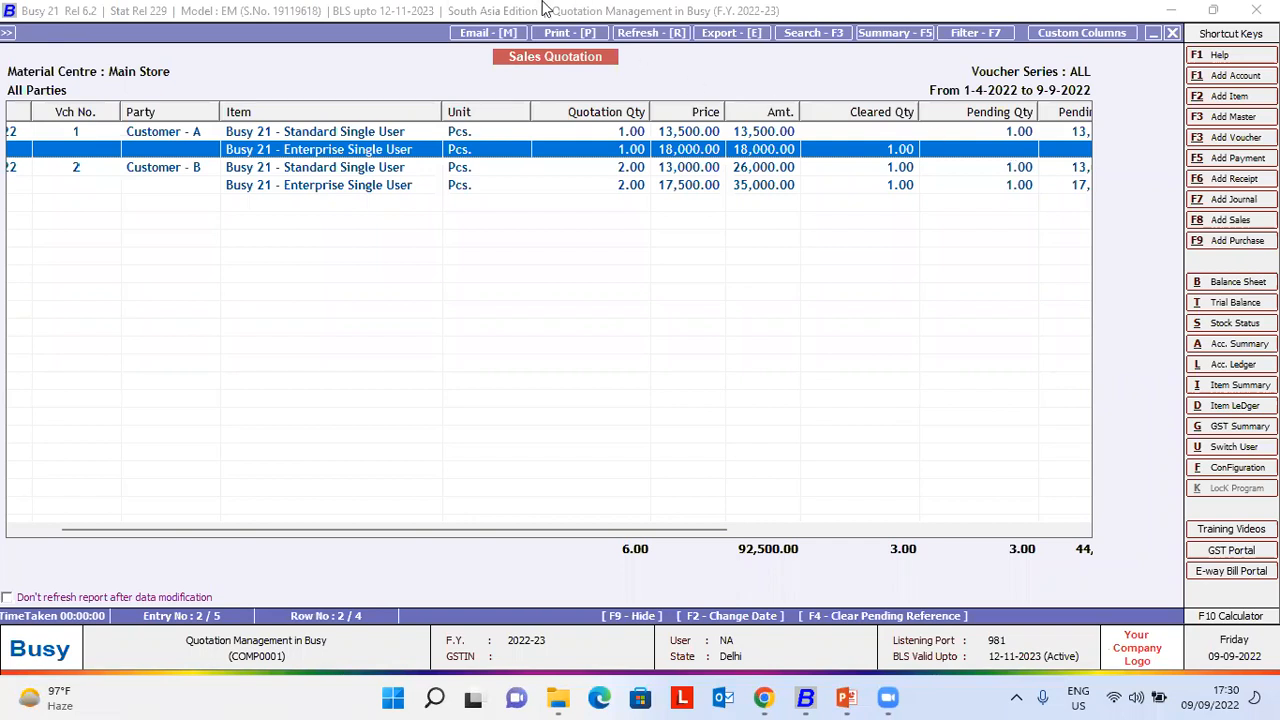
# - Clear the pending 1.00 Pcs. of Customer - A's Busy 21 - Standard Single User quotation, dated 08-09-2022, with the remark Closed
pyautogui.click(392, 131)
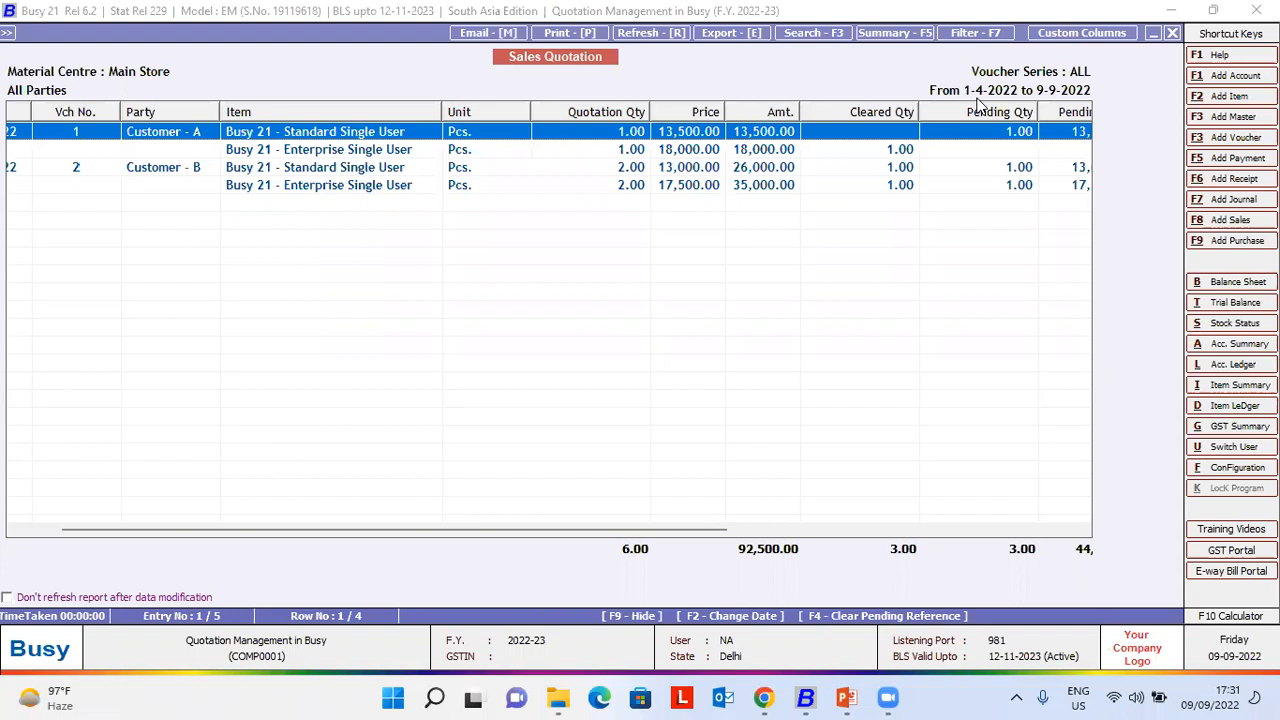
pyautogui.press('F4')
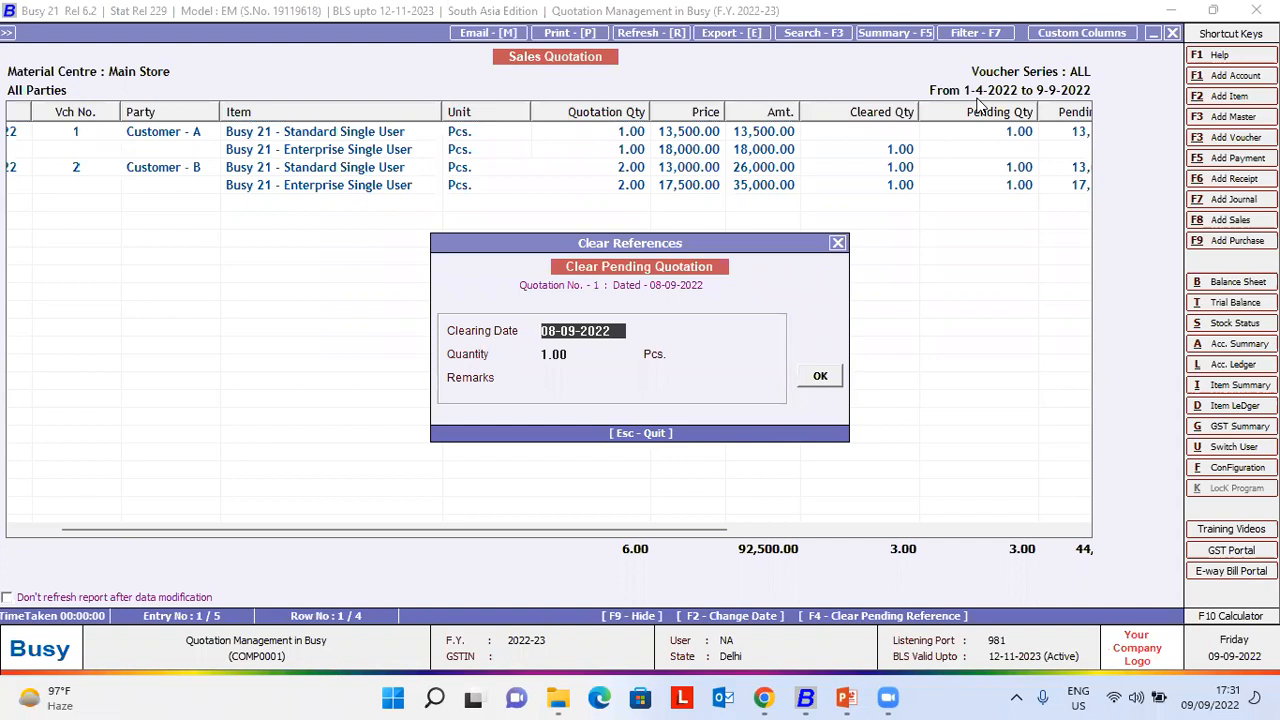
pyautogui.press('Return')
pyautogui.press('Return')
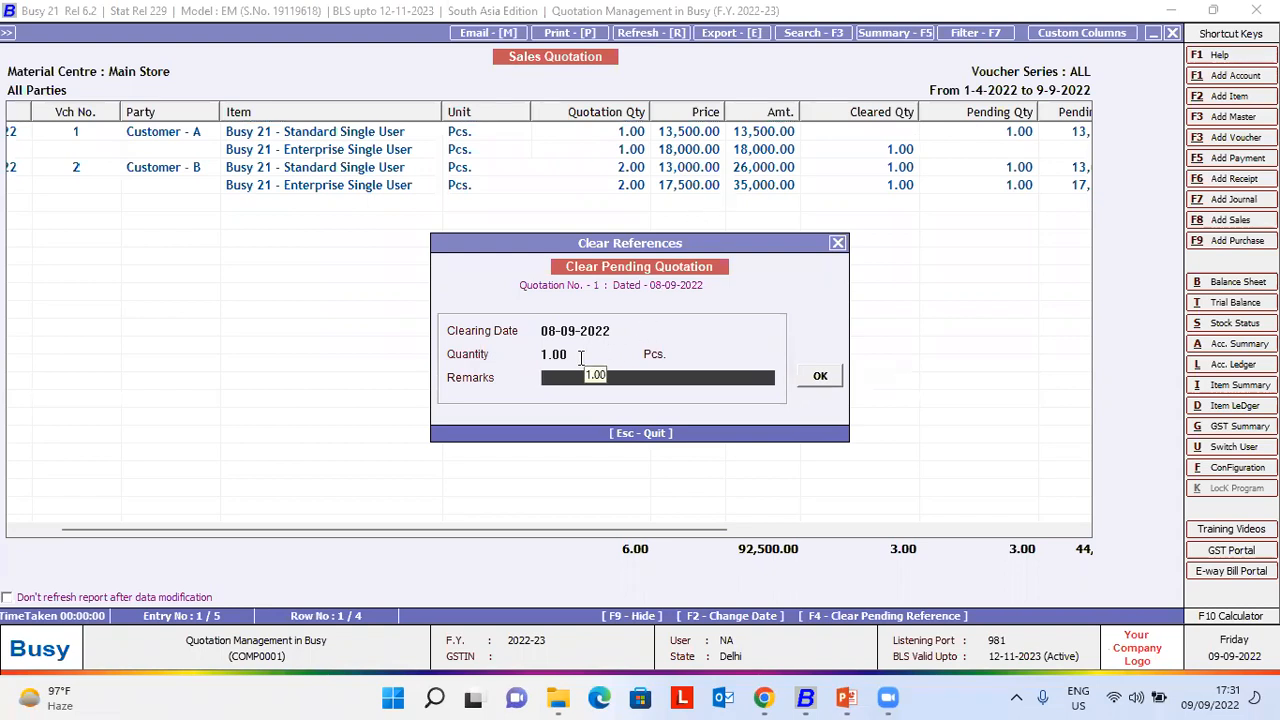
pyautogui.write('Closed')
pyautogui.press('Return')
pyautogui.press('Return')
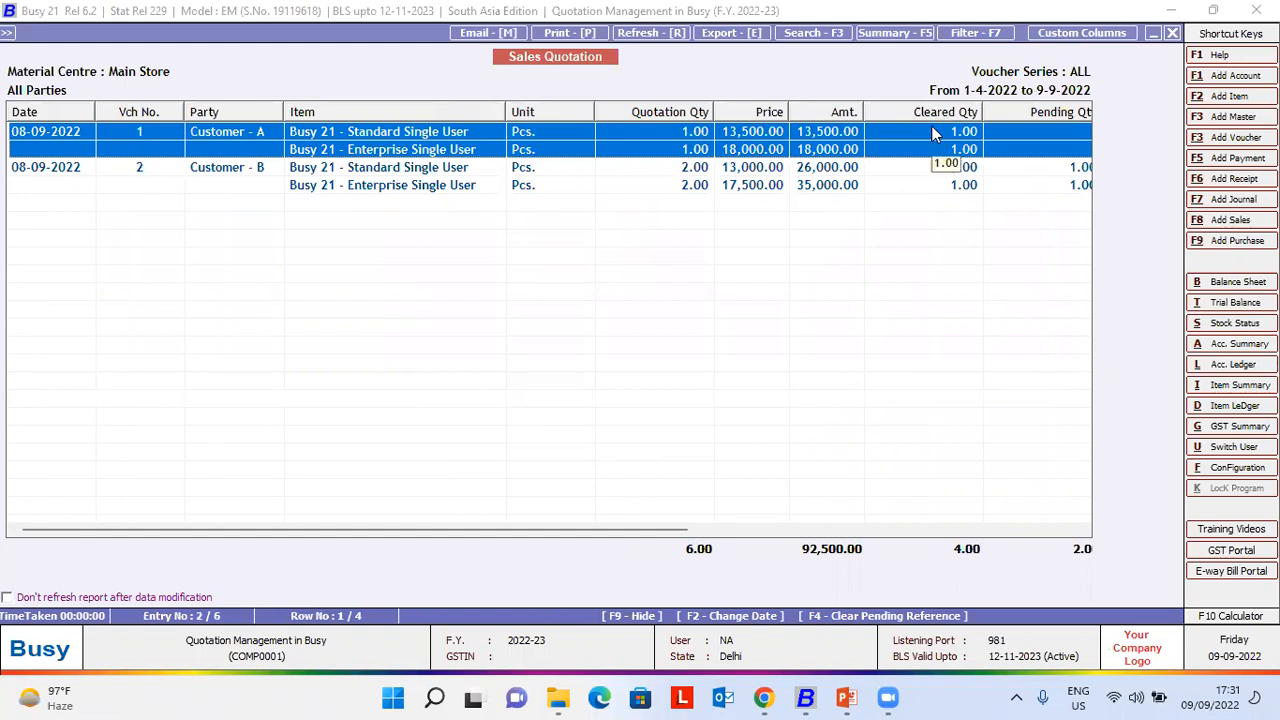
# - Examine the adjustment details and remarks of Customer - A's manually cleared Standard Single User item
pyautogui.press('Down')
pyautogui.press('Right')
pyautogui.press('Right')
pyautogui.press('Right')
pyautogui.press('Right')
pyautogui.press('Right')
pyautogui.press('Right')
pyautogui.press('Right')
pyautogui.press('Right')
pyautogui.press('Right')
pyautogui.press('Right')
pyautogui.press('Right')
pyautogui.press('Right')
pyautogui.press('Right')
pyautogui.press('Right')
pyautogui.press('Right')
pyautogui.press('Right')
pyautogui.press('Right')
pyautogui.press('Right')
pyautogui.press('Right')
pyautogui.press('Right')
pyautogui.press('Right')
pyautogui.press('Right')
pyautogui.press('Right')
pyautogui.press('Right')
pyautogui.press('Right')
pyautogui.press('Right')
pyautogui.press('Right')
pyautogui.press('Right')
pyautogui.press('Right')
pyautogui.press('Right')
pyautogui.press('Right')
pyautogui.press('Right')
pyautogui.press('Right')
pyautogui.press('Right')
pyautogui.press('Right')
pyautogui.press('Right')
pyautogui.press('Right')
pyautogui.press('Right')
pyautogui.press('Right')
pyautogui.press('Right')
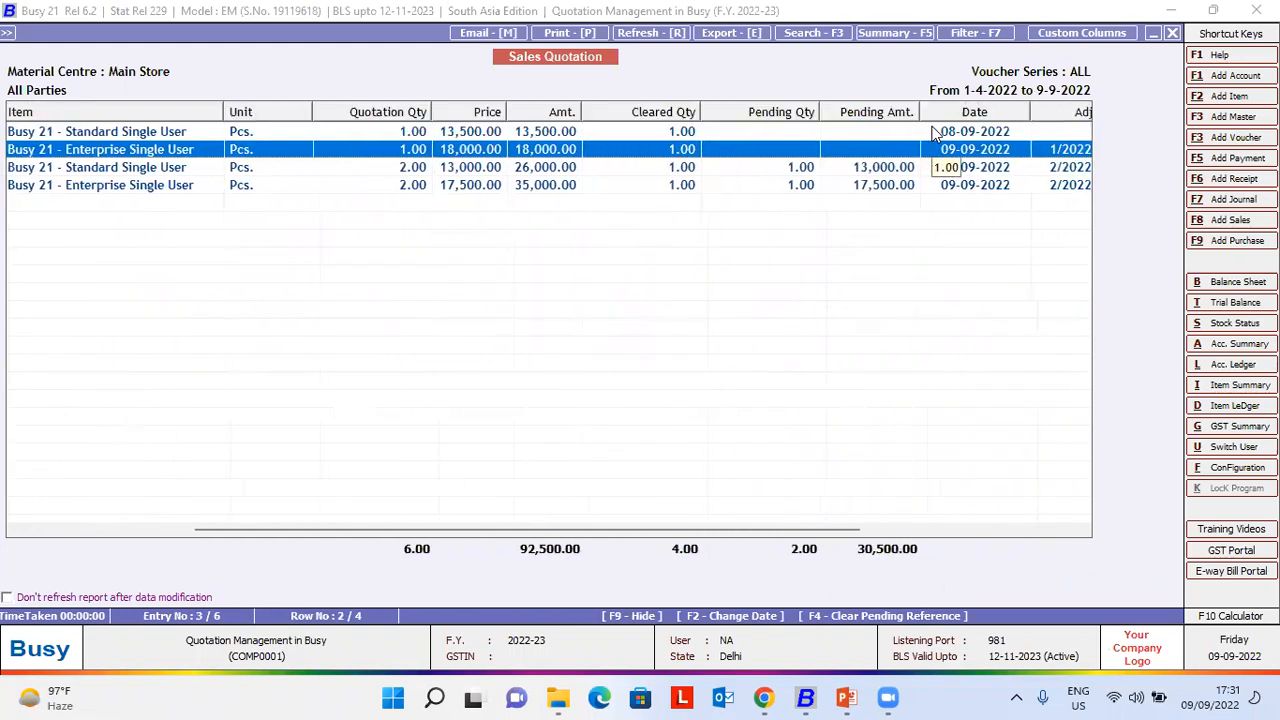
pyautogui.press('Right')
pyautogui.press('Right')
pyautogui.press('Right')
pyautogui.press('Right')
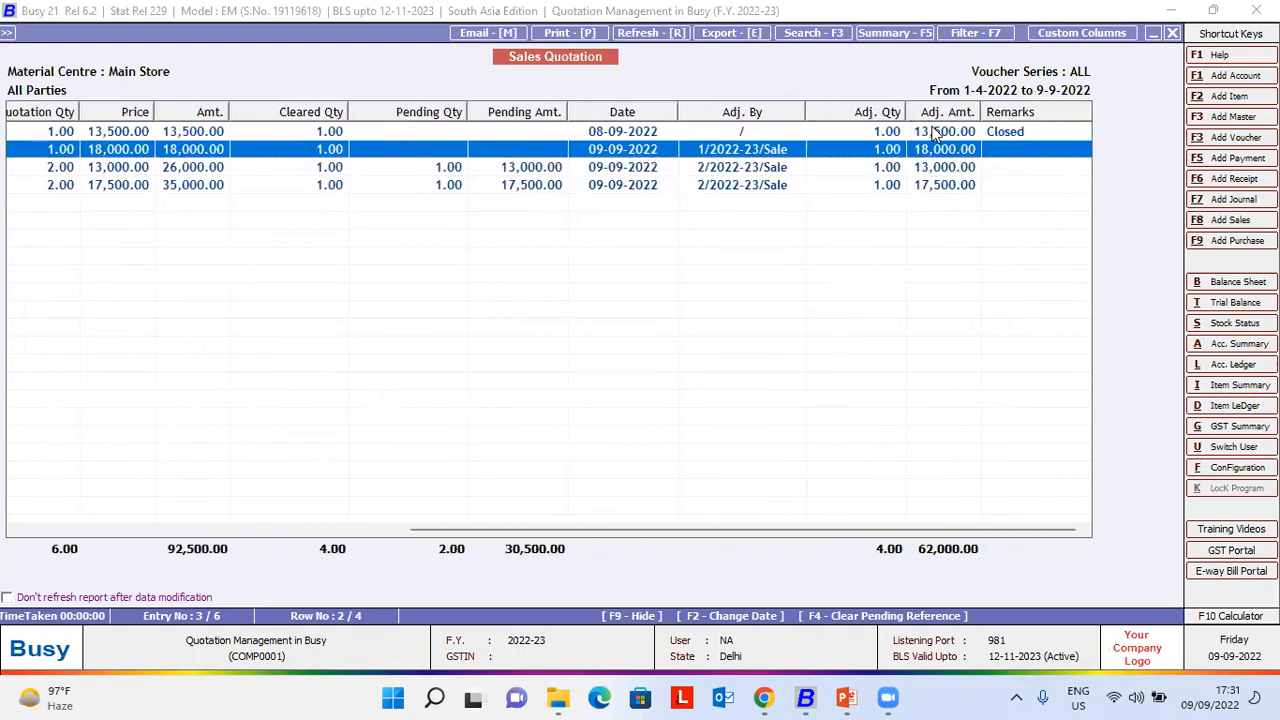
pyautogui.click(934, 132)
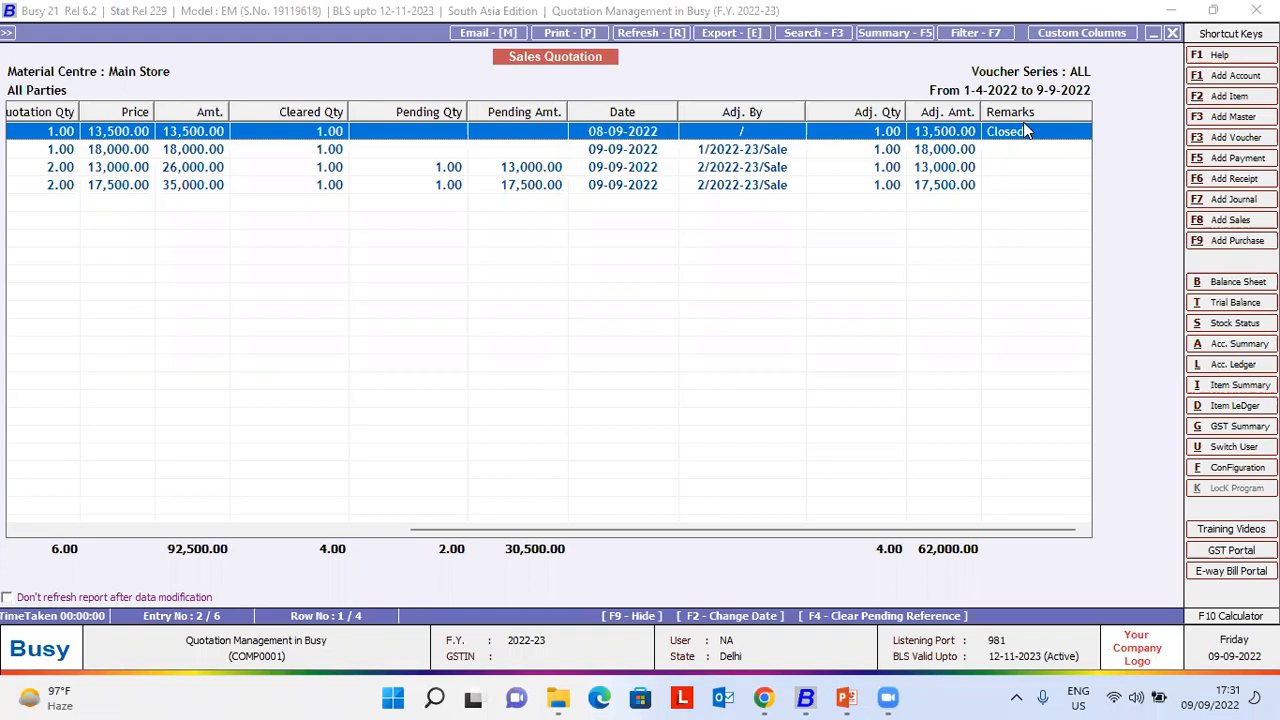
# - Check the cleared and pending quantities of Customer - B's Standard and Enterprise Single User items
pyautogui.press('Left')
pyautogui.press('Left')
pyautogui.press('Left')
pyautogui.press('Left')
pyautogui.press('Left')
pyautogui.press('Left')
pyautogui.press('Left')
pyautogui.press('Left')
pyautogui.press('Left')
pyautogui.press('Left')
pyautogui.press('Left')
pyautogui.press('Left')
pyautogui.press('Left')
pyautogui.press('Left')
pyautogui.press('Left')
pyautogui.press('Left')
pyautogui.press('Left')
pyautogui.press('Left')
pyautogui.press('Left')
pyautogui.press('Left')
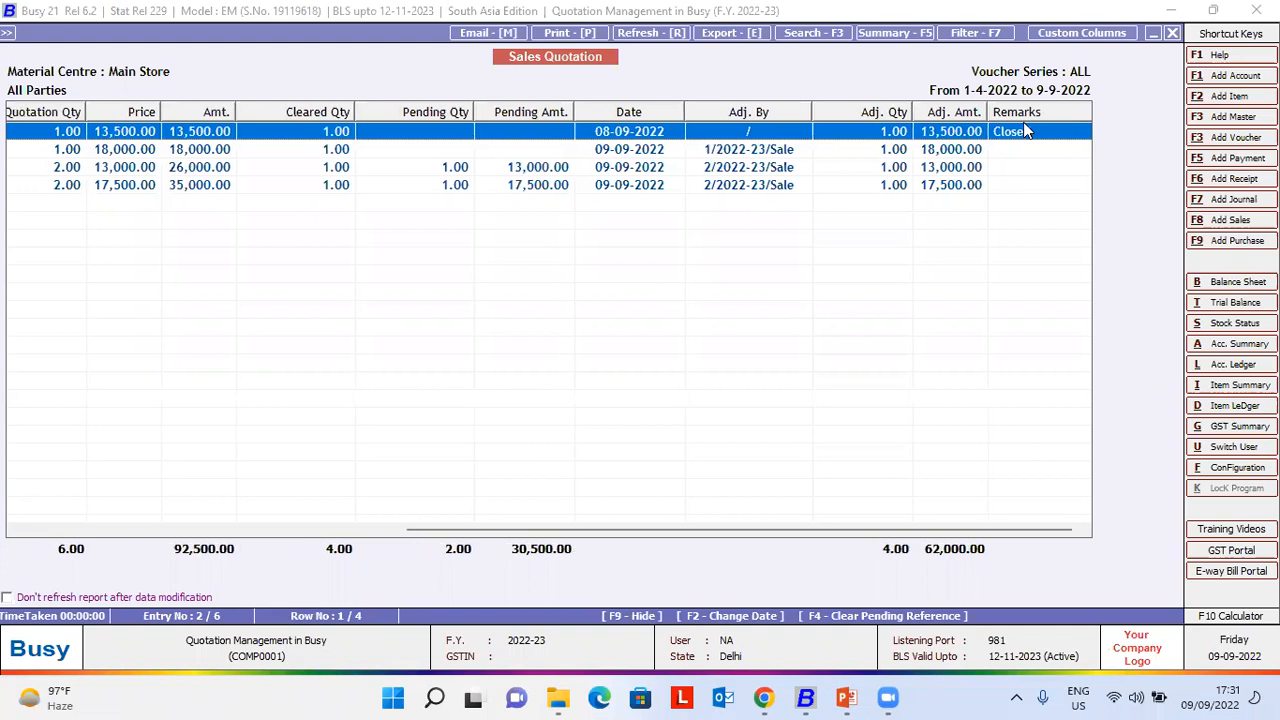
pyautogui.press('Left')
pyautogui.press('Left')
pyautogui.press('Left')
pyautogui.press('Left')
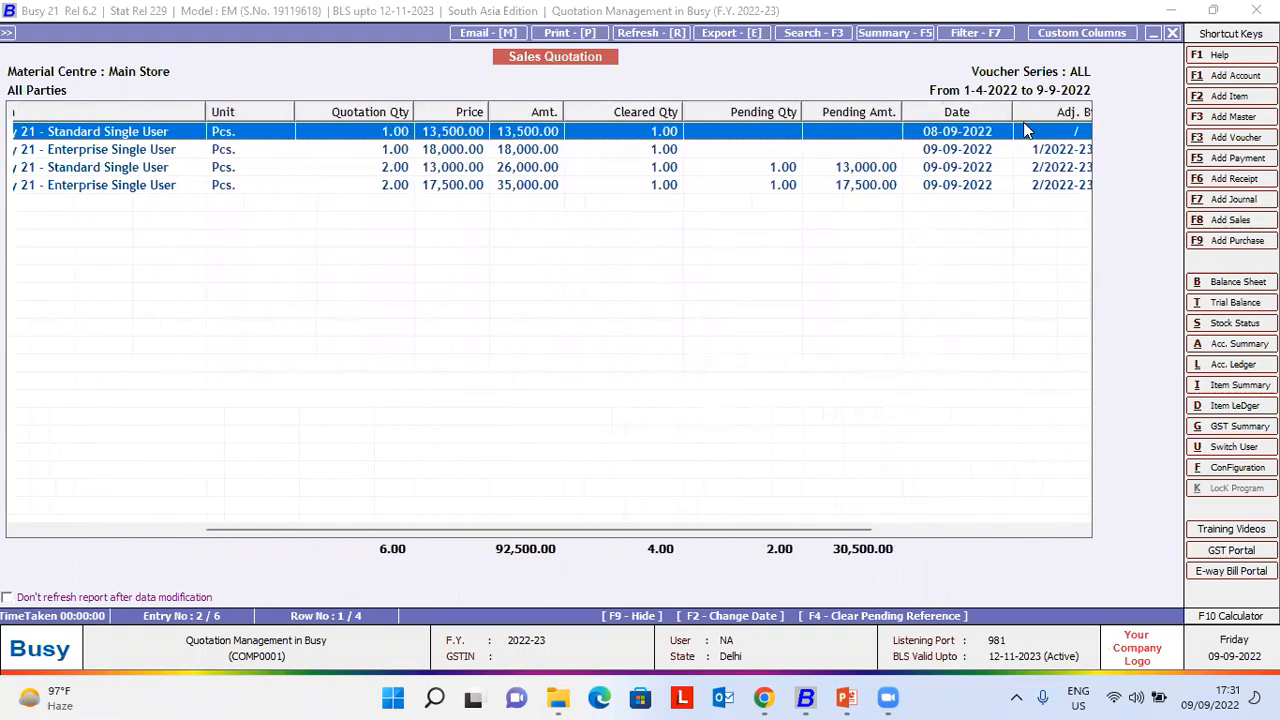
pyautogui.press('Down')
pyautogui.press('Down')
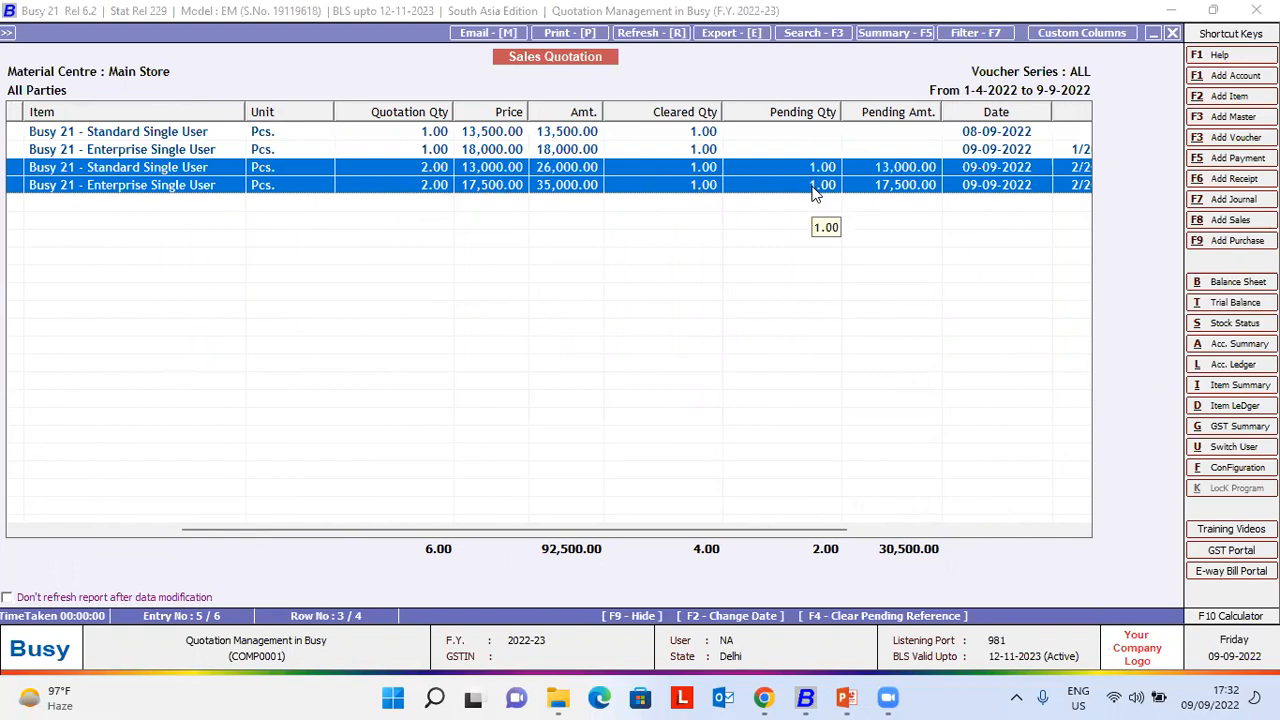
pyautogui.hotkey('shift', 'Up')
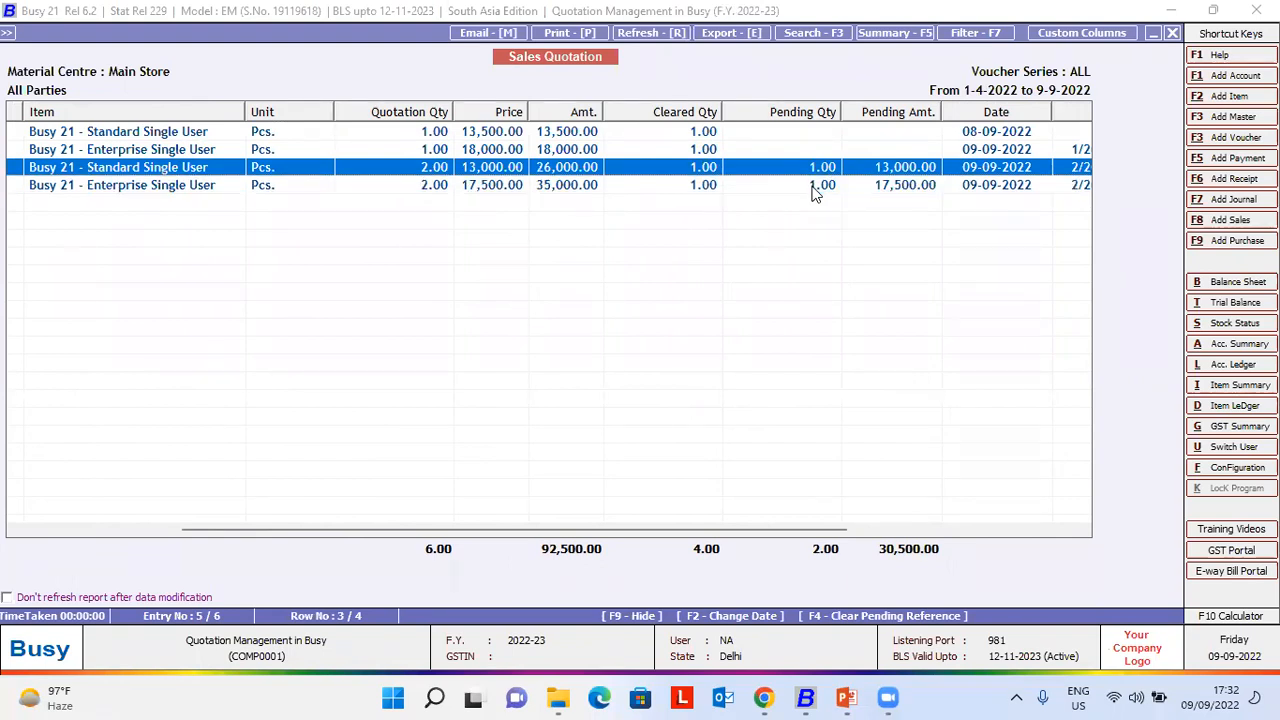
# - Clear the pending 1.00 Pcs. of Customer - B's Busy 21 - Standard Single User quotation, dated 09-09-2022, with the remark Cancel
pyautogui.press('F4')
pyautogui.press('Return')
pyautogui.press('Return')
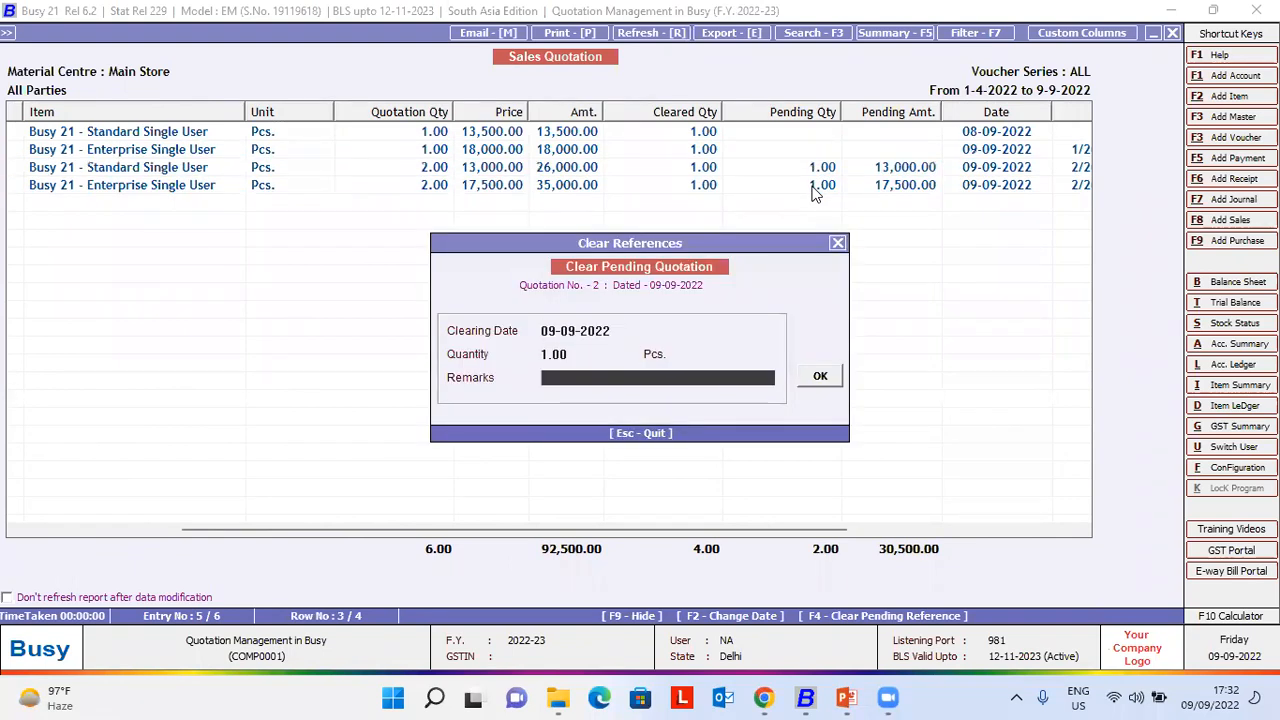
pyautogui.write('Closed')
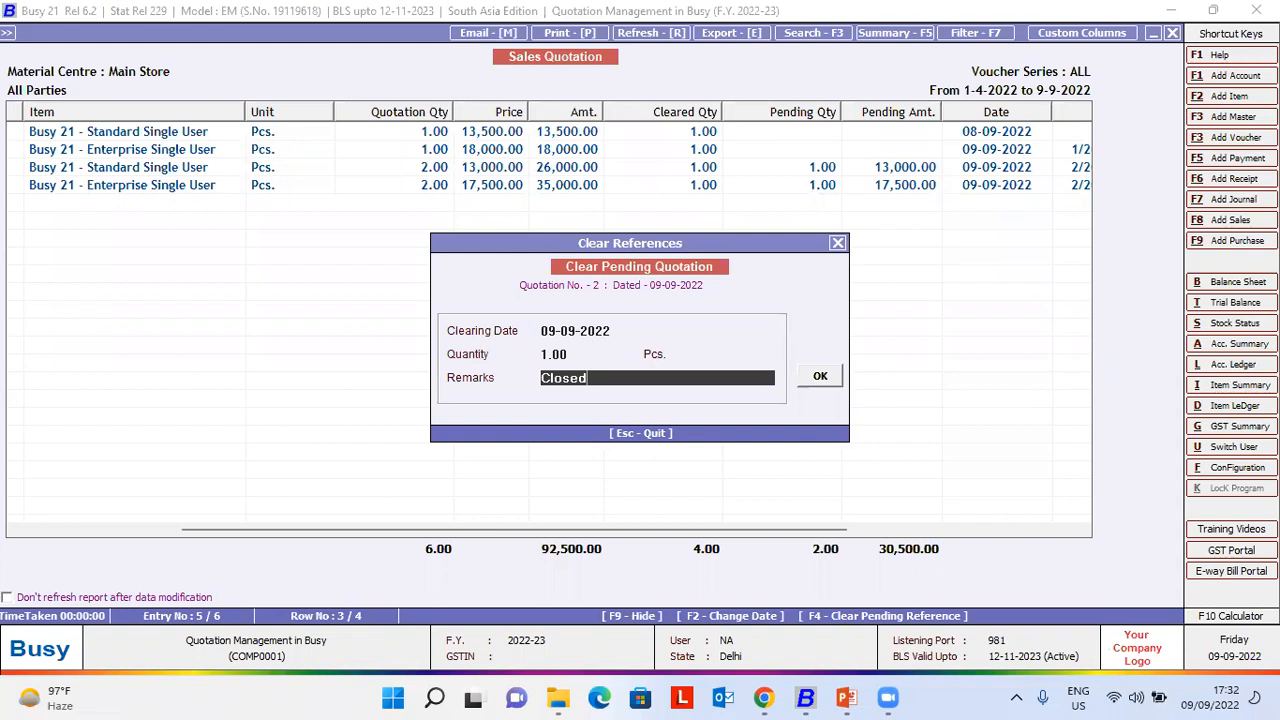
pyautogui.press('BackSpace')
pyautogui.press('BackSpace')
pyautogui.press('BackSpace')
pyautogui.press('BackSpace')
pyautogui.press('BackSpace')
pyautogui.press('BackSpace')
pyautogui.write('Cancel')
pyautogui.press('Return')
pyautogui.press('Return')
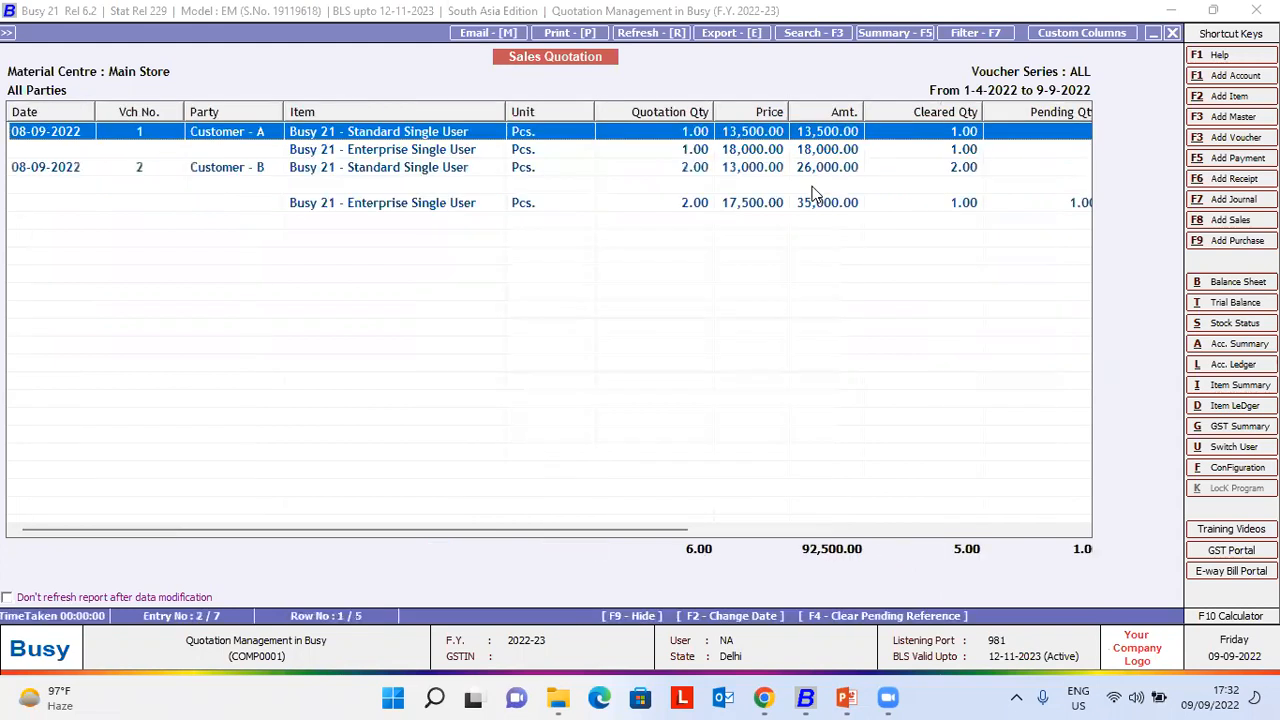
# - Examine the cleared quantity, adjustment details and remarks of Customer - B's manually cleared Standard Single User item
pyautogui.press('Down')
pyautogui.press('Down')
pyautogui.press('Right')
pyautogui.press('Right')
pyautogui.press('Right')
pyautogui.press('Right')
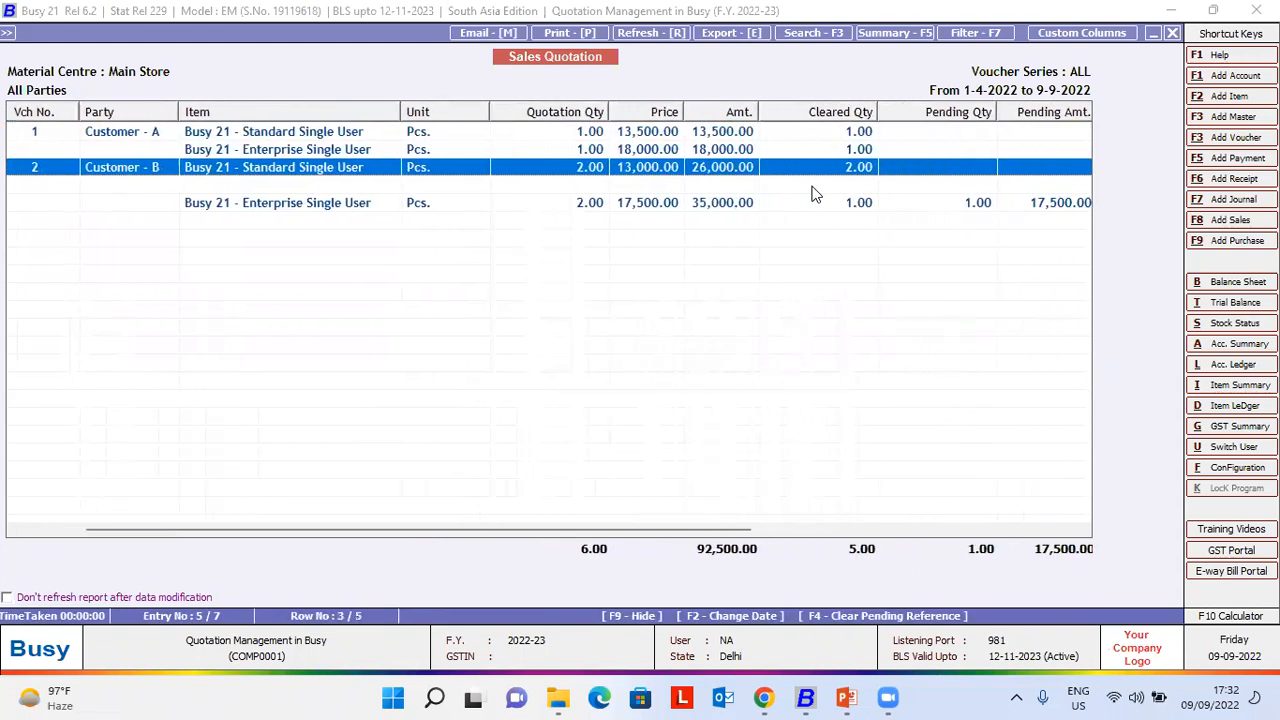
pyautogui.press('Right')
pyautogui.press('Right')
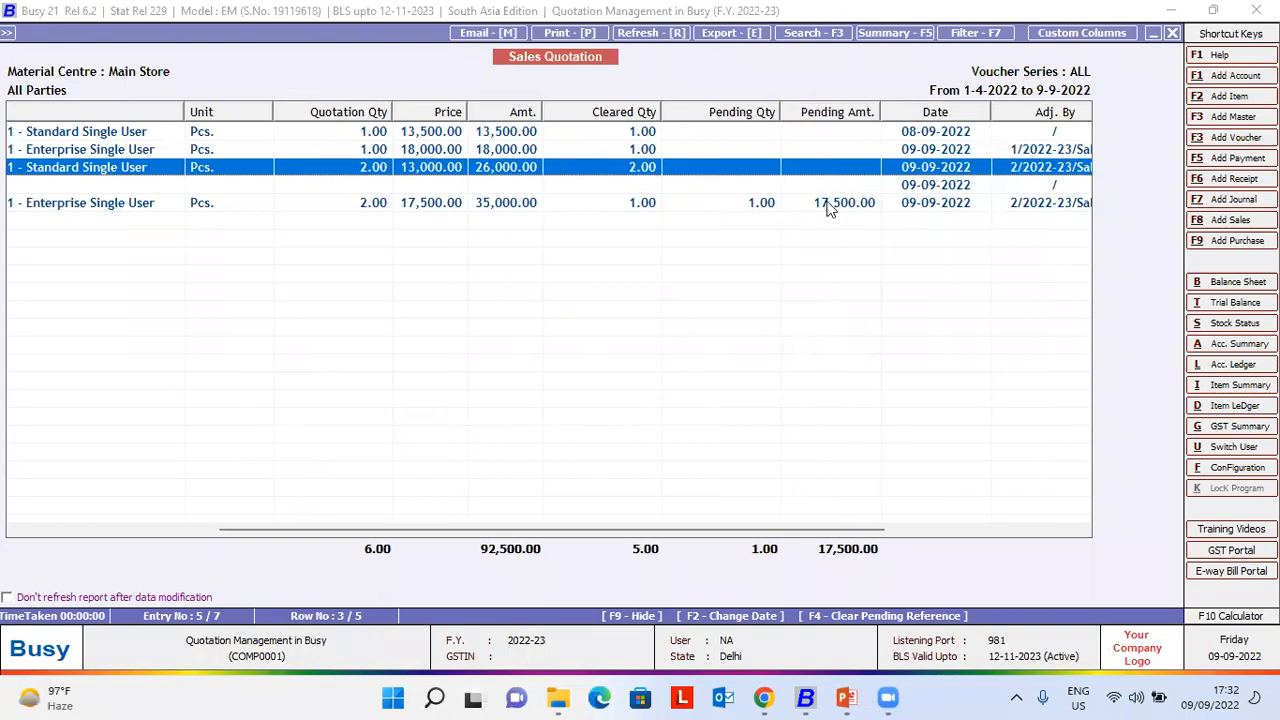
pyautogui.press('Right')
pyautogui.press('Right')
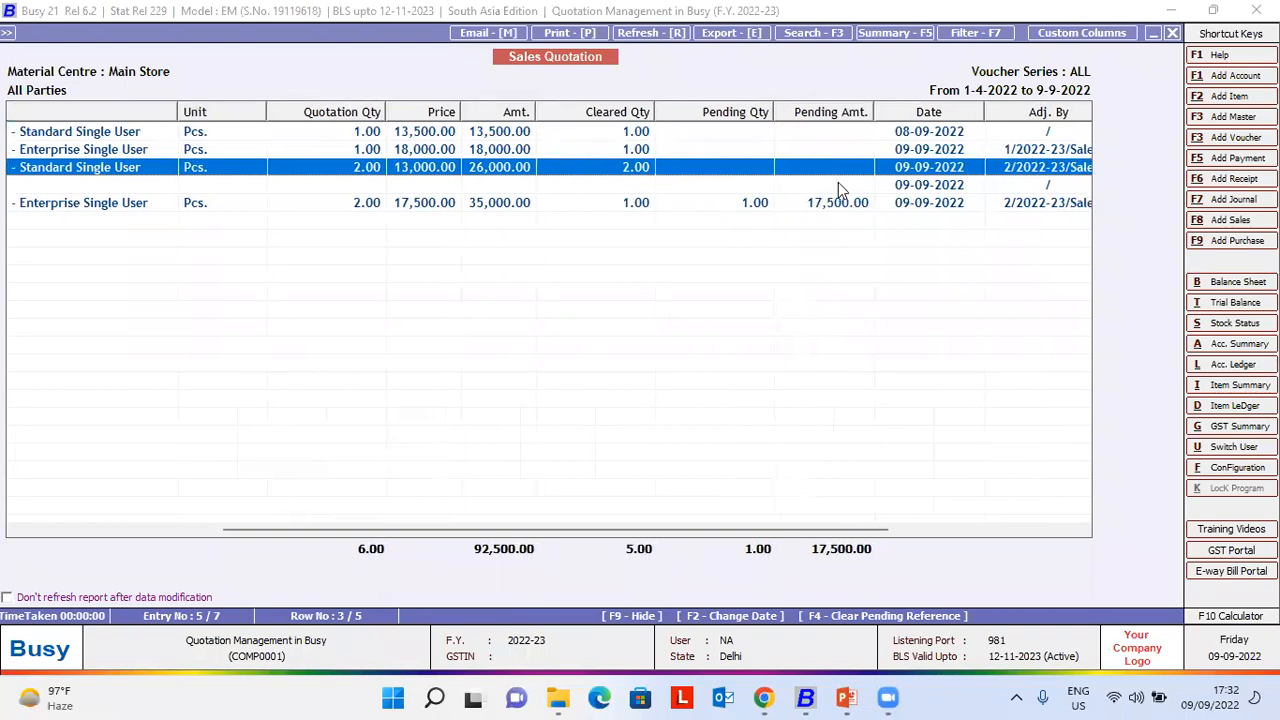
pyautogui.press('Right')
pyautogui.press('Right')
pyautogui.press('Right')
pyautogui.press('Right')
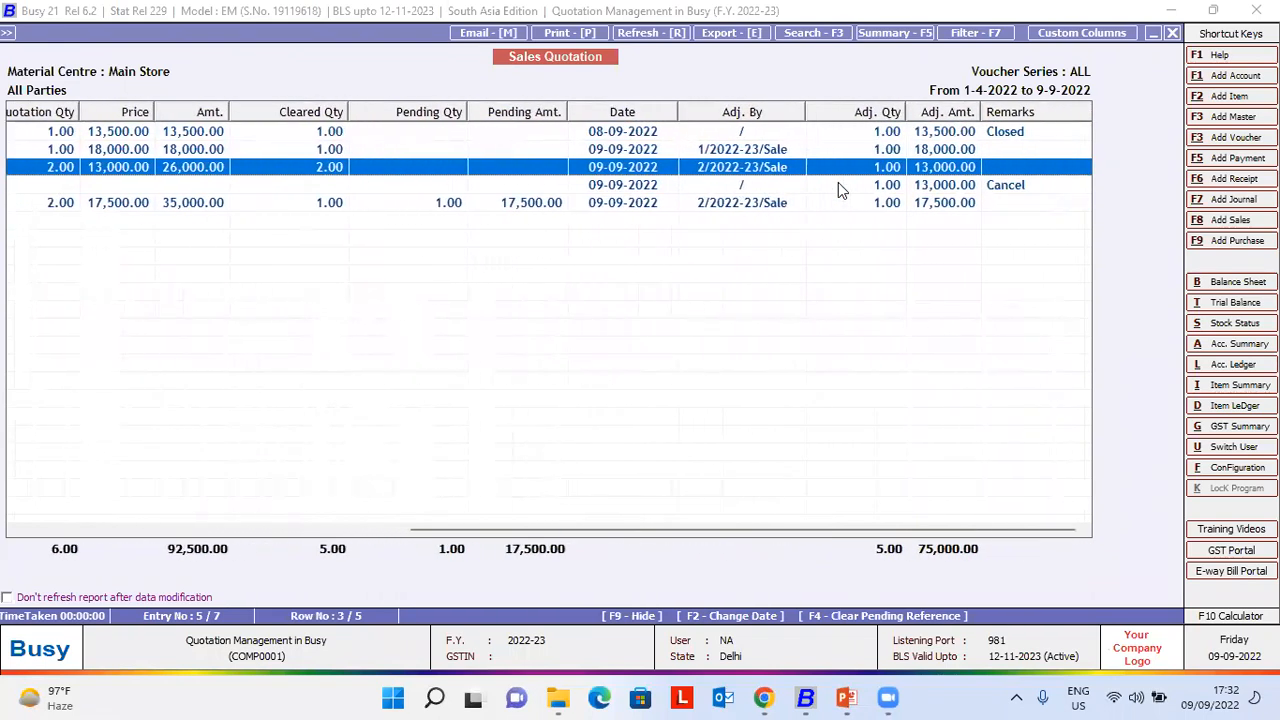
pyautogui.click(840, 190)
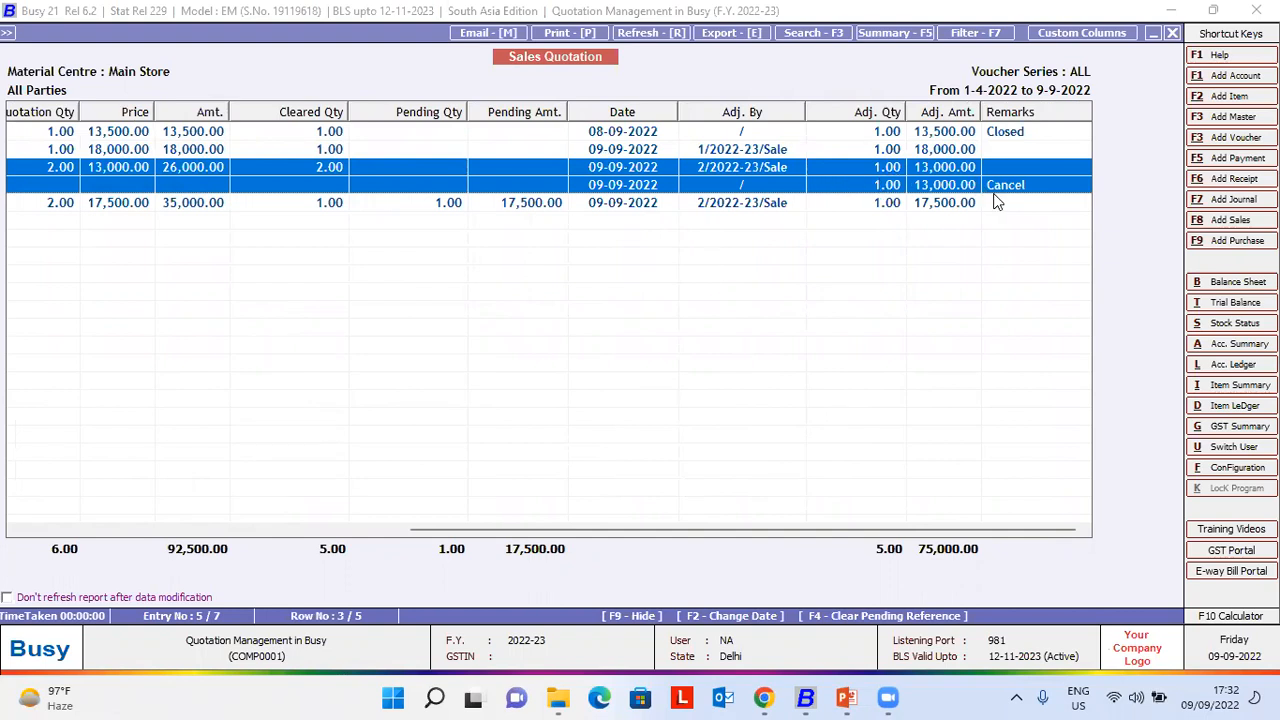
pyautogui.click(875, 182)
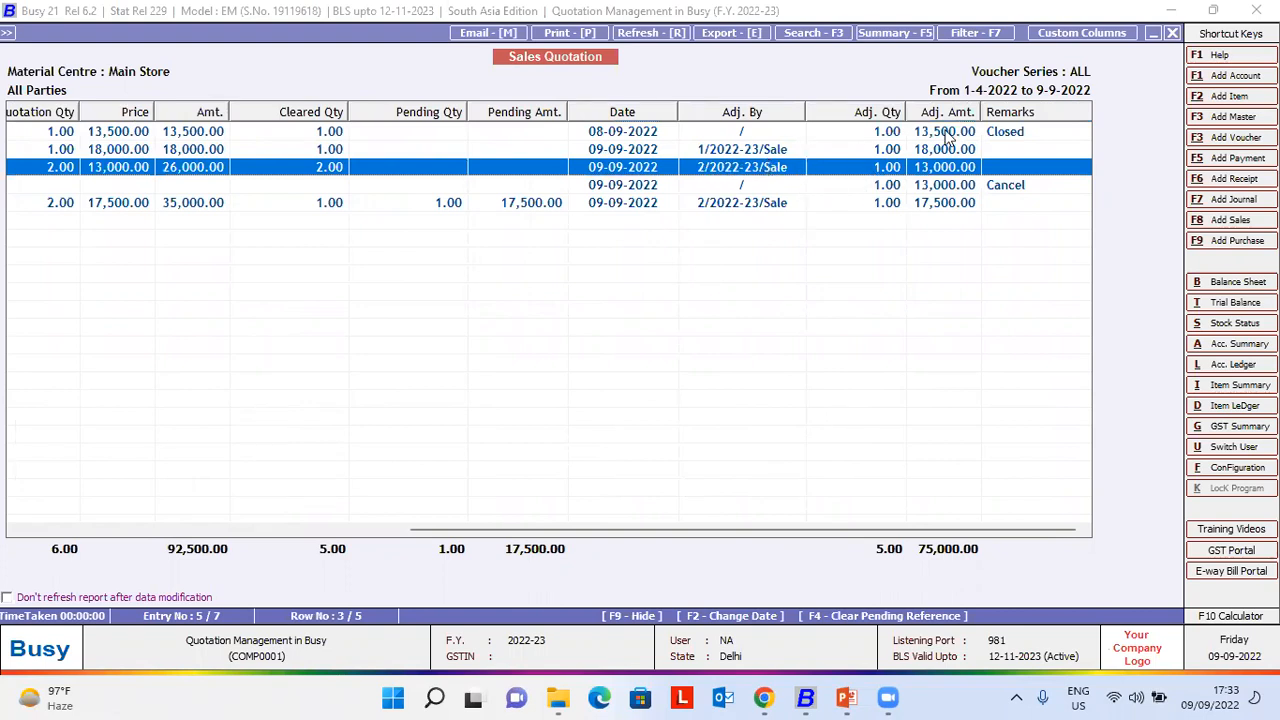
# - Review the adjustment, pending and quoted figures of Customer - B's Busy 21 - Enterprise Single User item
pyautogui.press('Down')
pyautogui.press('Down')
pyautogui.press('Left')
pyautogui.press('Left')
pyautogui.press('Left')
pyautogui.press('Left')
pyautogui.press('Left')
pyautogui.press('Left')
pyautogui.press('Left')
pyautogui.press('Left')
pyautogui.press('Left')
pyautogui.press('Left')
pyautogui.press('Left')
pyautogui.press('Left')
pyautogui.press('Left')
pyautogui.press('Left')
pyautogui.press('Left')
pyautogui.press('Left')
pyautogui.press('Left')
pyautogui.press('Left')
pyautogui.press('Left')
pyautogui.press('Left')
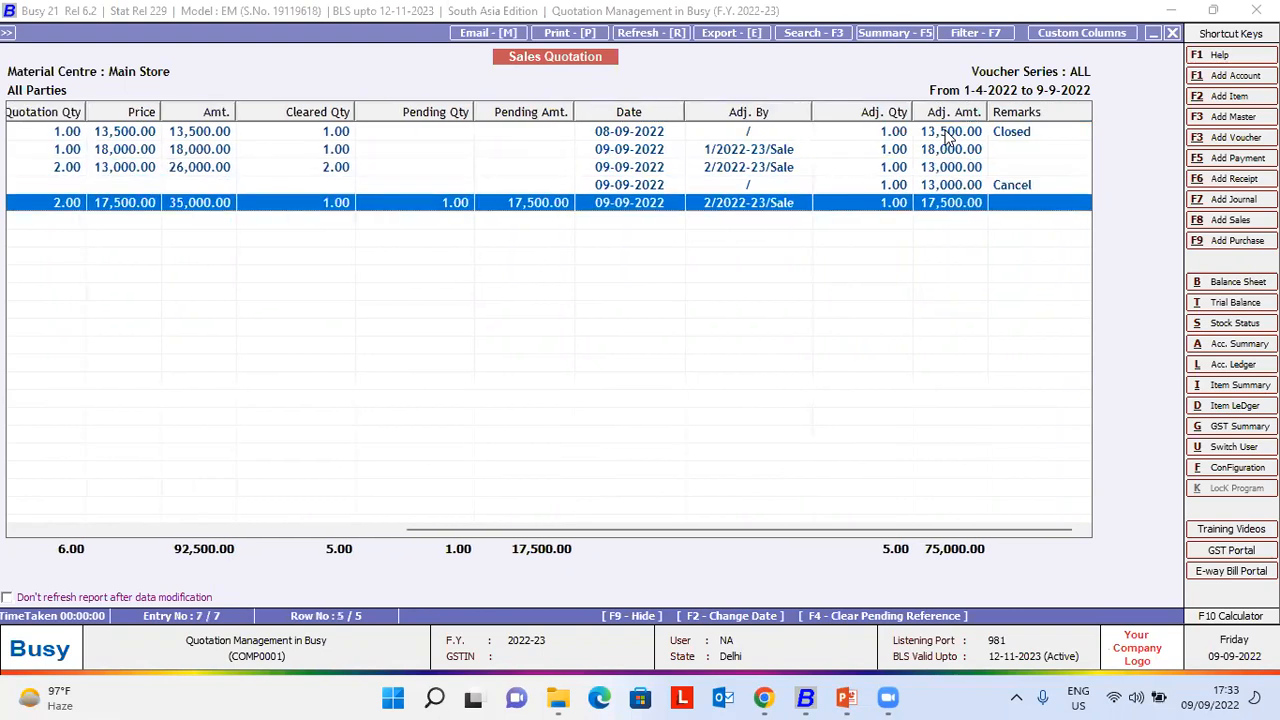
pyautogui.press('Left')
pyautogui.press('Left')
pyautogui.press('Left')
pyautogui.press('Left')
pyautogui.press('Left')
pyautogui.press('Left')
pyautogui.press('Left')
pyautogui.press('Left')
pyautogui.press('Left')
pyautogui.press('Left')
pyautogui.press('Left')
pyautogui.press('Left')
pyautogui.press('Left')
pyautogui.press('Left')
pyautogui.press('Left')
pyautogui.press('Left')
pyautogui.press('Left')
pyautogui.press('Left')
pyautogui.press('Left')
pyautogui.press('Left')
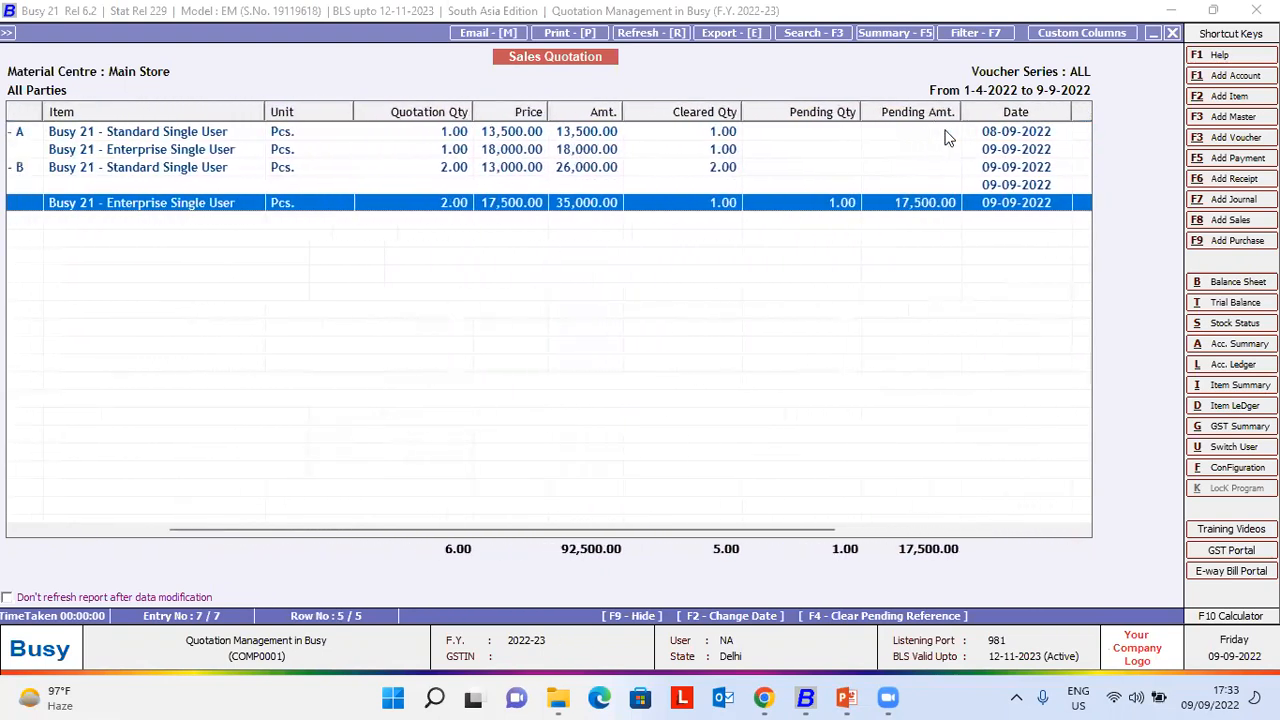
pyautogui.press('Left')
pyautogui.press('Left')
pyautogui.press('Left')
pyautogui.press('Left')
pyautogui.press('Left')
pyautogui.press('Left')
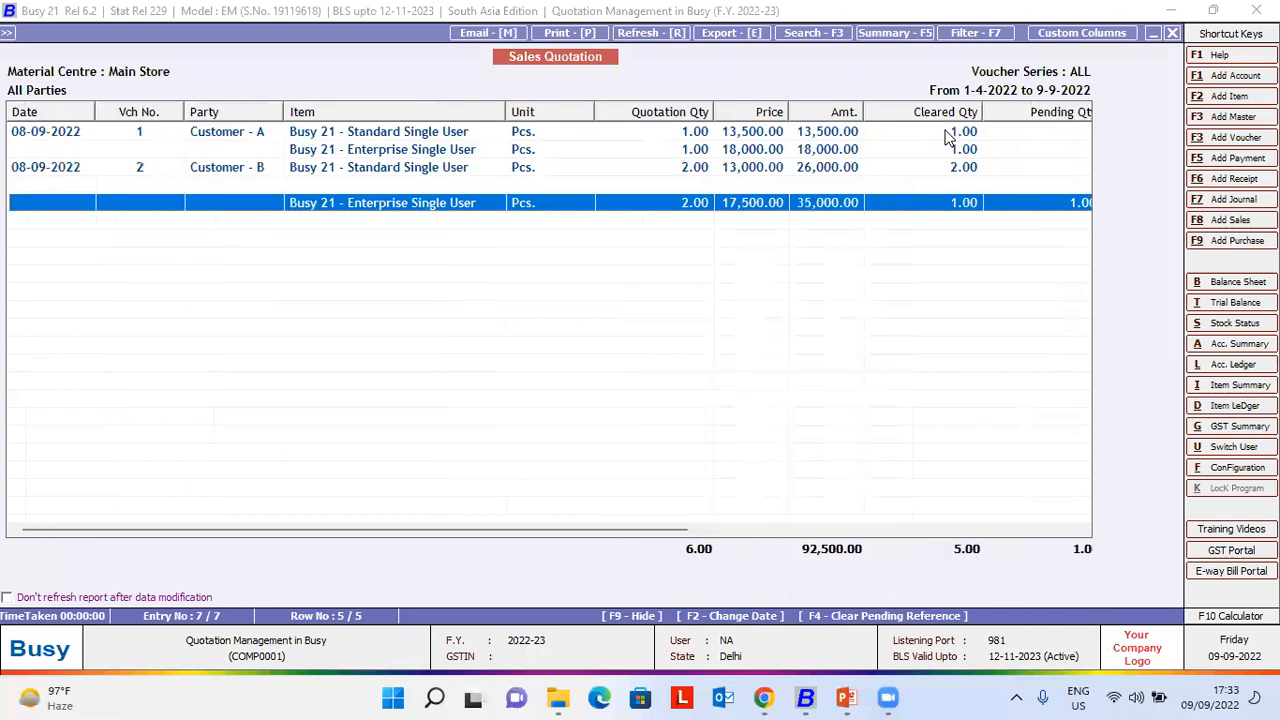
# - Close the quotation report and start a new sales voucher
pyautogui.press('Escape')
pyautogui.press('Escape')
pyautogui.press('Escape')
pyautogui.press('Escape')
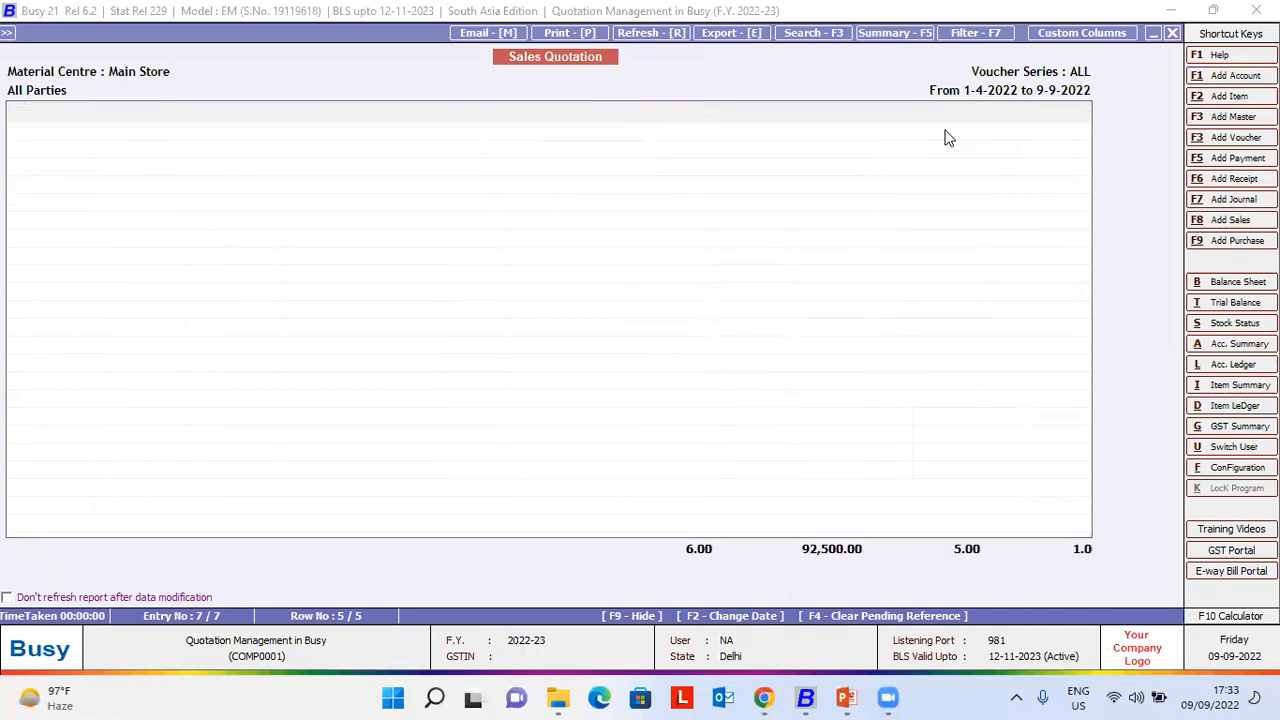
pyautogui.press('Left')
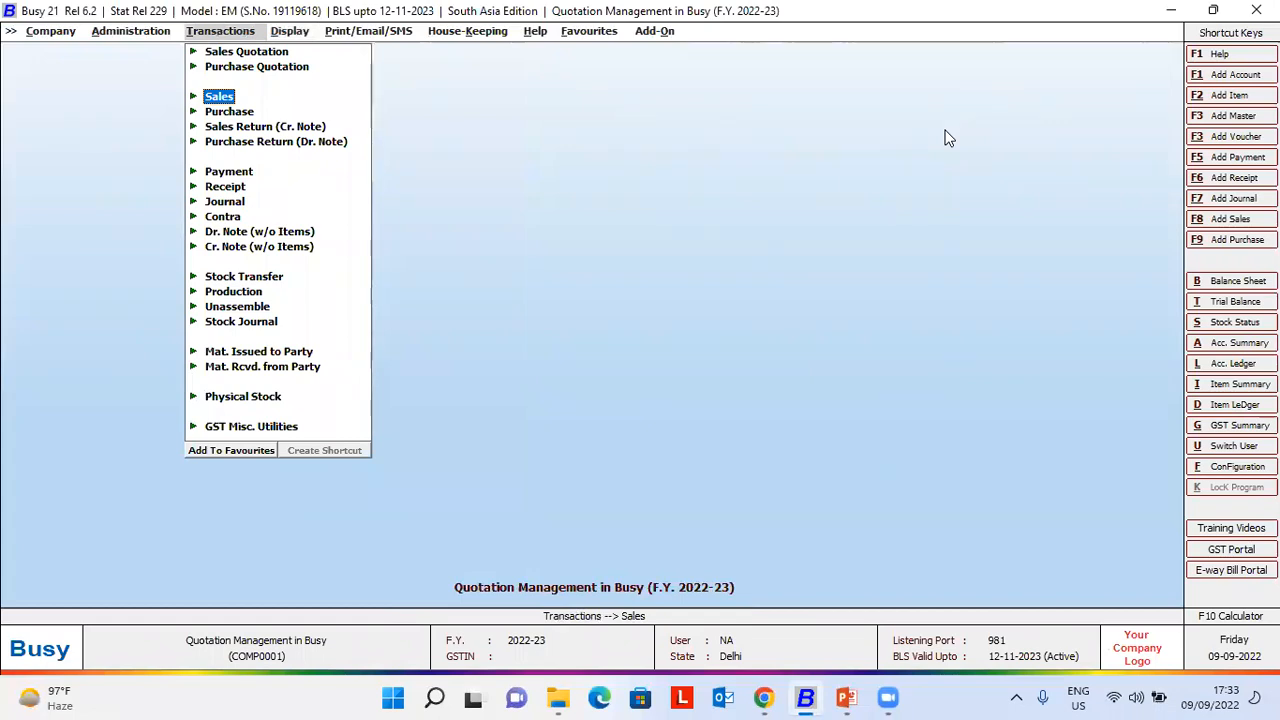
pyautogui.press('Return')
pyautogui.press('Return')
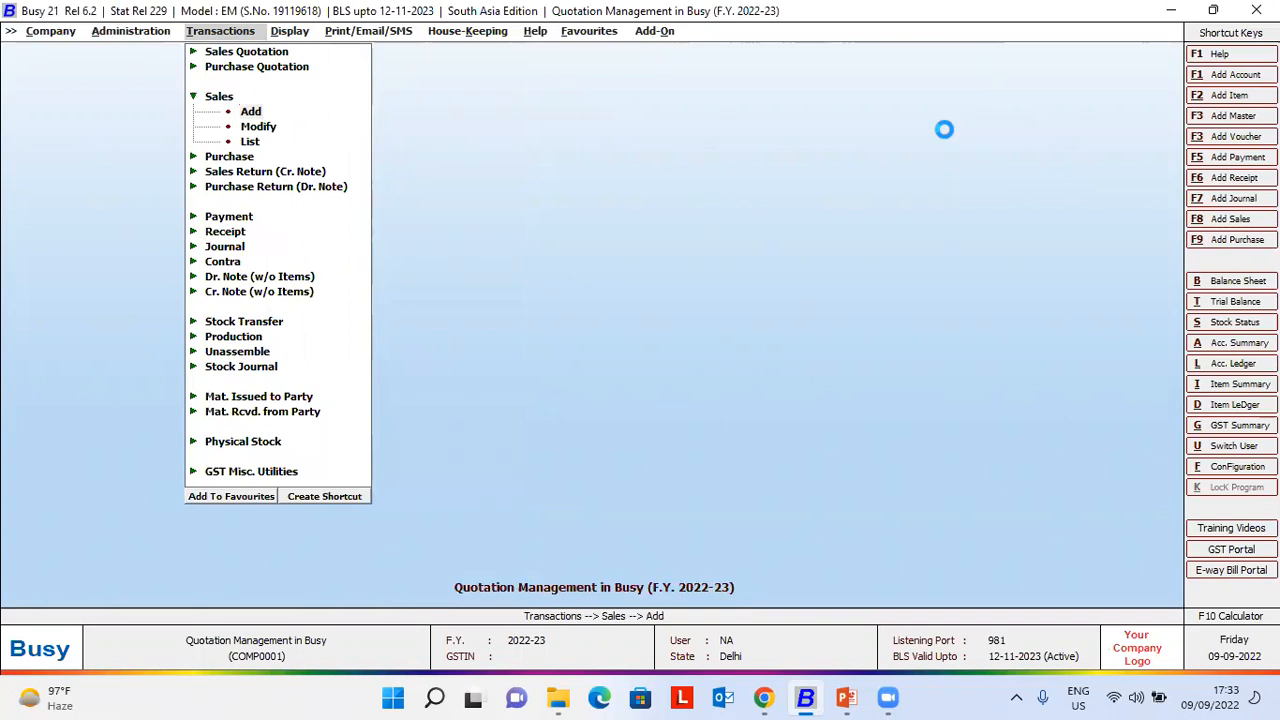
# - Set the sales voucher's sale type to L/GST-ItemWise and its party to Customer - B, keeping Main Store as the material centre
pyautogui.press('Return')
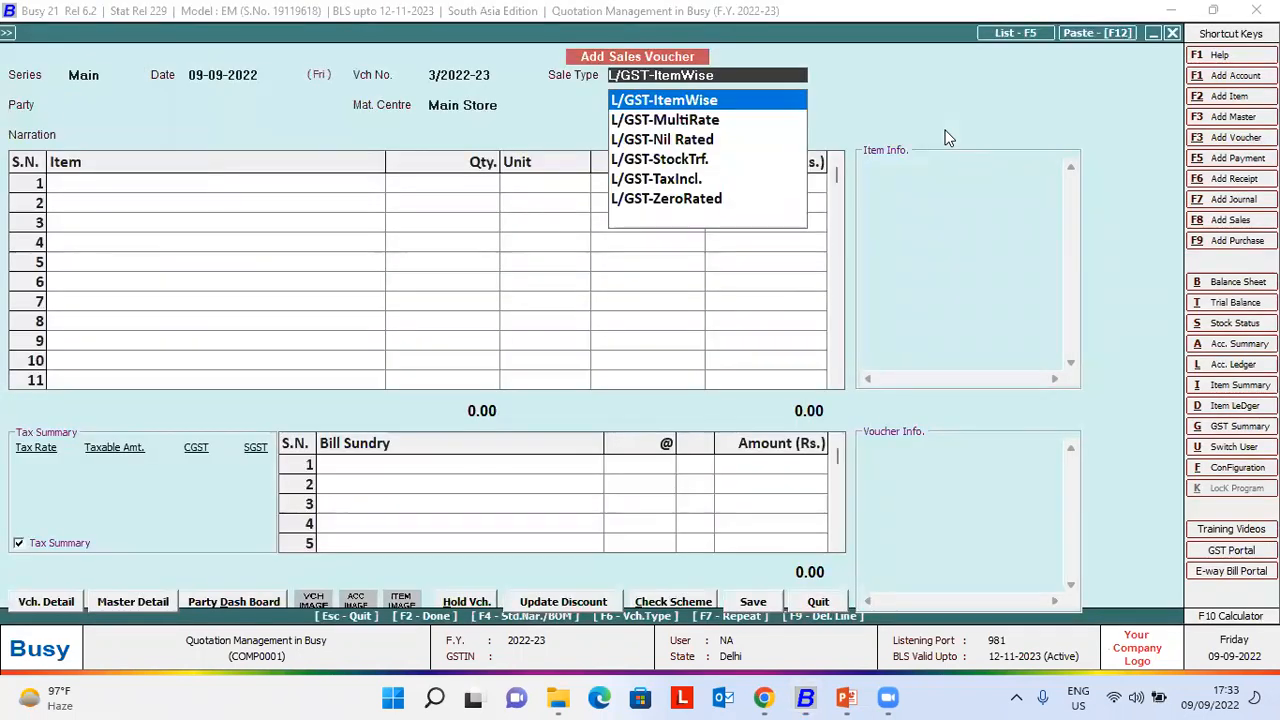
pyautogui.press('Return')
pyautogui.press('space')
pyautogui.press('Down')
pyautogui.press('Down')
pyautogui.press('Down')
pyautogui.press('Return')
pyautogui.press('Return')
pyautogui.press('Return')
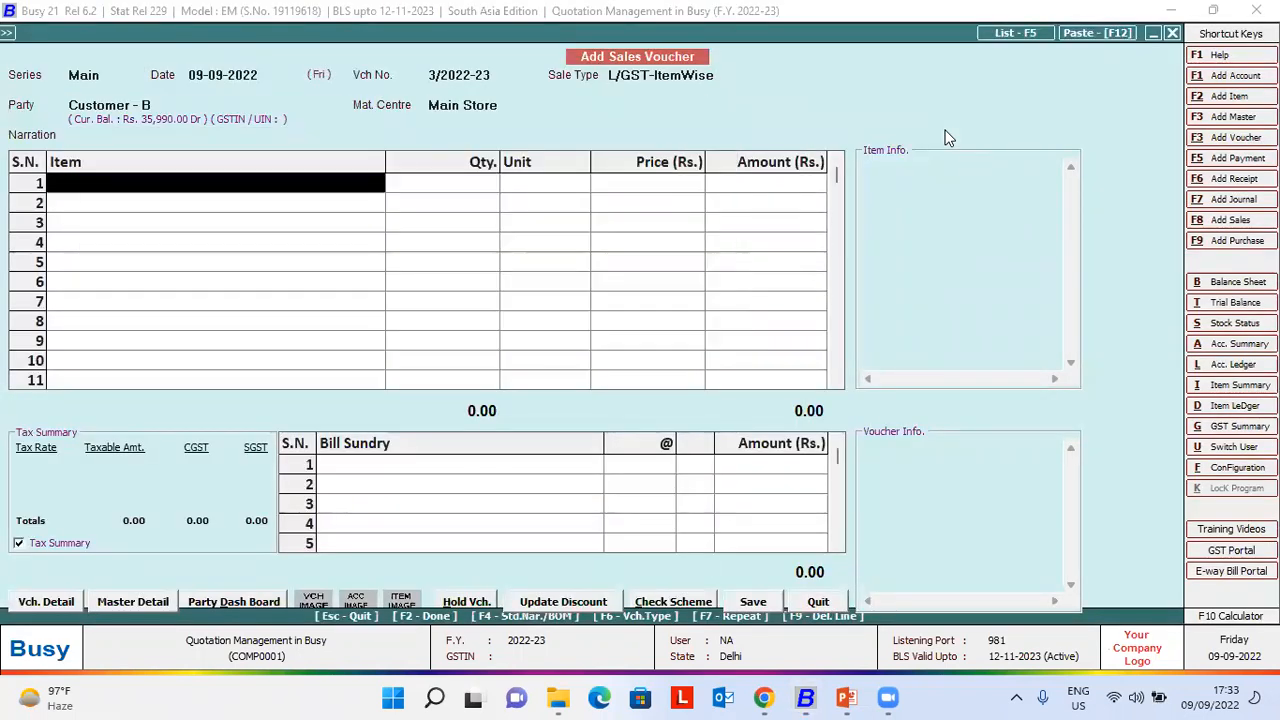
# - Load the items of Customer - B's pending quotation 2, dated 08-09-2022, into the sales voucher
pyautogui.press('Escape')
pyautogui.press('Return')
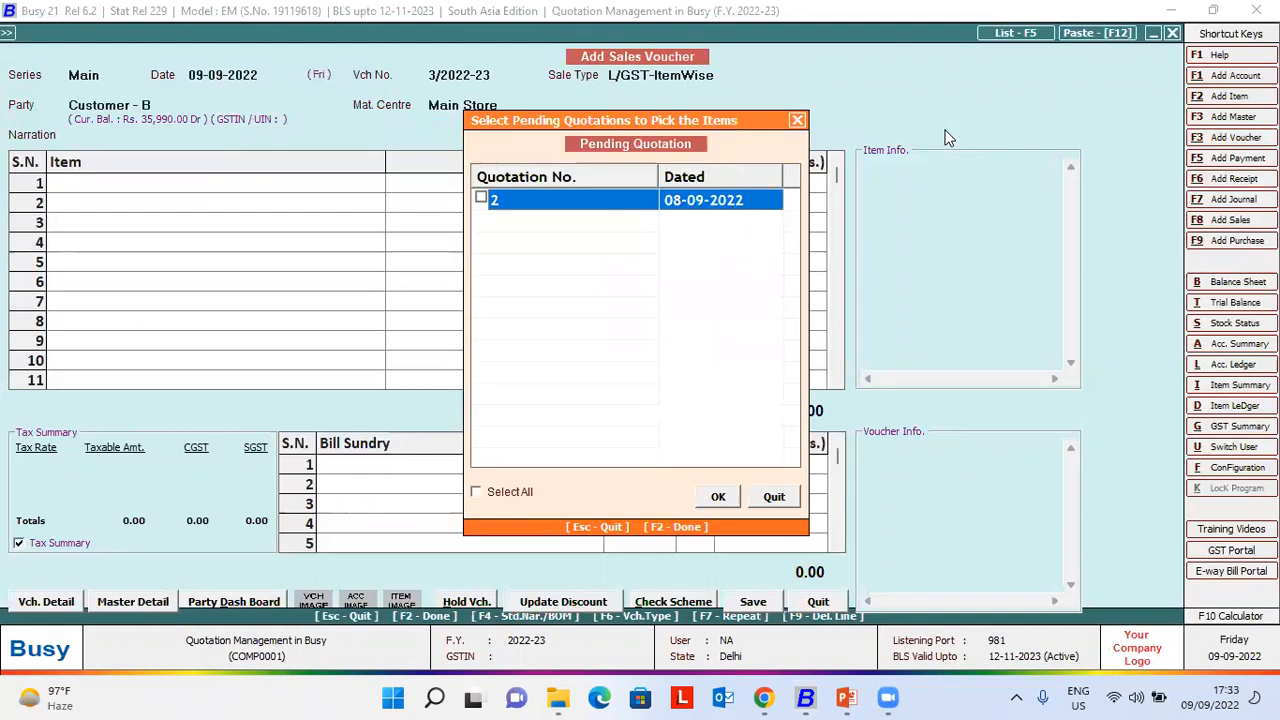
pyautogui.press('space')
pyautogui.press('F2')
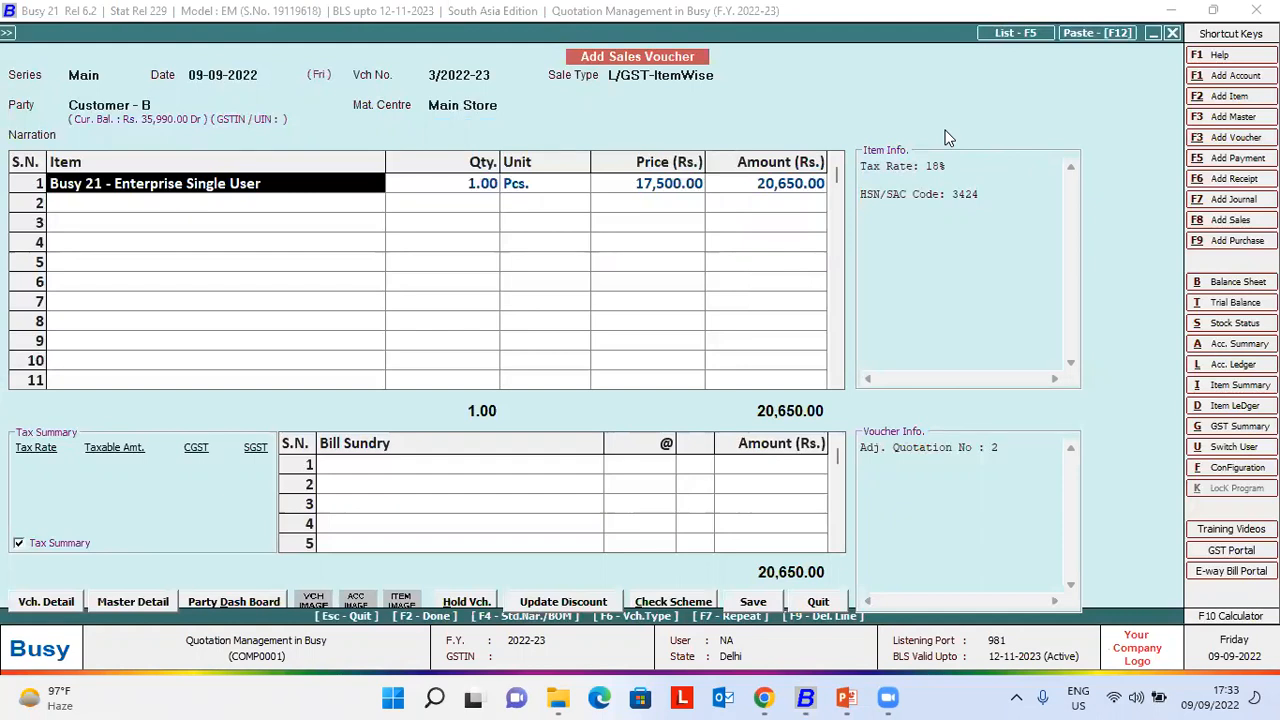
# - Save Customer - B's sales voucher with a new bill reference and decline printing the standard sales invoice
pyautogui.press('F2')
pyautogui.press('F2')
pyautogui.press('Left')
pyautogui.press('Return')
pyautogui.press('Return')
pyautogui.press('Return')
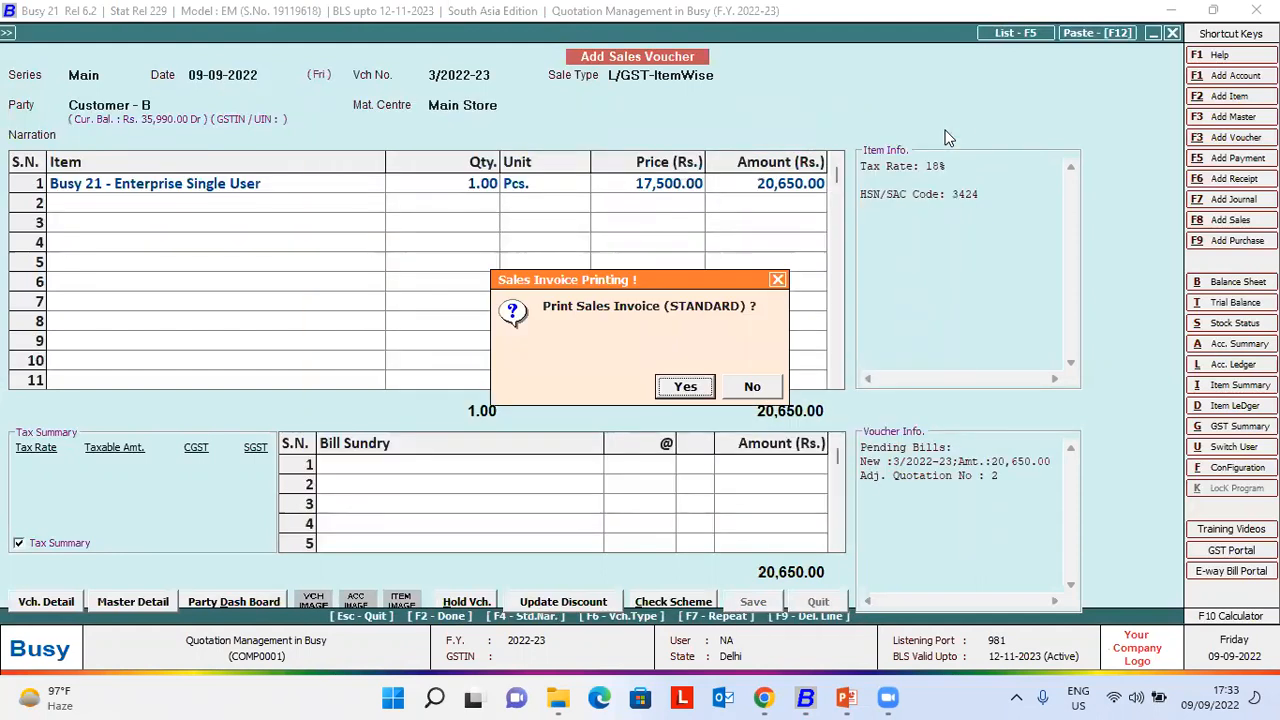
pyautogui.press('Right')
pyautogui.press('Return')
# - Leave voucher entry and open the settings of the quotation-wise statement for sales quotations
pyautogui.press('Escape')
pyautogui.press('Escape')
pyautogui.press('Right')
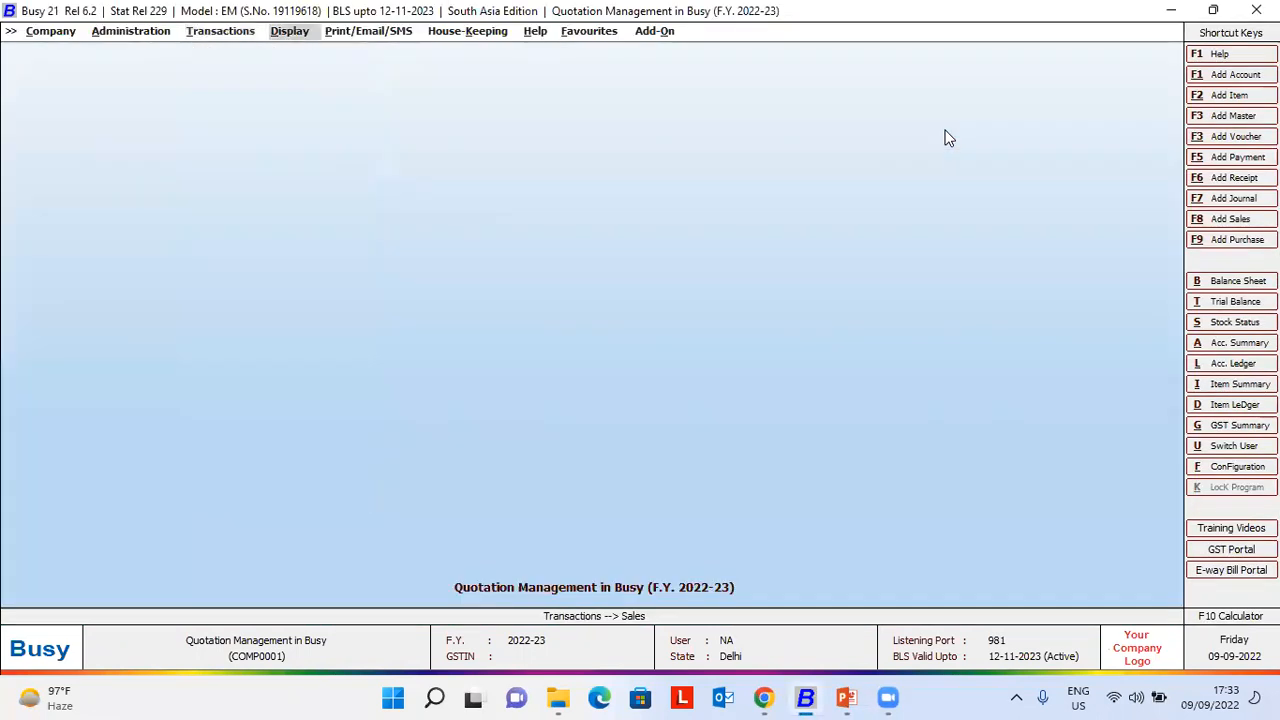
pyautogui.press('Return')
pyautogui.press('Return')
pyautogui.press('Down')
pyautogui.press('Down')
pyautogui.press('Return')
pyautogui.press('Down')
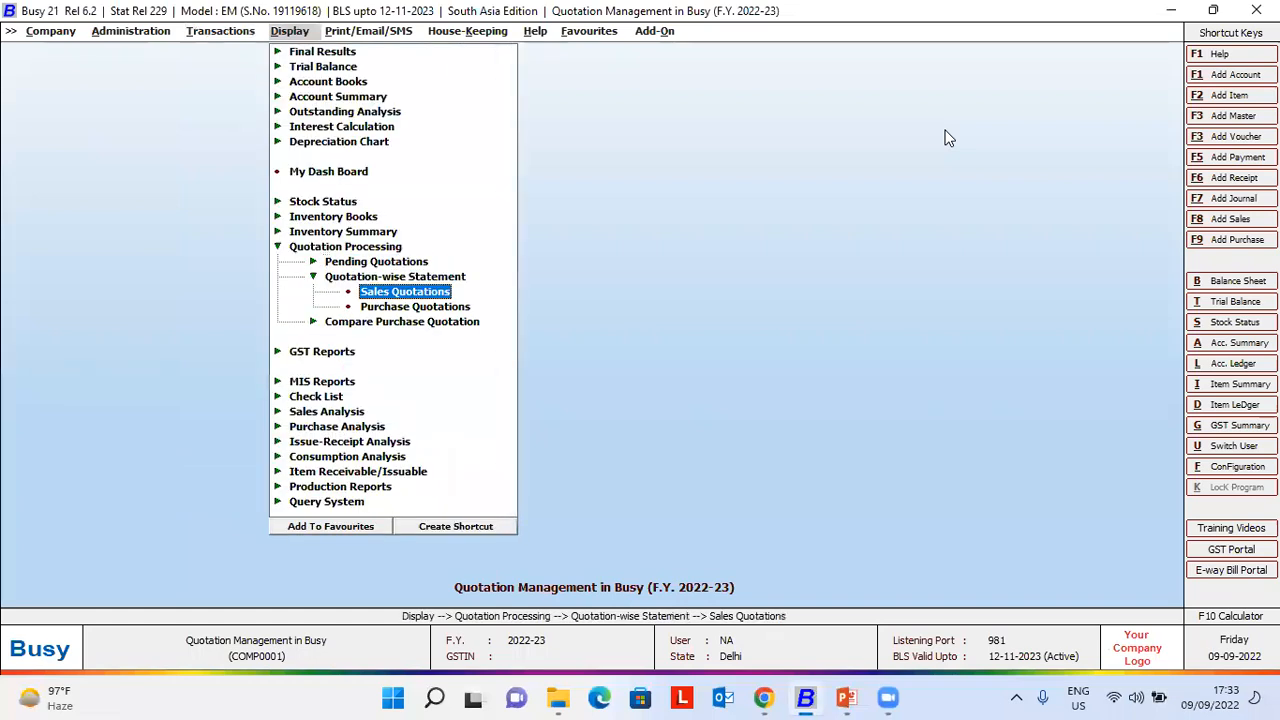
pyautogui.press('Return')
pyautogui.press('Return')
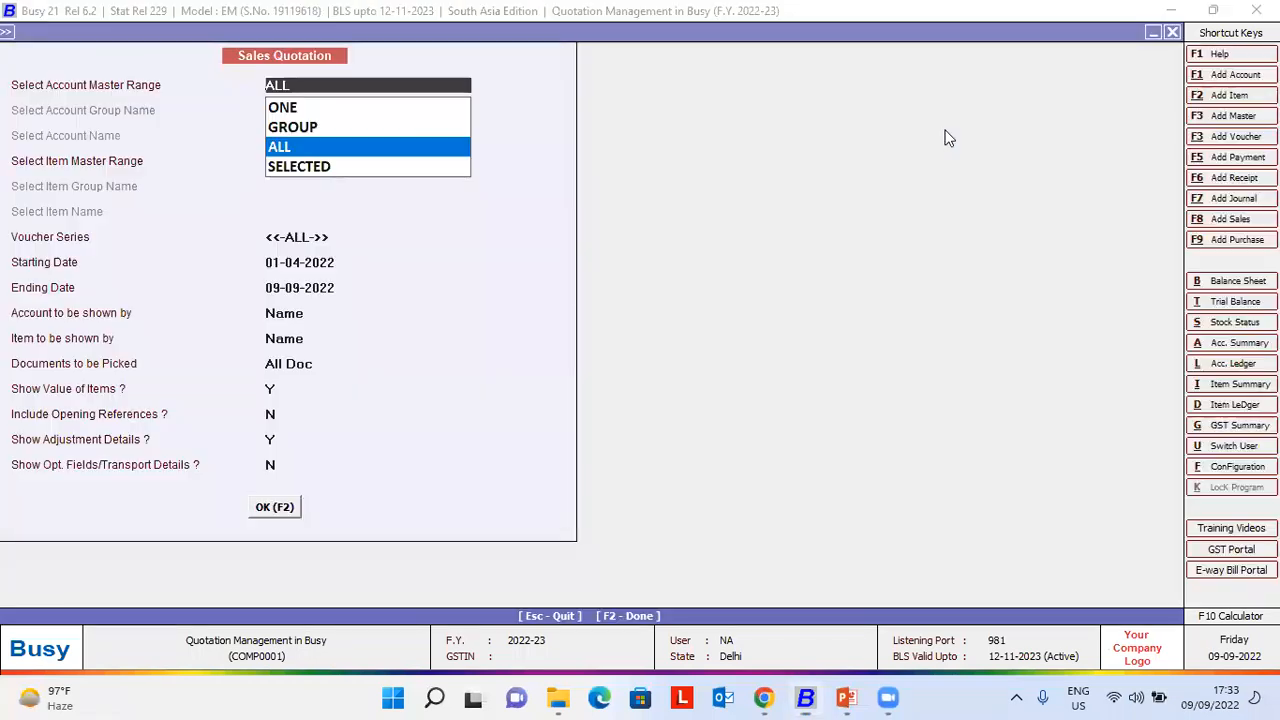
# - Generate the sales quotation statement for all accounts from 01-04-2022 to 09-09-2022, with item values and adjustment details shown
pyautogui.press('Return')
pyautogui.press('Return')
pyautogui.press('Return')
pyautogui.press('Return')
pyautogui.press('Return')
pyautogui.press('Return')
pyautogui.press('Return')
pyautogui.press('Return')
pyautogui.press('Return')
pyautogui.press('Return')
pyautogui.press('Return')
pyautogui.press('Return')
pyautogui.press('Return')
# - Check the cleared and pending quantities of Customer - B's Enterprise Single User item after its conversion to a sale
pyautogui.press('Down')
pyautogui.press('Down')
pyautogui.press('Down')
pyautogui.press('Right')
pyautogui.press('Right')
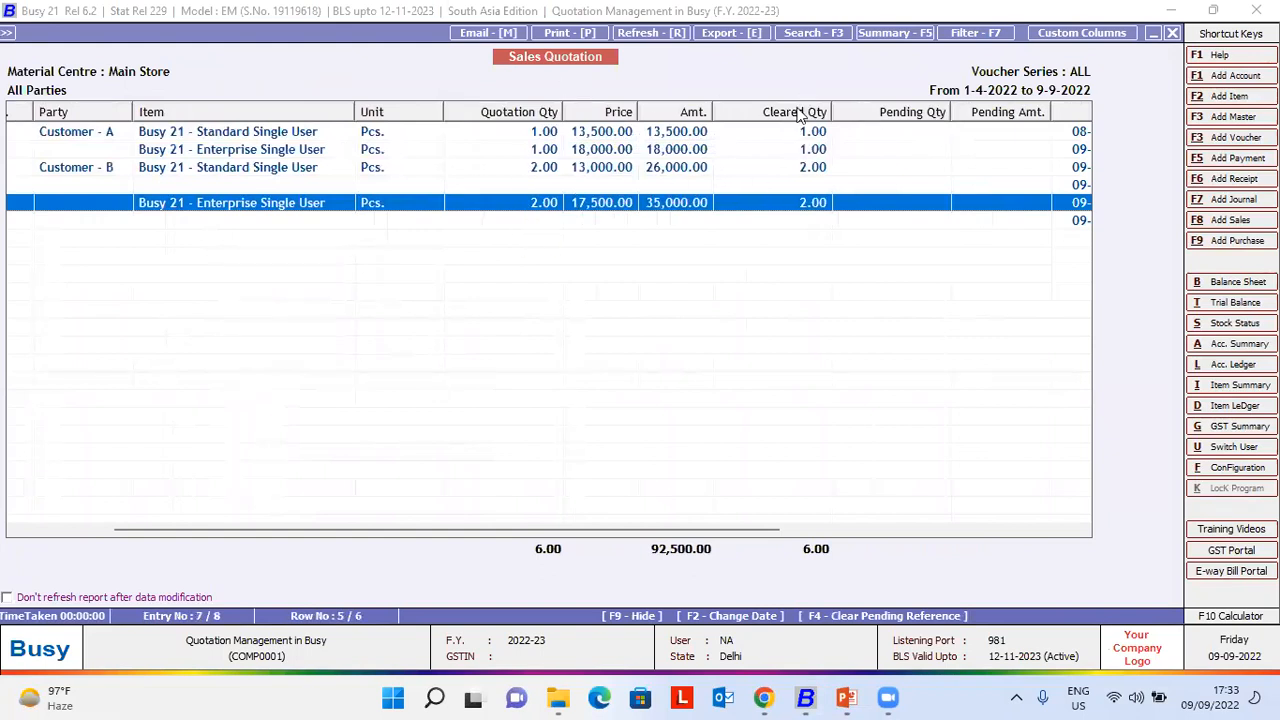
pyautogui.press('Right')
pyautogui.press('Right')
pyautogui.press('Right')
pyautogui.press('Right')
pyautogui.press('Right')
pyautogui.press('Right')
pyautogui.press('Right')
pyautogui.press('Right')
pyautogui.press('Right')
pyautogui.press('Right')
pyautogui.press('Right')
pyautogui.press('Right')
pyautogui.press('Right')
pyautogui.press('Right')
pyautogui.press('Right')
pyautogui.press('Right')
pyautogui.press('Right')
pyautogui.press('Right')
pyautogui.press('Right')
pyautogui.press('Right')
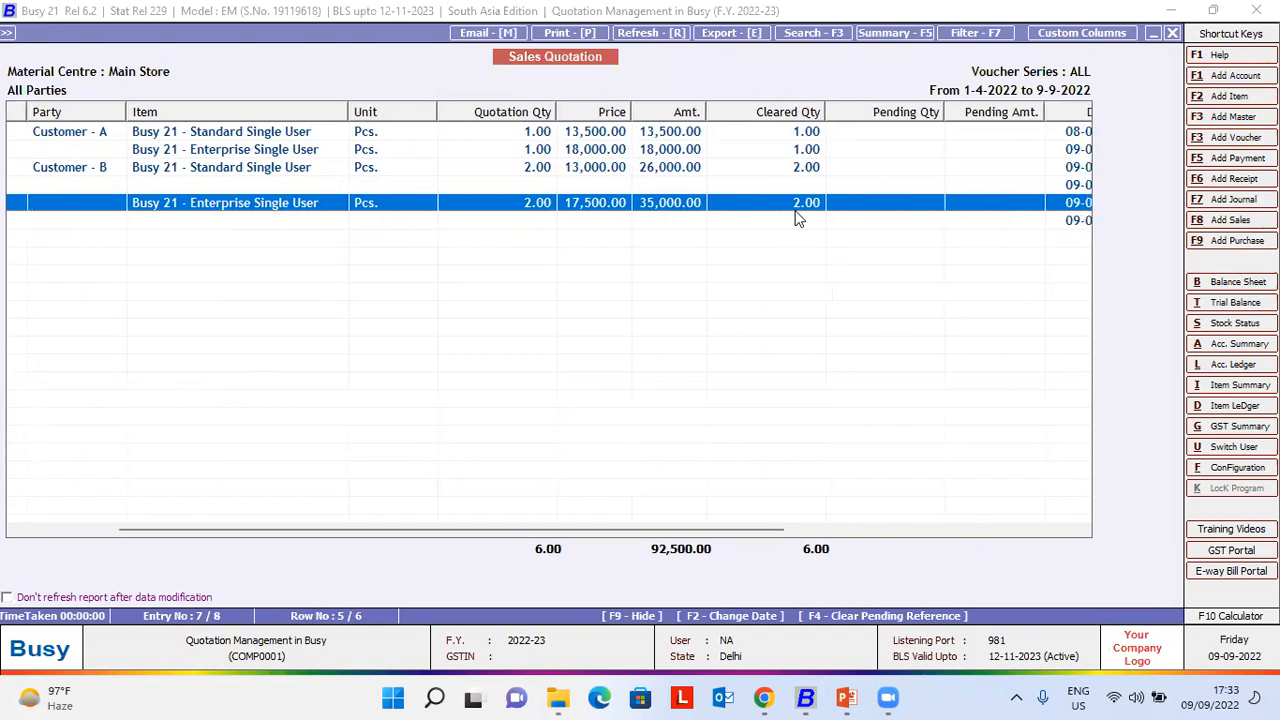
# - Examine the adjustment date, adjusting voucher, adjusted quantity and amount, and remarks for Customer - B's items in the sales quotation statement
pyautogui.press('Right')
pyautogui.press('Right')
pyautogui.press('Right')
pyautogui.press('Right')
pyautogui.press('Right')
pyautogui.press('Right')
pyautogui.press('Right')
pyautogui.press('Right')
pyautogui.press('Right')
pyautogui.press('Right')
pyautogui.press('Right')
pyautogui.press('Right')
pyautogui.press('Right')
pyautogui.press('Right')
pyautogui.press('Right')
pyautogui.press('Right')
pyautogui.press('Right')
pyautogui.press('Right')
pyautogui.press('Right')
pyautogui.press('Right')
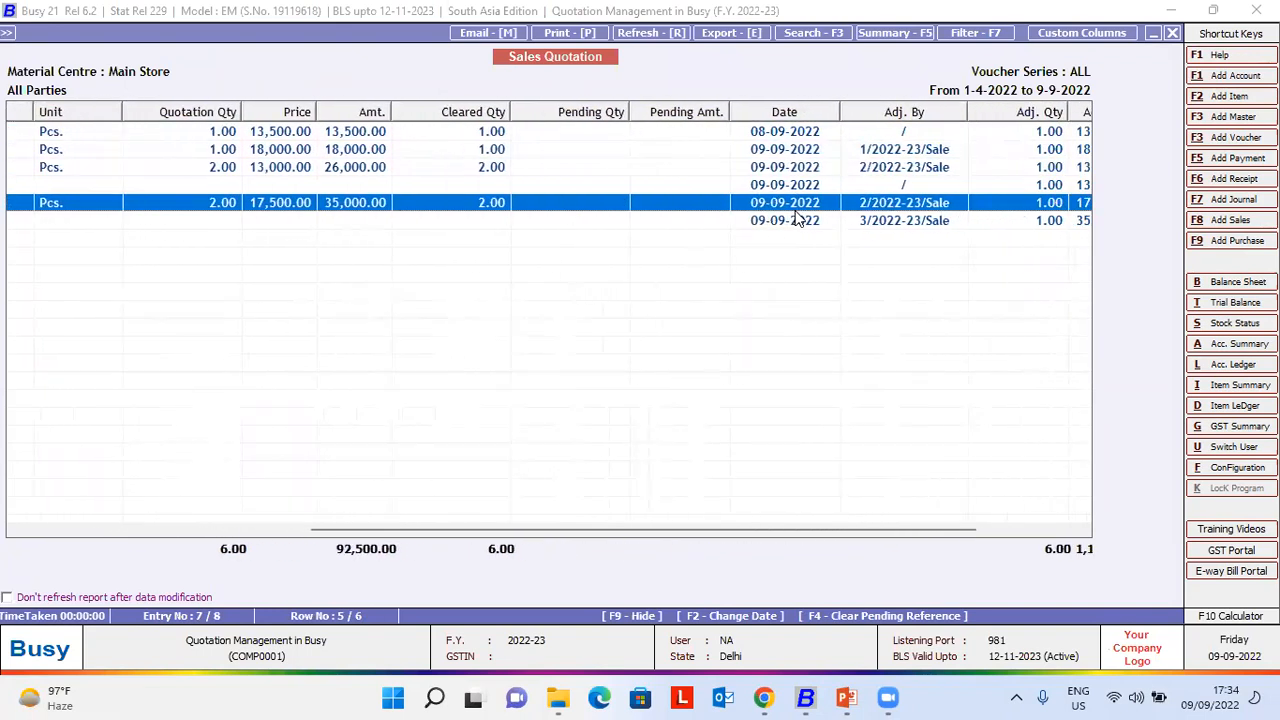
pyautogui.press('Up')
pyautogui.press('Up')
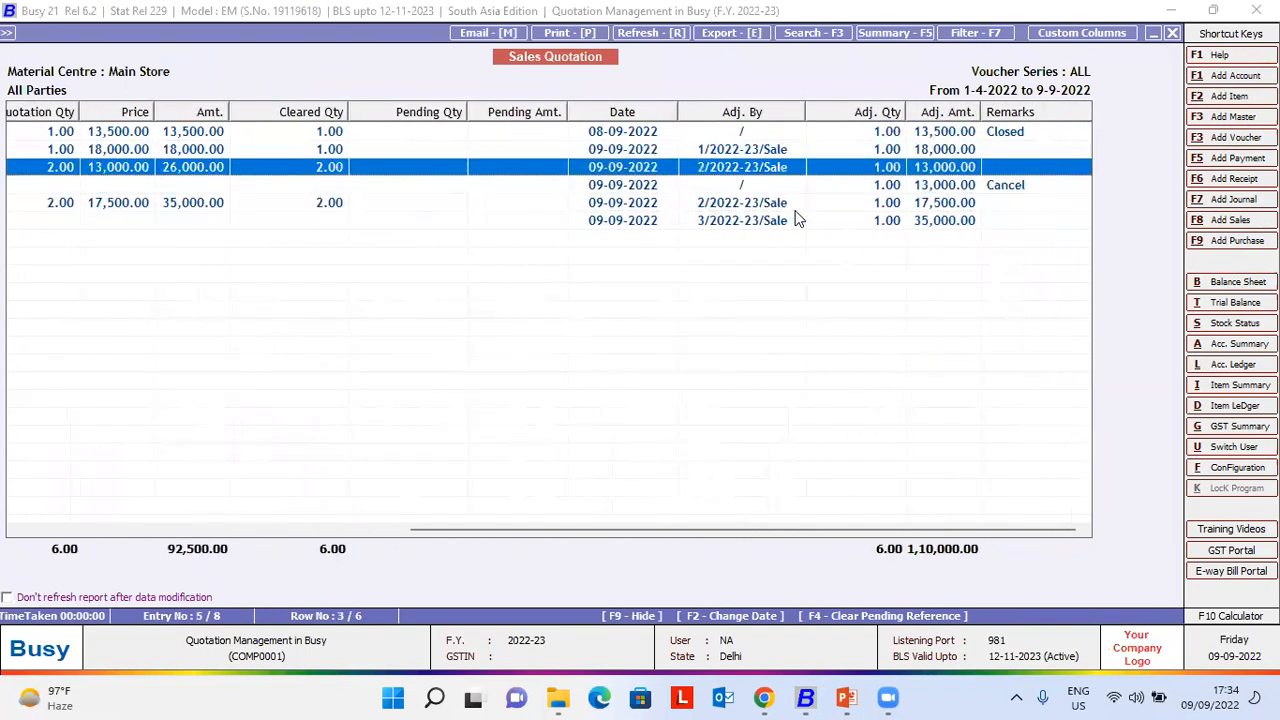
pyautogui.press('Down')
pyautogui.press('Down')
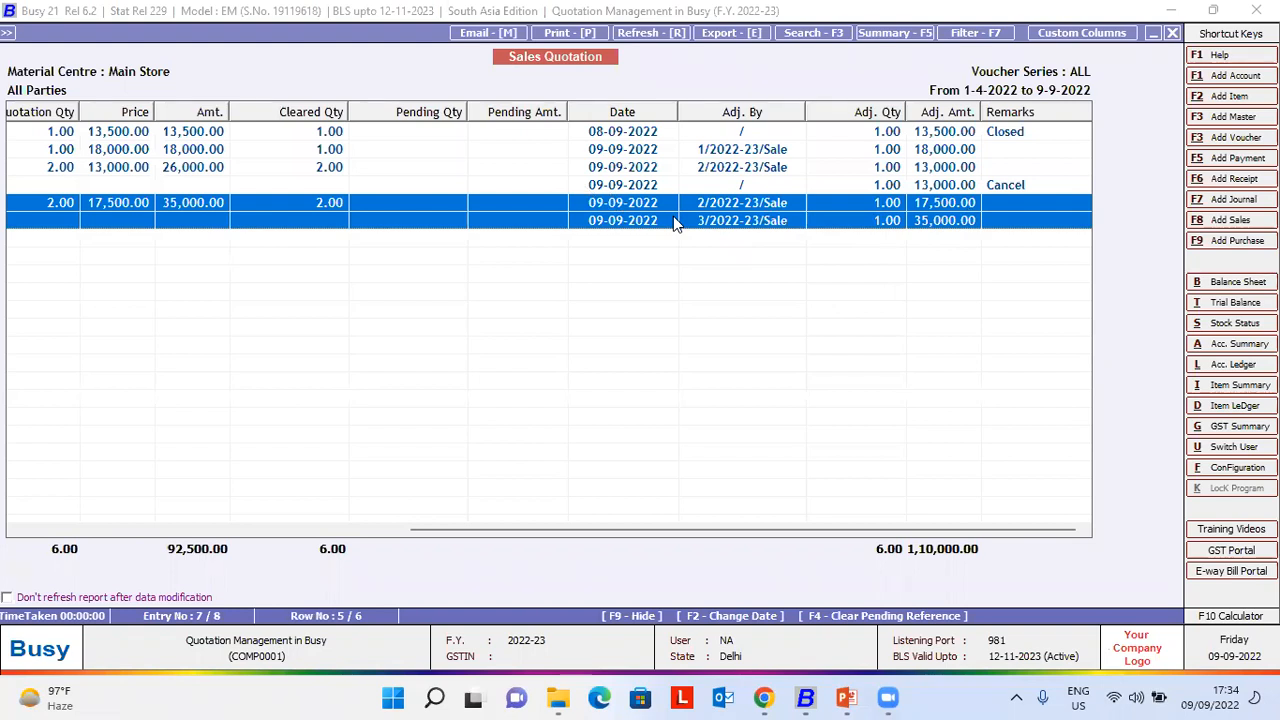
# - Leave the sales quotation statement and open the Inventory configuration
pyautogui.press('Escape')
pyautogui.press('Escape')
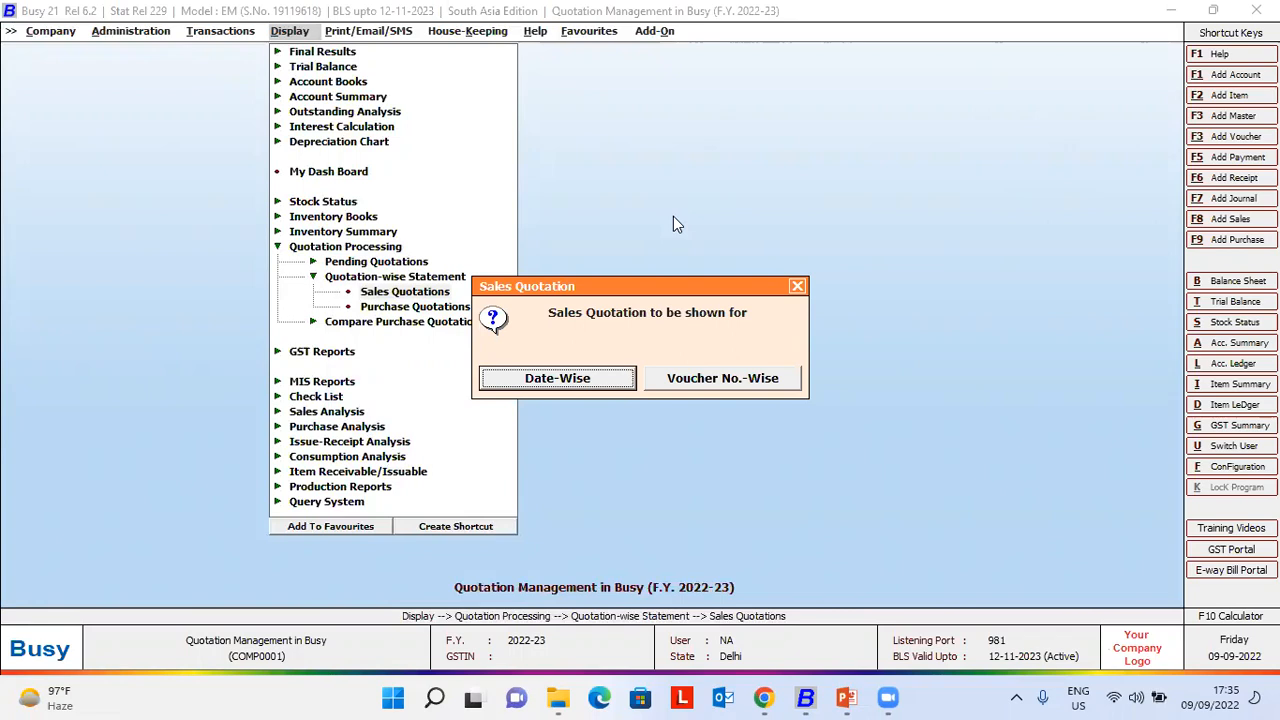
pyautogui.press('Escape')
pyautogui.press('Left')
pyautogui.press('Left')
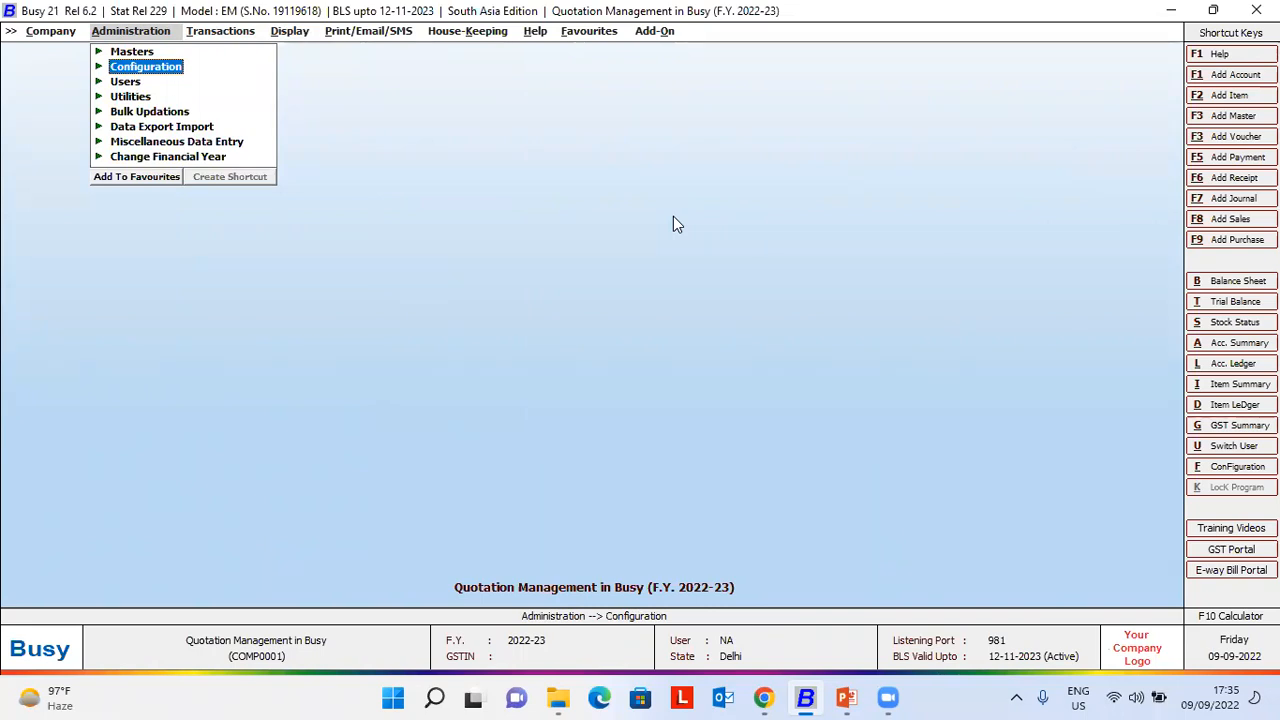
pyautogui.press('Return')
pyautogui.press('Down')
pyautogui.press('Down')
pyautogui.press('Down')
pyautogui.press('Down')
pyautogui.press('Return')
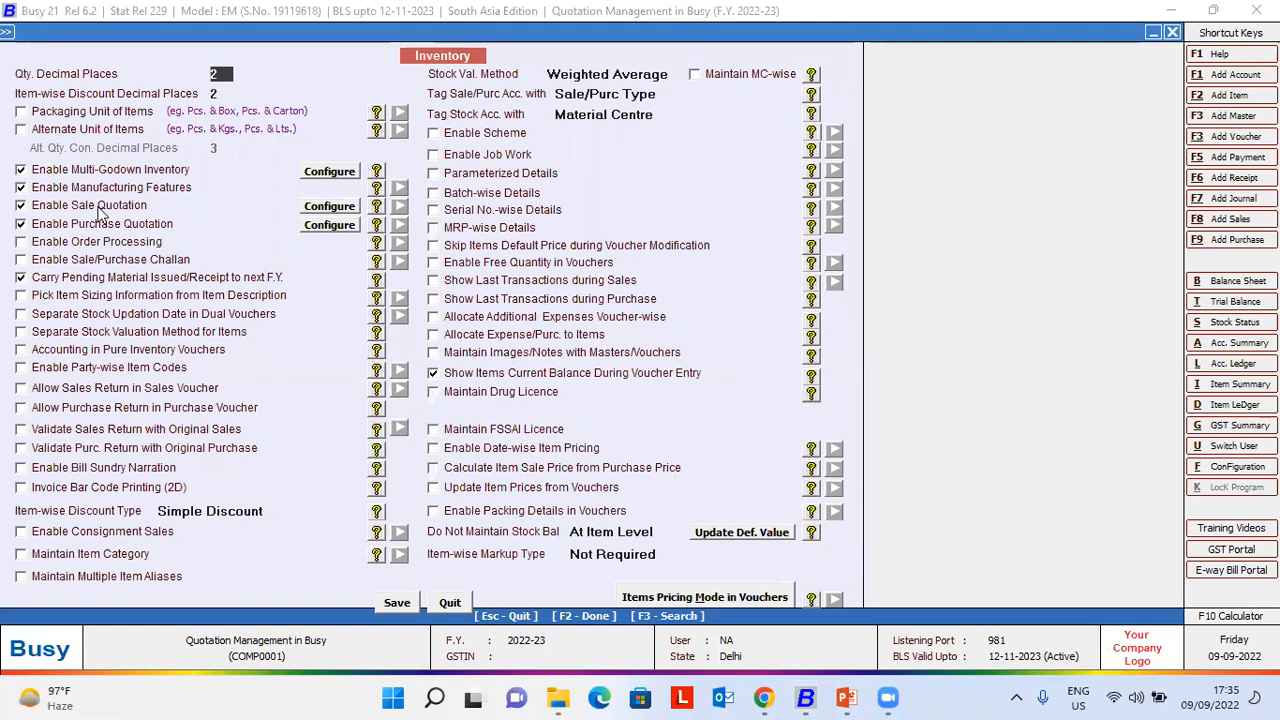
# - Search the inventory options for "quotation"
pyautogui.press('F3')
pyautogui.write('qu')
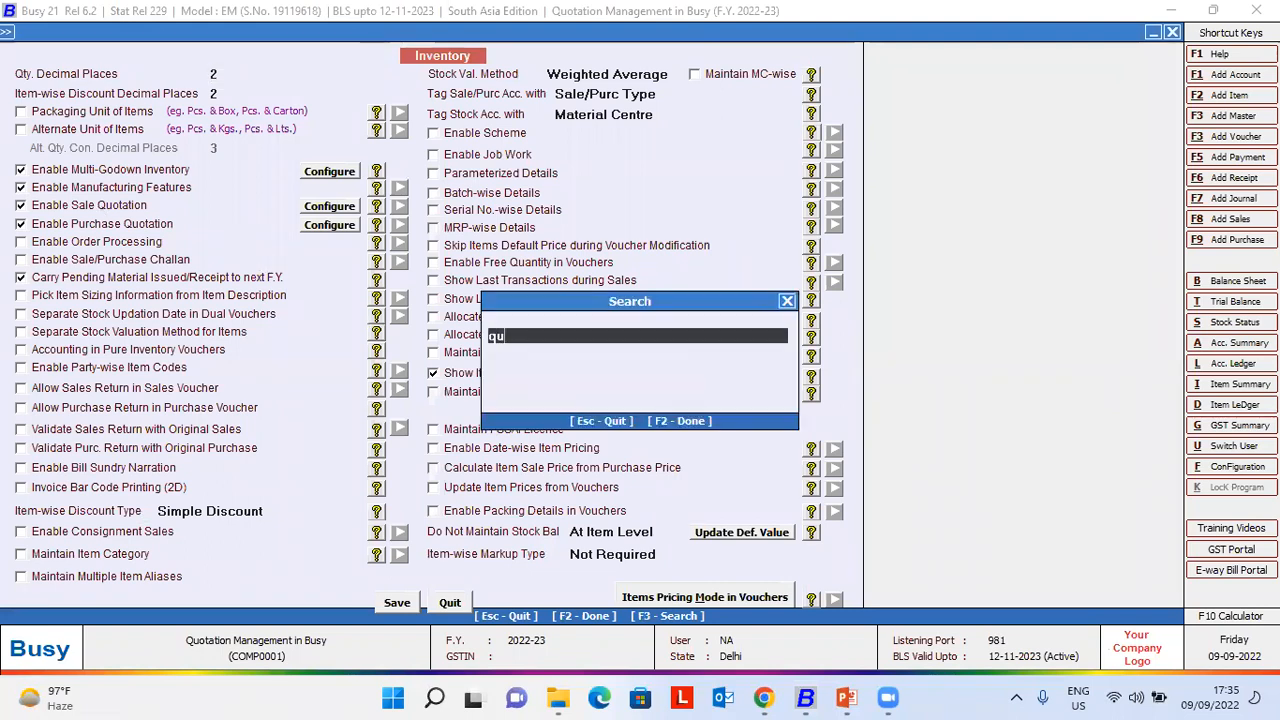
pyautogui.write('otation')
pyautogui.press('Return')
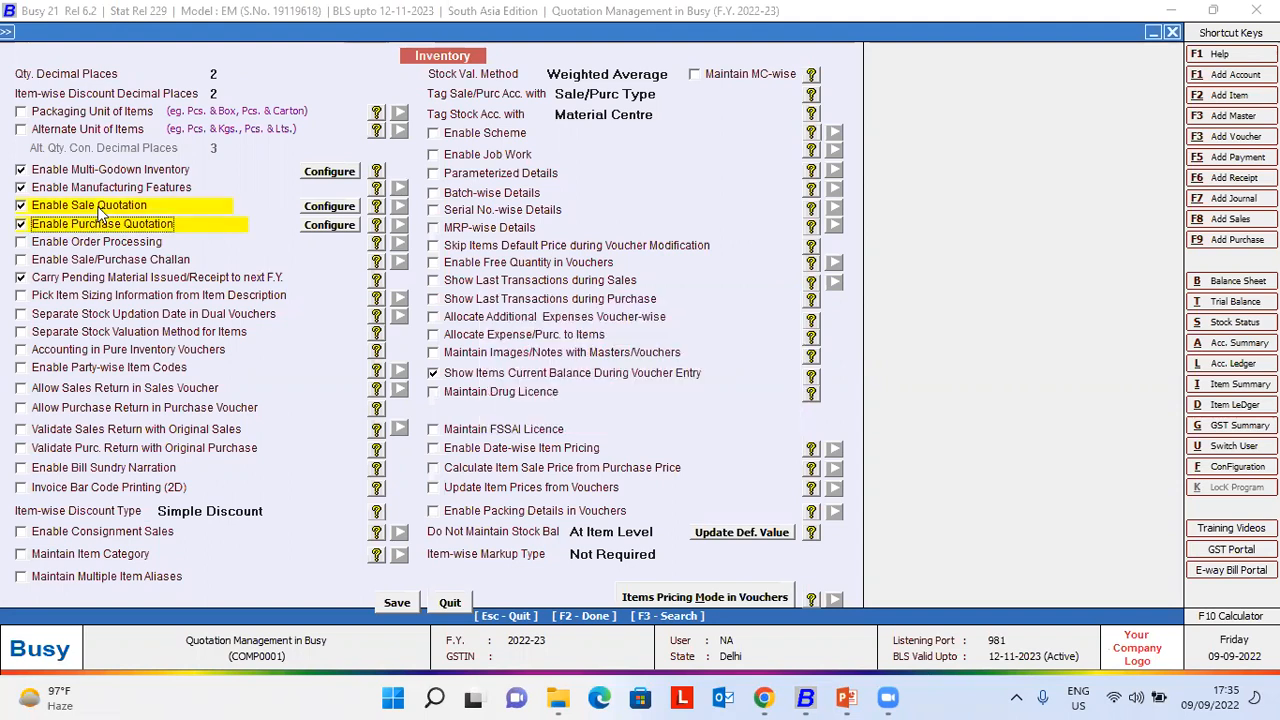
# - Disable Auto Create / Adjustment Quotation References for sale quotations and save the inventory configuration
pyautogui.click(352, 210)
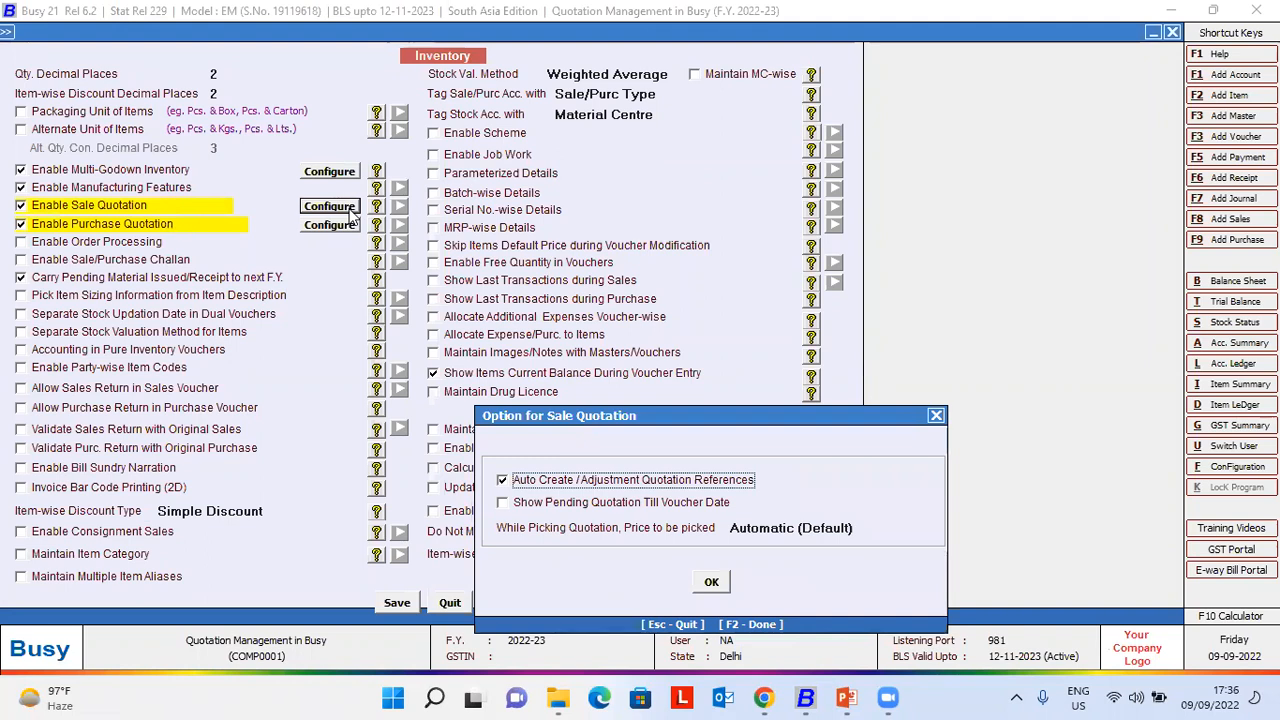
pyautogui.click(572, 486)
pyautogui.click(711, 581)
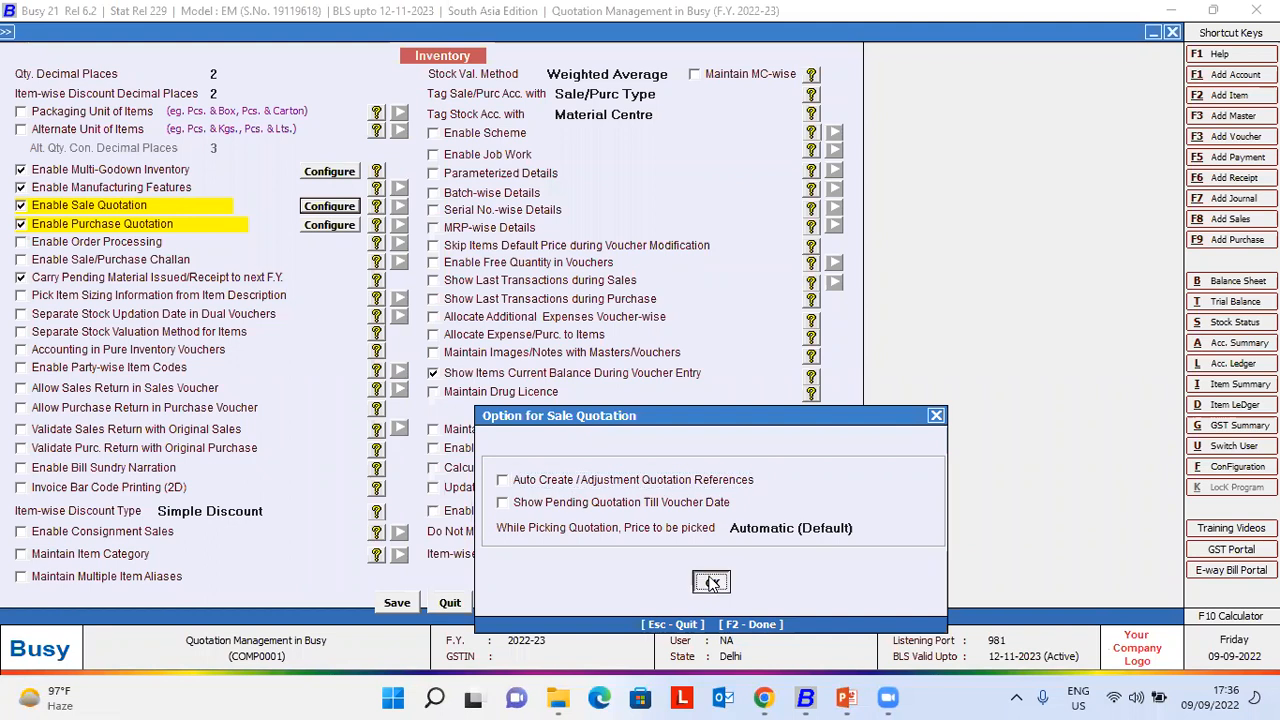
pyautogui.click(401, 608)
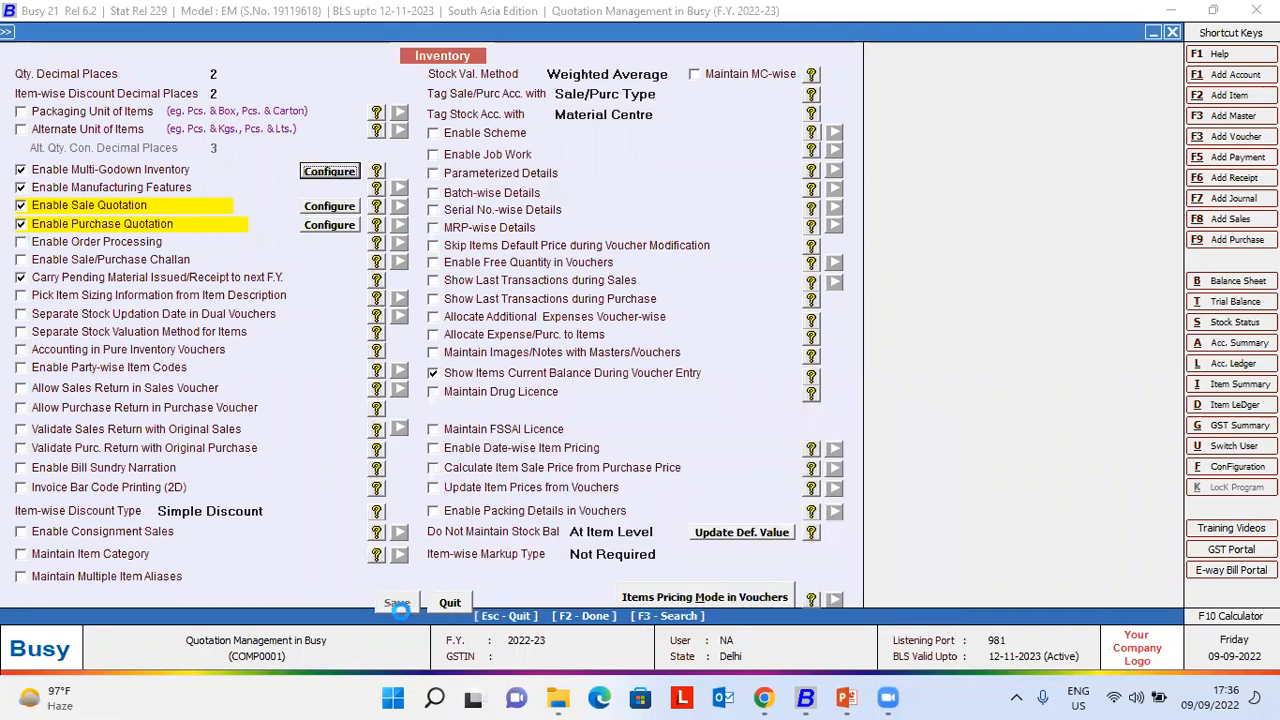
pyautogui.press('Escape')
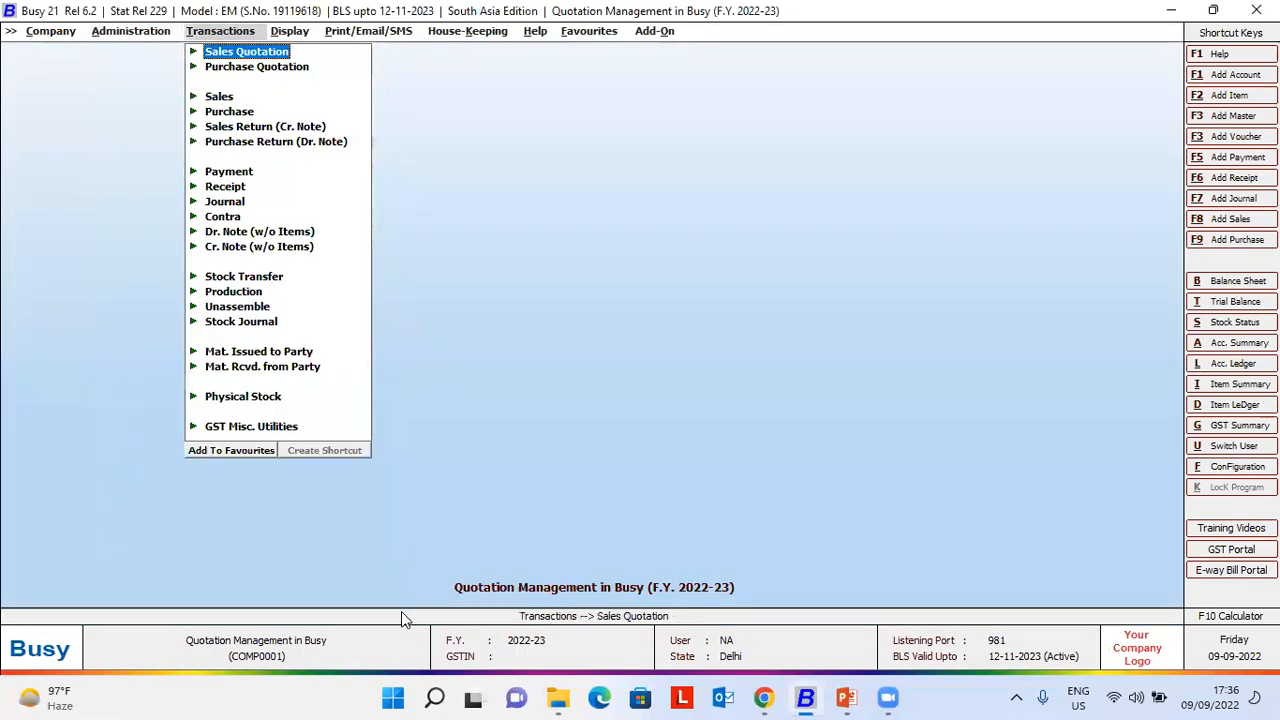
# - Start a sales quotation voucher dated 08-09-2022, number 3, with sale type L/GST-ItemWise for Customer - A
pyautogui.press('Return')
pyautogui.press('Return')
pyautogui.press('Return')
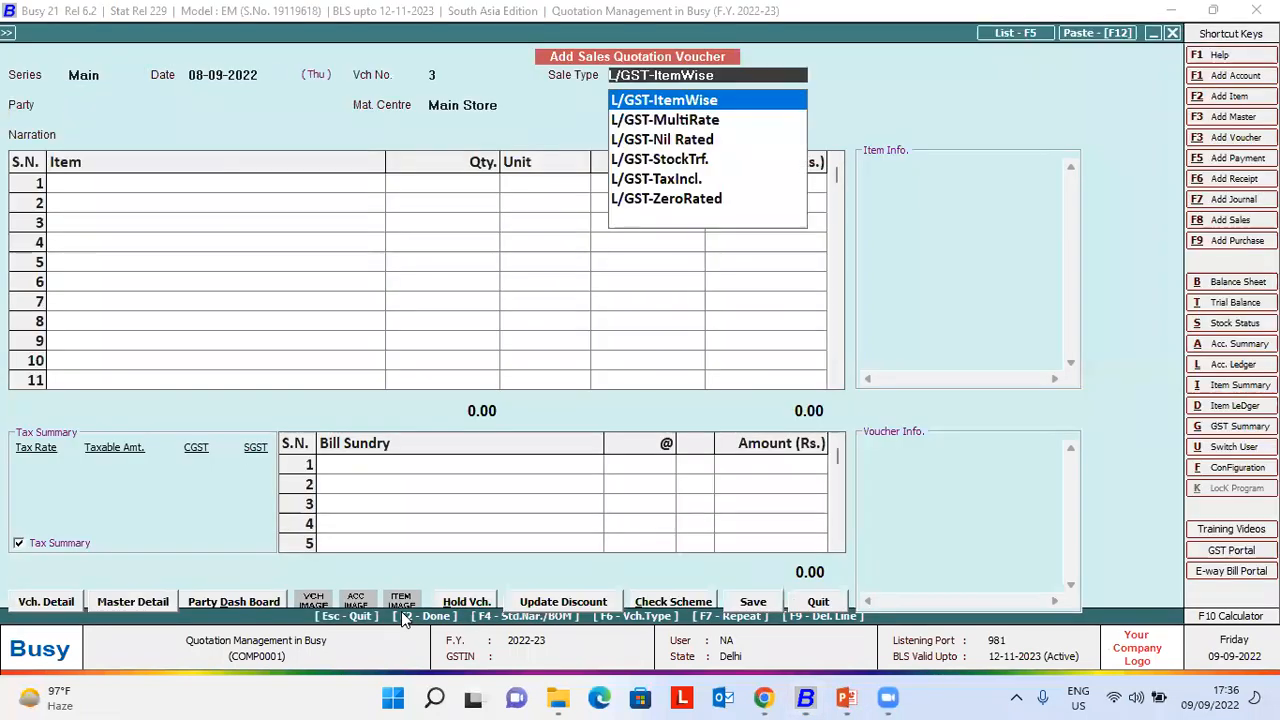
pyautogui.press('Return')
pyautogui.press('Down')
pyautogui.press('Down')
pyautogui.press('Return')
# - Add 10 pcs. of Busy 21 - Enterprise Single User at a price of 12,000 to the quotation
pyautogui.press('Return')
pyautogui.press('Return')
pyautogui.press('Return')
pyautogui.press('Return')
pyautogui.press('Return')
pyautogui.press('Return')
pyautogui.write('10')
pyautogui.press('Return')
pyautogui.press('Return')
pyautogui.write('12000')
pyautogui.press('Return')
pyautogui.press('Return')
# - Add 10 pcs. of Busy 21 - Standard Single User at a price of 13,500 as the quotation's second item
pyautogui.press('Return')
pyautogui.press('Down')
pyautogui.press('Return')
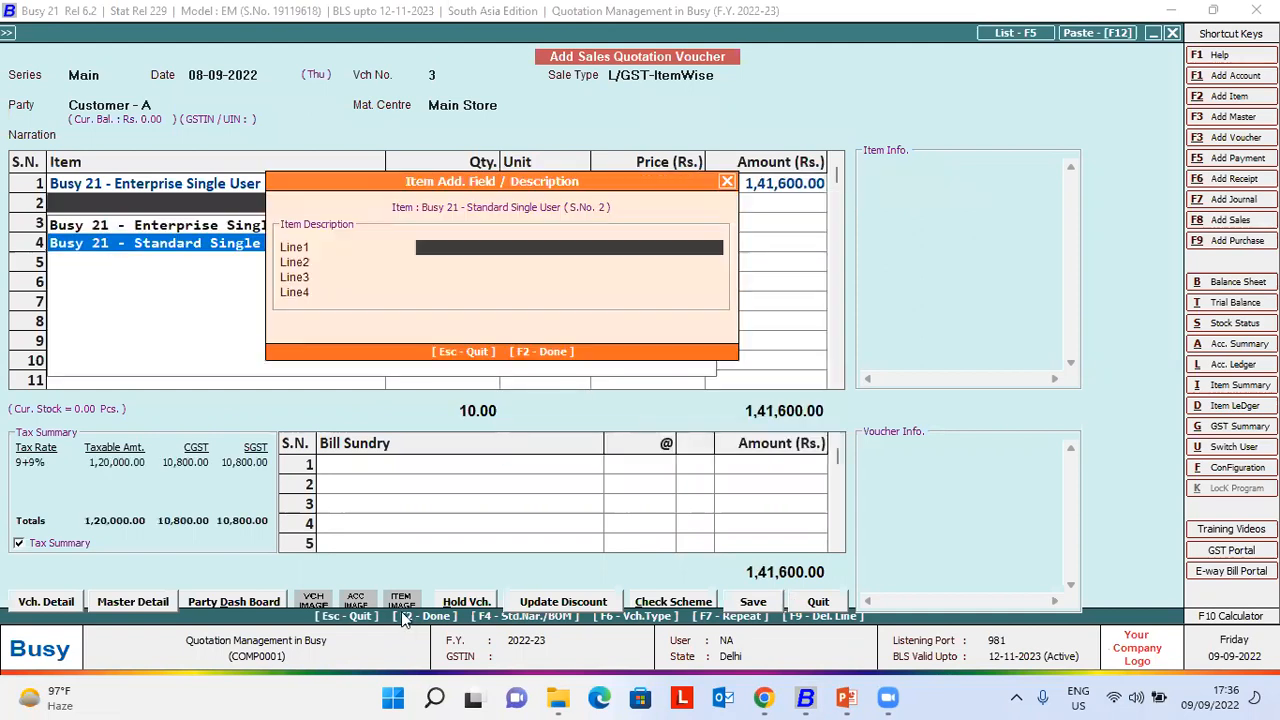
pyautogui.press('Return')
pyautogui.press('Return')
pyautogui.press('Return')
pyautogui.press('Return')
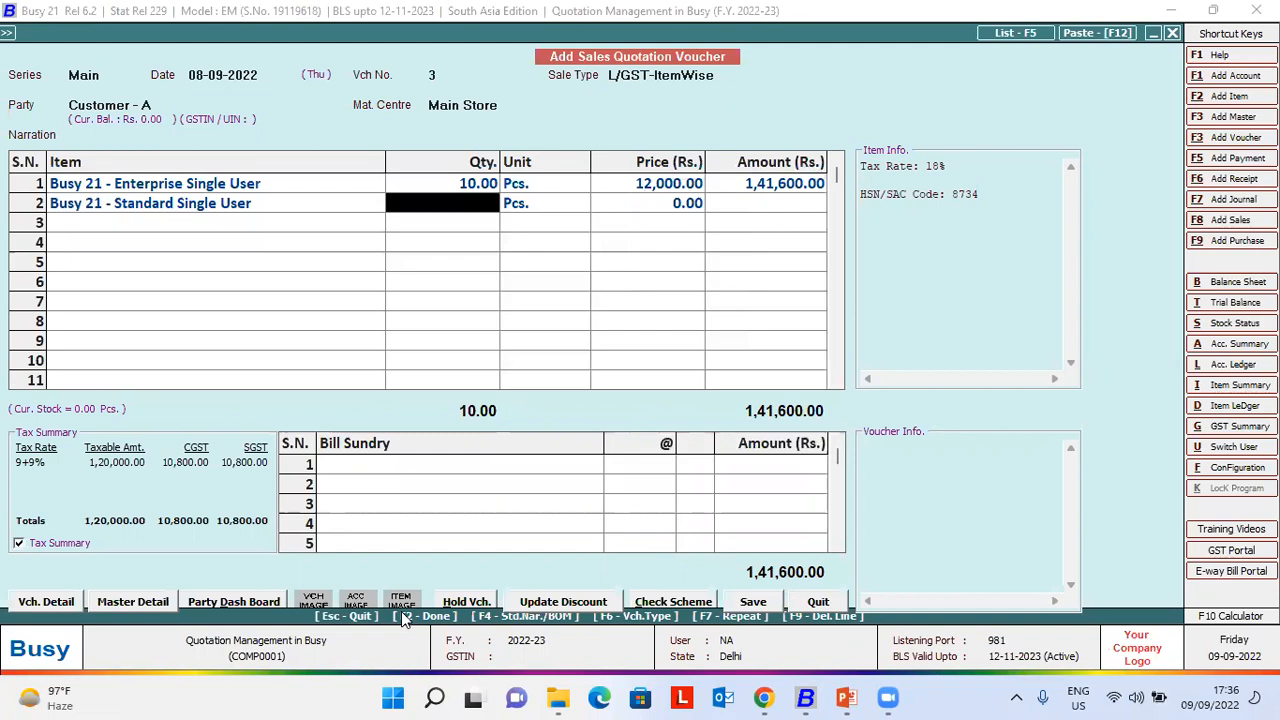
pyautogui.write('10')
pyautogui.press('Return')
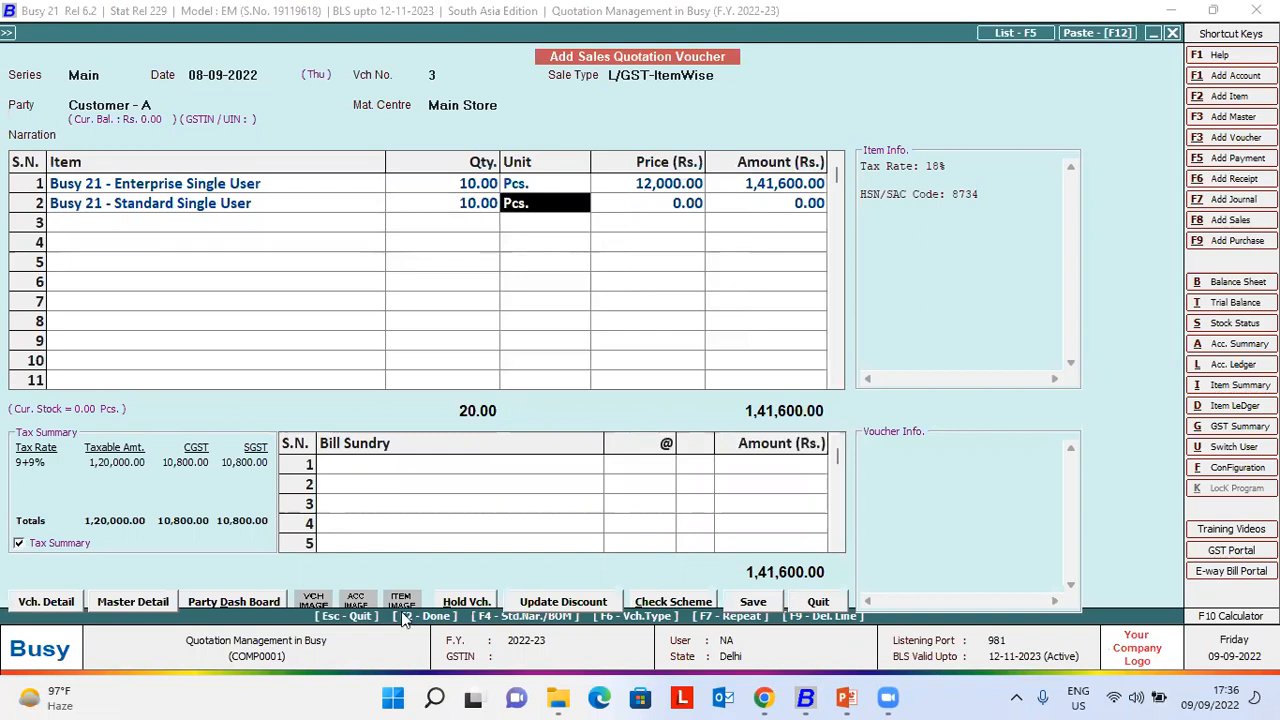
pyautogui.press('Return')
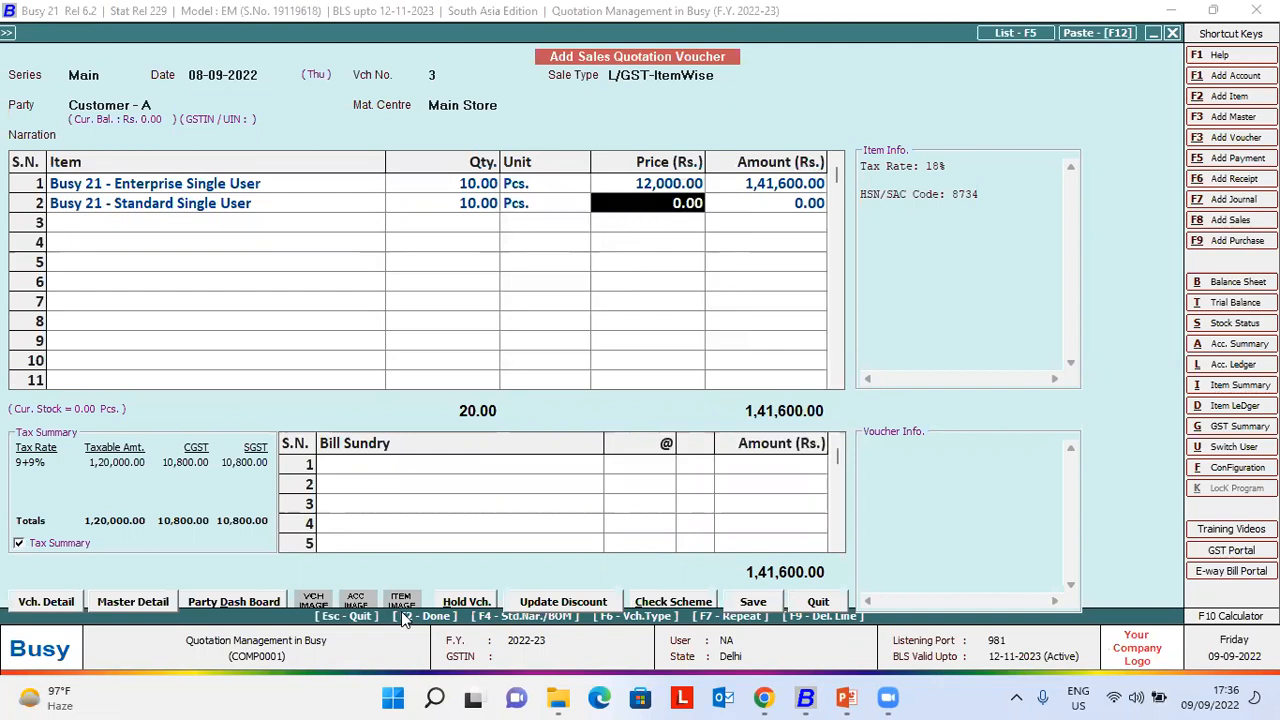
pyautogui.write('13500')
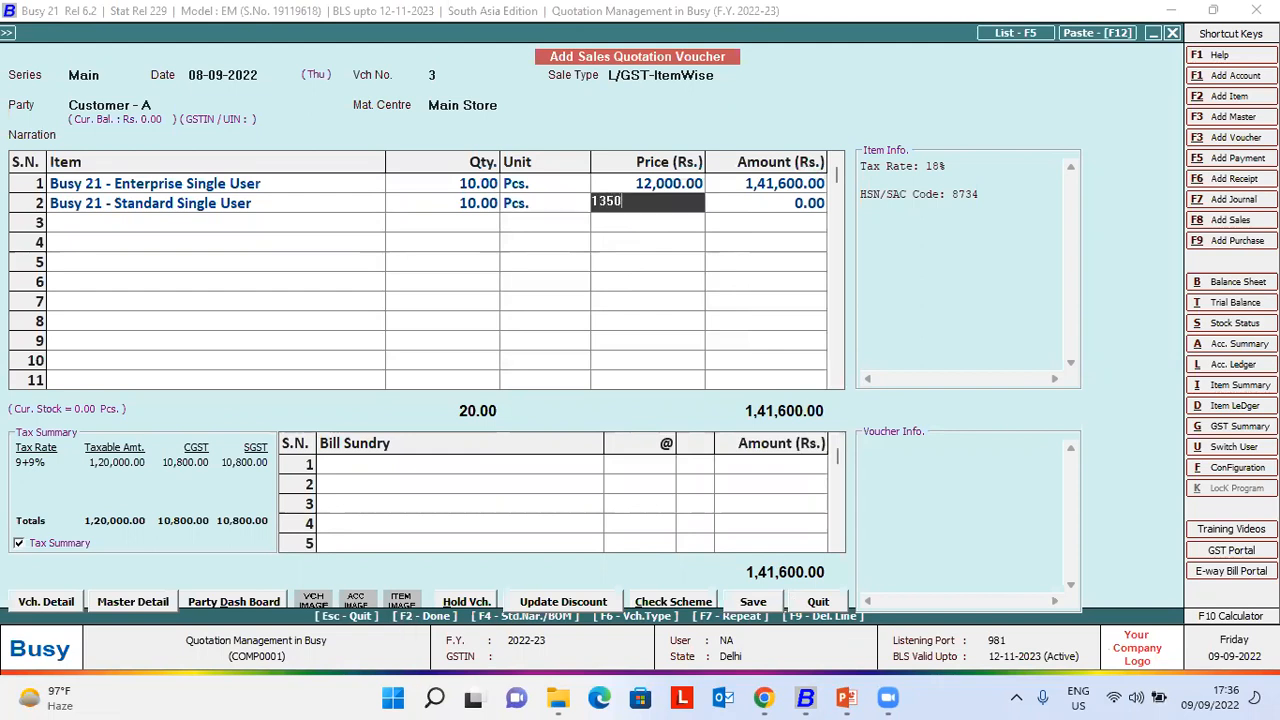
pyautogui.press('Return')
pyautogui.press('Return')
pyautogui.press('Return')
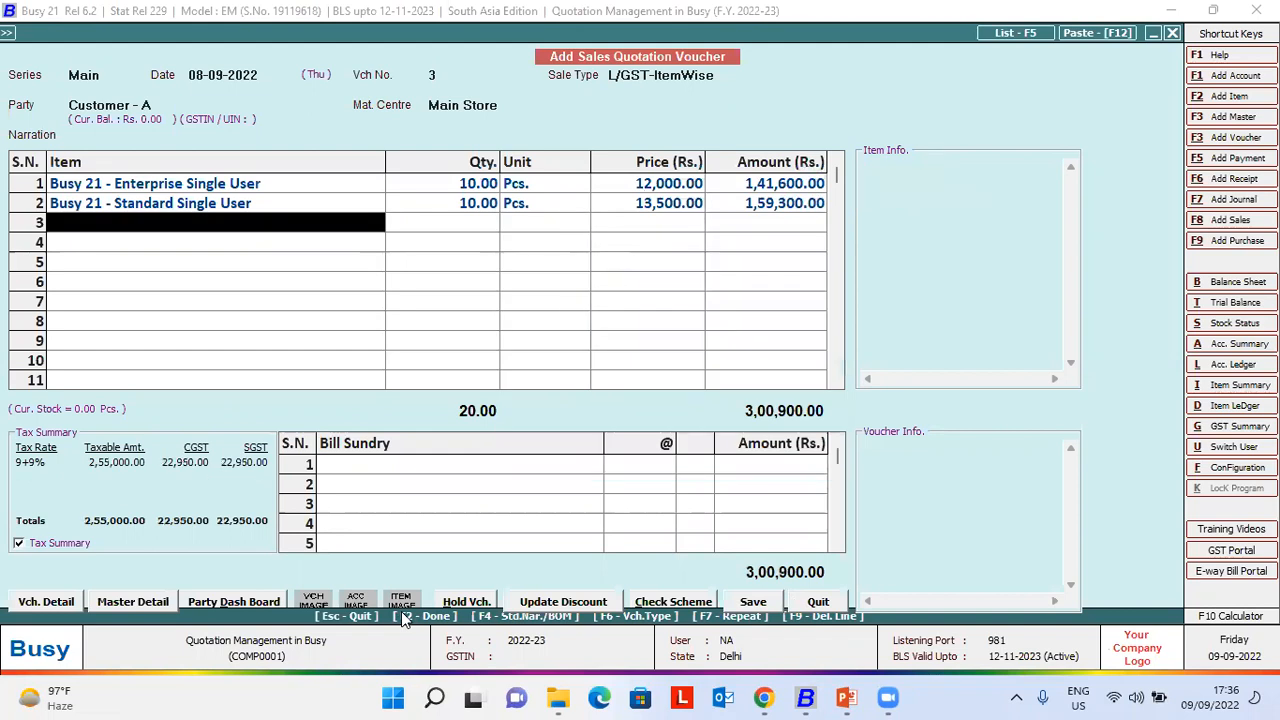
# - Confirm quotation reference 3 for 10 pcs. of each item and save the sales quotation
pyautogui.press('Return')
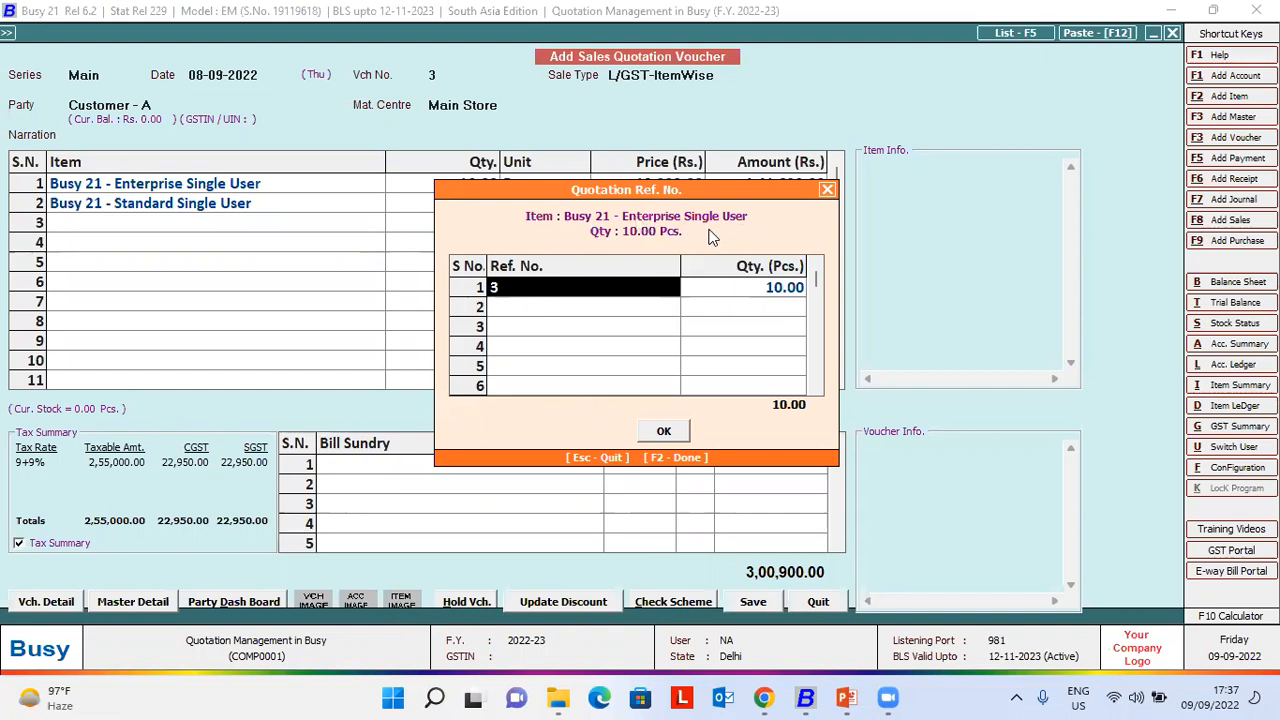
pyautogui.press('F2')
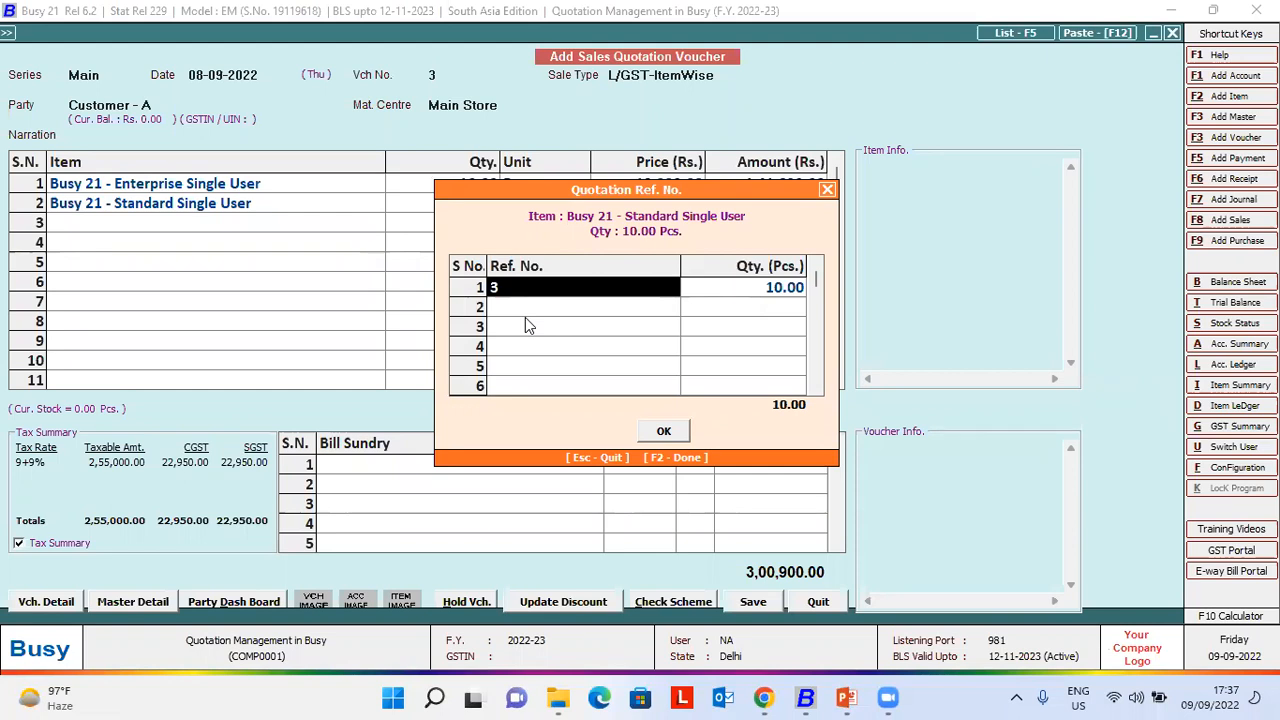
pyautogui.press('F2')
pyautogui.press('Return')
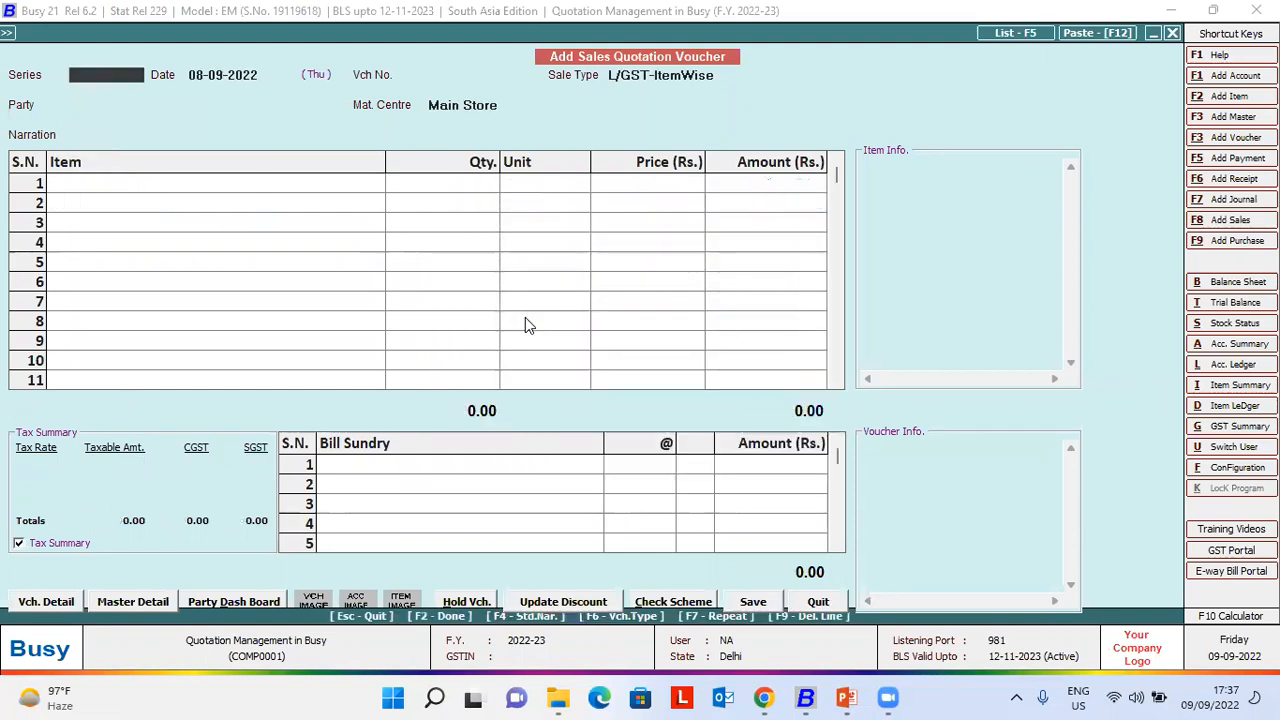
# - Leave quotation entry and start a sales voucher dated 09-09-2022 with sale type L/GST-ItemWise for Customer - A
pyautogui.press('Escape')
pyautogui.press('Down')
pyautogui.press('Down')
pyautogui.press('Return')
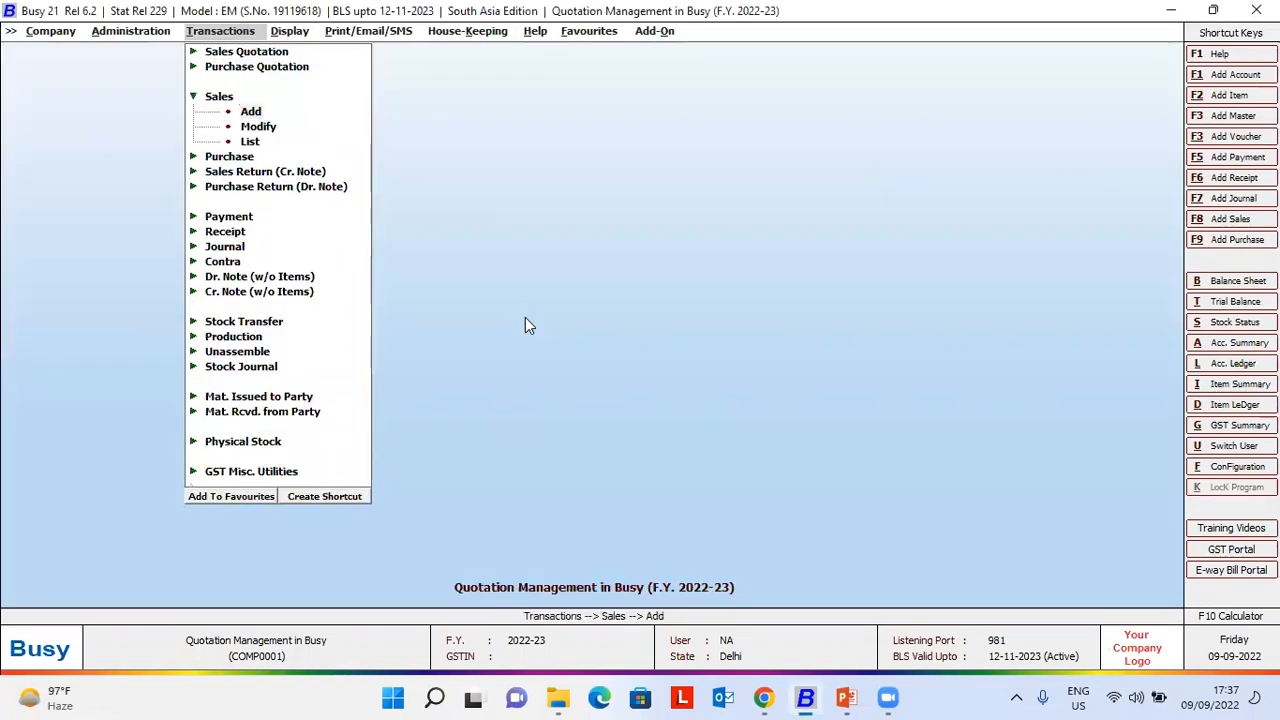
pyautogui.press('Return')
pyautogui.press('Return')
pyautogui.press('Return')
pyautogui.press('Down')
pyautogui.press('Down')
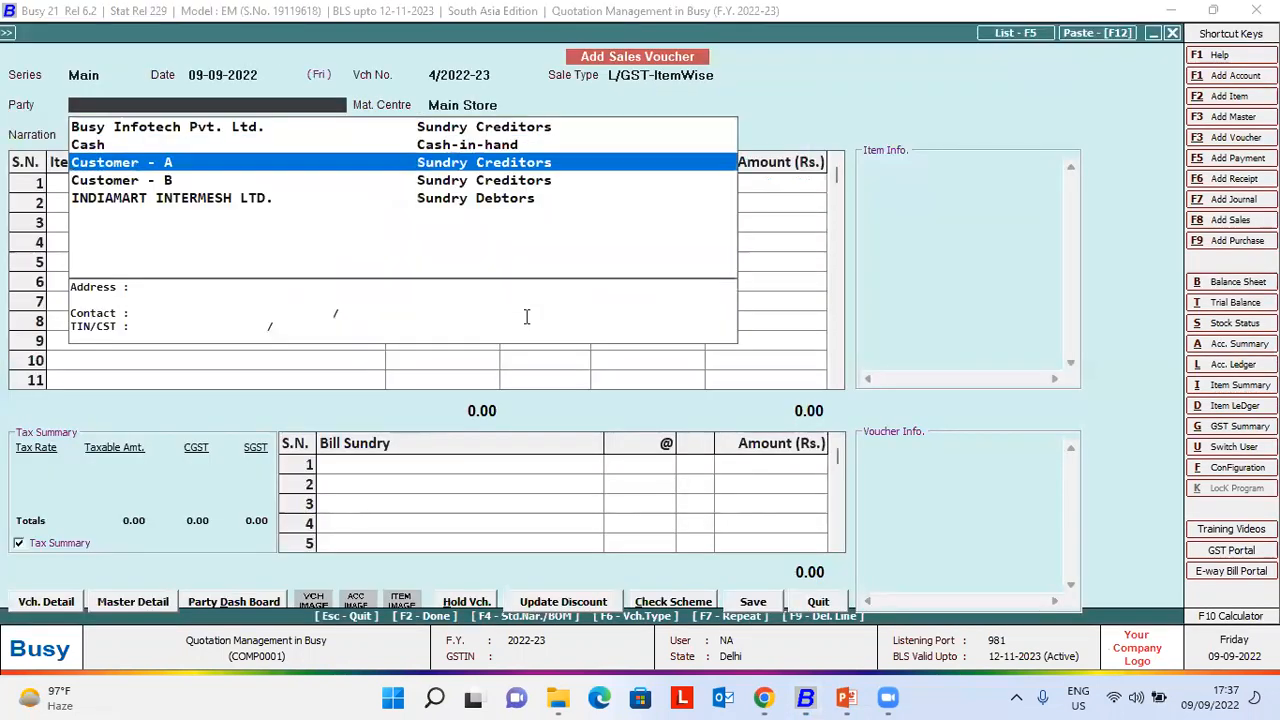
pyautogui.press('Return')
# - Load the items of pending quotation 3 into Customer - A's sales voucher
pyautogui.press('Return')
pyautogui.press('Return')
pyautogui.press('space')
pyautogui.press('F2')
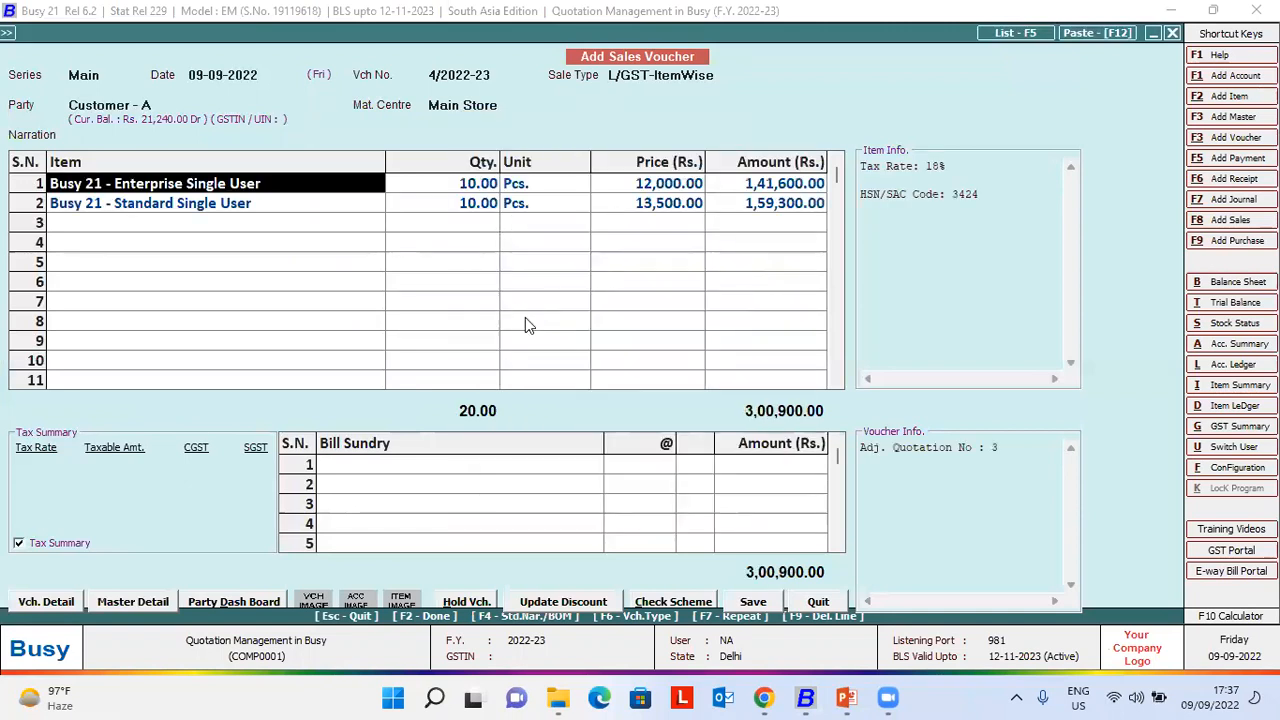
# - Finish the voucher's item entry without bill sundries and accept negative stock for both items
pyautogui.press('Tab')
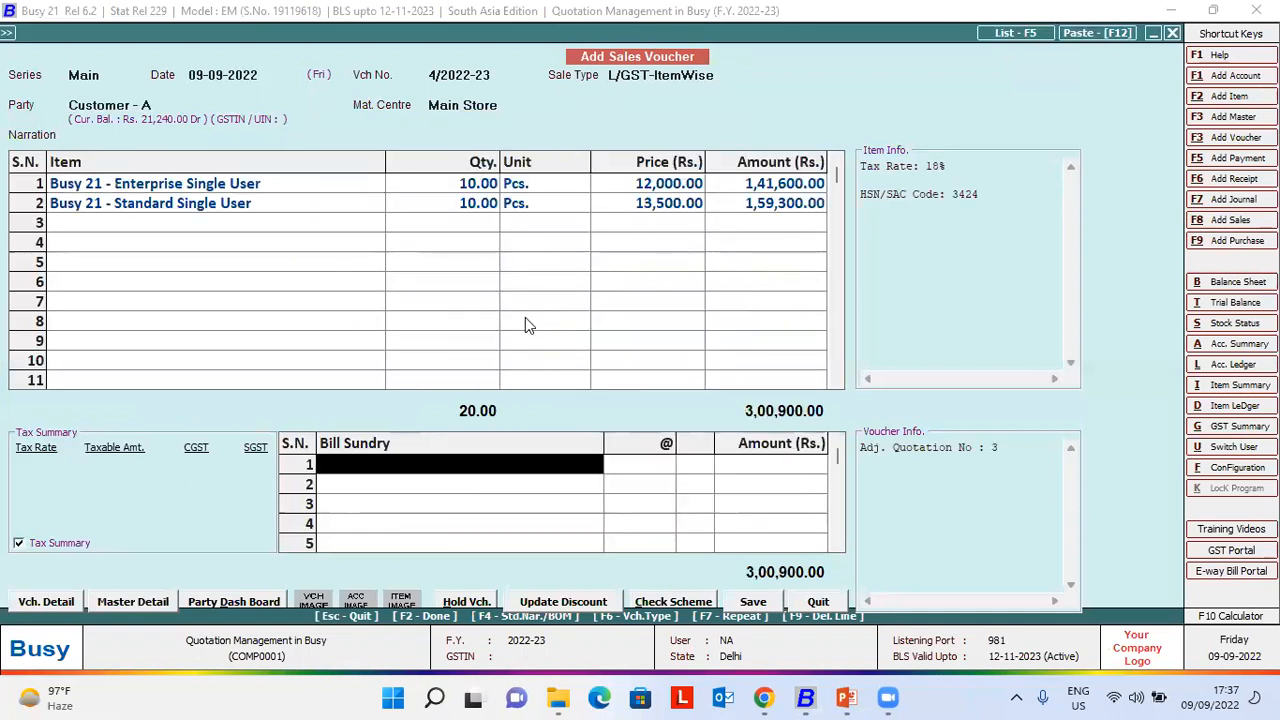
pyautogui.press('F2')
pyautogui.press('Left')
pyautogui.press('Return')
pyautogui.press('Left')
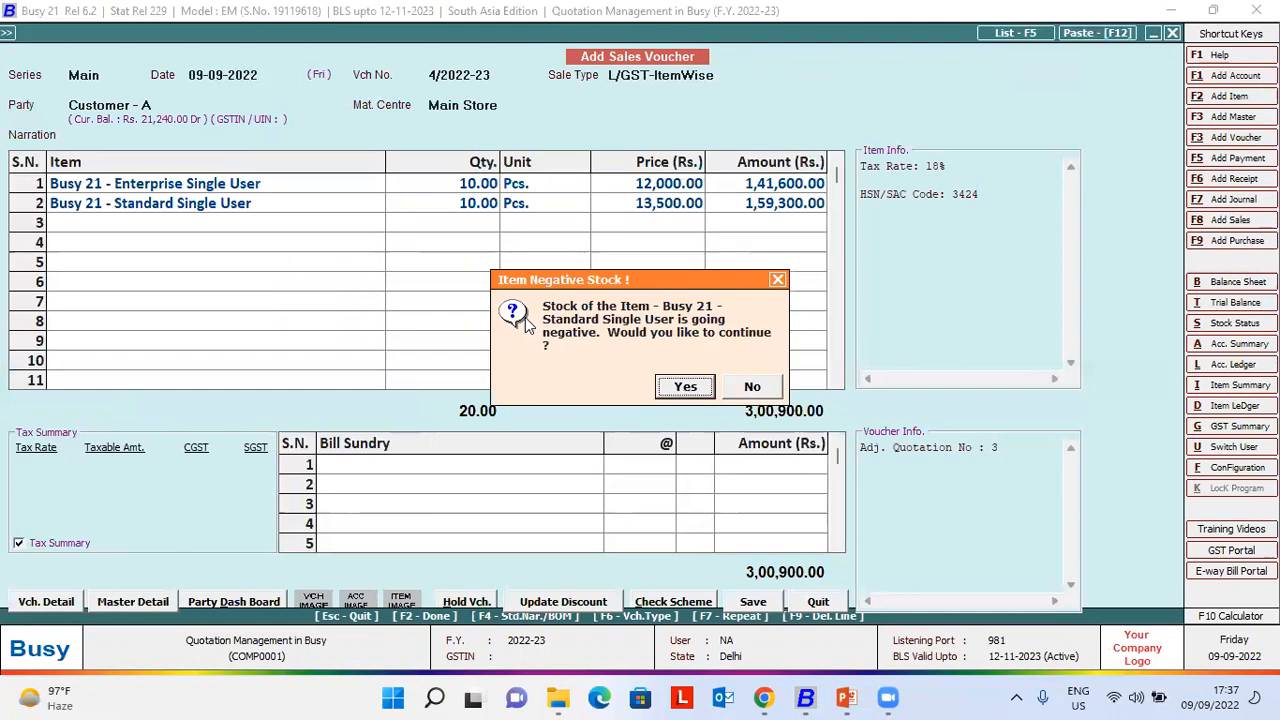
pyautogui.press('Return')
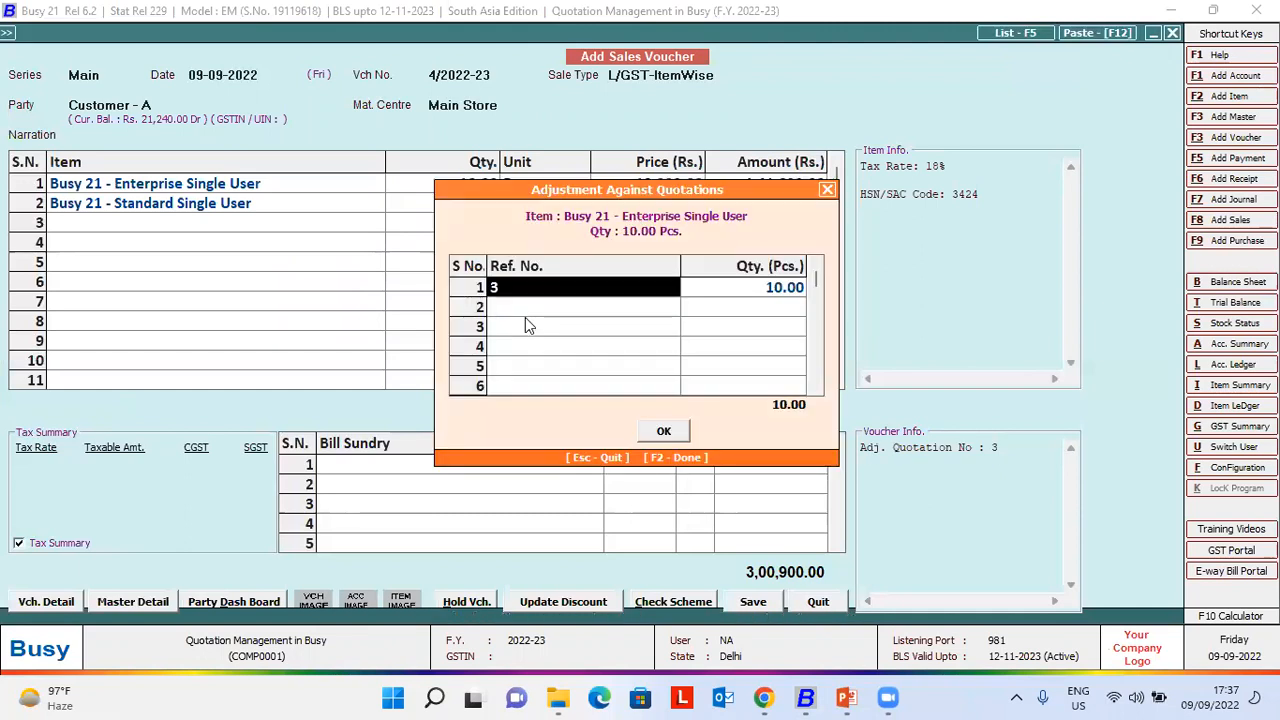
# - Clear and reselect quotation reference 3 for the Enterprise item's 10 pcs., and accept reference 3 for the Standard item
pyautogui.press('F9')
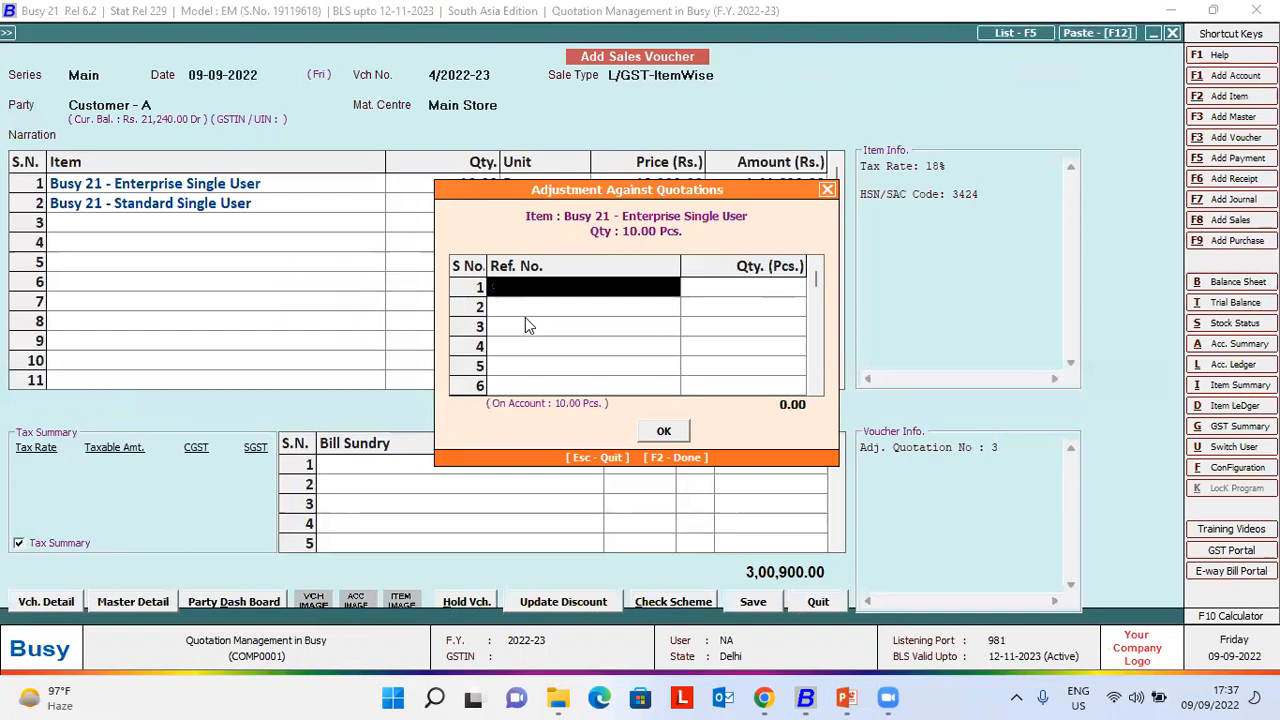
pyautogui.press('space')
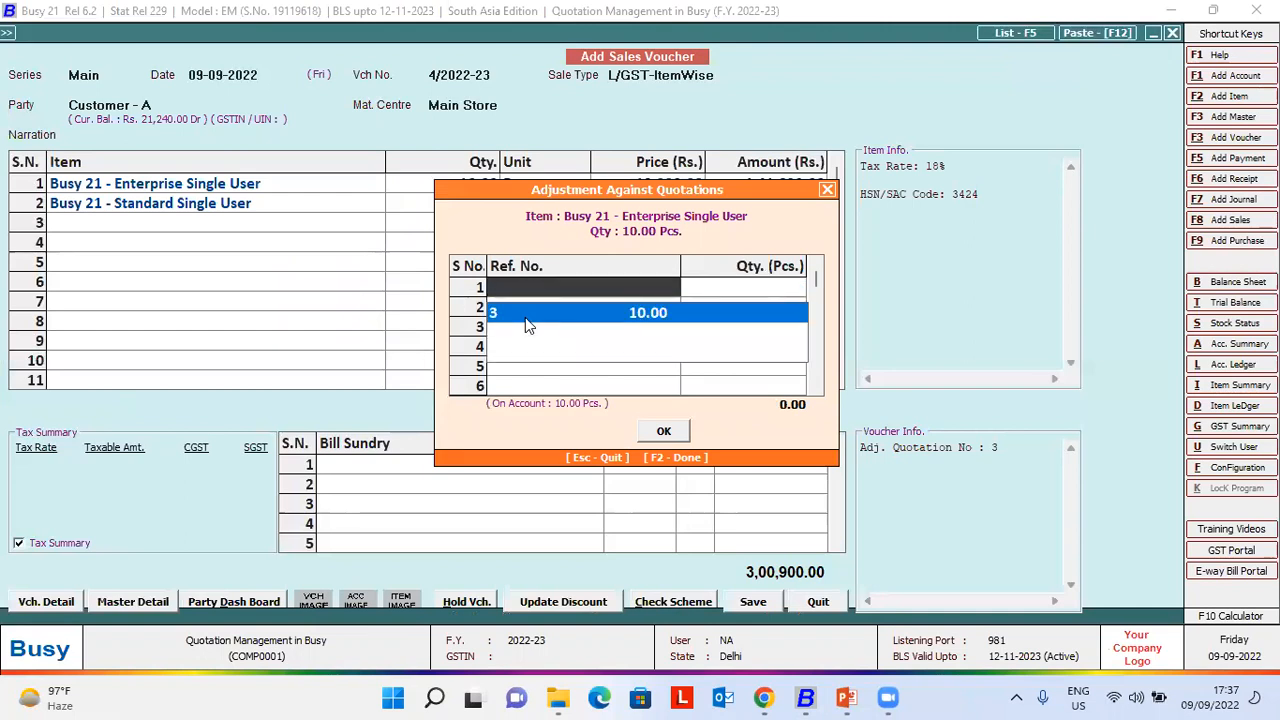
pyautogui.press('Return')
pyautogui.press('Return')
pyautogui.press('F2')
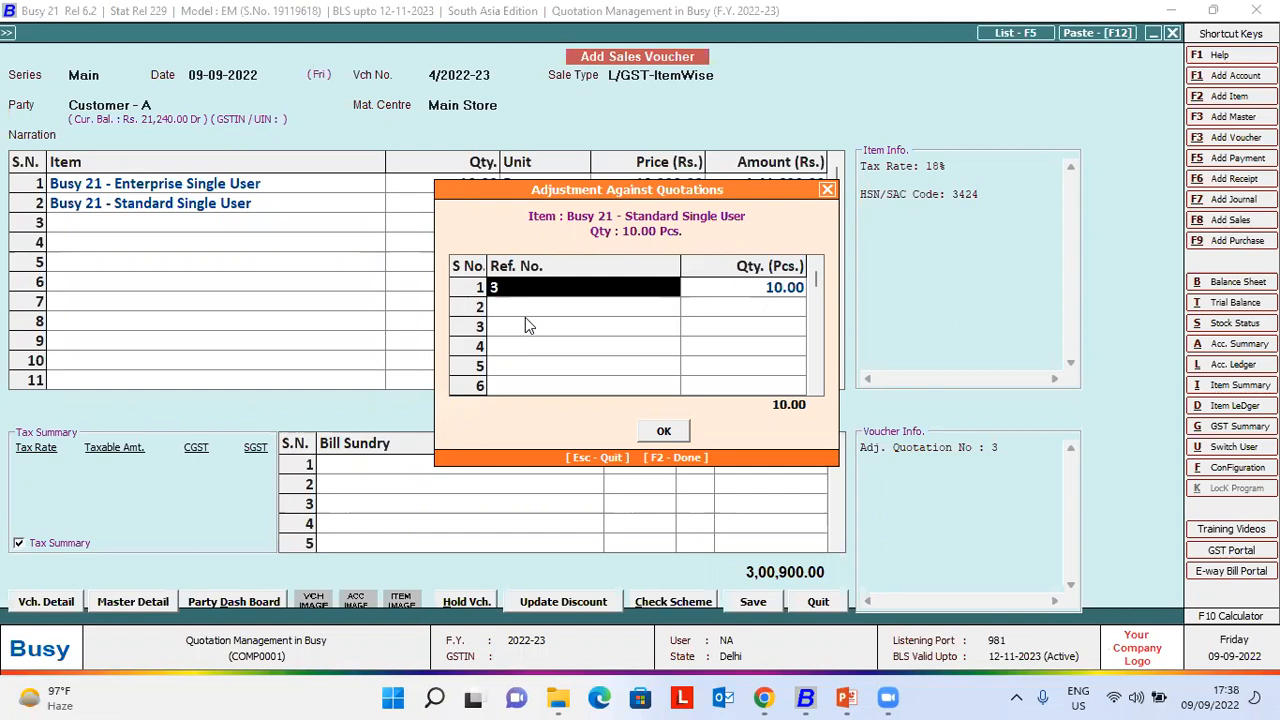
pyautogui.press('F2')
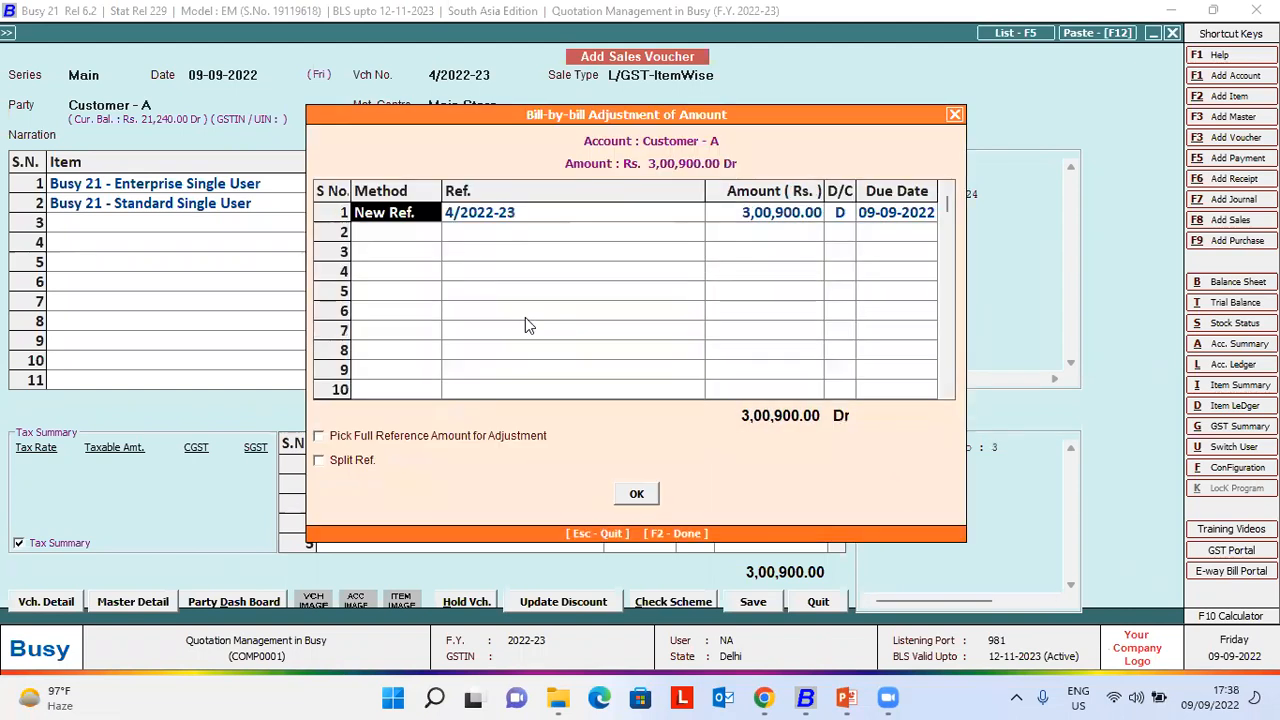
# - Accept new bill reference 4/2022-23 for Customer - A, save the sales voucher and leave voucher entry
pyautogui.press('F2')
pyautogui.press('Left')
pyautogui.press('Return')
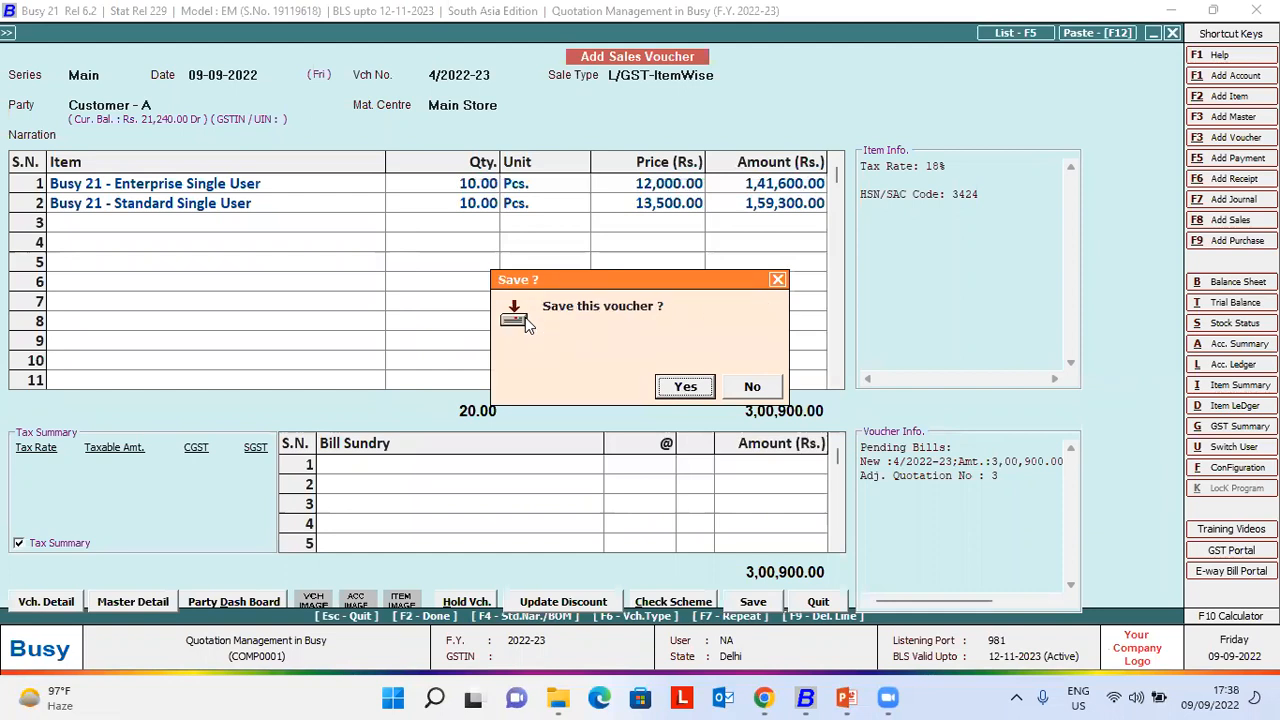
pyautogui.press('Return')
pyautogui.press('Escape')
pyautogui.press('Escape')
# - Reopen the Inventory configuration
pyautogui.press('Left')
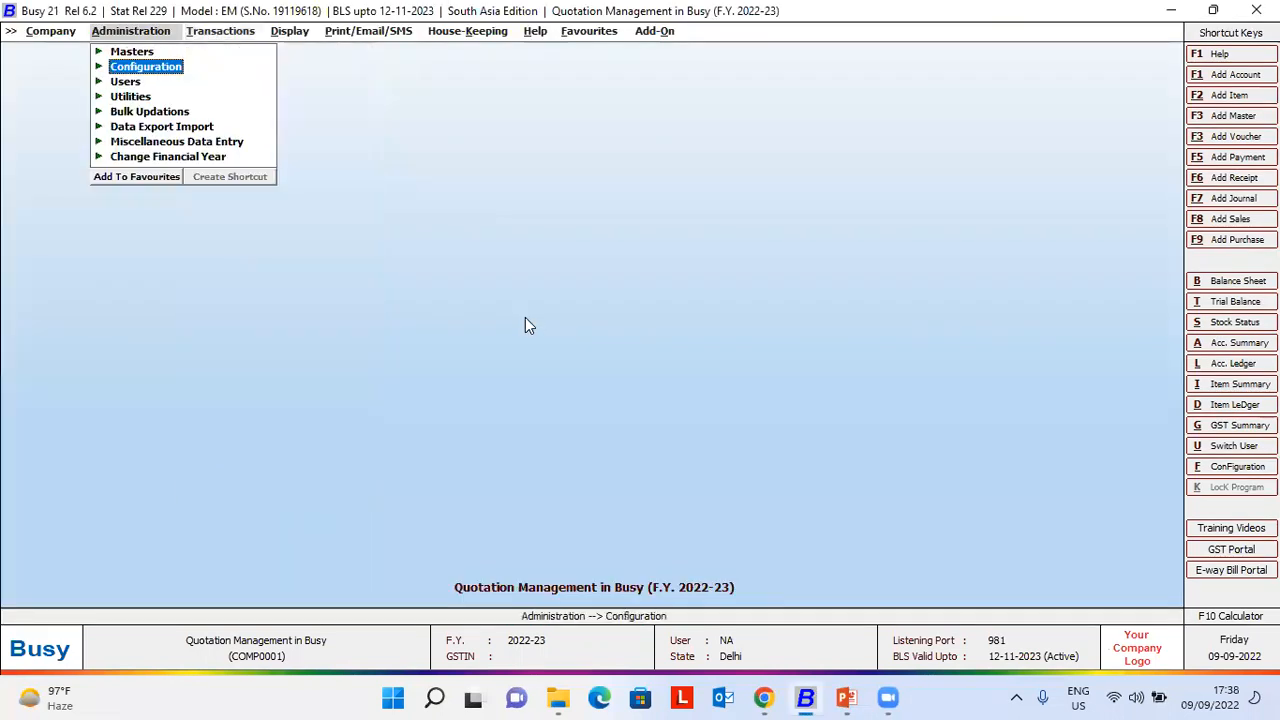
pyautogui.press('Return')
pyautogui.press('Return')
pyautogui.press('i')
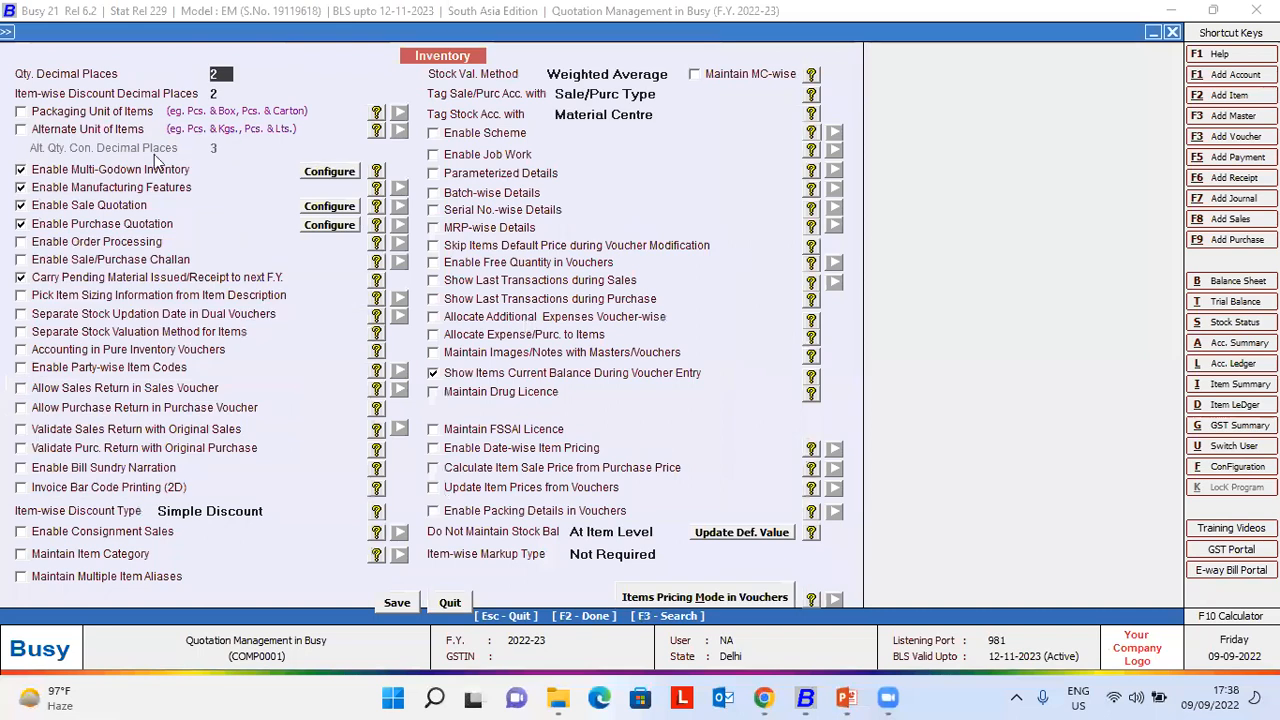
# - Examine the price-picking choices in the sale quotation options and the item pricing modes for sale and purchase vouchers
pyautogui.click(330, 207)
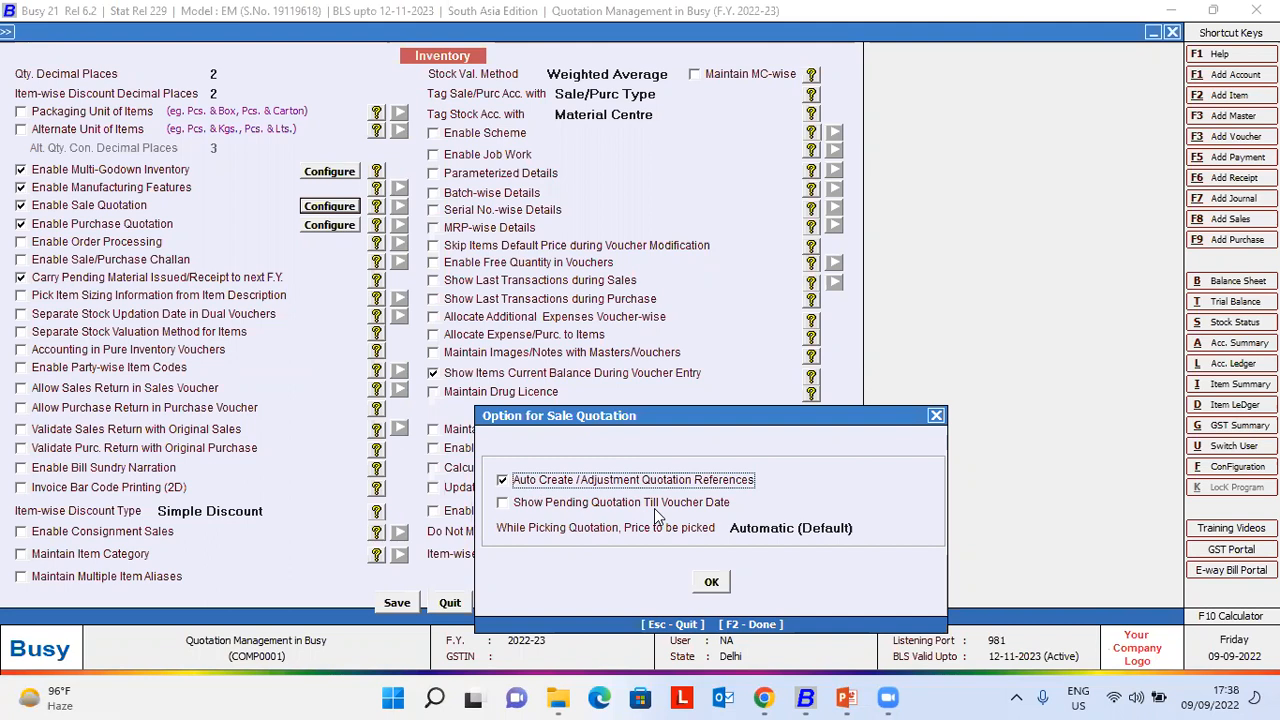
pyautogui.click(770, 532)
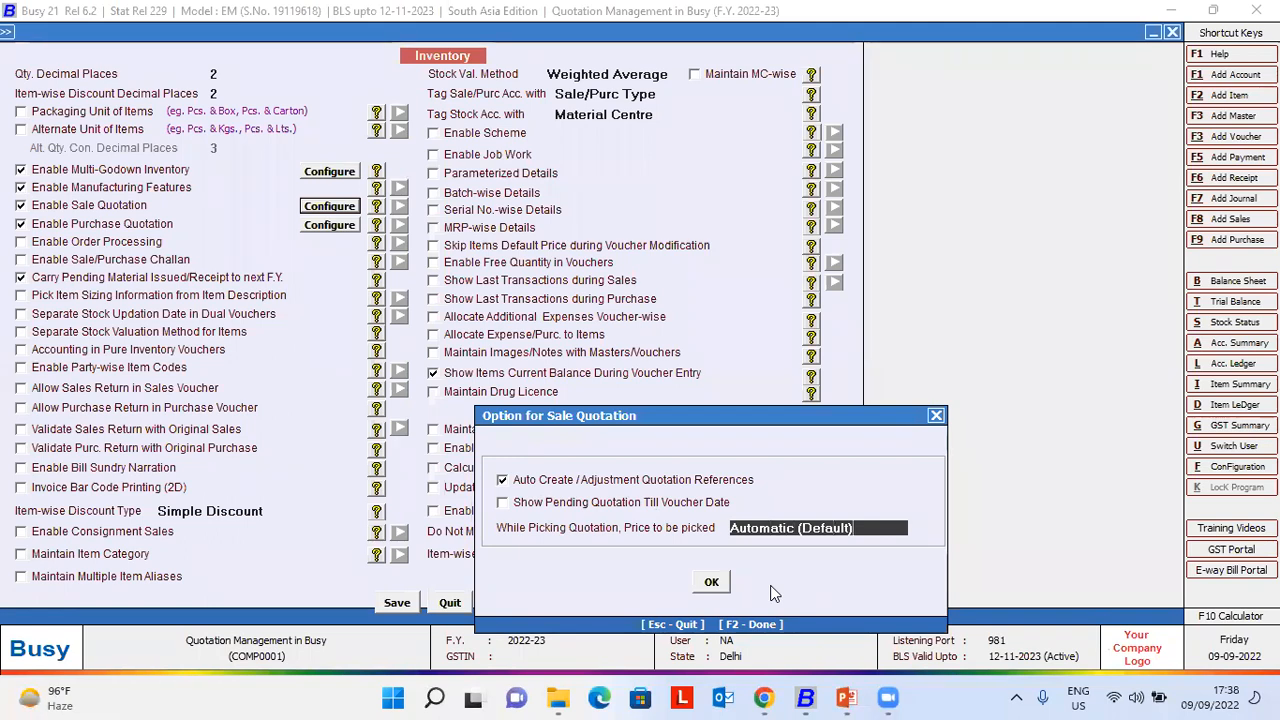
pyautogui.press('BackSpace')
pyautogui.press('BackSpace')
pyautogui.press('BackSpace')
pyautogui.press('BackSpace')
pyautogui.press('BackSpace')
pyautogui.press('Down')
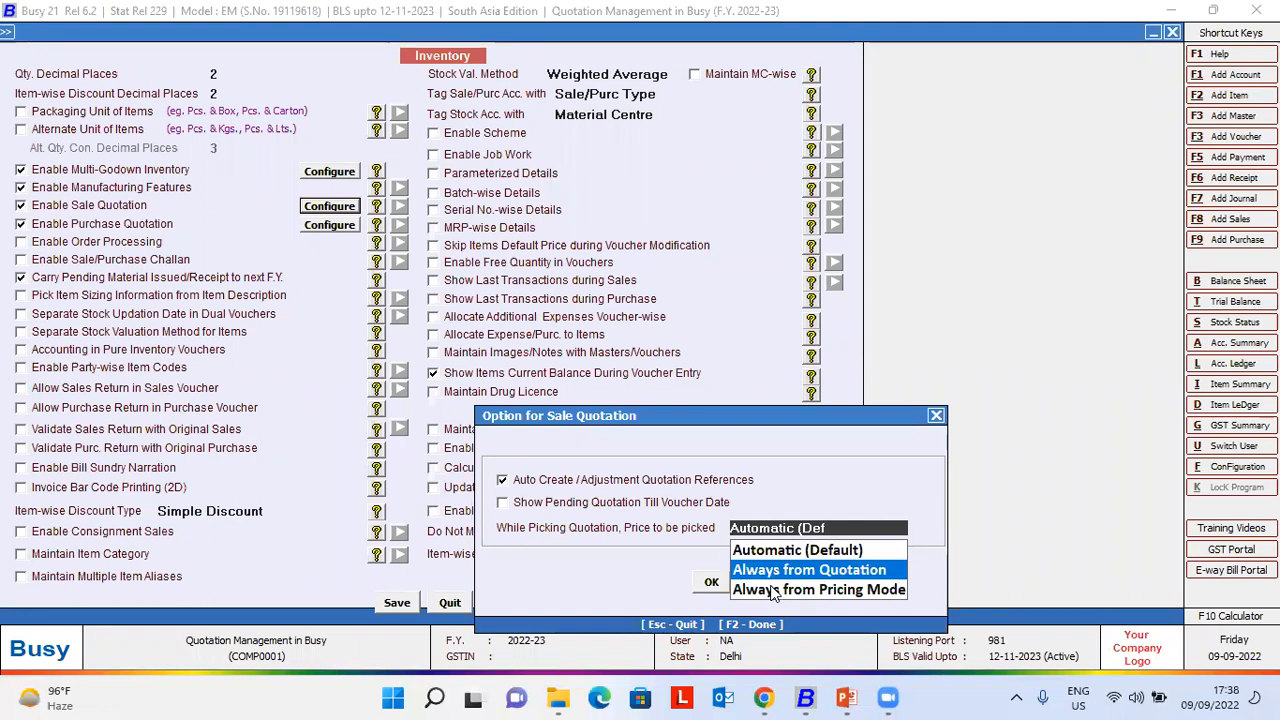
pyautogui.press('Return')
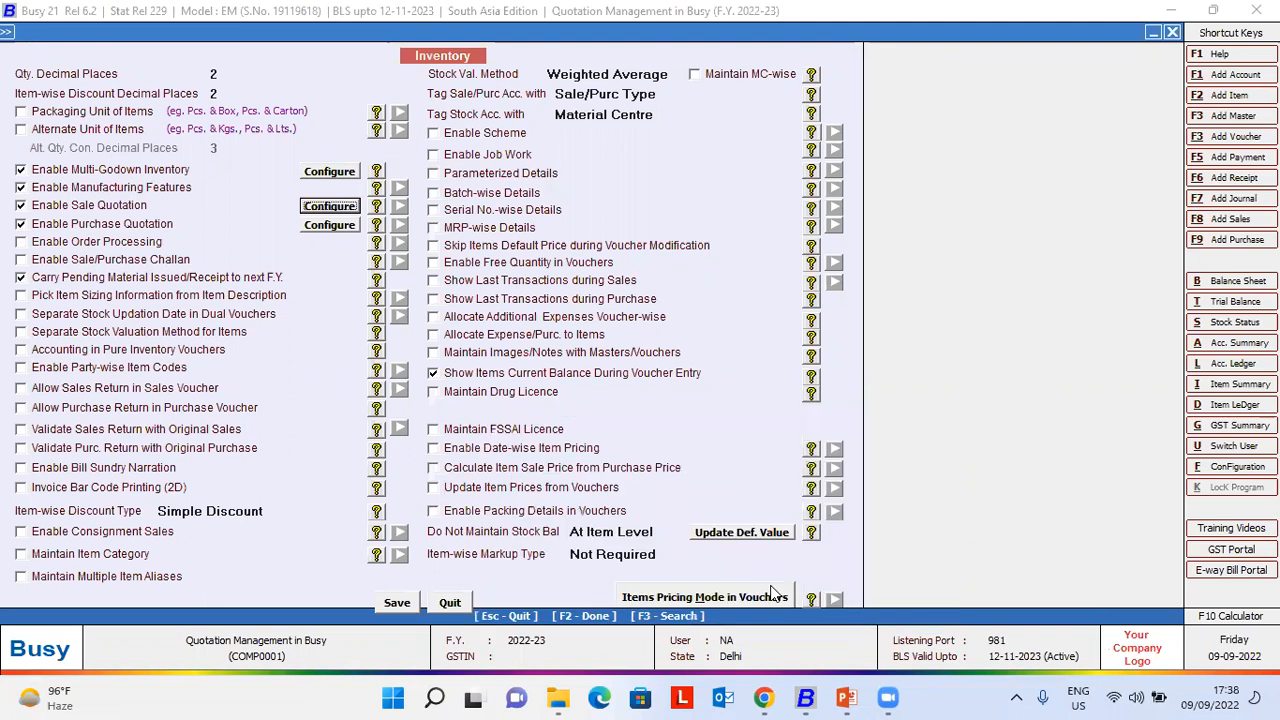
pyautogui.click(771, 594)
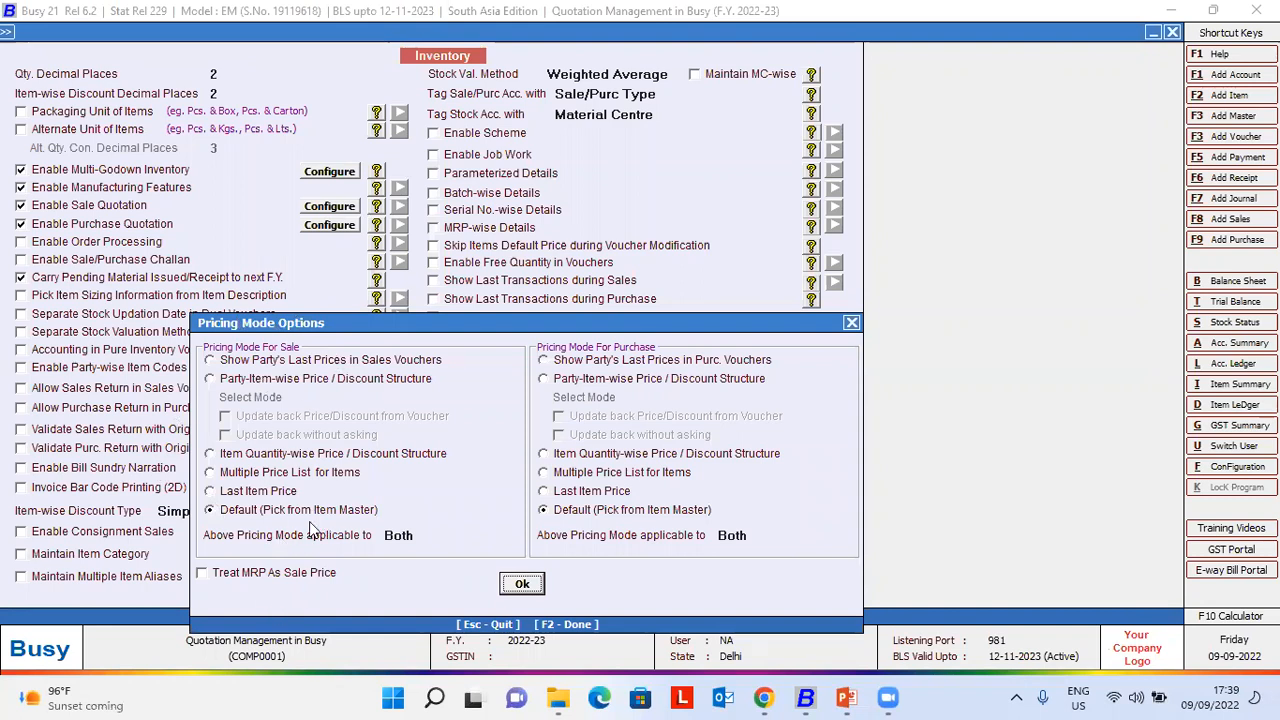
pyautogui.press('Return')
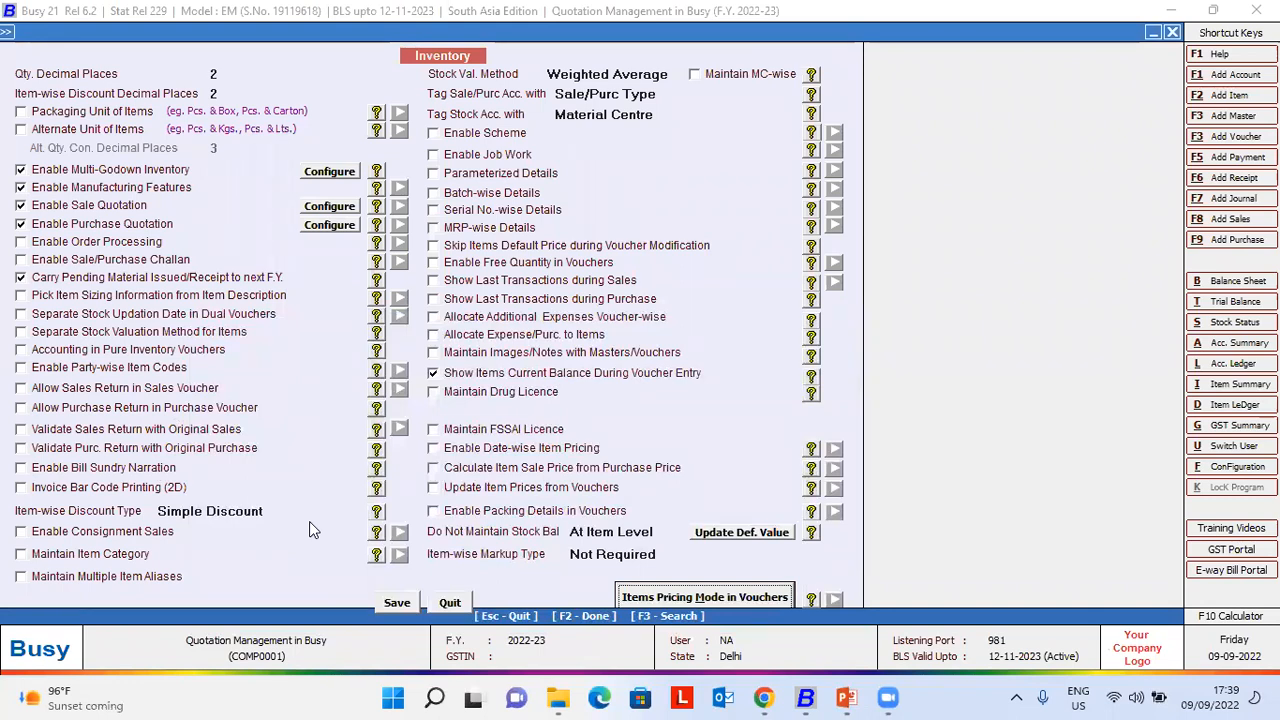
# - Enable auto creation and adjustment of references for sale quotations, save the Inventory configuration and leave the configuration screens
pyautogui.click(326, 206)
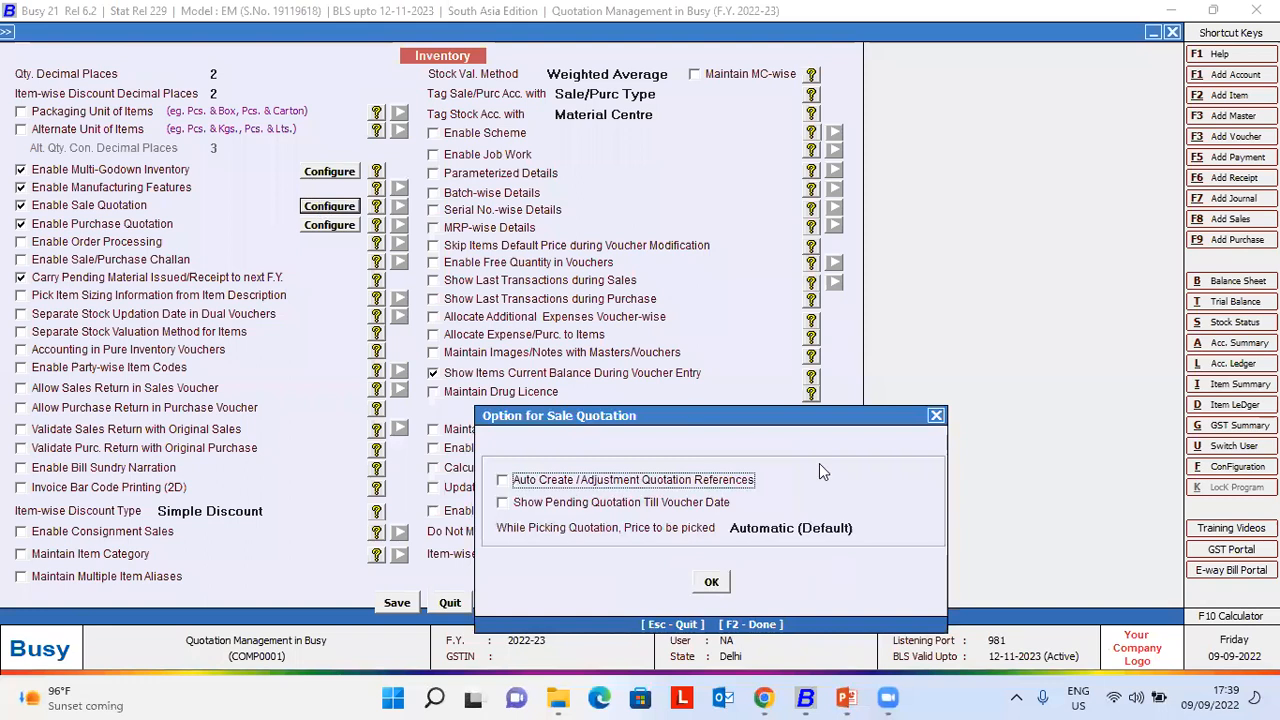
pyautogui.click(671, 484)
pyautogui.click(711, 581)
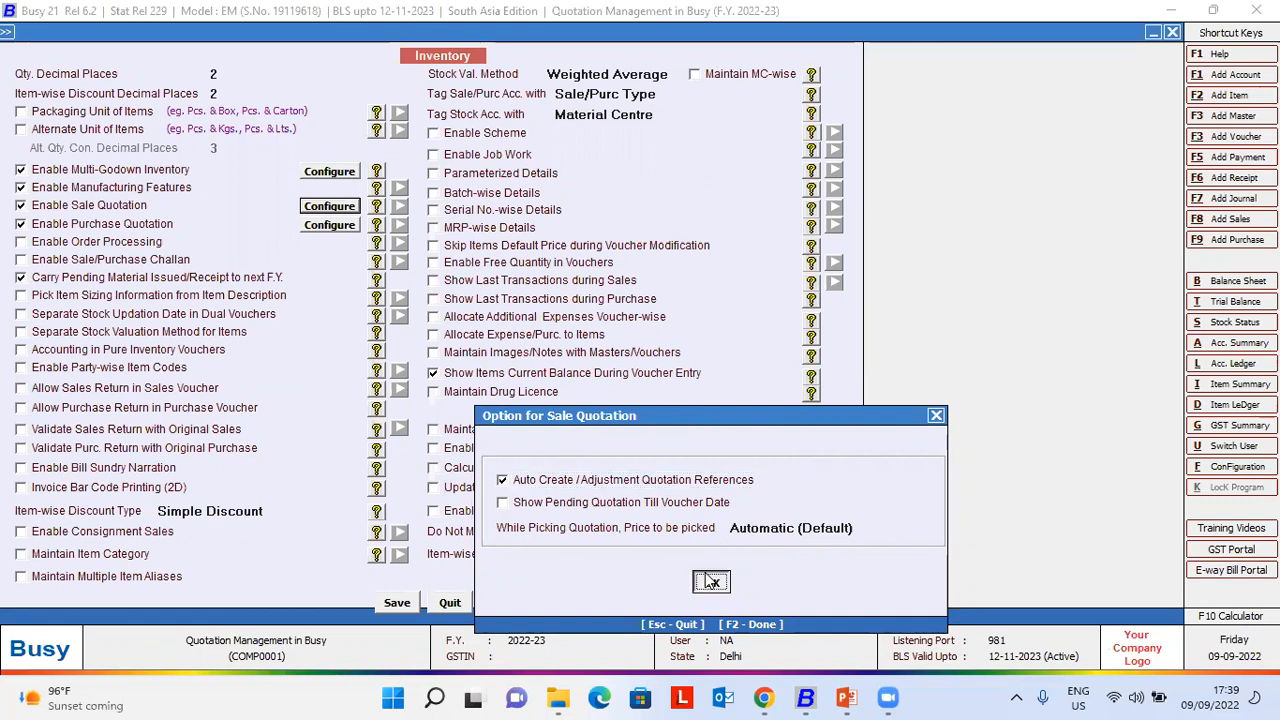
pyautogui.click(405, 603)
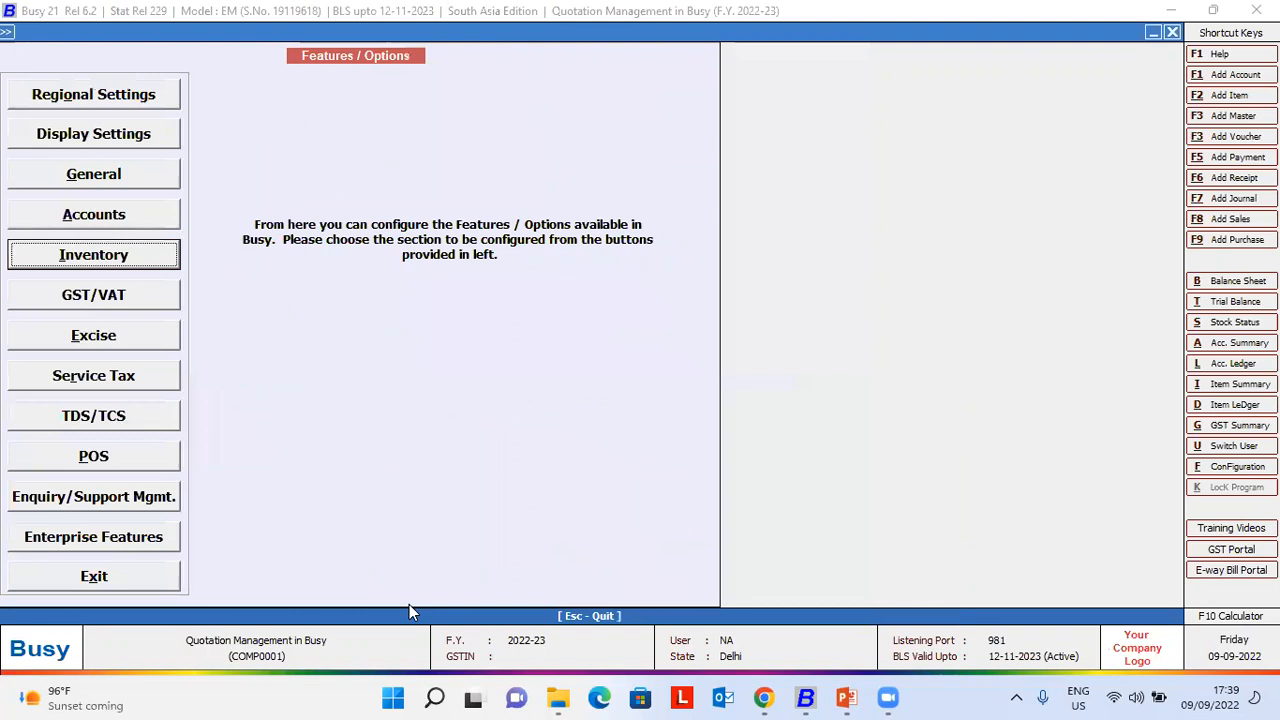
pyautogui.press('Escape')
pyautogui.press('Escape')
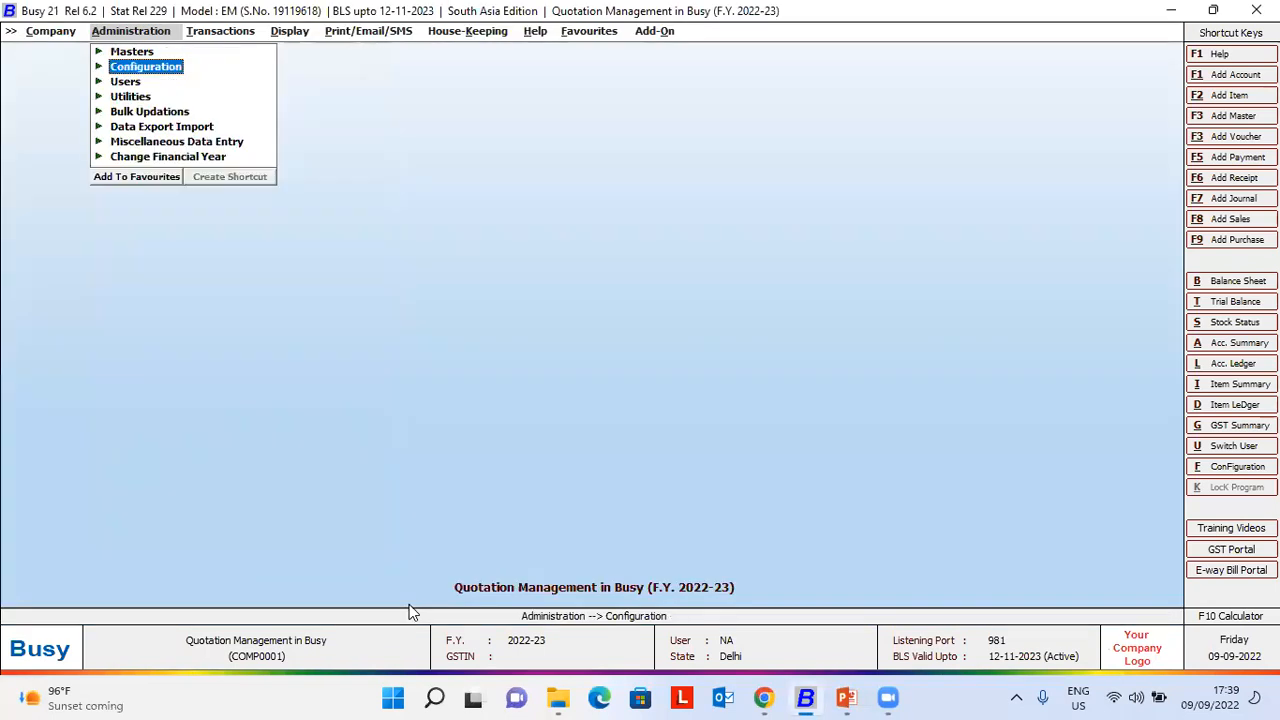
# - Locate the quotation-wise statement reports for sales and purchase quotations under Quotation Processing
pyautogui.press('Right')
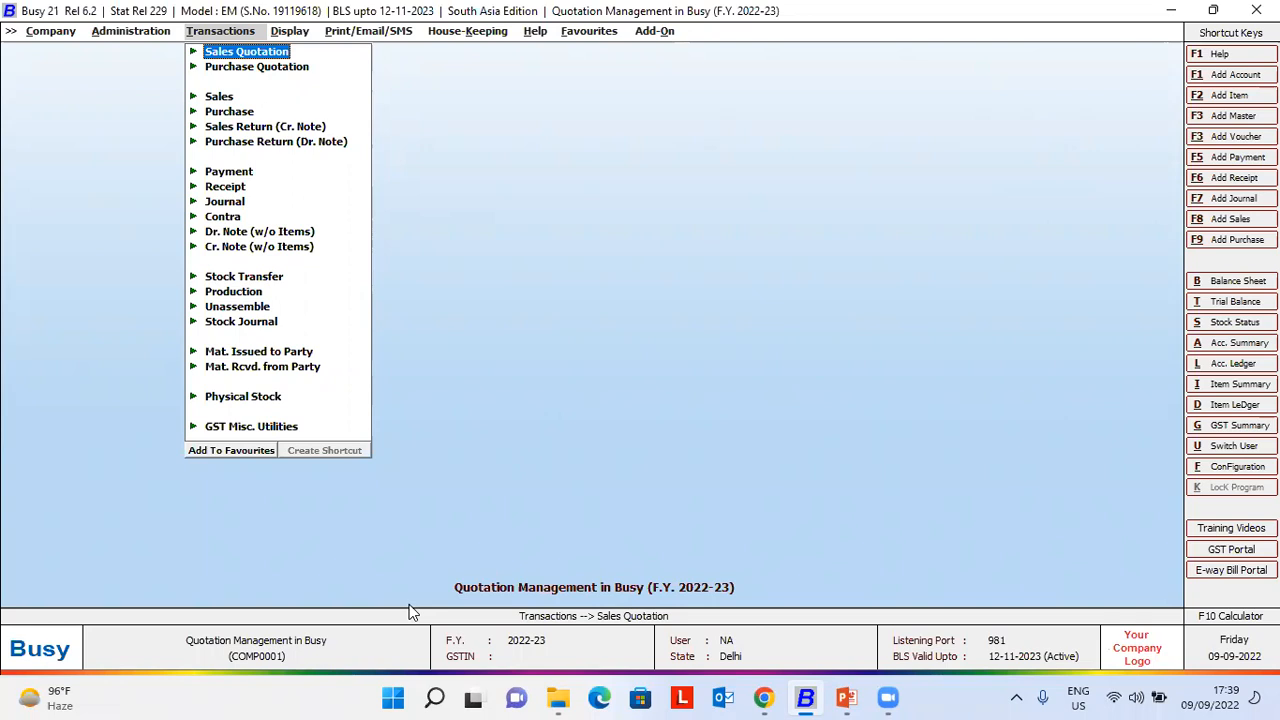
pyautogui.press('Right')
pyautogui.press('Down')
pyautogui.press('Down')
pyautogui.press('Down')
pyautogui.press('Down')
pyautogui.press('Down')
pyautogui.press('Down')
pyautogui.press('Down')
pyautogui.press('Down')
pyautogui.press('Down')
pyautogui.press('Down')
pyautogui.press('Down')
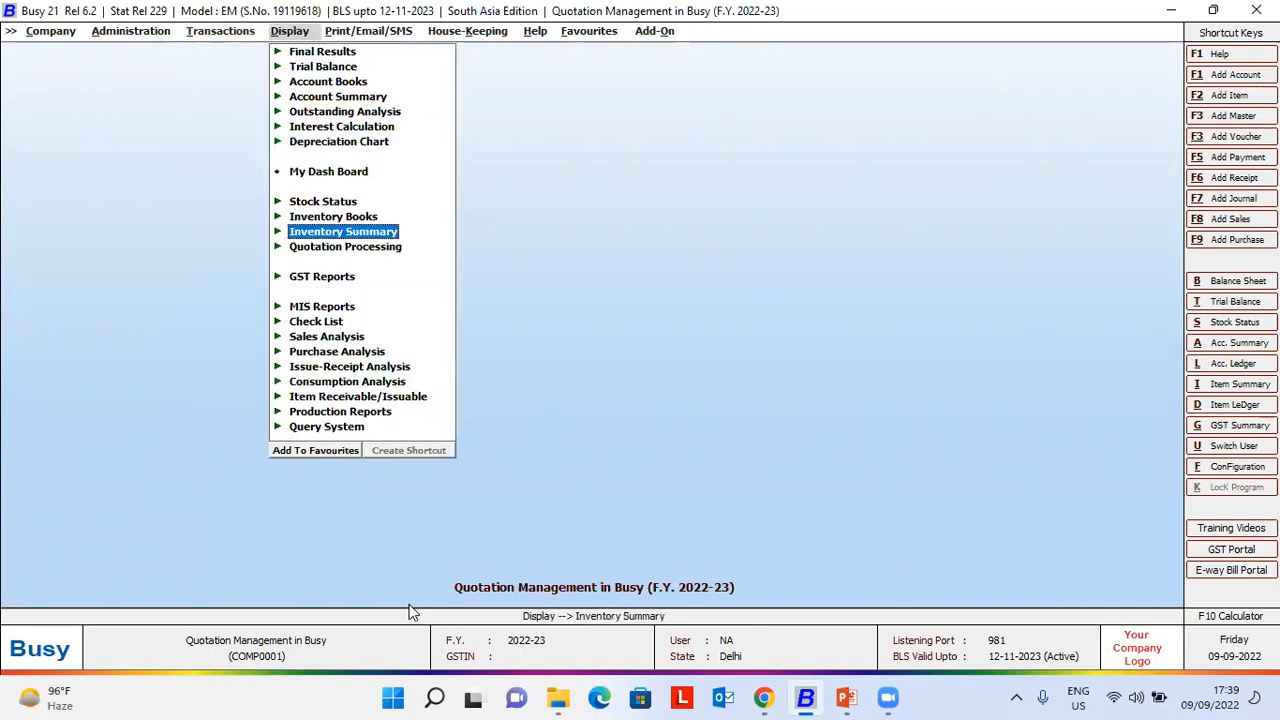
pyautogui.press('Return')
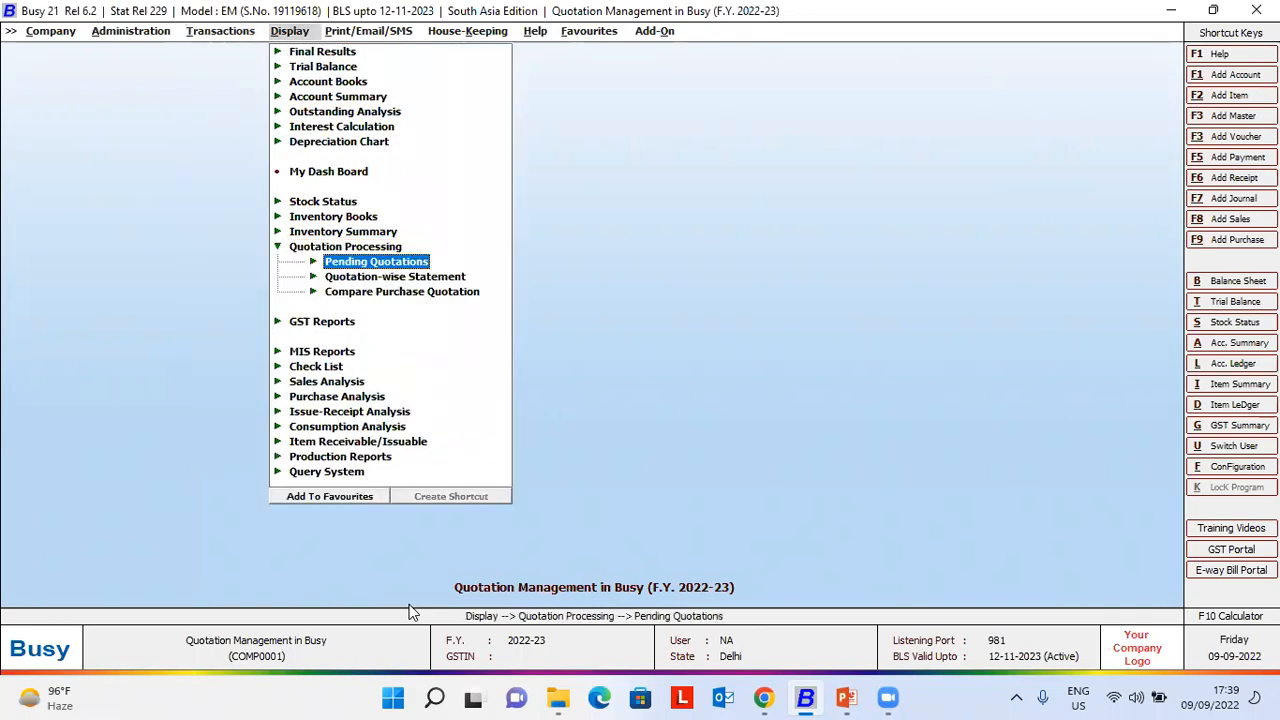
pyautogui.press('Down')
pyautogui.press('Return')
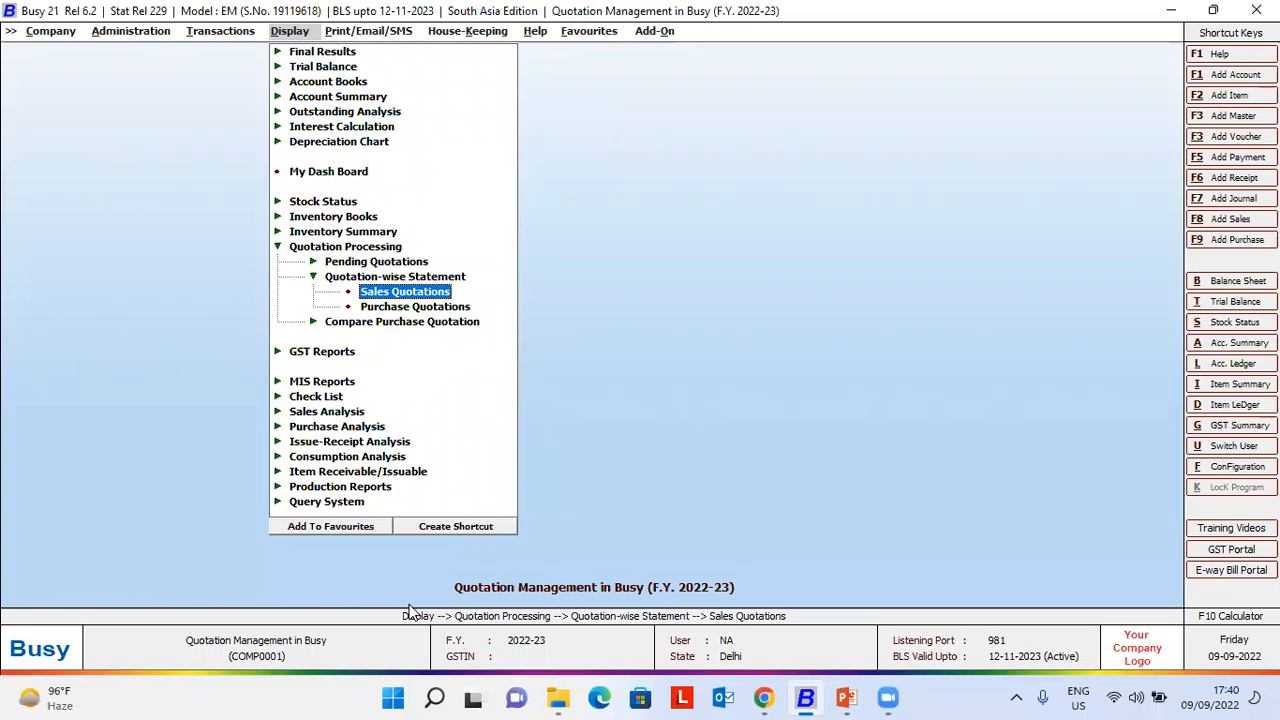
# - Review the quotation transaction types and locate the Compare Purchase Quotation report under Quotation Processing
pyautogui.press('Escape')
pyautogui.press('Left')
pyautogui.press('Escape')
pyautogui.press('Right')
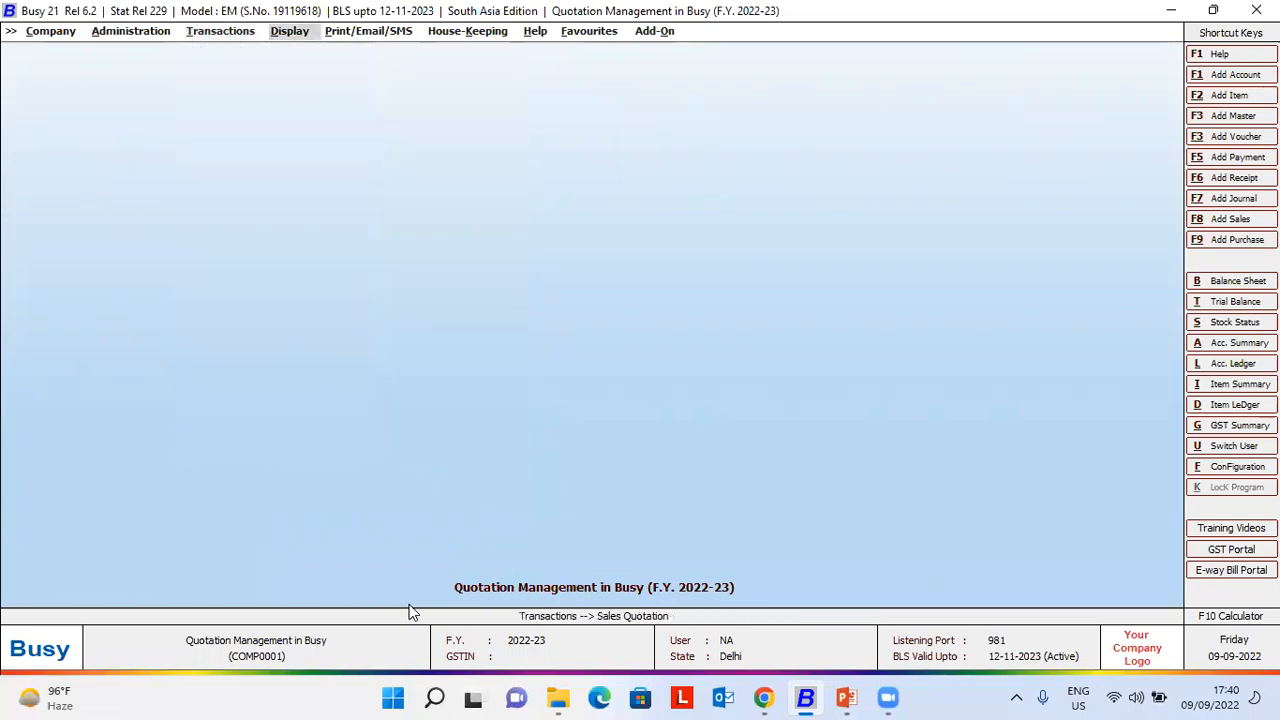
pyautogui.press('Down')
pyautogui.press('Left')
pyautogui.press('Down')
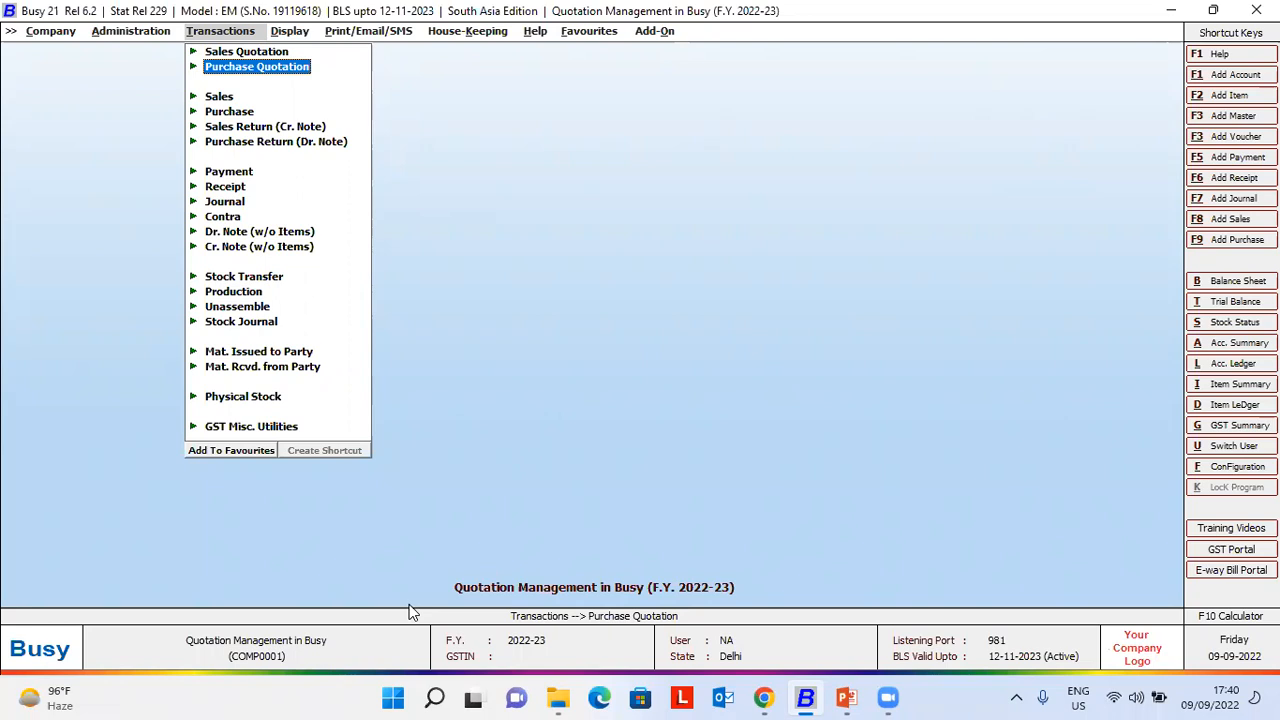
pyautogui.press('Right')
pyautogui.press('Down')
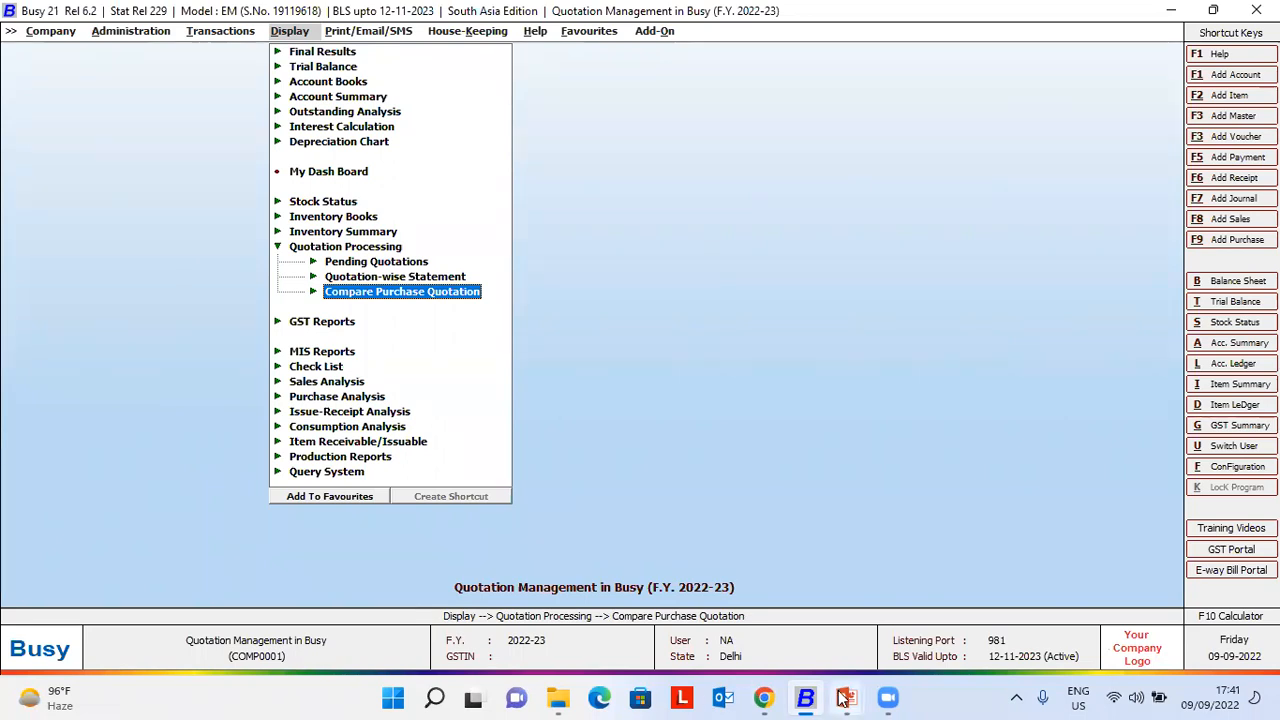
# - Switch to the PowerPoint slide show
pyautogui.moveTo(845, 698)
pyautogui.click(905, 617)
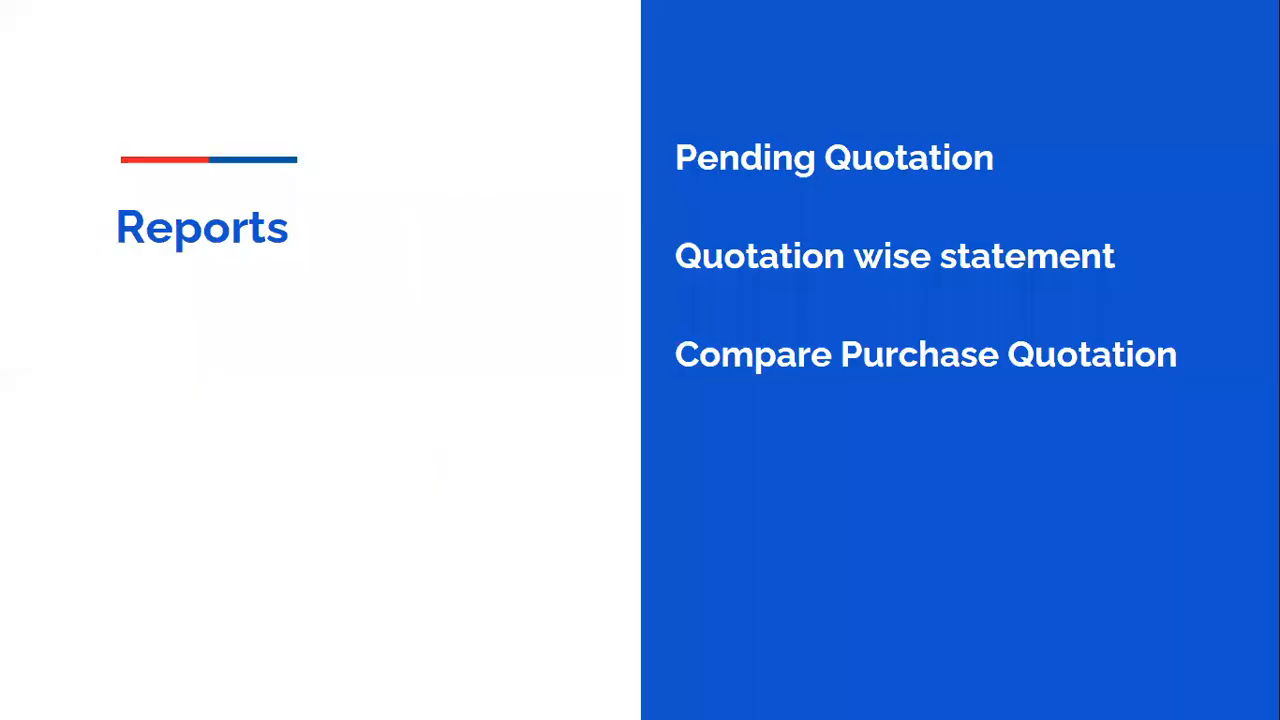
pyautogui.press('Right')
pyautogui.press('Right')
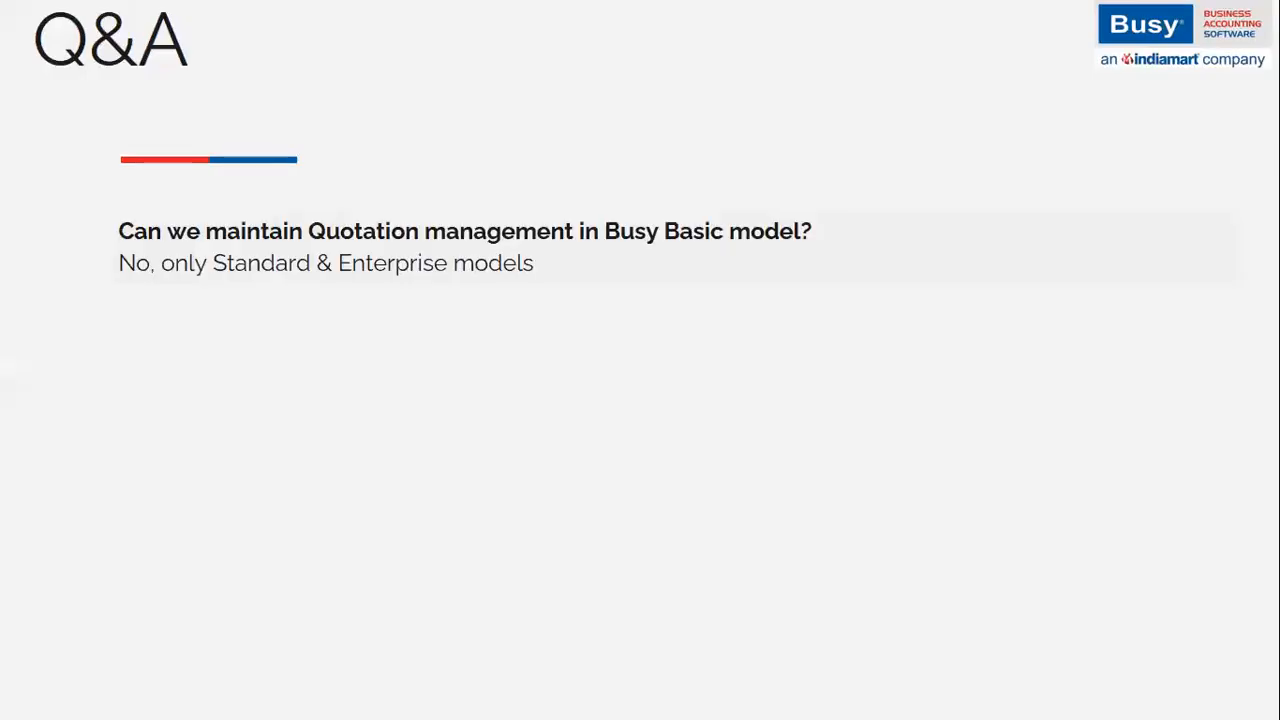
pyautogui.press('Right')
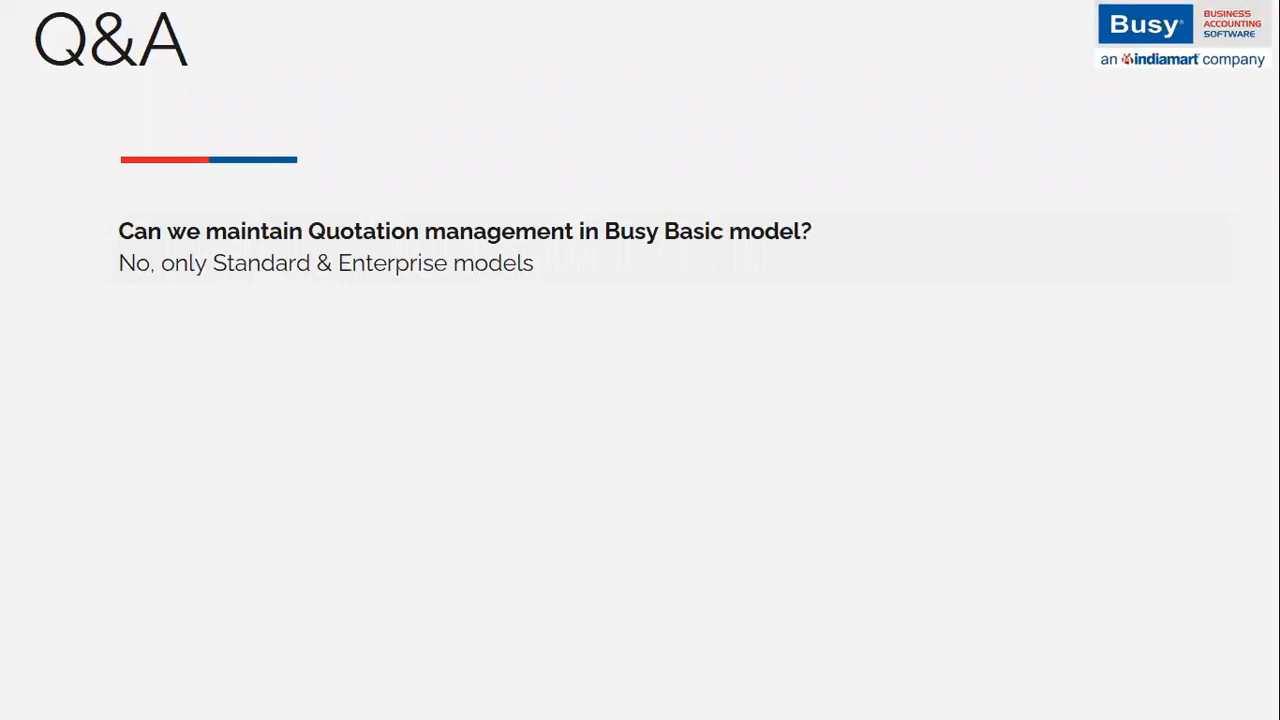